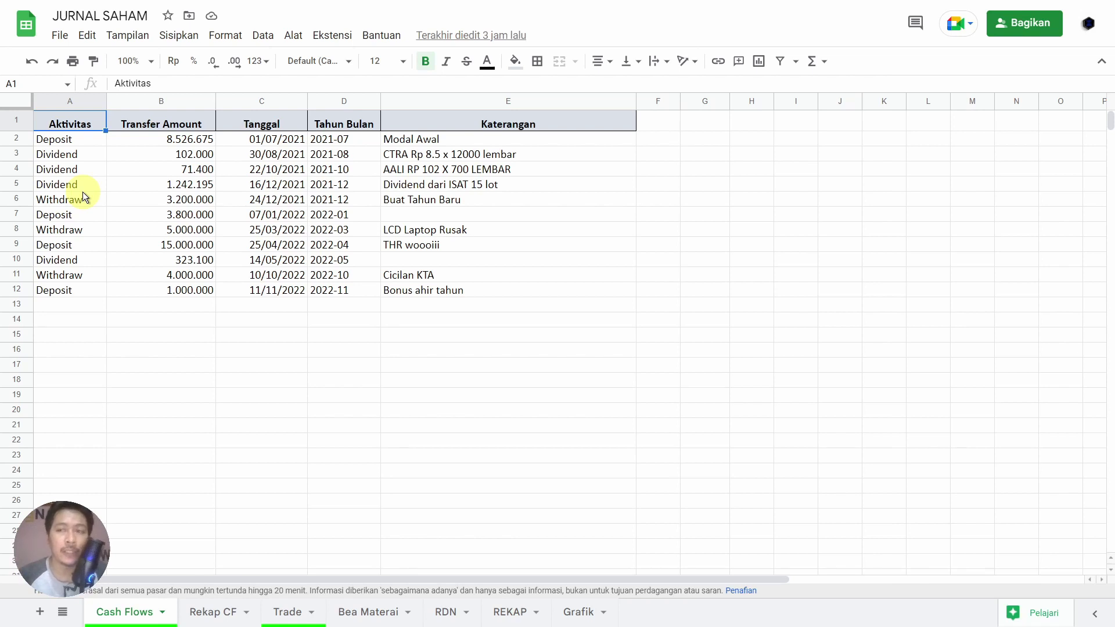
{"action": "left_click", "coordinate": [75, 101]}
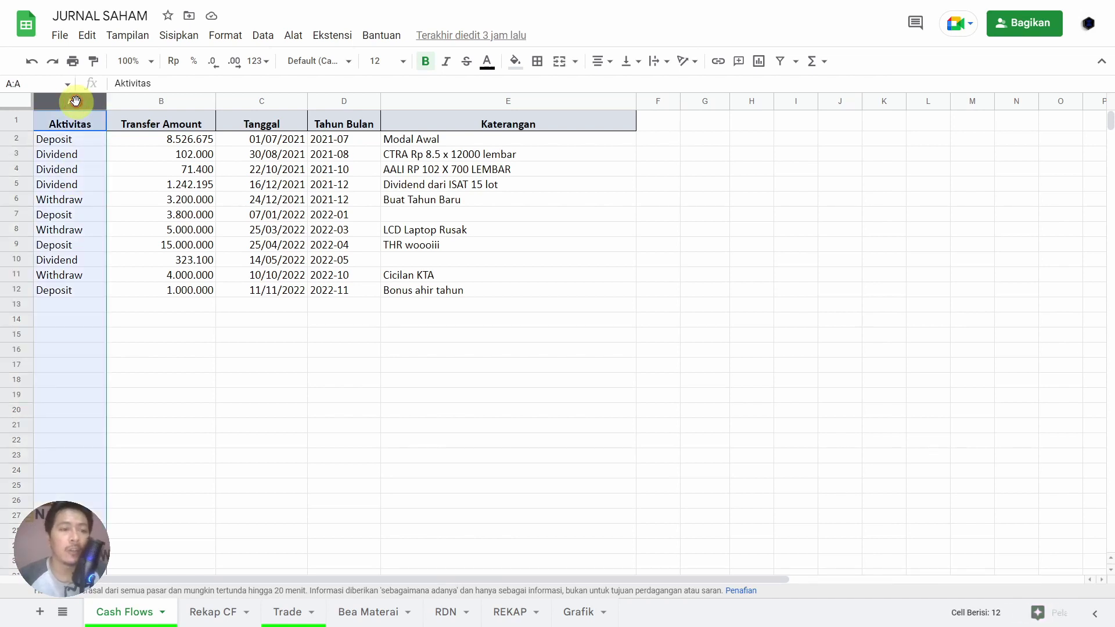
{"action": "left_click", "coordinate": [16, 155]}
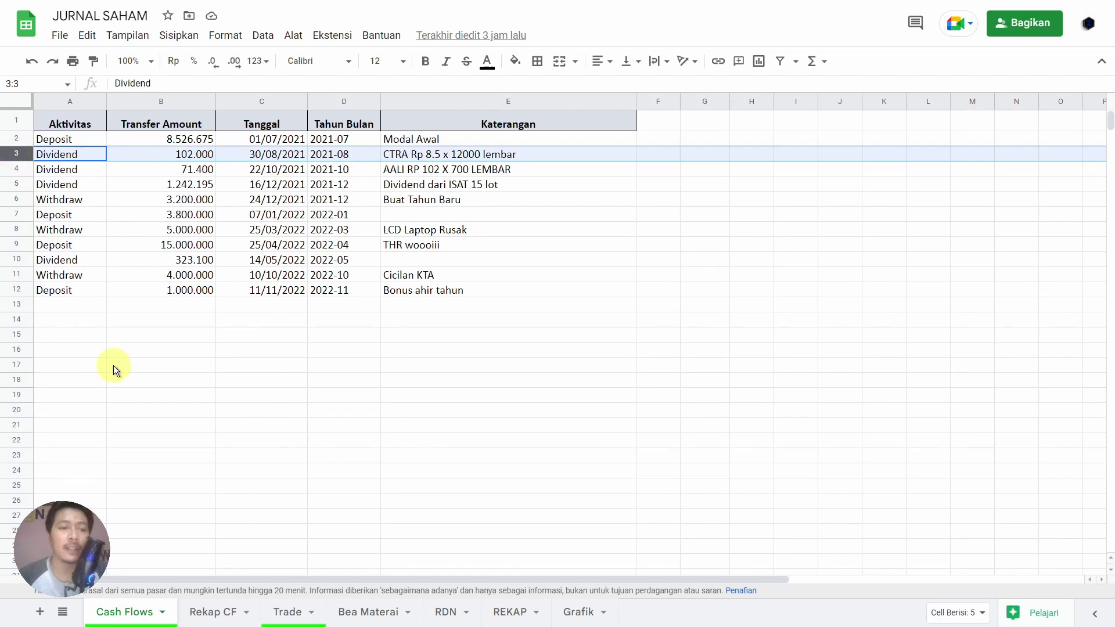
{"action": "left_click", "coordinate": [161, 334]}
{"action": "left_click", "coordinate": [600, 305]}
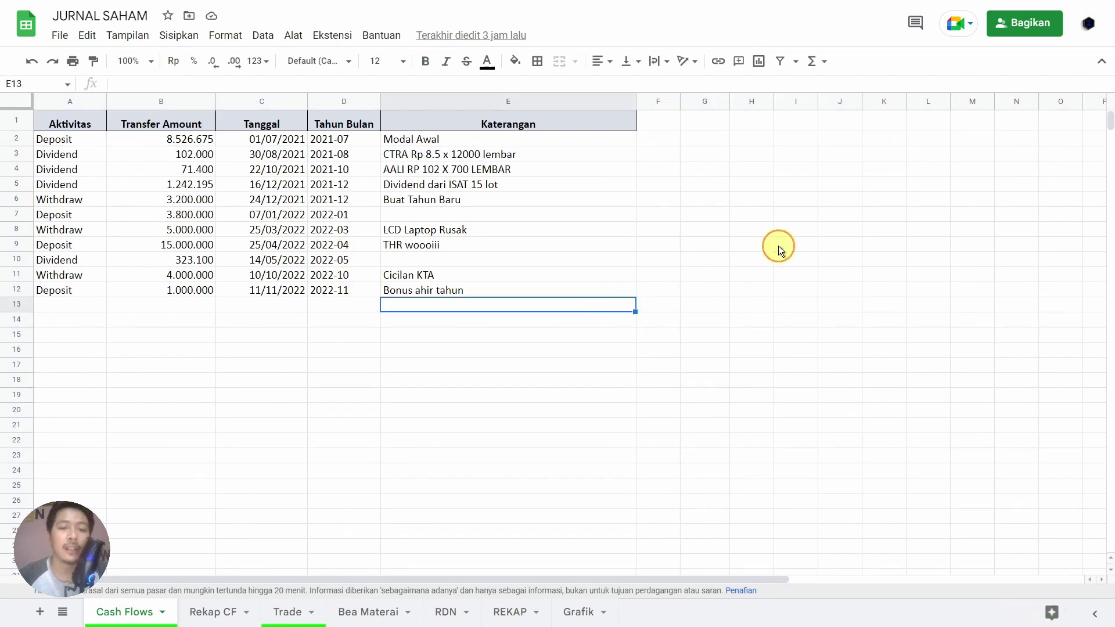
{"action": "left_click", "coordinate": [778, 246]}
{"action": "left_click", "coordinate": [883, 351]}
{"action": "left_click", "coordinate": [795, 425]}
{"action": "left_click", "coordinate": [441, 398]}
{"action": "left_click", "coordinate": [262, 394]}
{"action": "left_click", "coordinate": [157, 336]}
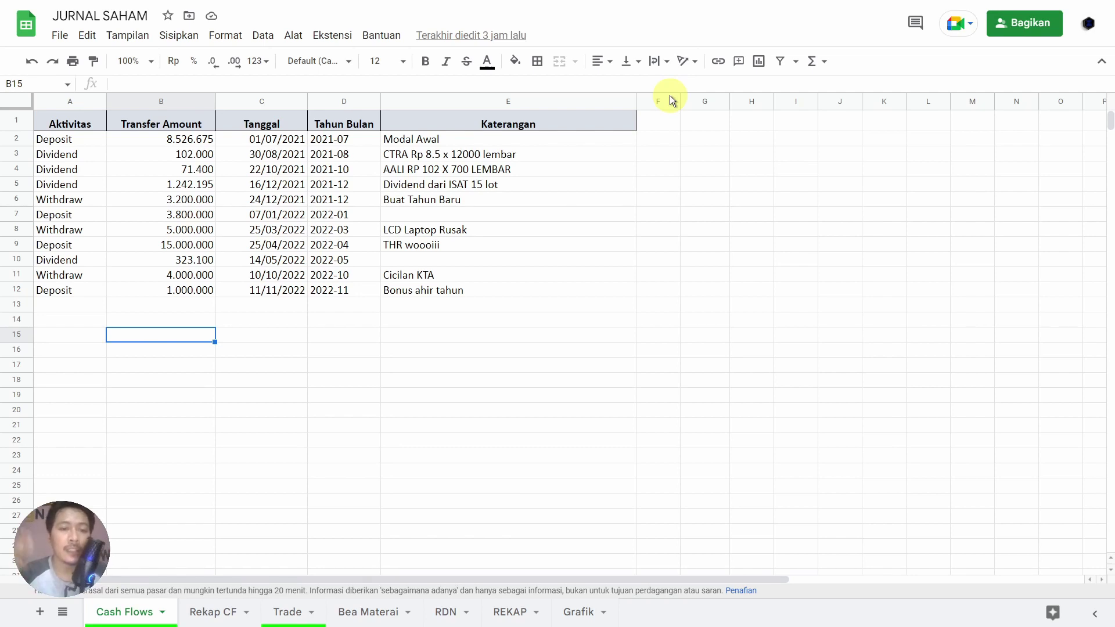
Step: Examine the first cash-flow record in row 2: its activity, amount, date, year-month formula and note
{"action": "left_click", "coordinate": [76, 138]}
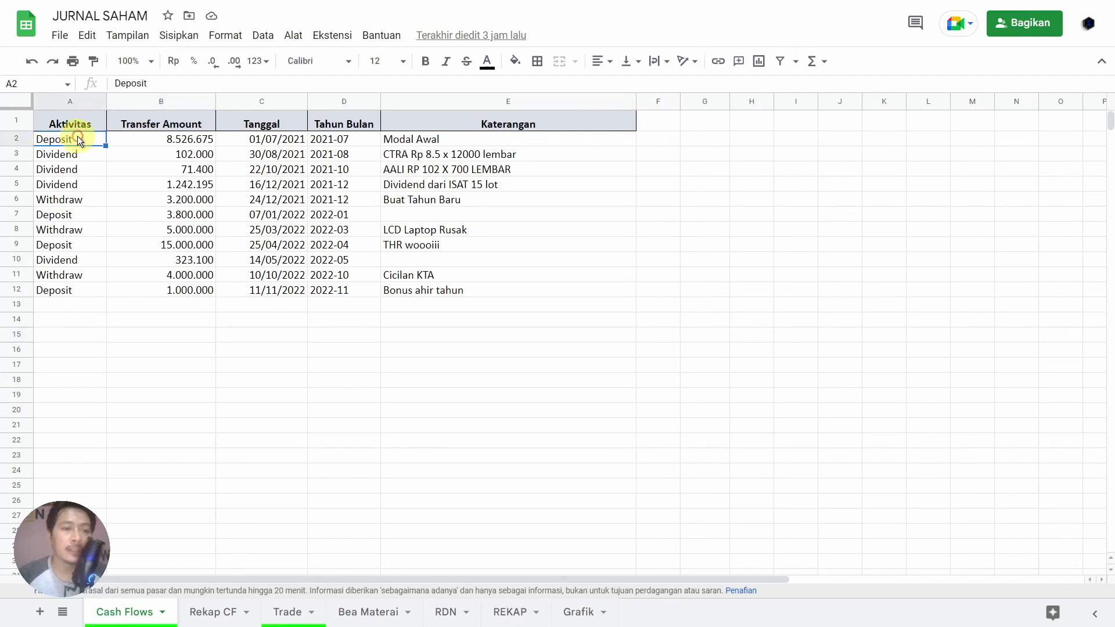
{"action": "left_click", "coordinate": [165, 140]}
{"action": "left_click", "coordinate": [289, 141]}
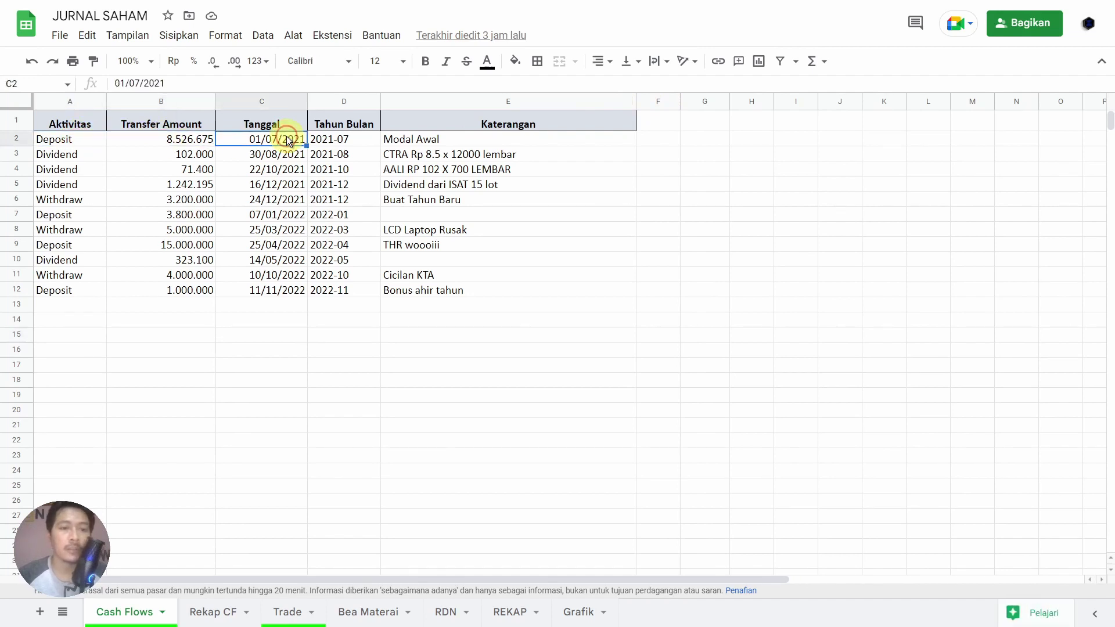
{"action": "left_click", "coordinate": [357, 141]}
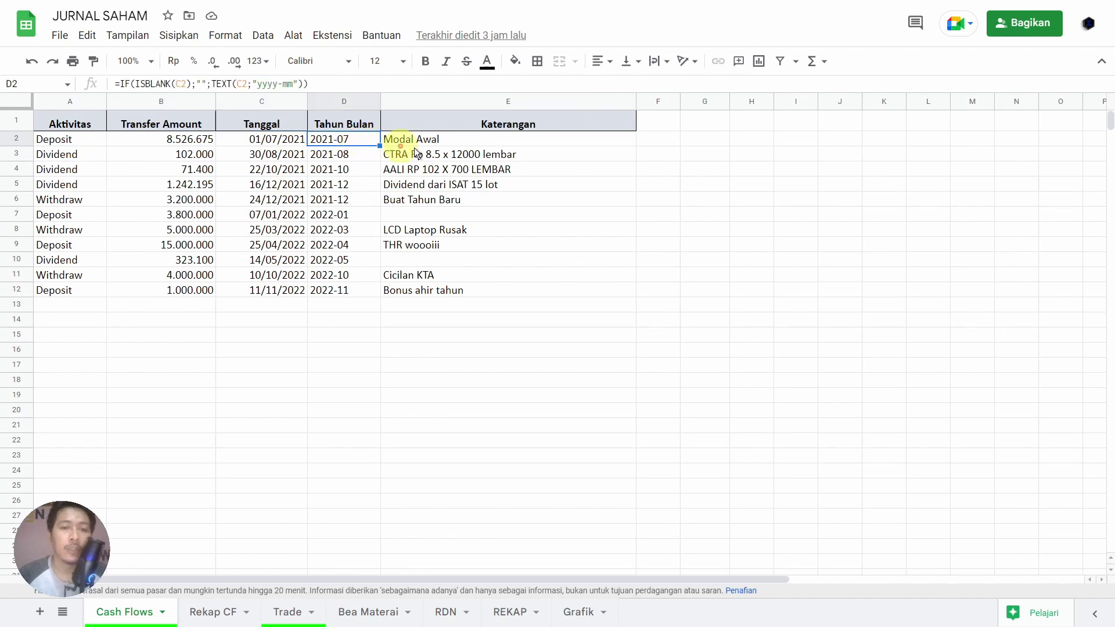
{"action": "left_click", "coordinate": [466, 144]}
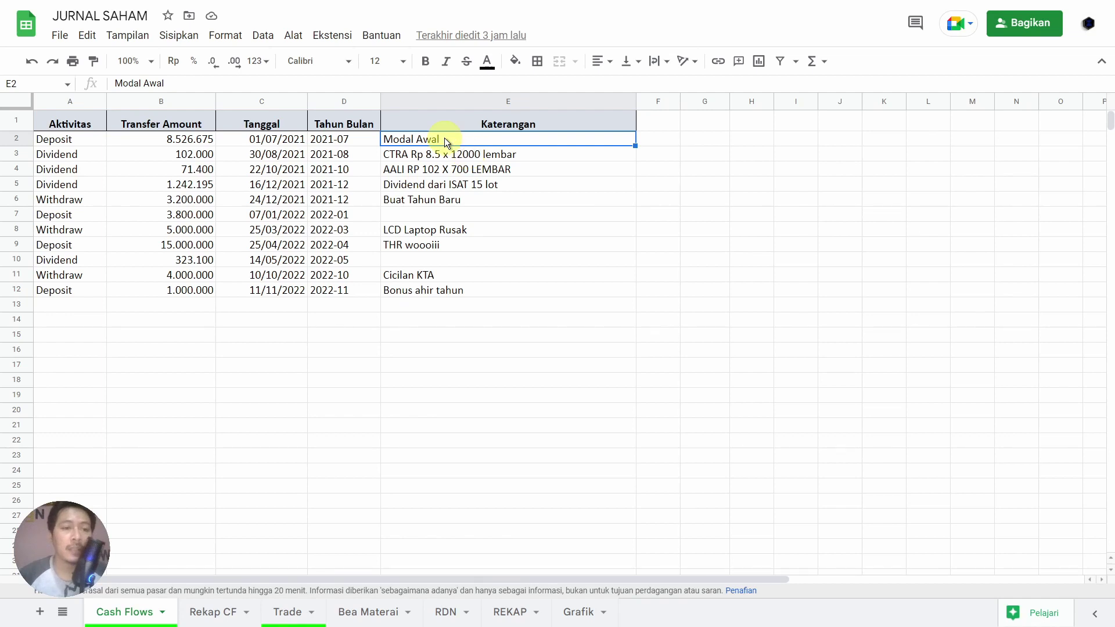
{"action": "left_click", "coordinate": [351, 140]}
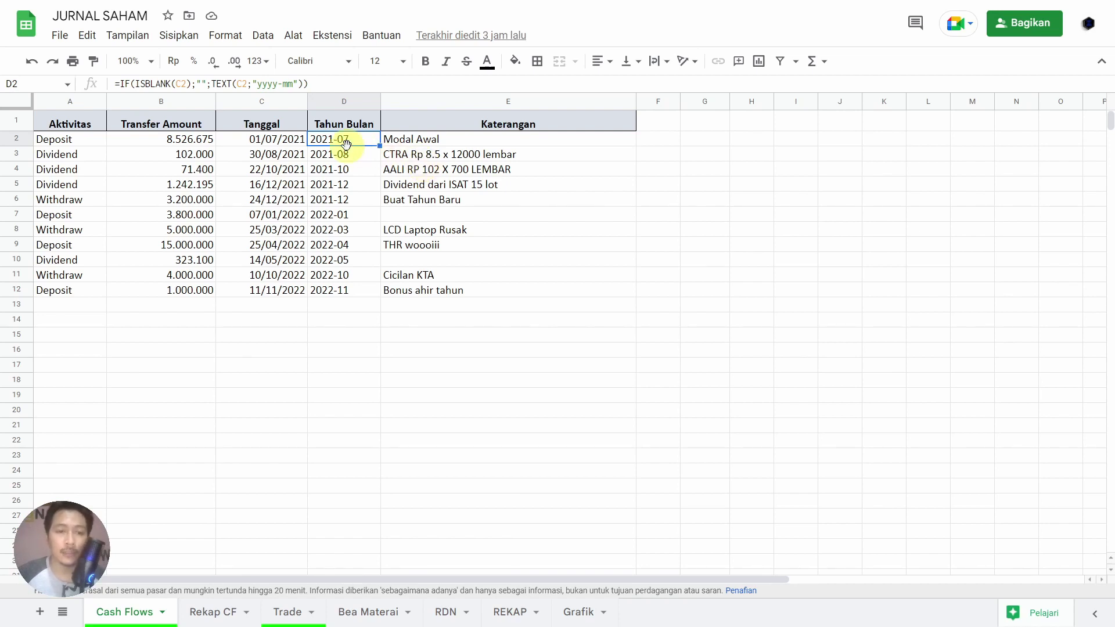
Step: Remove the IF(ISBLANK) wrapper from the year-month formula in D12, leaving =TEXT(C12;"yyyy-mm")
{"action": "left_click", "coordinate": [349, 296]}
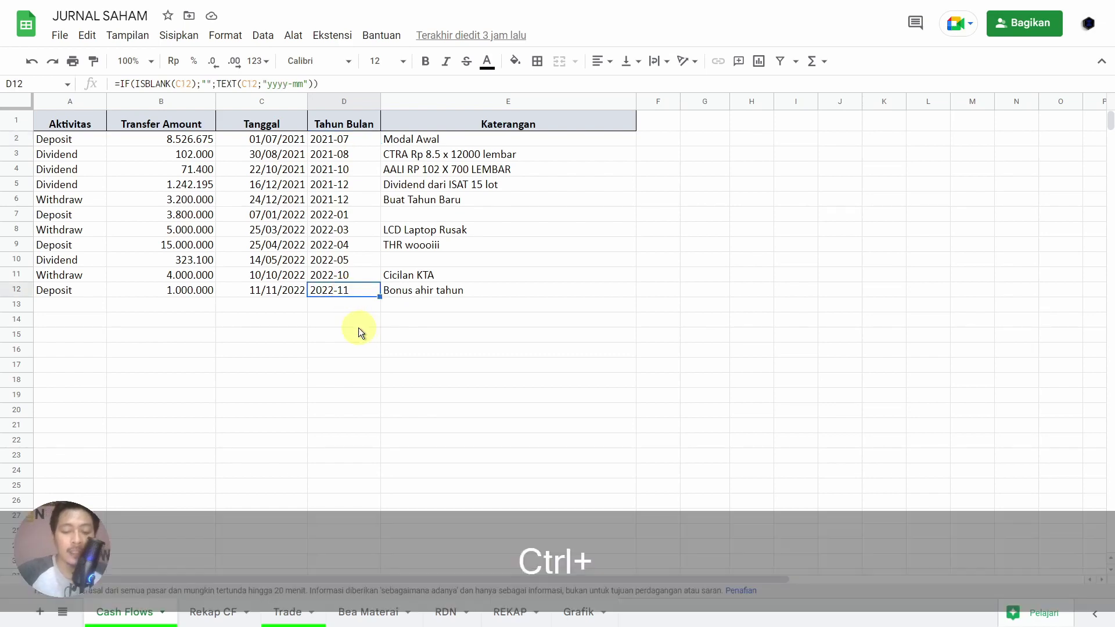
{"action": "key", "text": "ctrl+equal"}
{"action": "key", "text": "ctrl+equal"}
{"action": "key", "text": "ctrl+equal"}
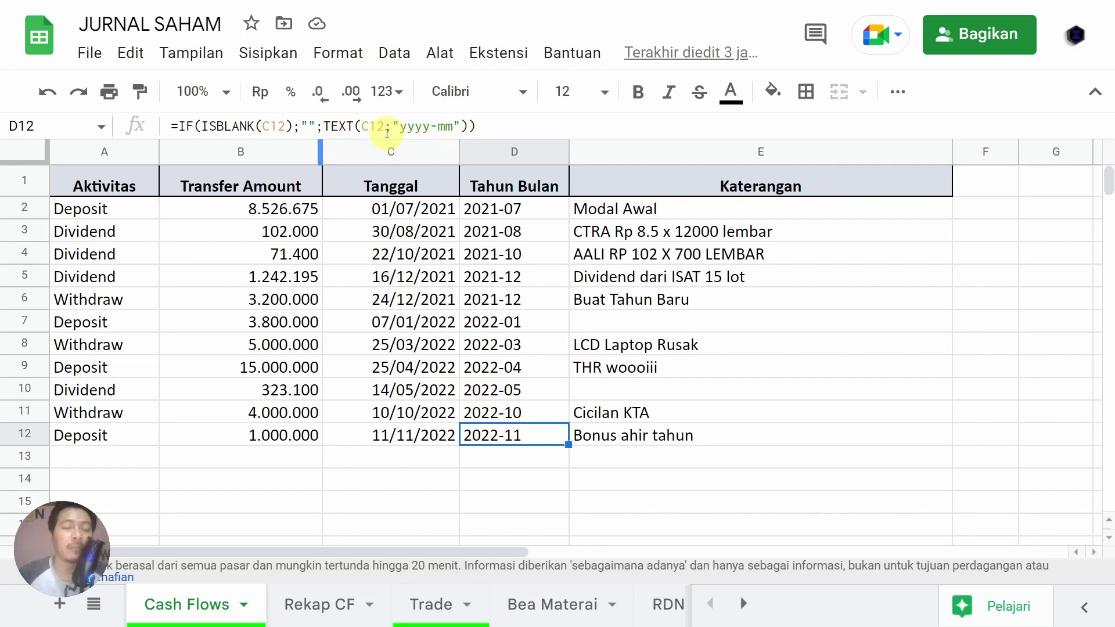
{"action": "left_click_drag", "start_coordinate": [321, 126], "coordinate": [179, 123]}
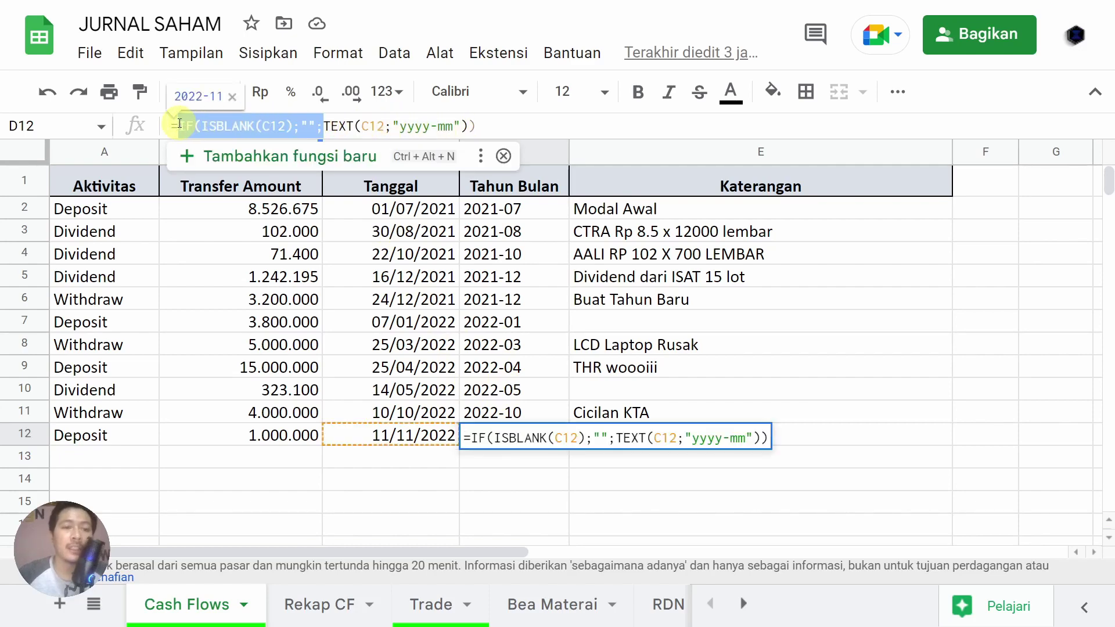
{"action": "key", "text": "BackSpace"}
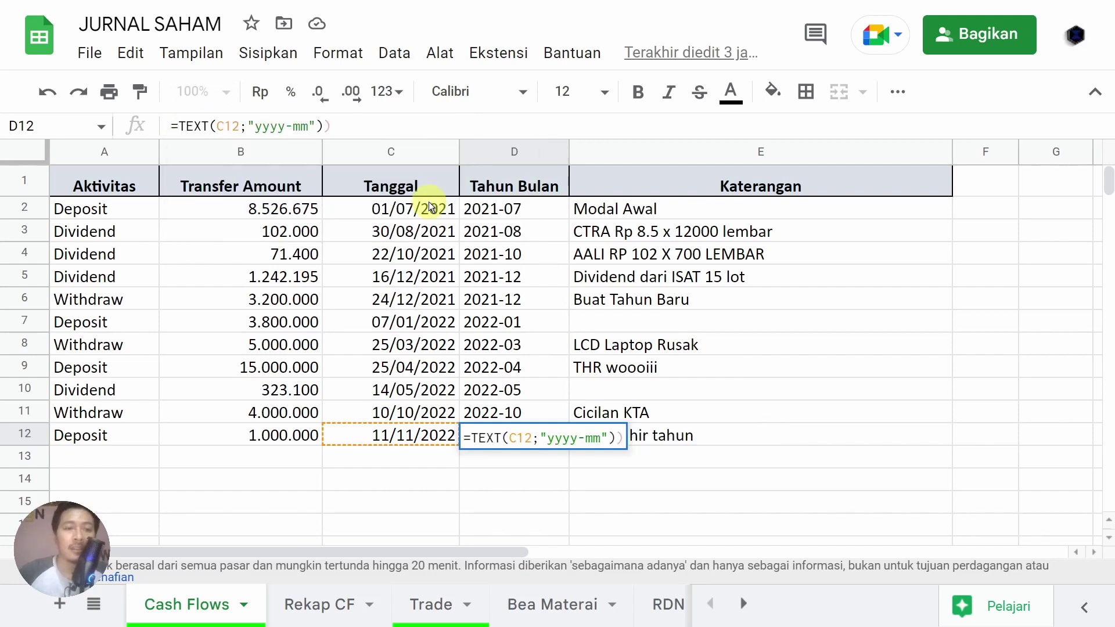
{"action": "left_click", "coordinate": [360, 127]}
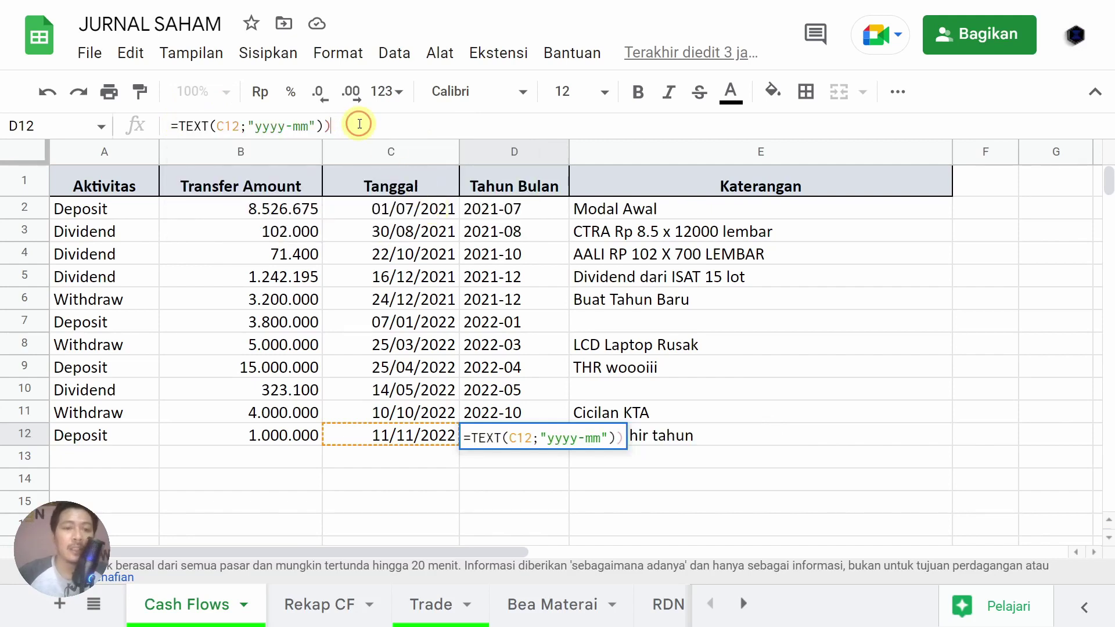
{"action": "key", "text": "BackSpace"}
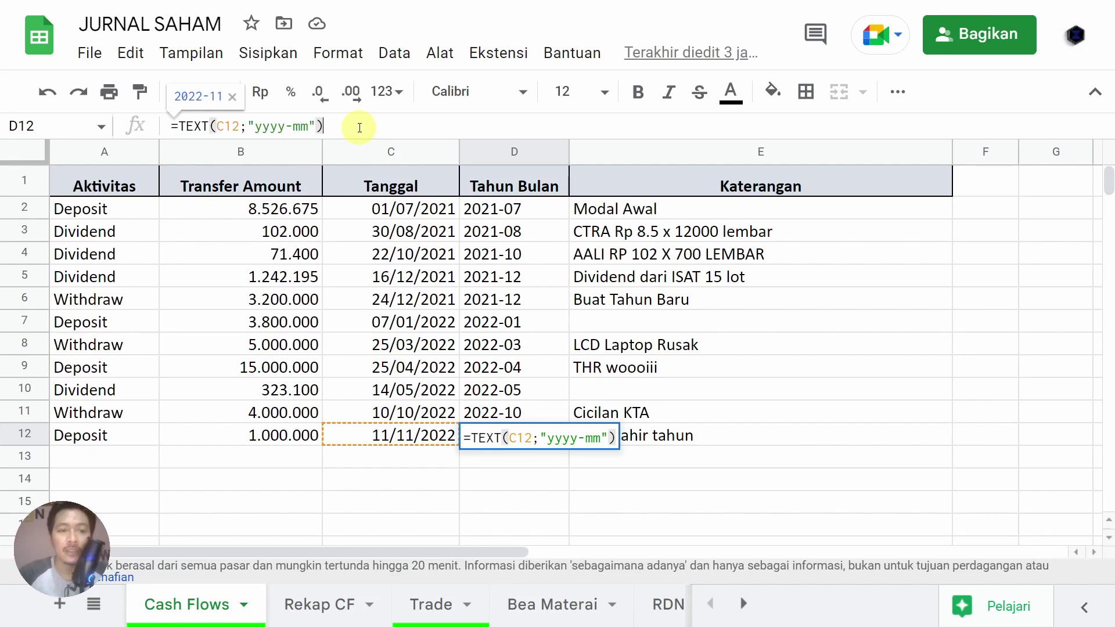
{"action": "key", "text": "Return"}
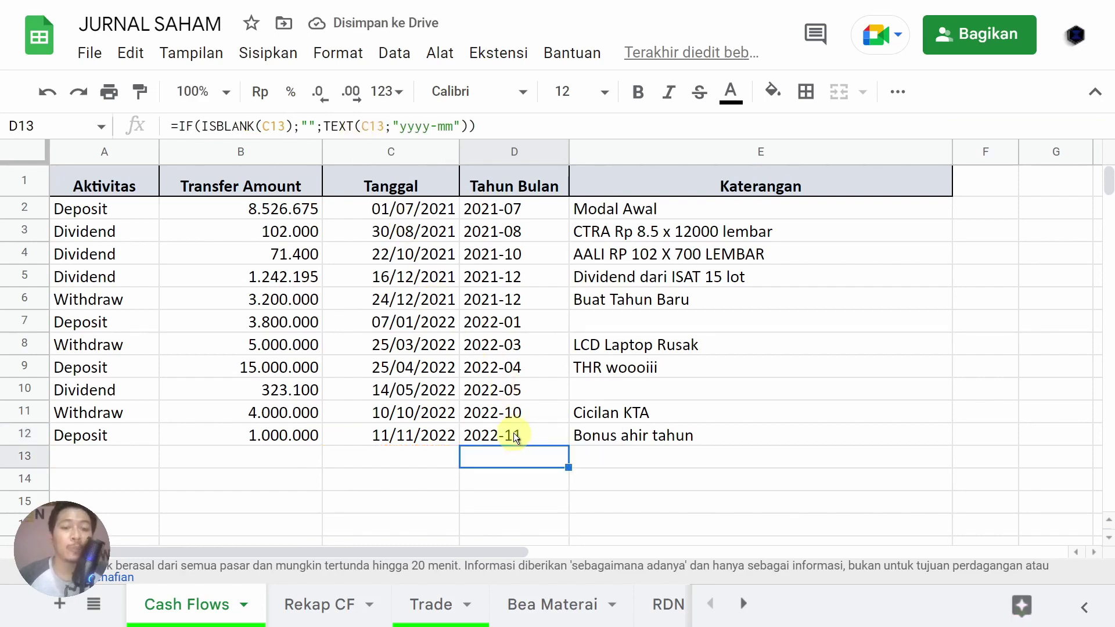
Step: Replace the hyphen with a space in D12's date format, making the formula =TEXT(C12;"yyyy mm")
{"action": "left_click", "coordinate": [511, 413]}
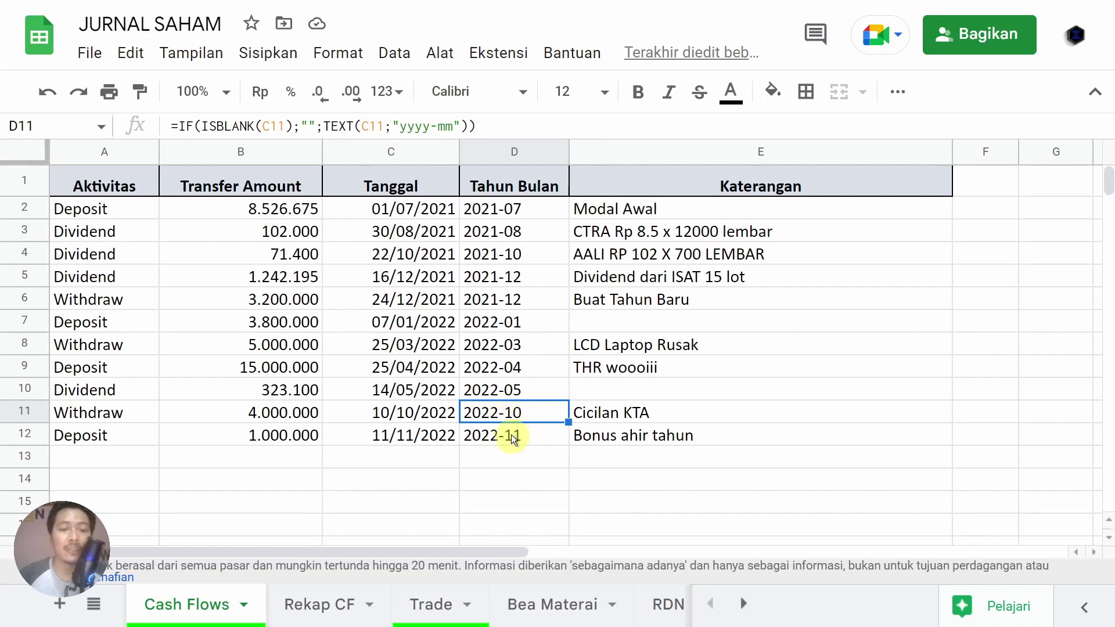
{"action": "left_click", "coordinate": [511, 435]}
{"action": "left_click", "coordinate": [513, 414]}
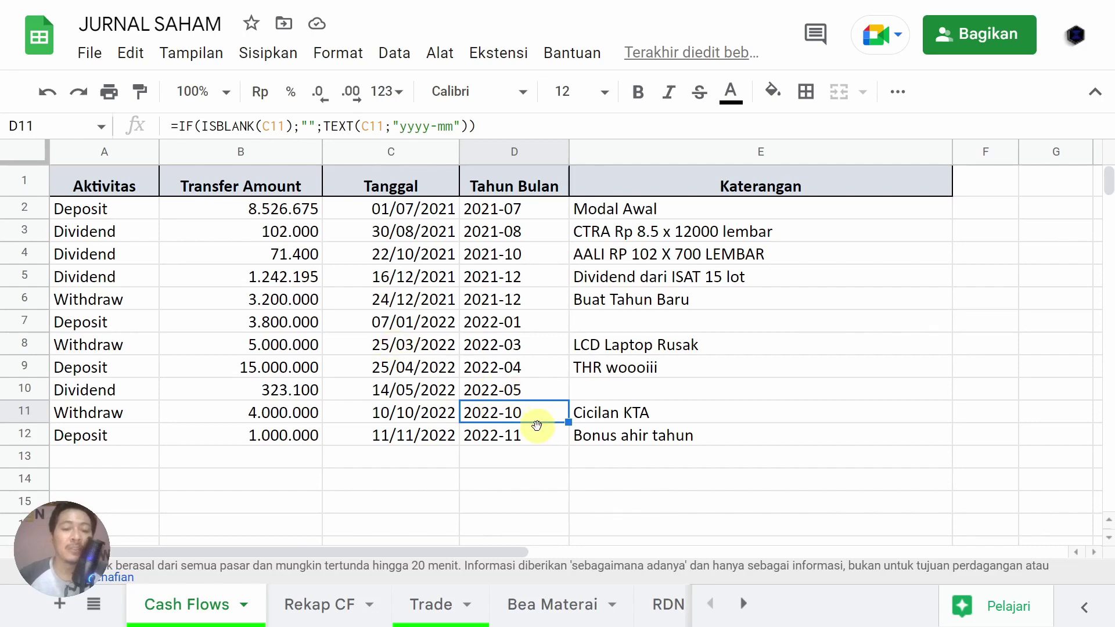
{"action": "left_click", "coordinate": [537, 433]}
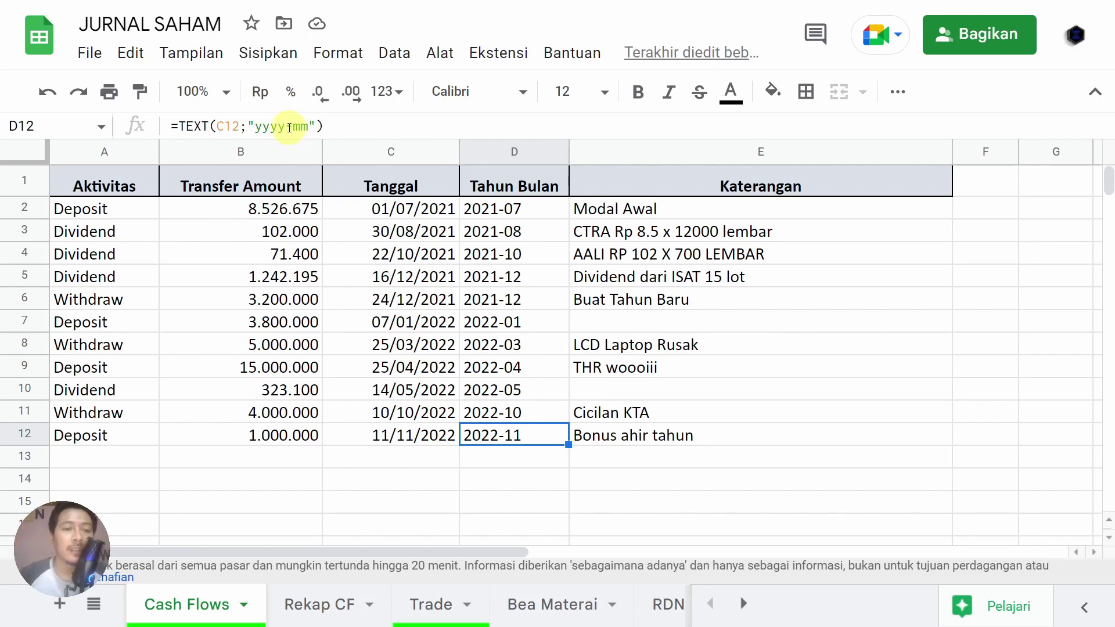
{"action": "left_click", "coordinate": [313, 127]}
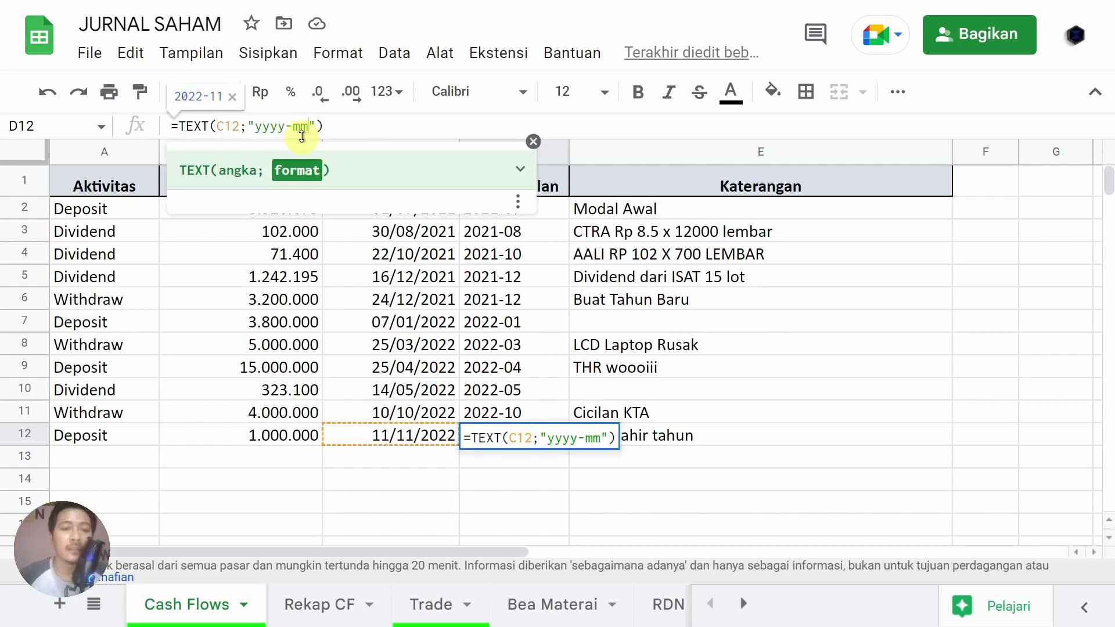
{"action": "key", "text": "Left"}
{"action": "key", "text": "Left"}
{"action": "key", "text": "Left"}
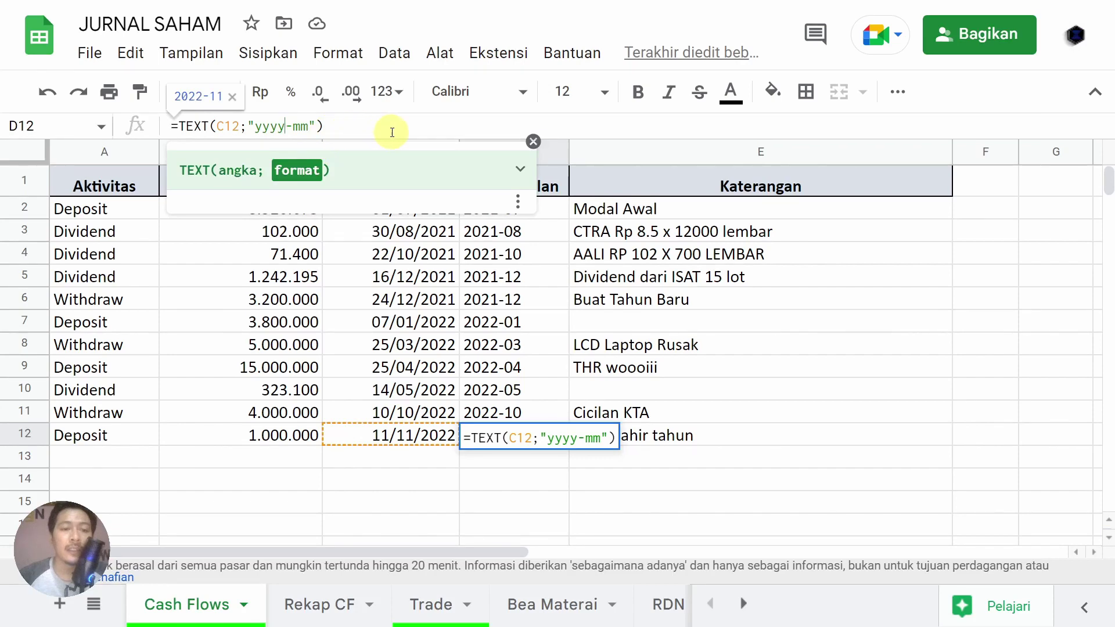
{"action": "key", "text": "Delete"}
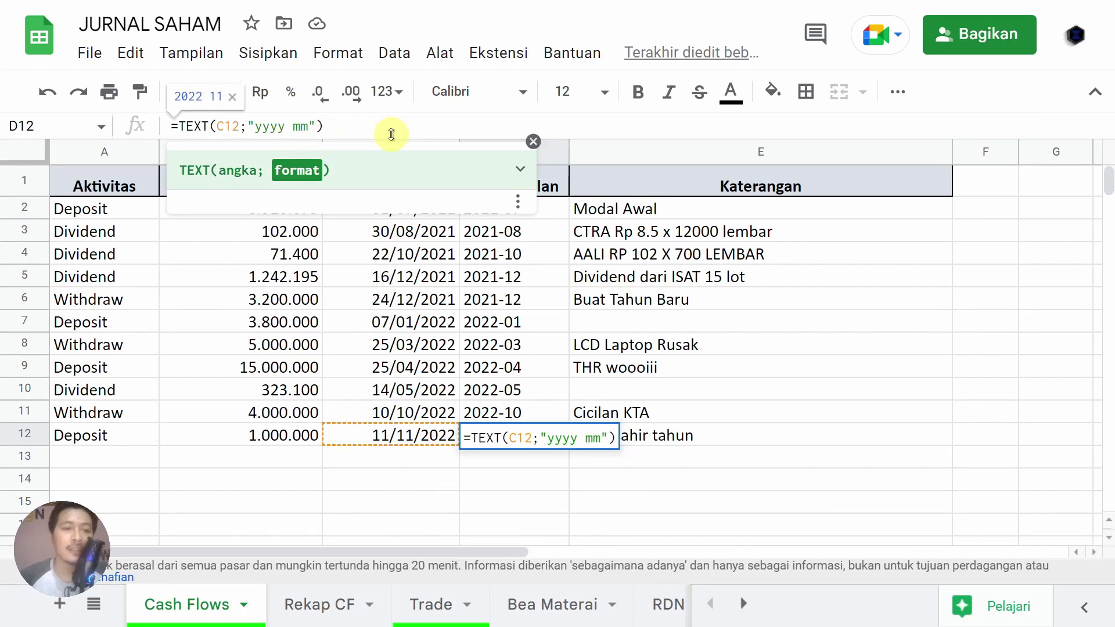
{"action": "key", "text": "Return"}
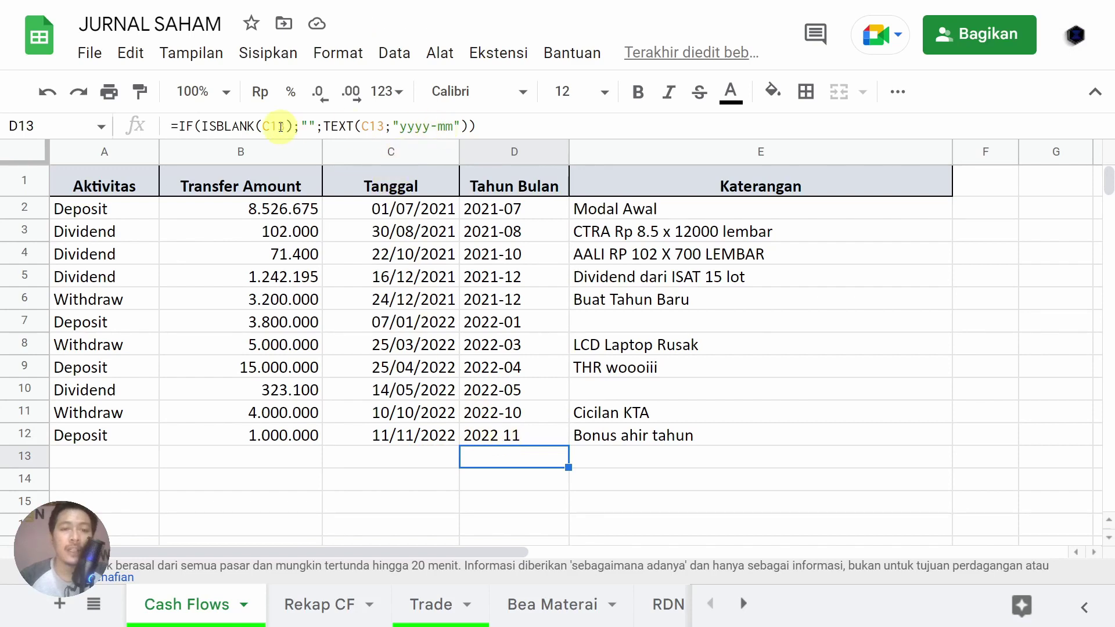
Step: Put the month before the year in D12 by changing its TEXT format to "mm yyyy"
{"action": "left_click", "coordinate": [518, 431]}
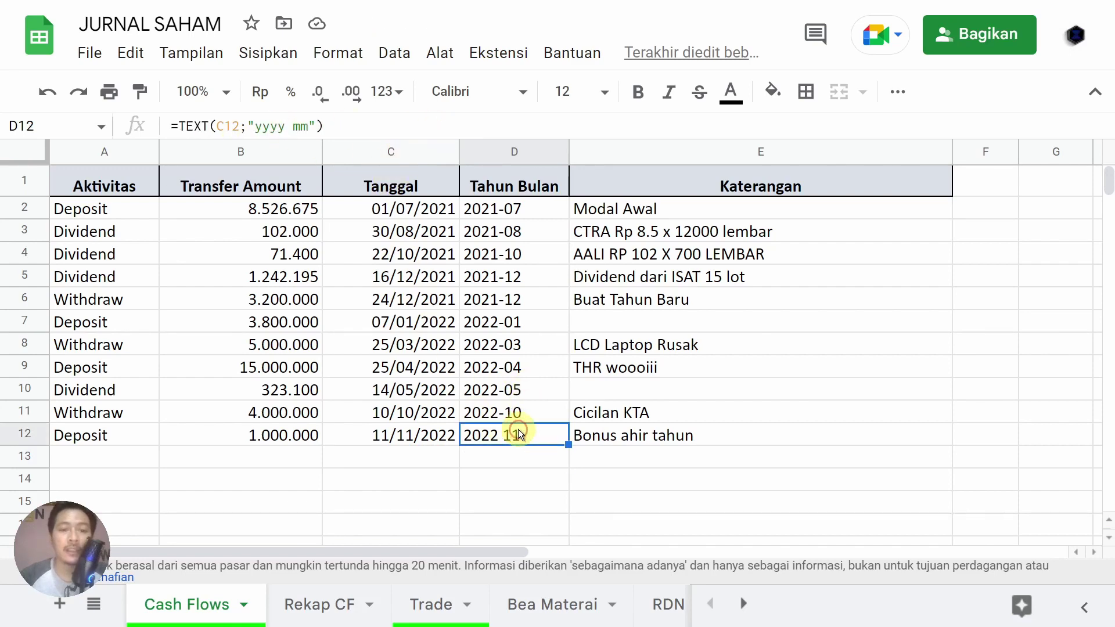
{"action": "left_click", "coordinate": [310, 125]}
{"action": "key", "text": "BackSpace"}
{"action": "key", "text": "BackSpace"}
{"action": "key", "text": "BackSpace"}
{"action": "key", "text": "BackSpace"}
{"action": "key", "text": "BackSpace"}
{"action": "key", "text": "BackSpace"}
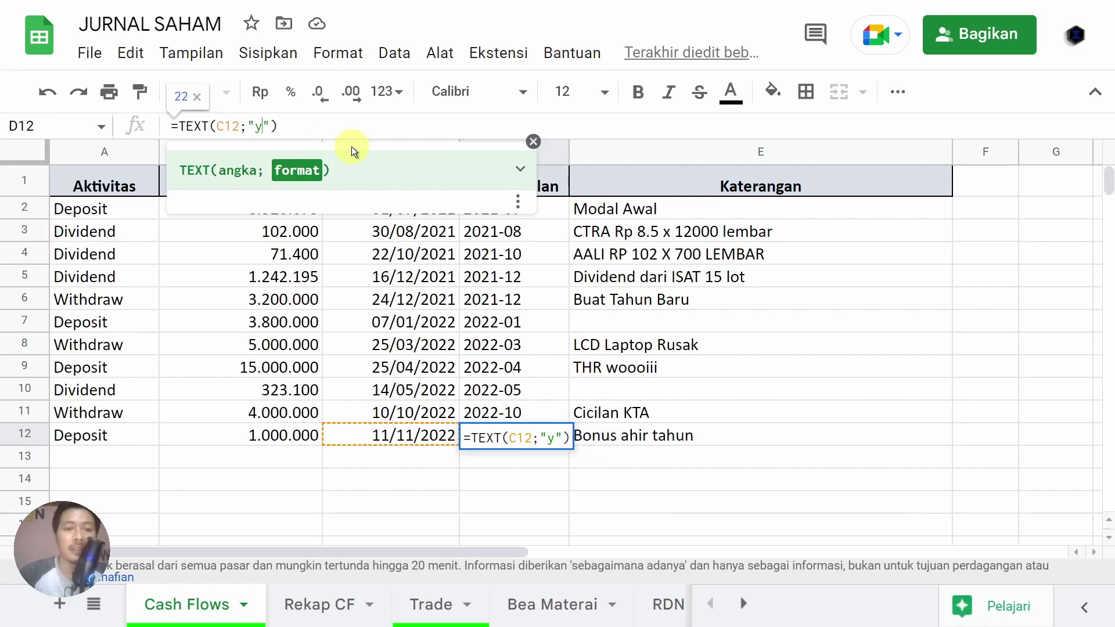
{"action": "key", "text": "BackSpace"}
{"action": "type", "text": "mm yyyy"}
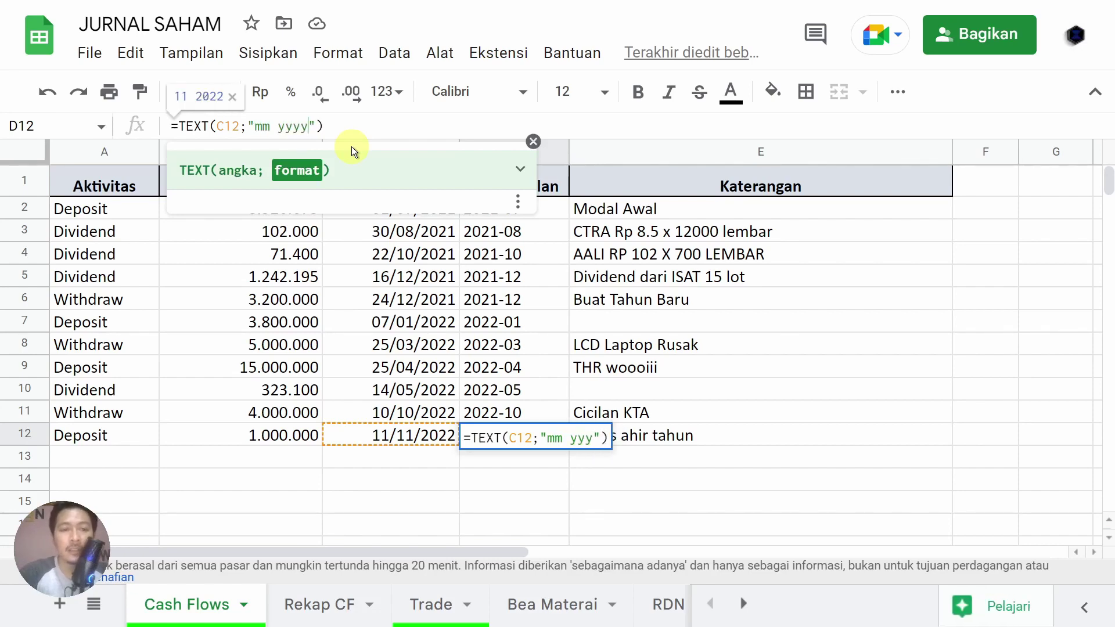
{"action": "key", "text": "Return"}
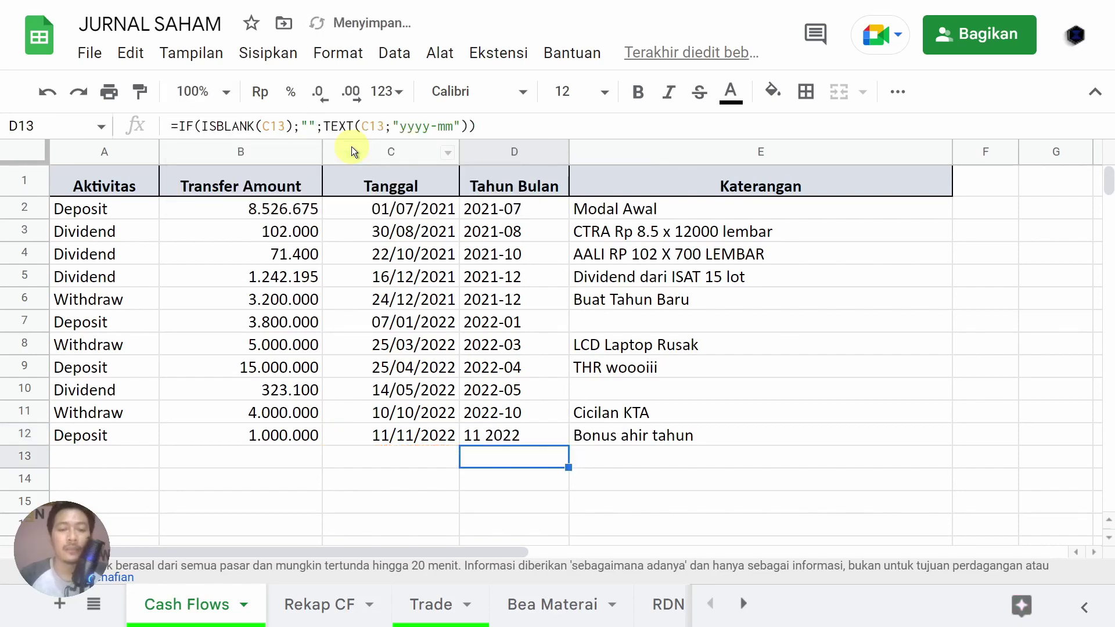
Step: Change the TEXT format in D12 to day and month, using "dd mm"
{"action": "key", "text": "Up"}
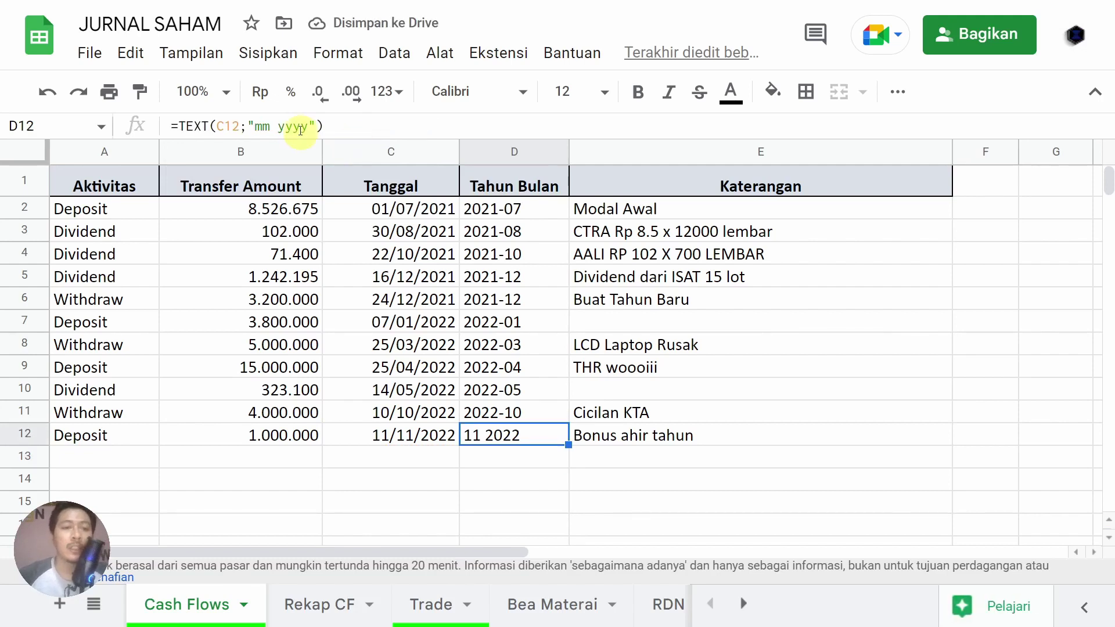
{"action": "left_click", "coordinate": [306, 129]}
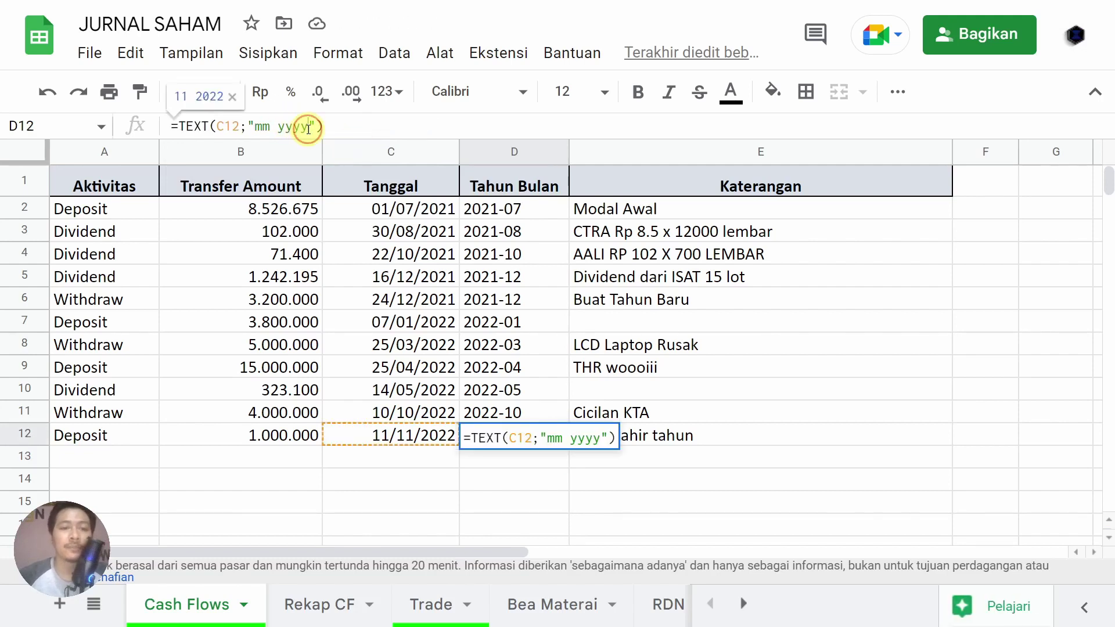
{"action": "key", "text": "BackSpace"}
{"action": "key", "text": "BackSpace"}
{"action": "key", "text": "BackSpace"}
{"action": "key", "text": "BackSpace"}
{"action": "key", "text": "BackSpace"}
{"action": "key", "text": "BackSpace"}
{"action": "key", "text": "BackSpace"}
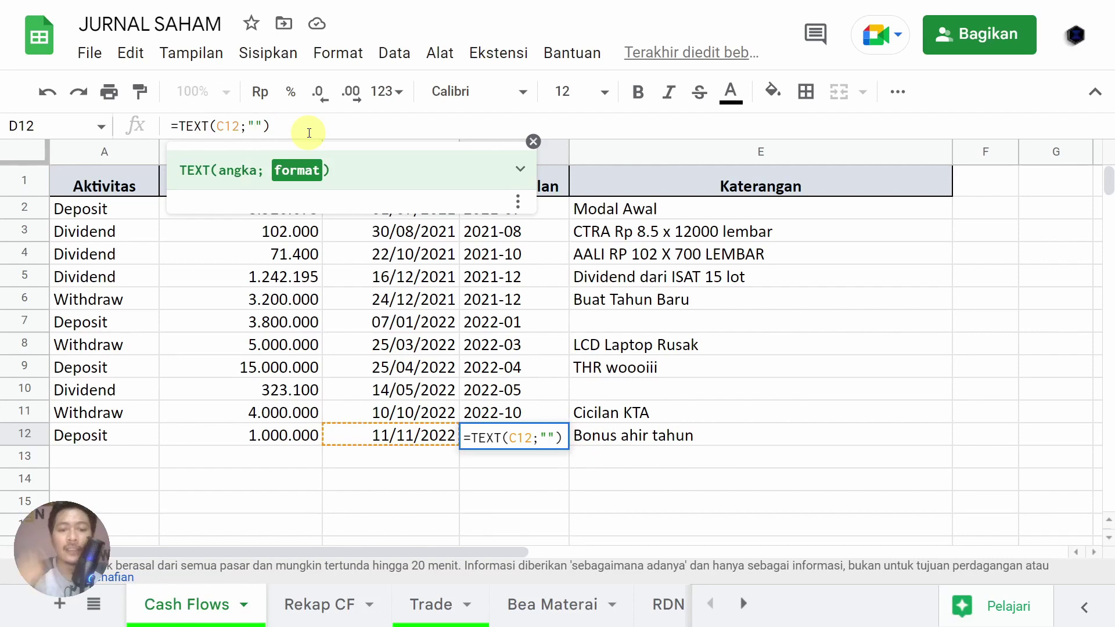
{"action": "type", "text": "dd mm"}
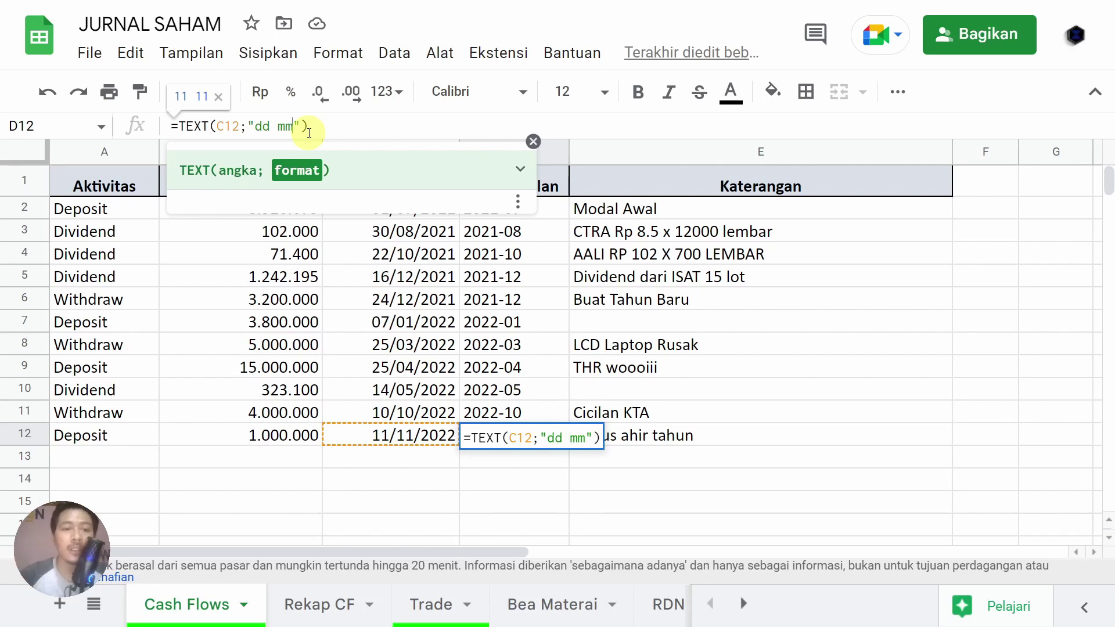
{"action": "key", "text": "Return"}
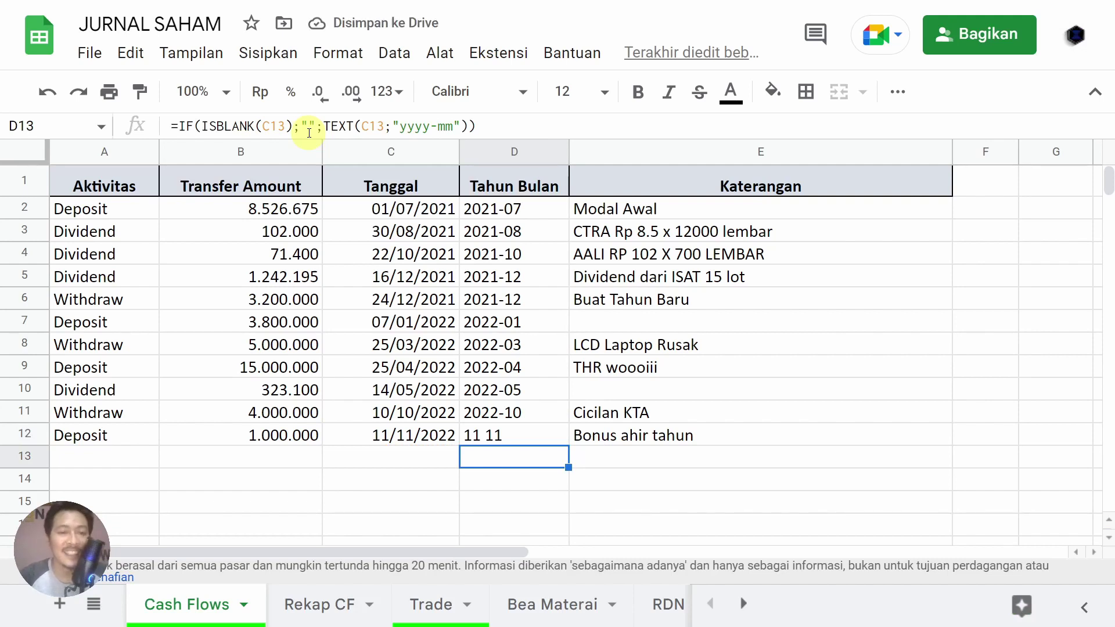
Step: Set the TEXT date format in D12 back to year and month, making the formula =TEXT(C12;"yyyy-mm")
{"action": "left_click", "coordinate": [499, 434]}
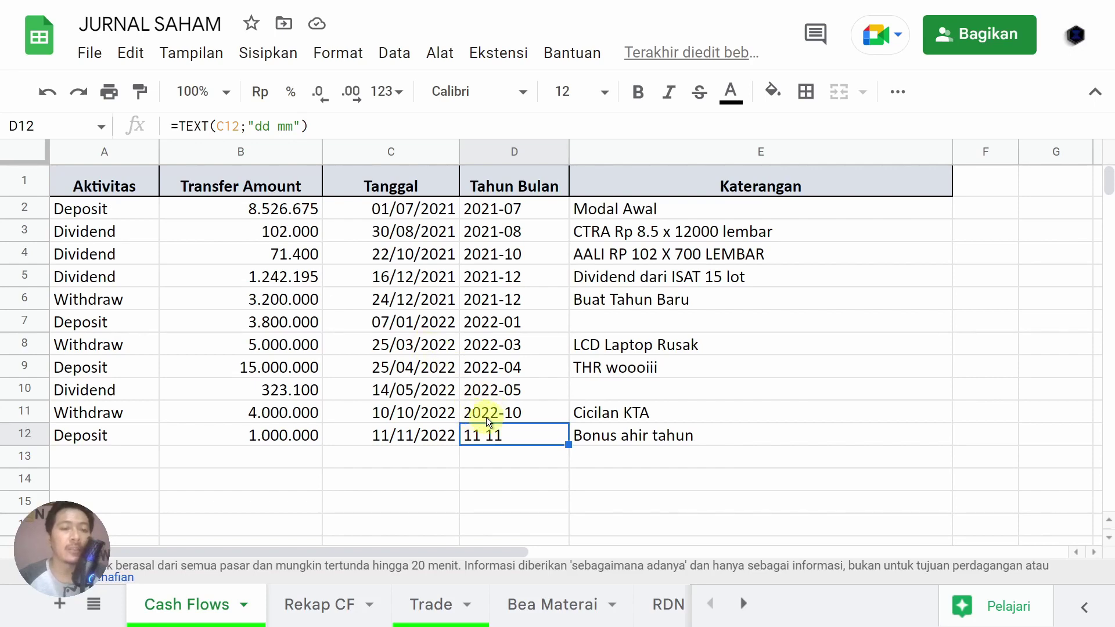
{"action": "left_click", "coordinate": [296, 128]}
{"action": "key", "text": "BackSpace"}
{"action": "key", "text": "BackSpace"}
{"action": "key", "text": "BackSpace"}
{"action": "key", "text": "BackSpace"}
{"action": "key", "text": "BackSpace"}
{"action": "type", "text": "y"}
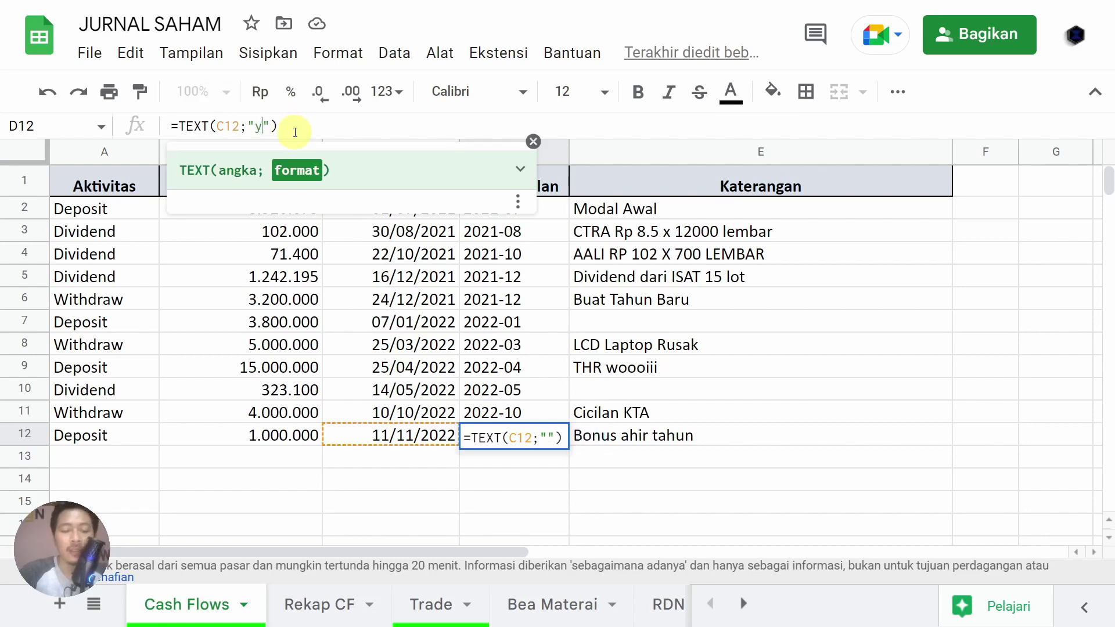
{"action": "type", "text": "yyy"}
{"action": "type", "text": "-mm"}
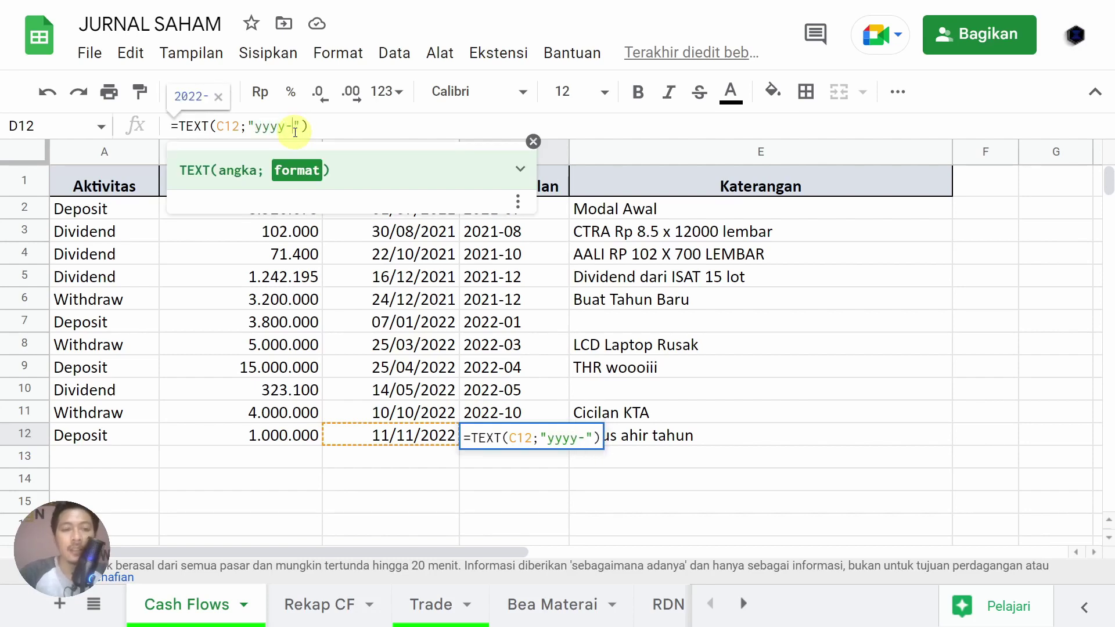
{"action": "key", "text": "Return"}
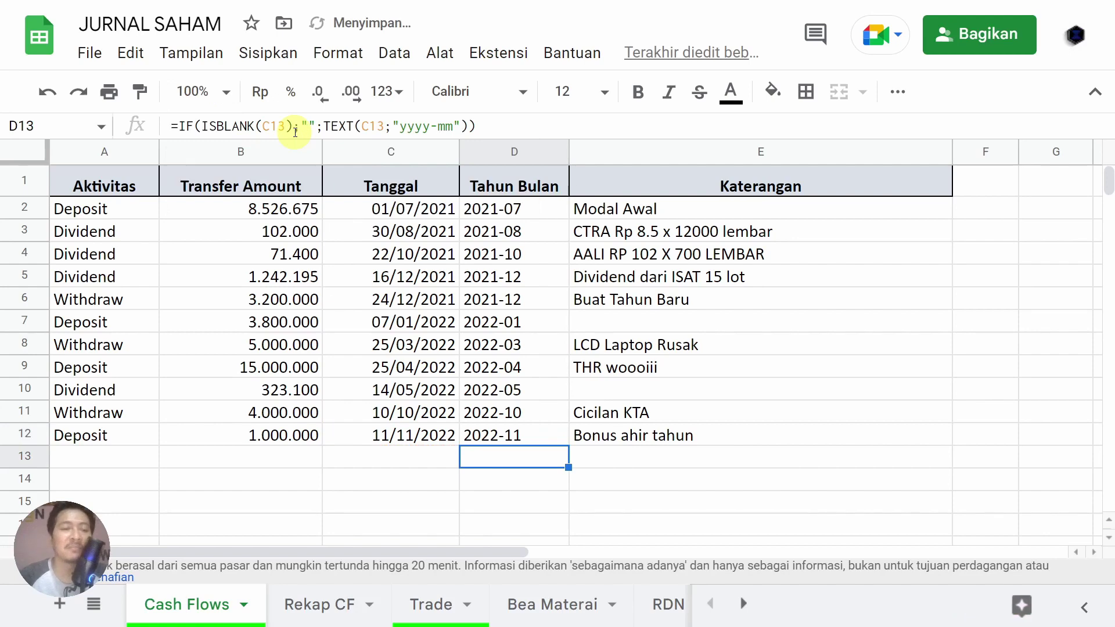
Step: Fill the TEXT formula from D12 down through D15 and extend the date in C12 down through C15
{"action": "key", "text": "Up"}
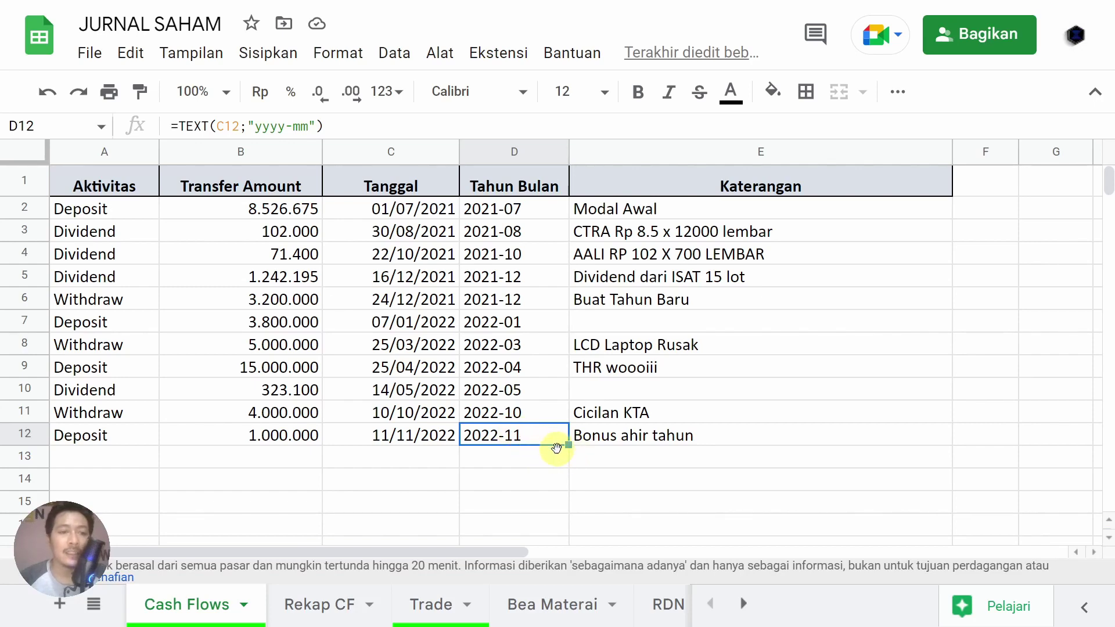
{"action": "left_click_drag", "start_coordinate": [567, 445], "coordinate": [573, 507]}
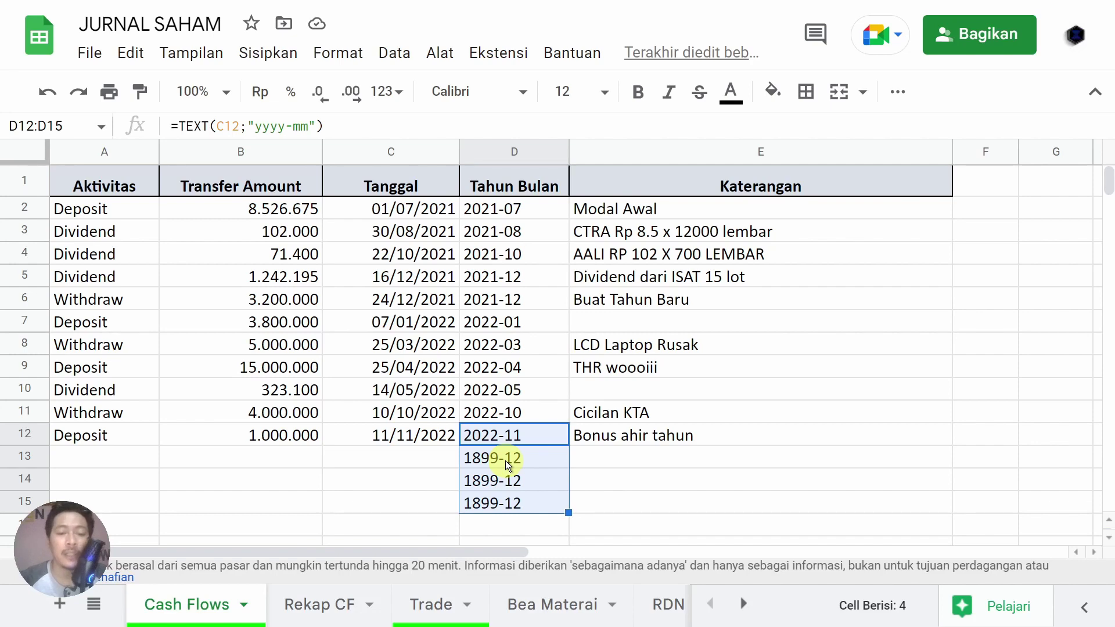
{"action": "left_click", "coordinate": [430, 434]}
{"action": "left_click_drag", "start_coordinate": [459, 445], "coordinate": [458, 503]}
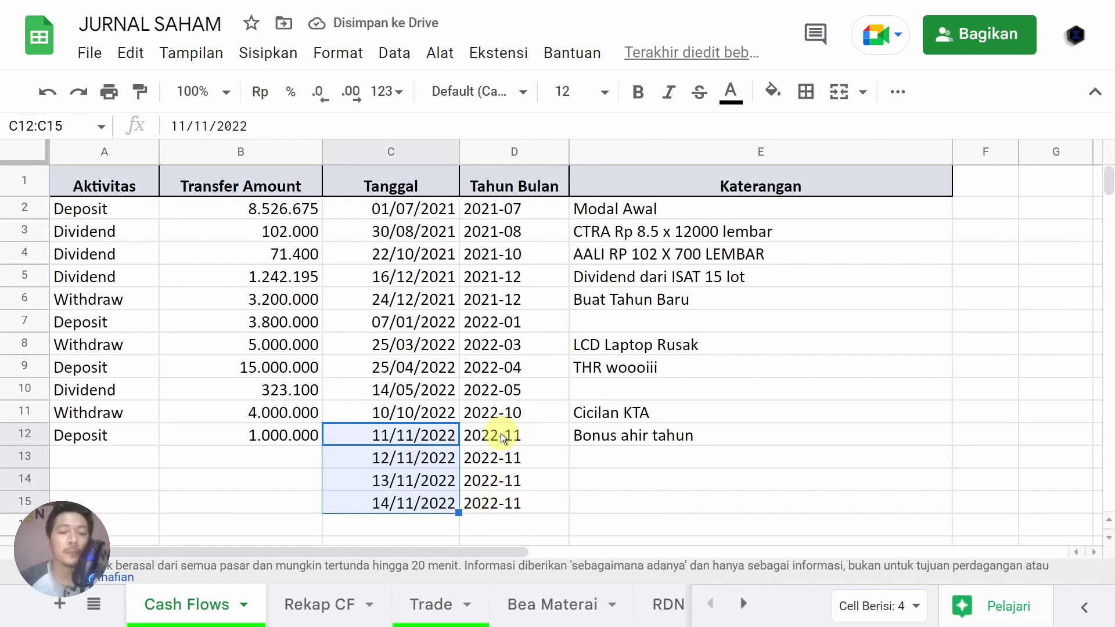
Step: Clear the dates in C13:C15 and the year-month formulas in D13:D15
{"action": "left_click_drag", "start_coordinate": [451, 458], "coordinate": [445, 497]}
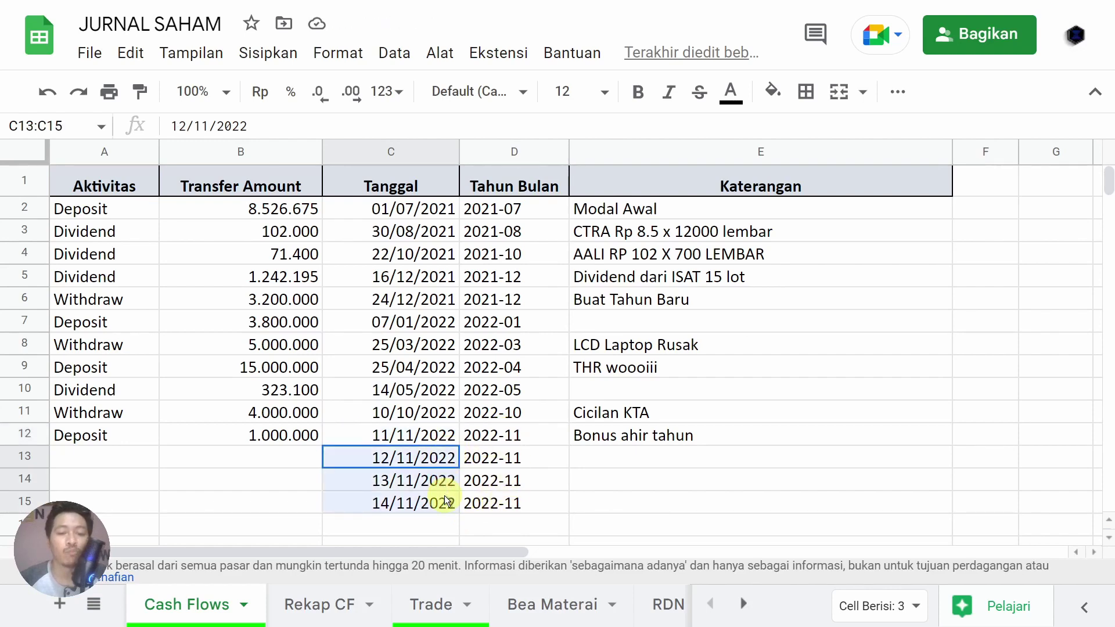
{"action": "key", "text": "Delete"}
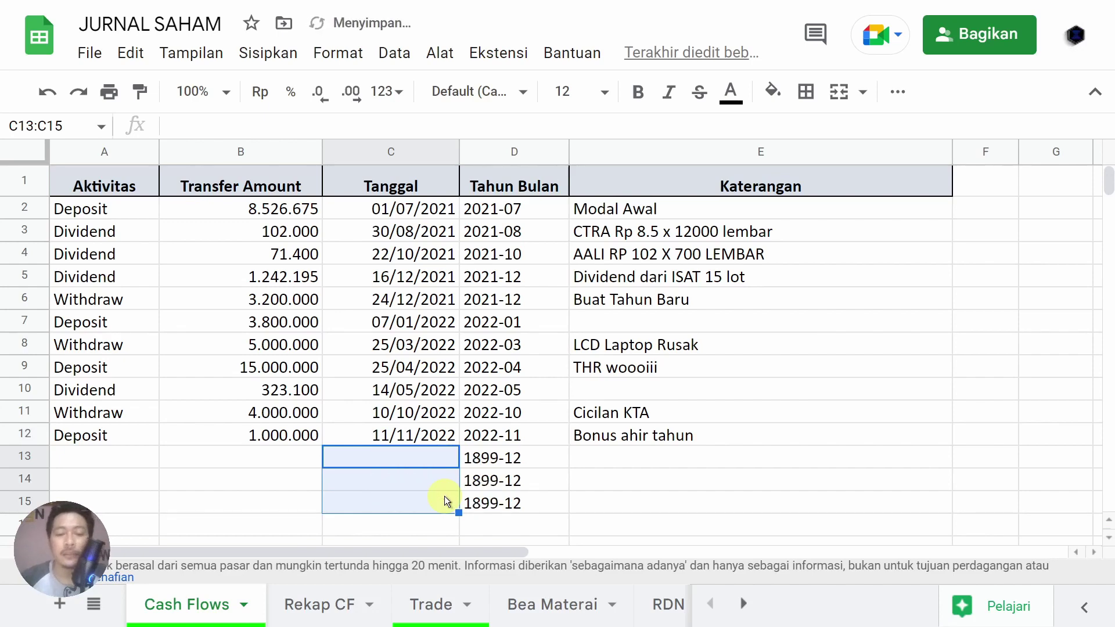
{"action": "left_click", "coordinate": [523, 459]}
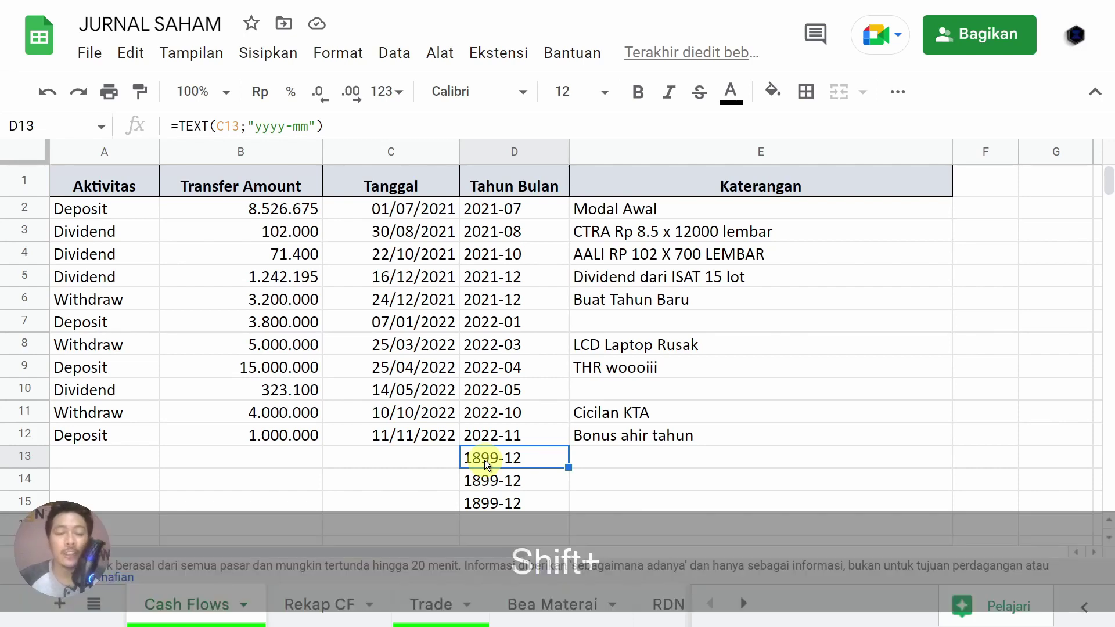
{"action": "key", "text": "shift+Down"}
{"action": "key", "text": "shift+Down"}
{"action": "key", "text": "Delete"}
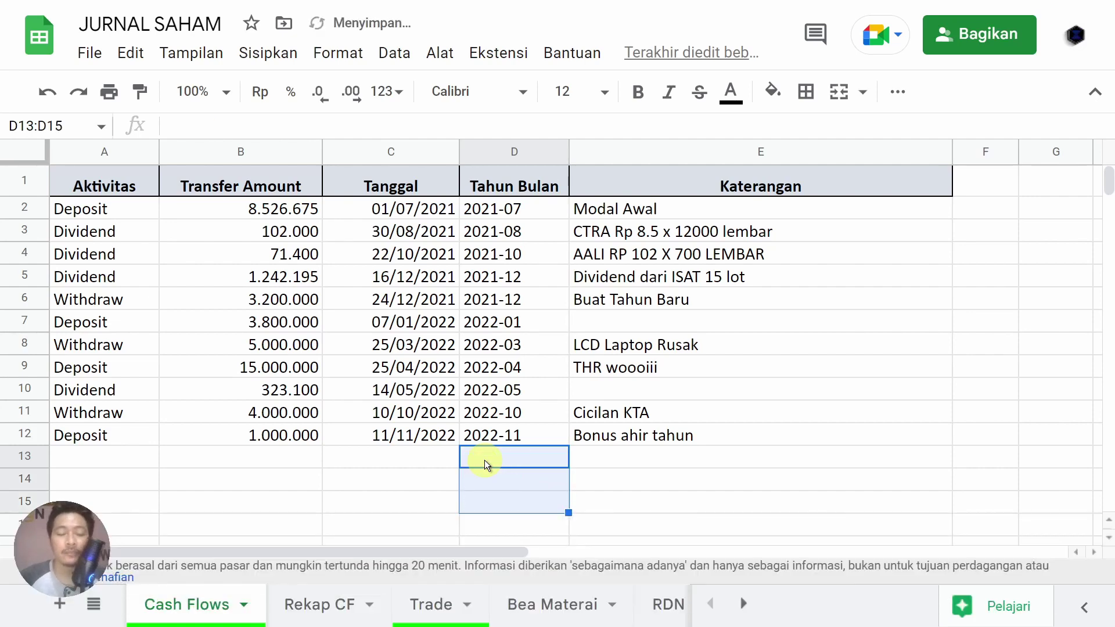
Step: Replace the formula in D12 with the start of an IF that tests whether the transfer amount is positive, =IF(B12>0;
{"action": "key", "text": "Up"}
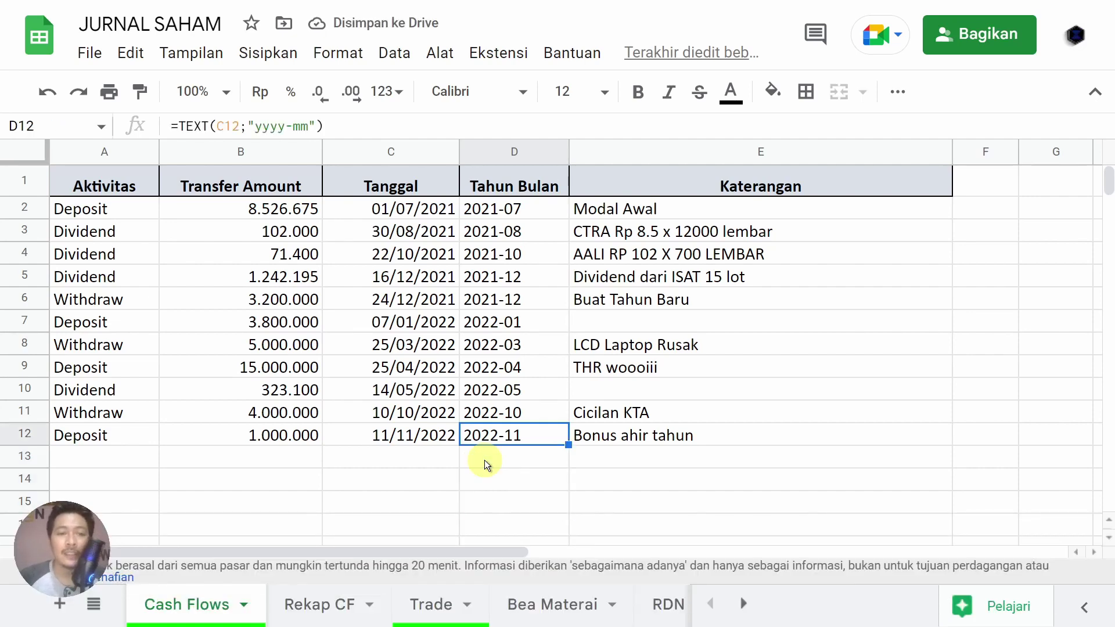
{"action": "type", "text": "="}
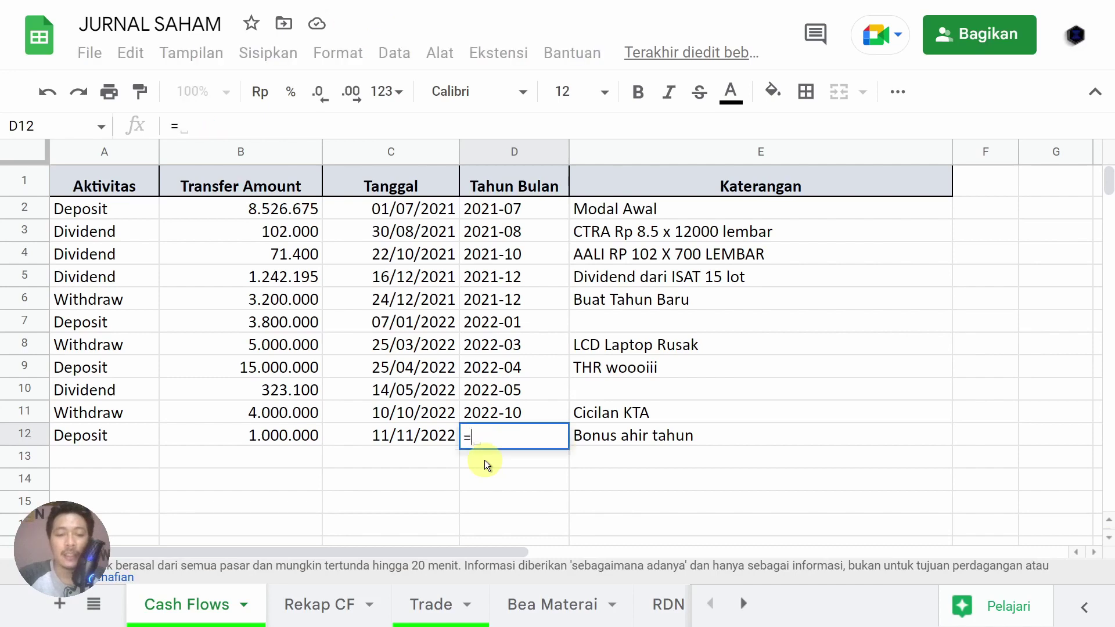
{"action": "type", "text": "if"}
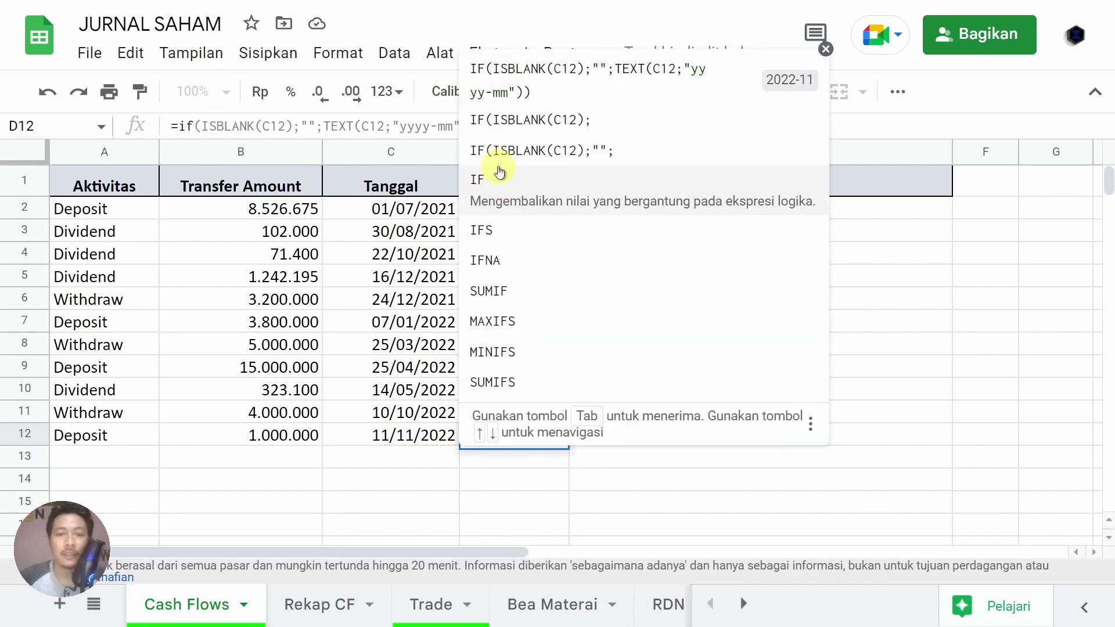
{"action": "left_click", "coordinate": [510, 183]}
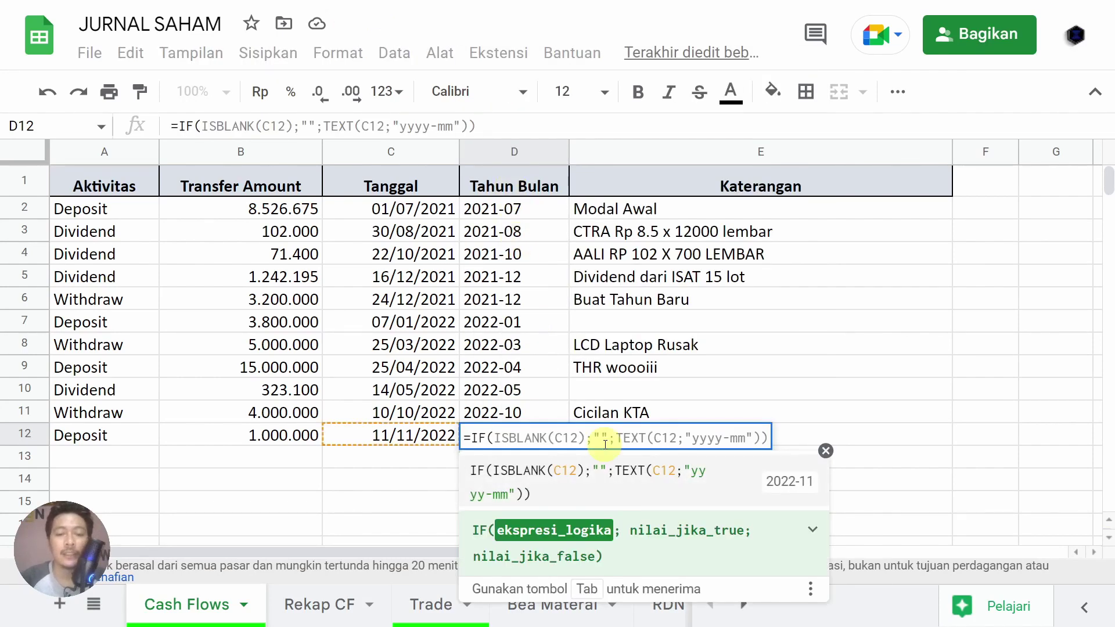
{"action": "left_click", "coordinate": [282, 433]}
{"action": "type", "text": ">"}
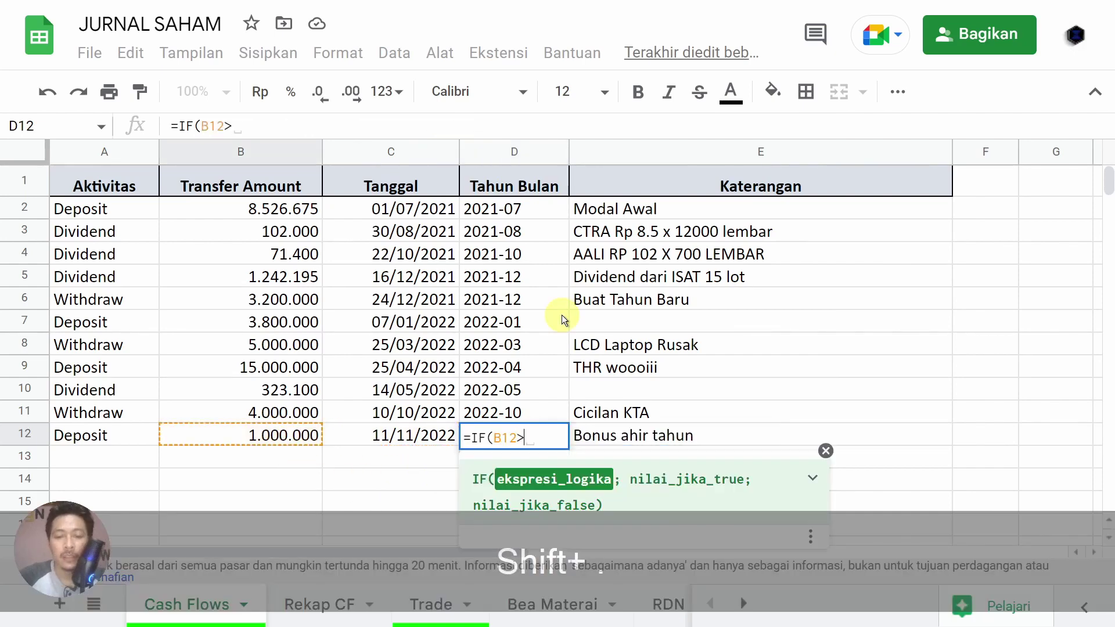
{"action": "type", "text": "o"}
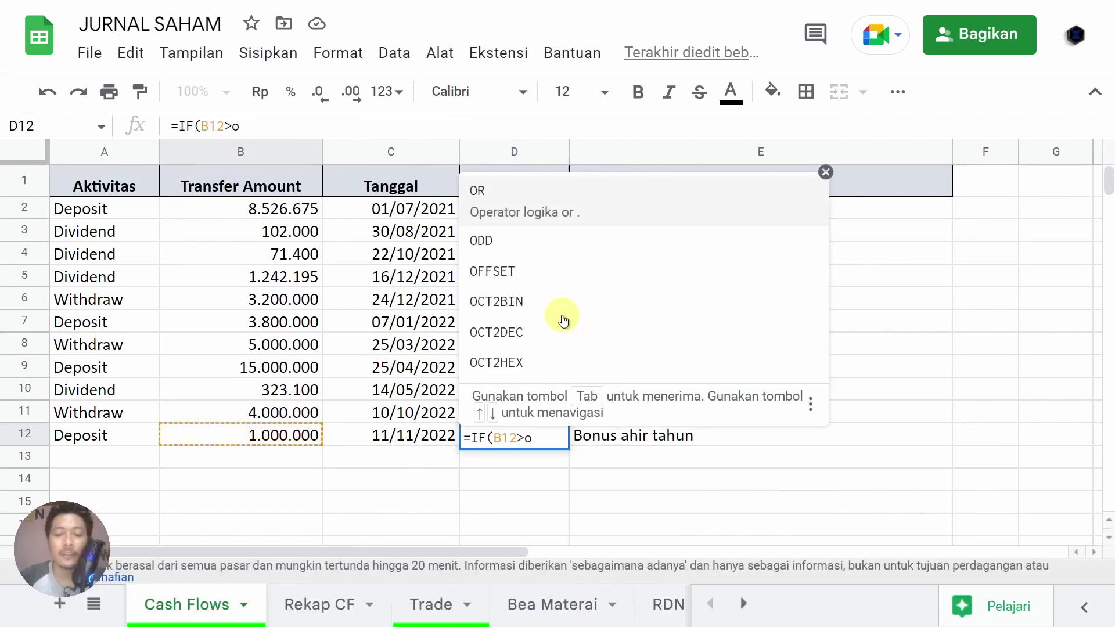
{"action": "key", "text": "BackSpace"}
{"action": "type", "text": "0;"}
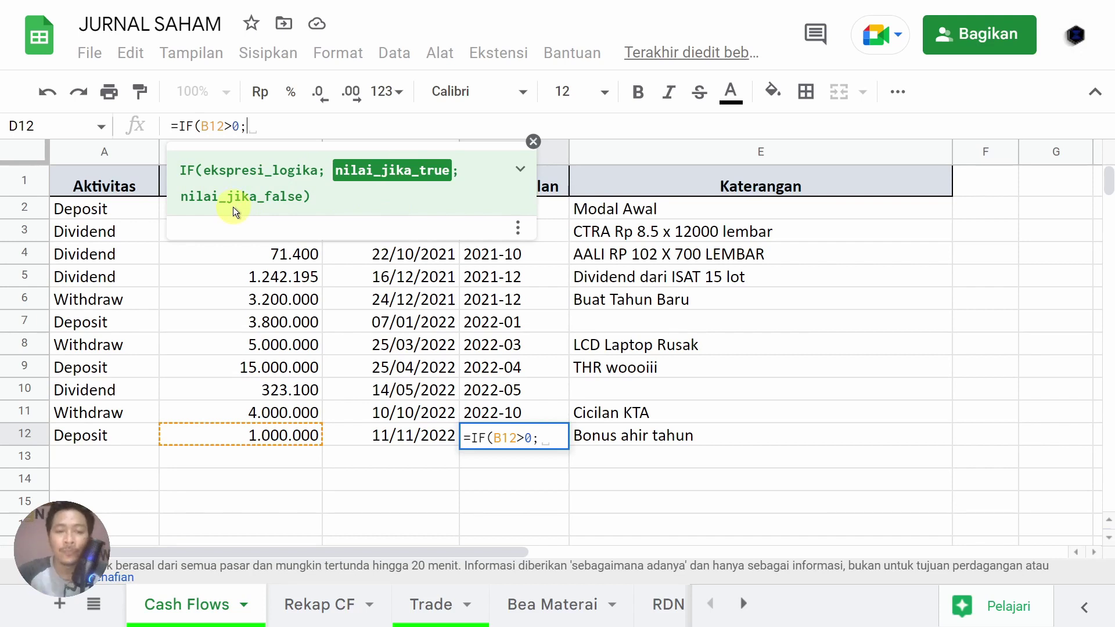
Step: Complete the IF formula in D12 with "Bsgus" as the true result and "Jelek" as the false result
{"action": "type", "text": "\""}
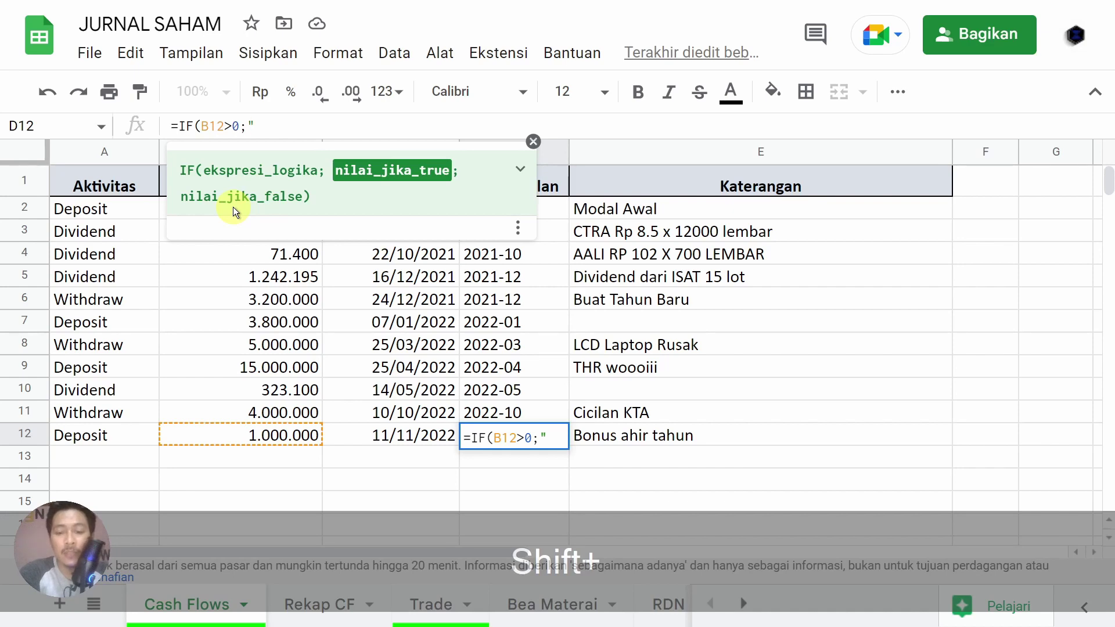
{"action": "type", "text": "B"}
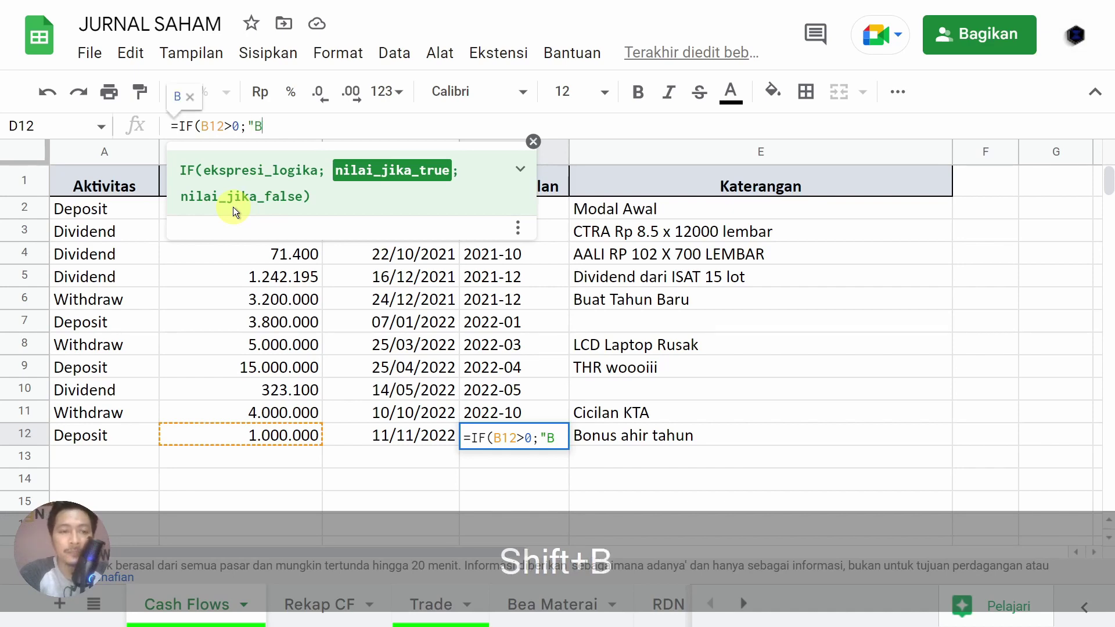
{"action": "type", "text": "sgus"}
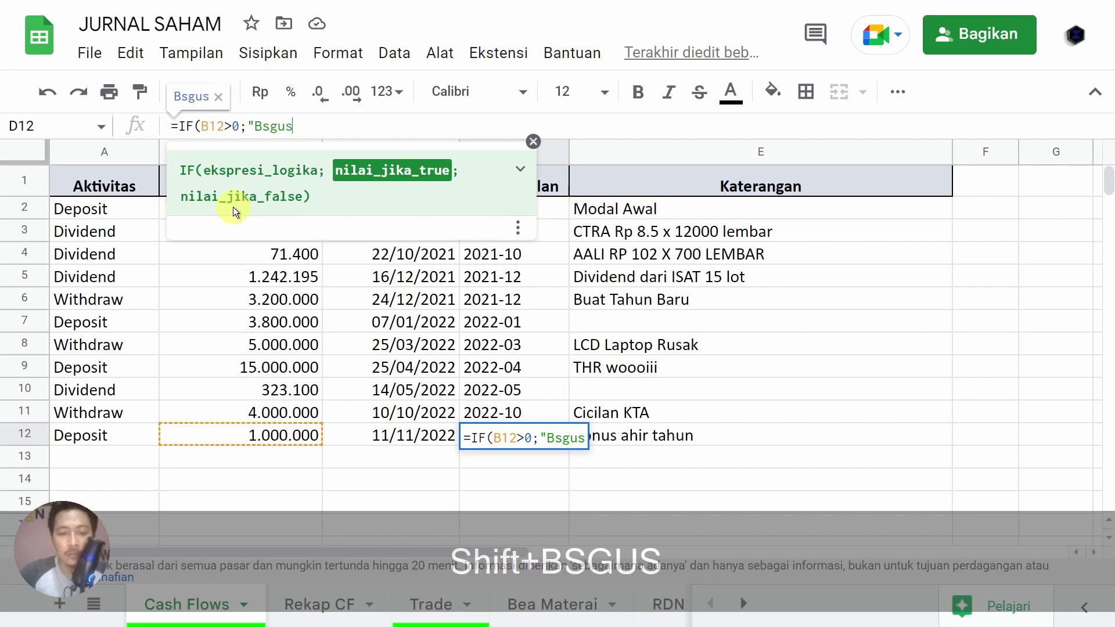
{"action": "type", "text": "\";"}
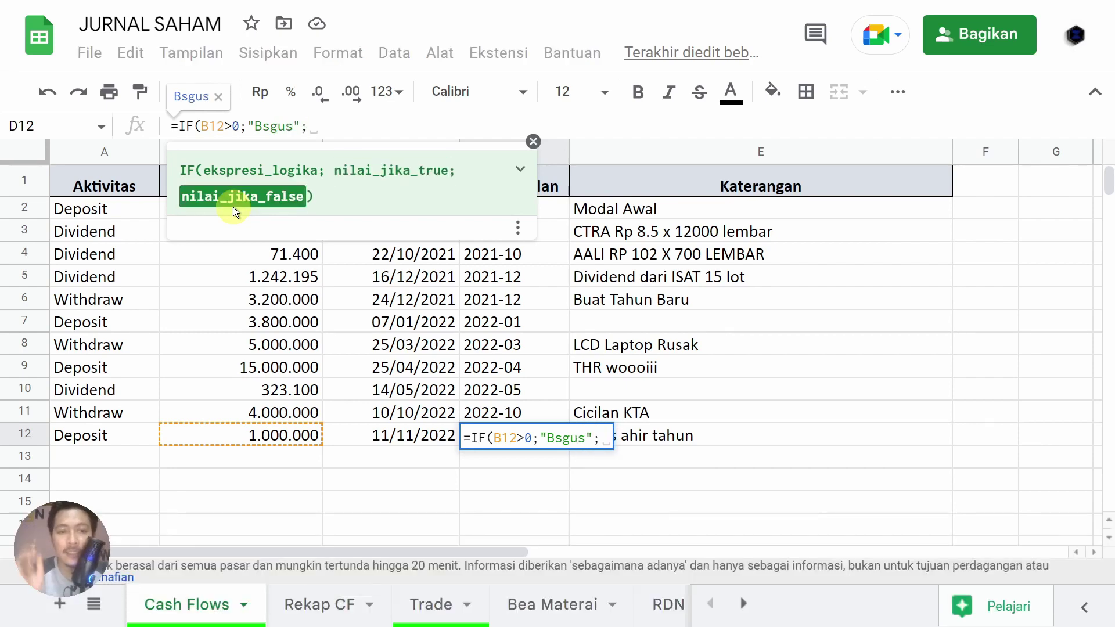
{"action": "key", "text": "shift"}
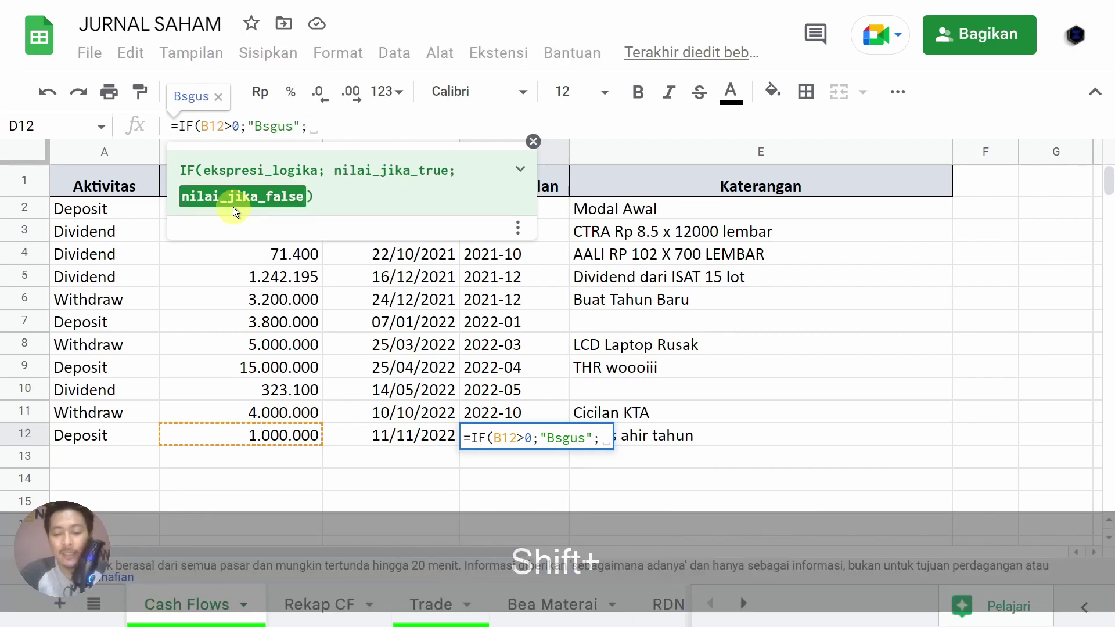
{"action": "type", "text": "\"J"}
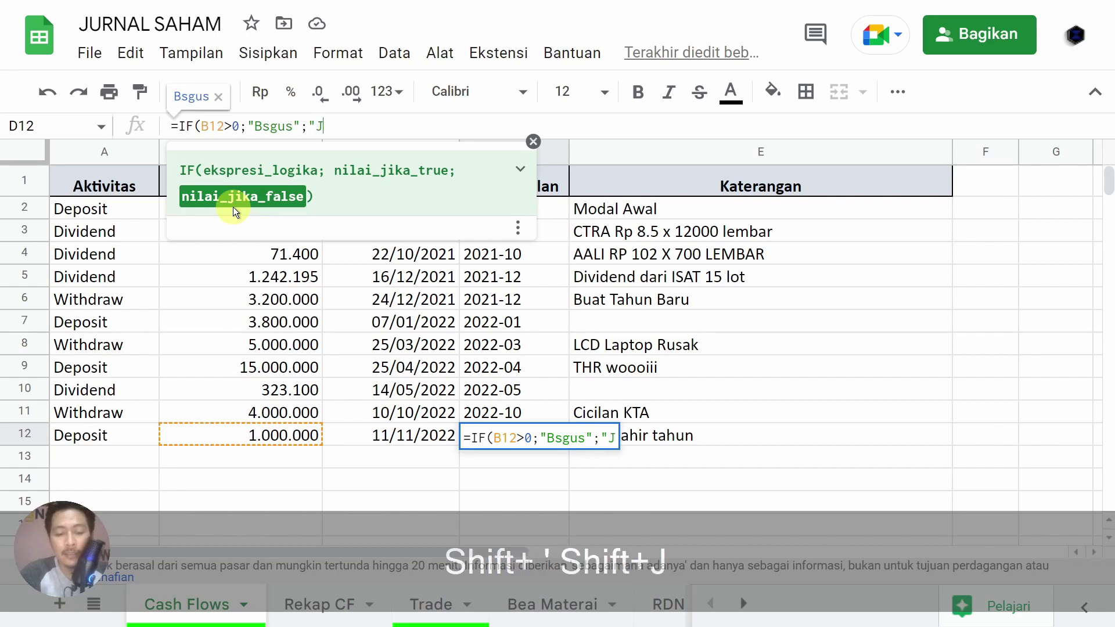
{"action": "type", "text": "elek"}
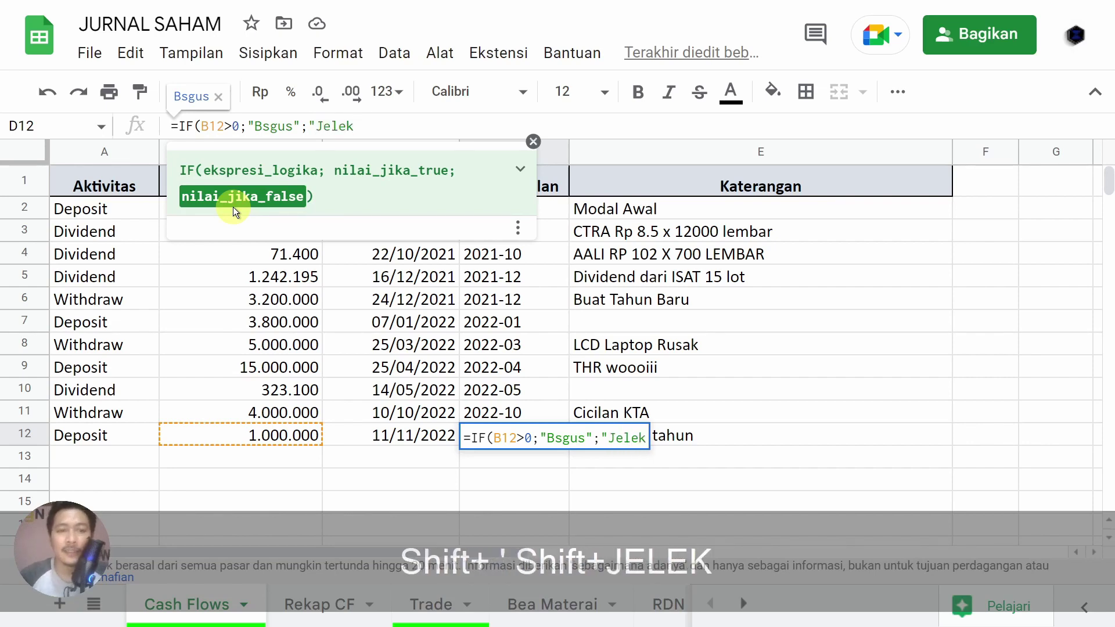
{"action": "type", "text": "\""}
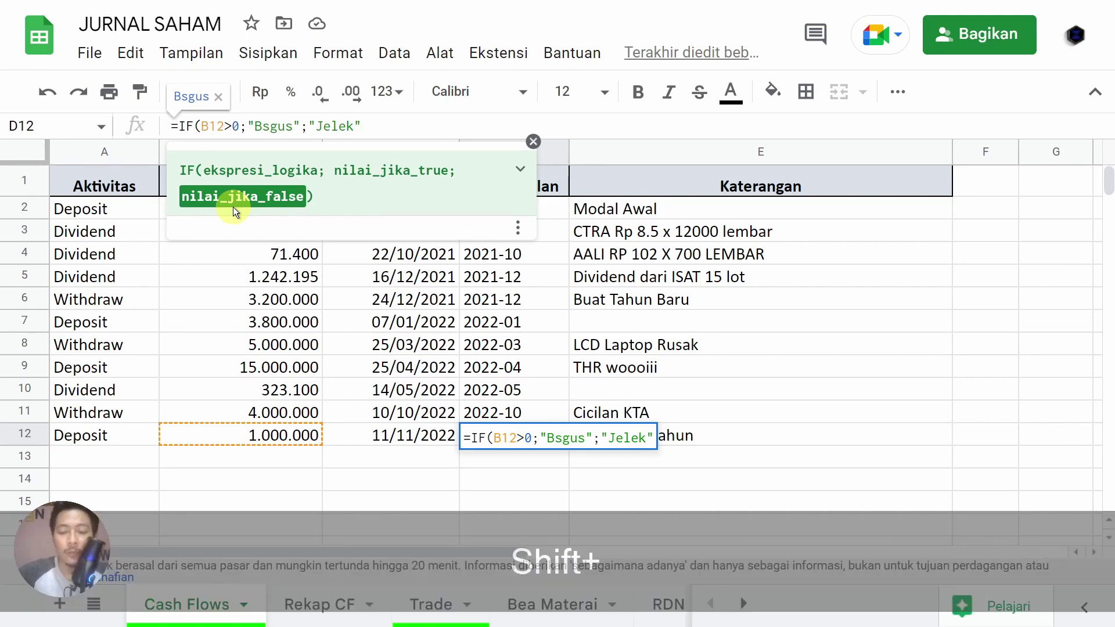
{"action": "type", "text": ")"}
{"action": "key", "text": "Return"}
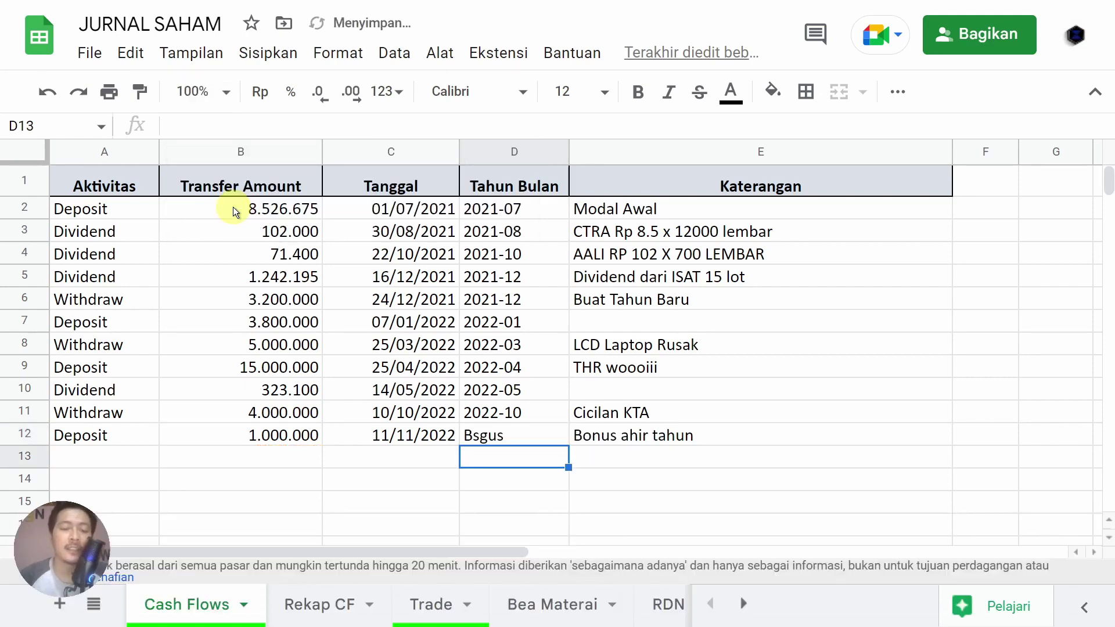
Step: Correct the true result in D12's IF formula from "Bsgus" to "Bagus"
{"action": "key", "text": "Up"}
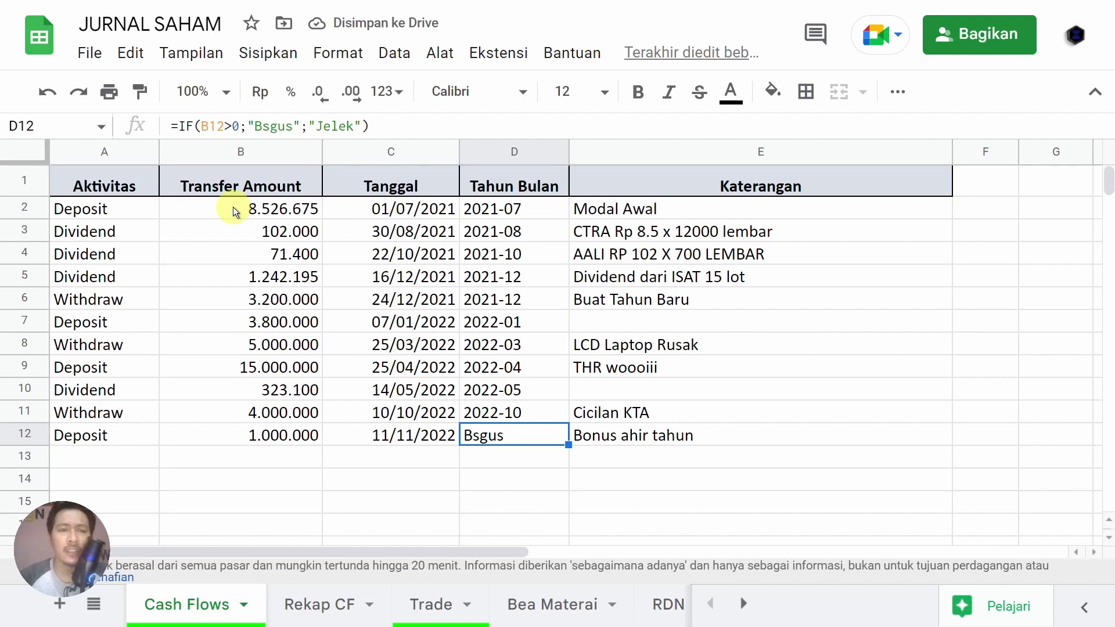
{"action": "key", "text": "Down"}
{"action": "key", "text": "Up"}
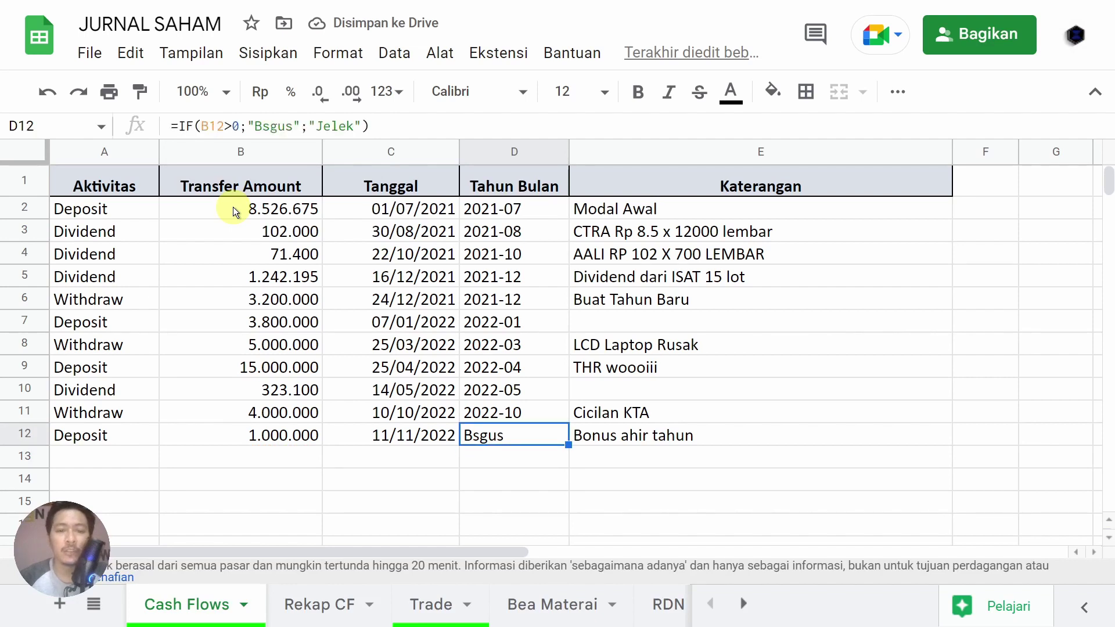
{"action": "left_click", "coordinate": [271, 137]}
{"action": "key", "text": "BackSpace"}
{"action": "type", "text": "a"}
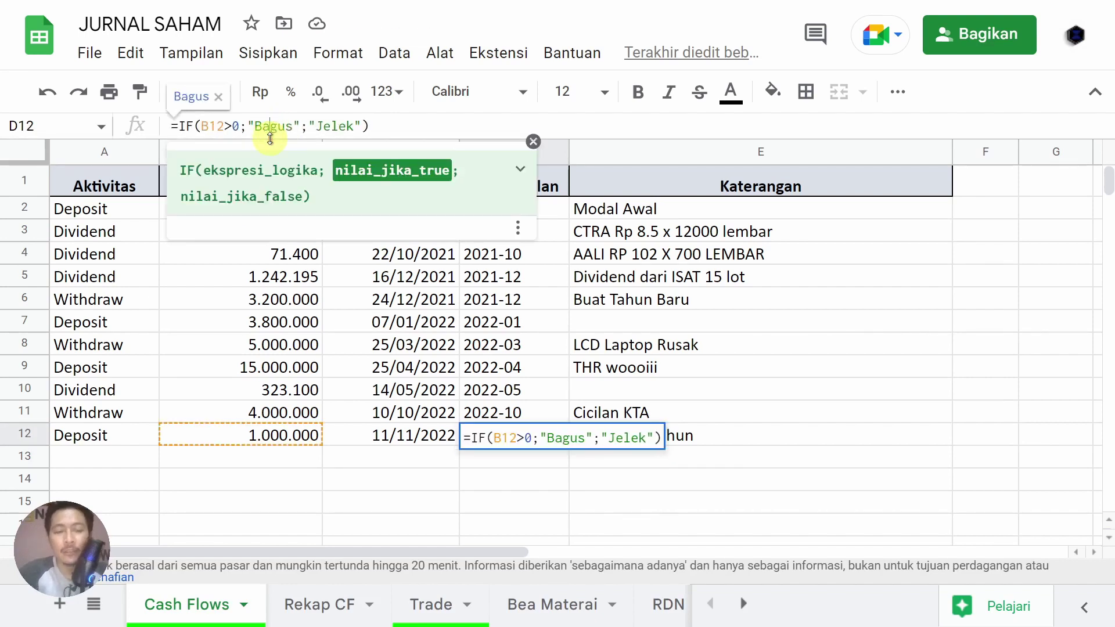
{"action": "key", "text": "Return"}
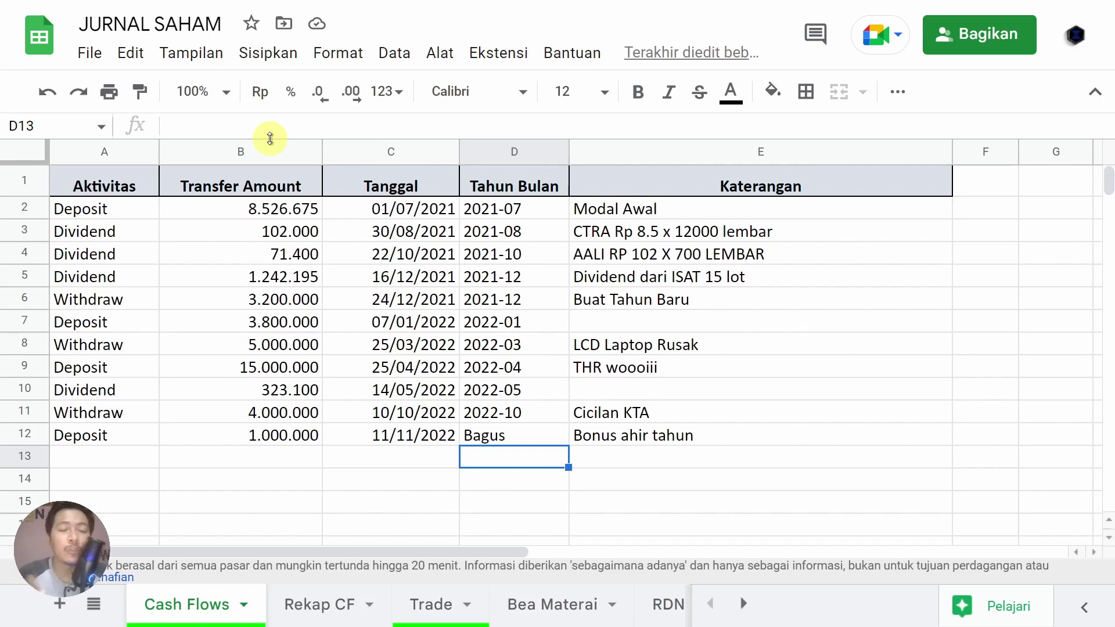
Step: Examine the IF formula in D12 and the transfer amount in B12 that it tests
{"action": "left_click", "coordinate": [491, 431]}
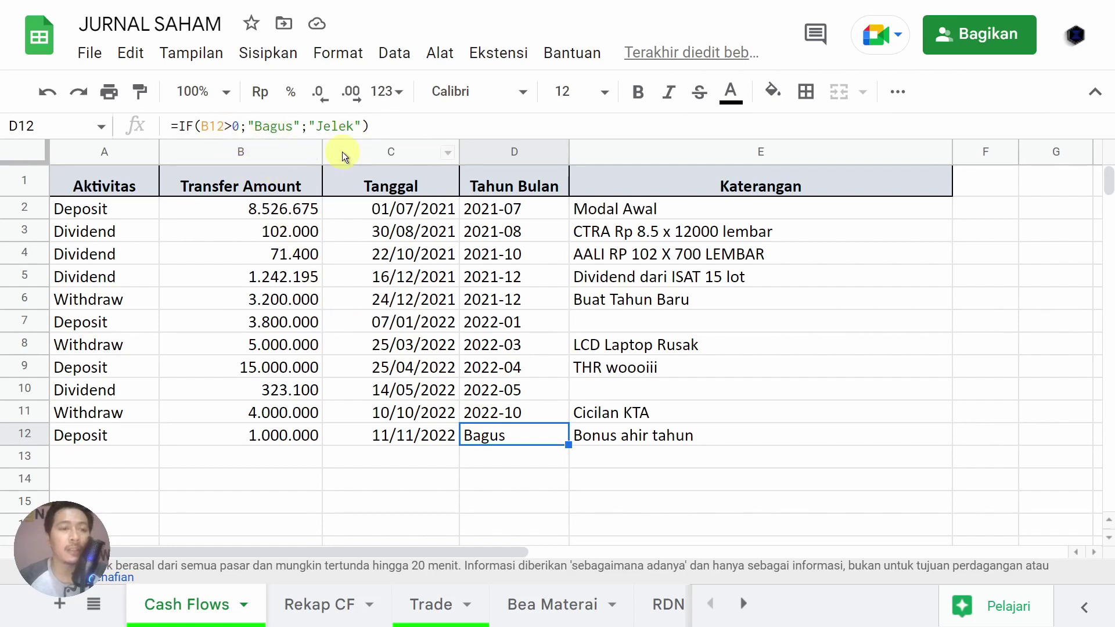
{"action": "left_click", "coordinate": [307, 436]}
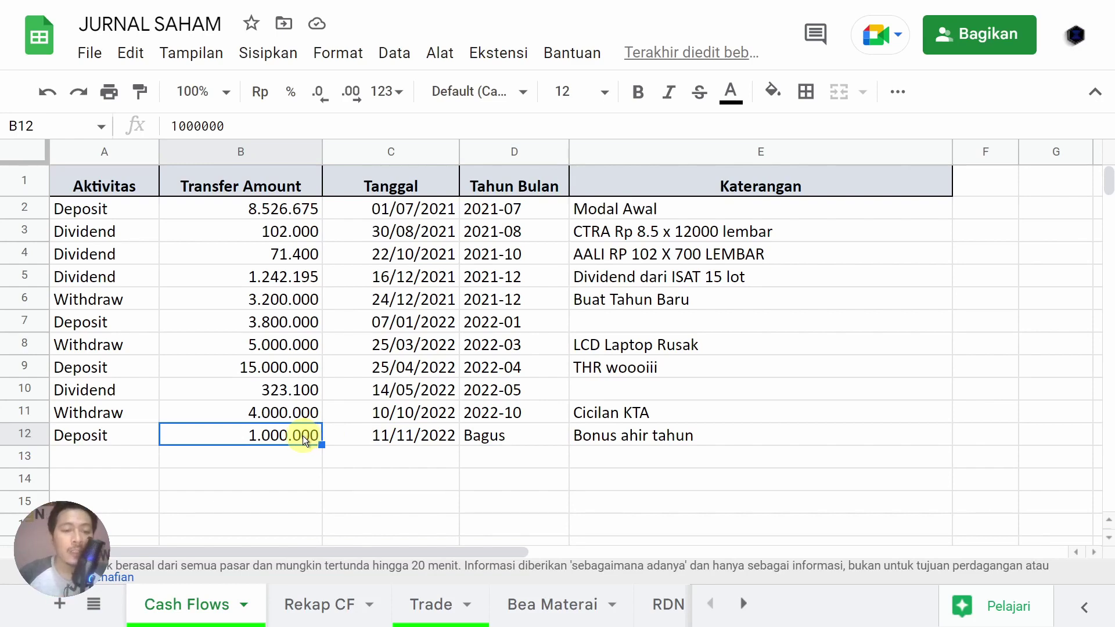
{"action": "left_click", "coordinate": [478, 435]}
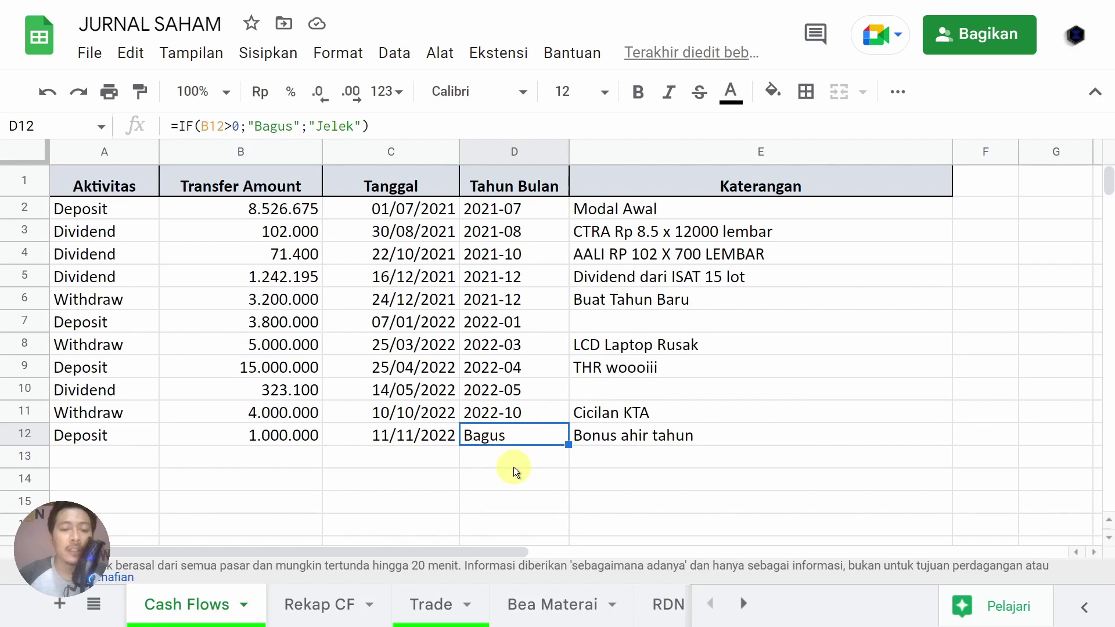
{"action": "key", "text": "Left"}
{"action": "key", "text": "Left"}
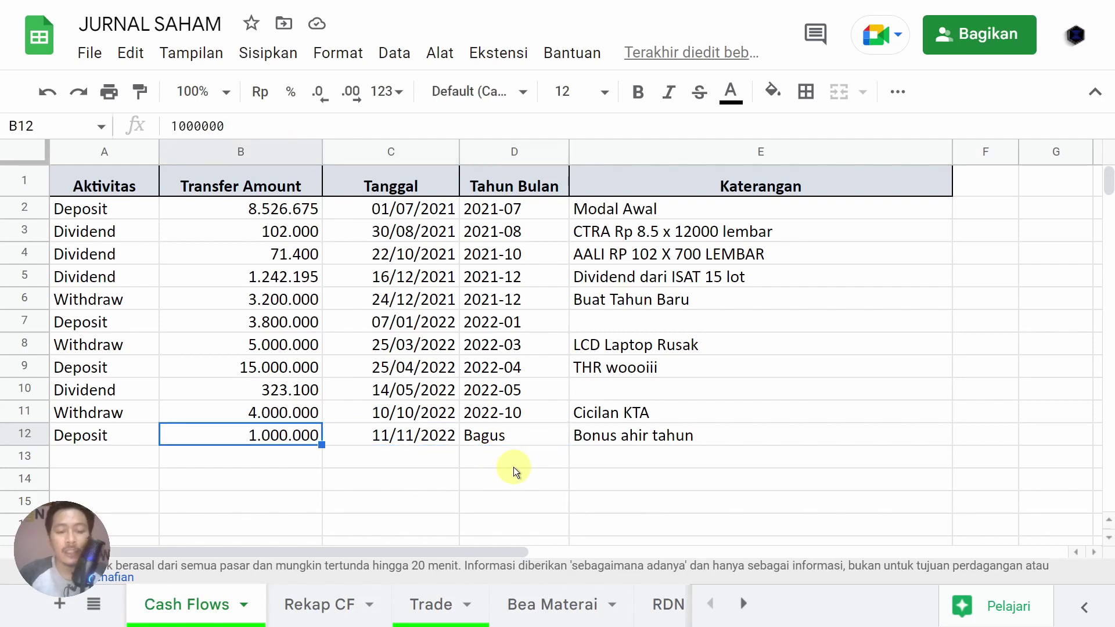
Step: Set the transfer amount in B12 to -1000 to test the false result of the IF formula
{"action": "type", "text": "-"}
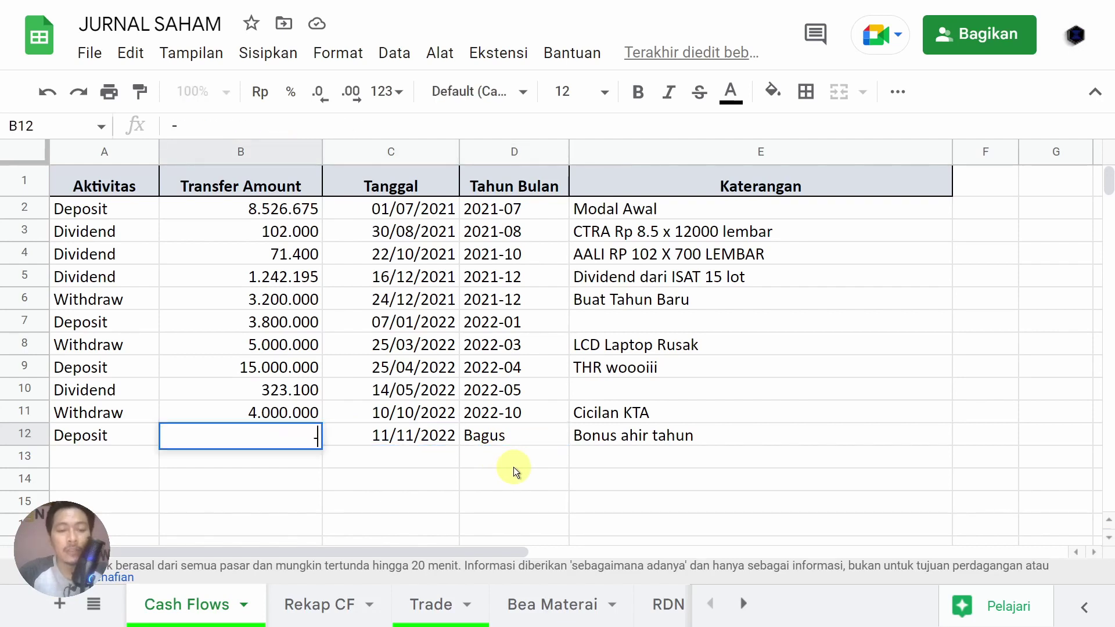
{"action": "type", "text": "1000"}
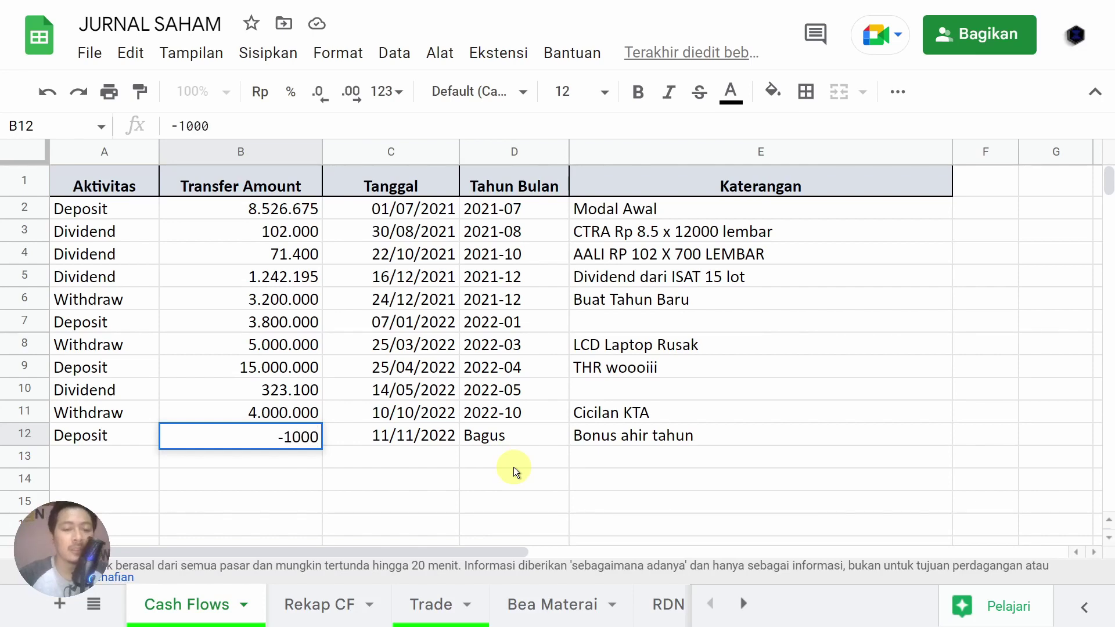
{"action": "key", "text": "Return"}
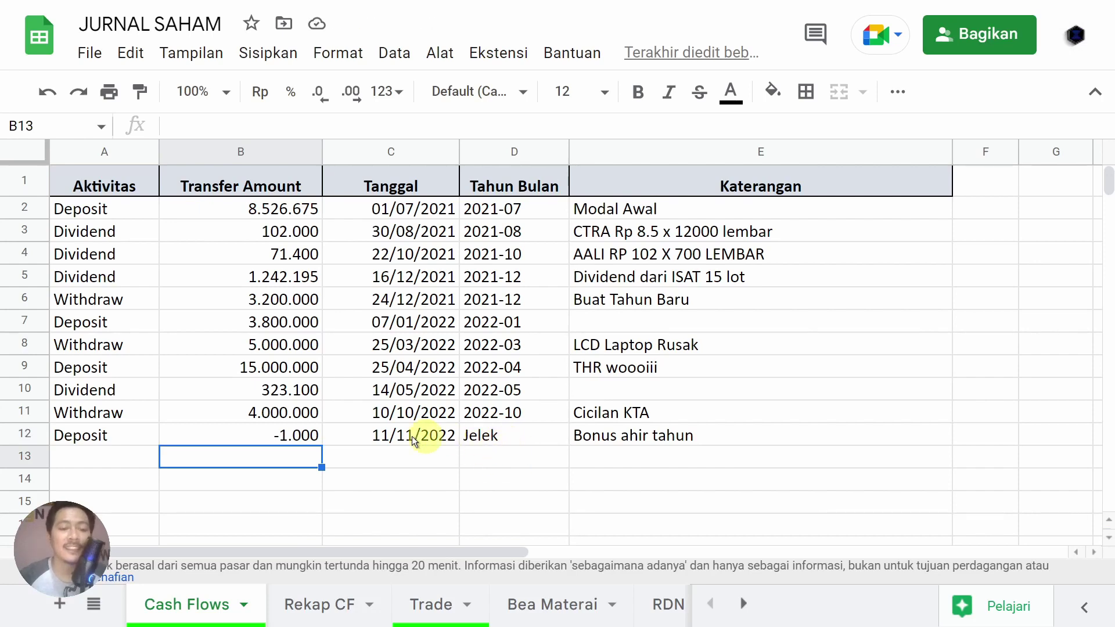
{"action": "left_click", "coordinate": [302, 436]}
Step: Replace the false result in D12's formula with the start of a nested IF that tests whether B12 exceeds 100, IF(B12>100;
{"action": "left_click", "coordinate": [511, 435]}
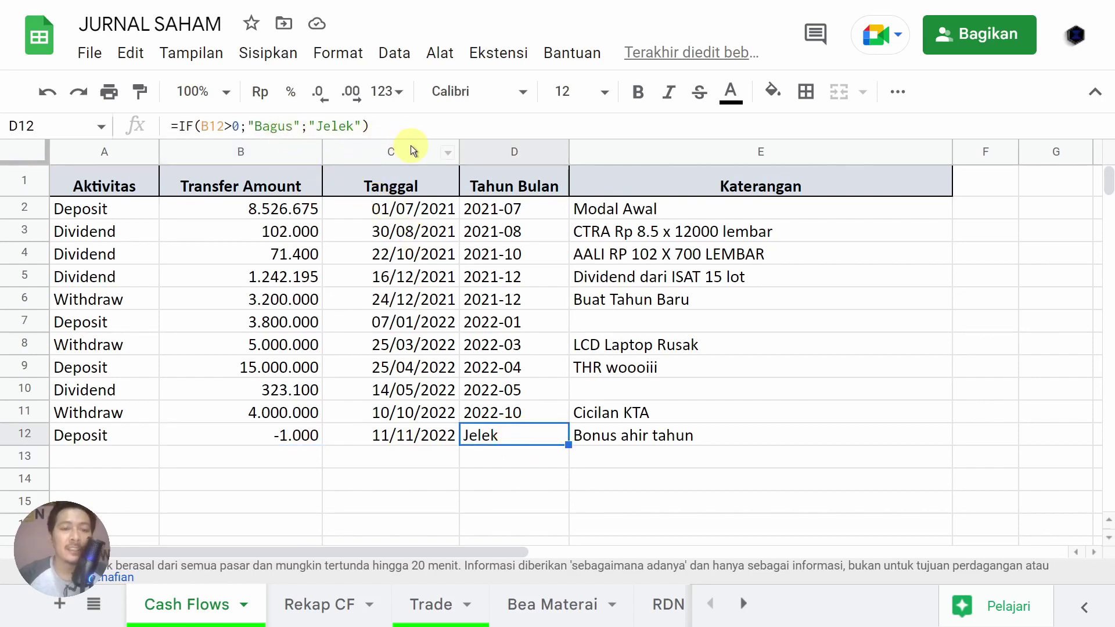
{"action": "left_click_drag", "start_coordinate": [369, 126], "coordinate": [310, 131]}
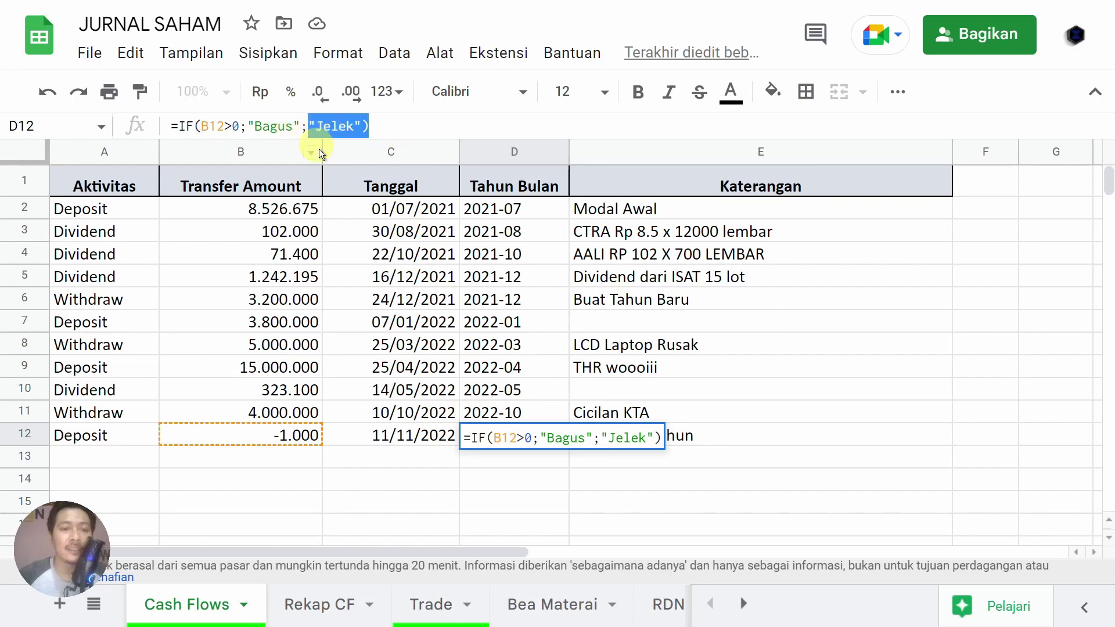
{"action": "key", "text": "BackSpace"}
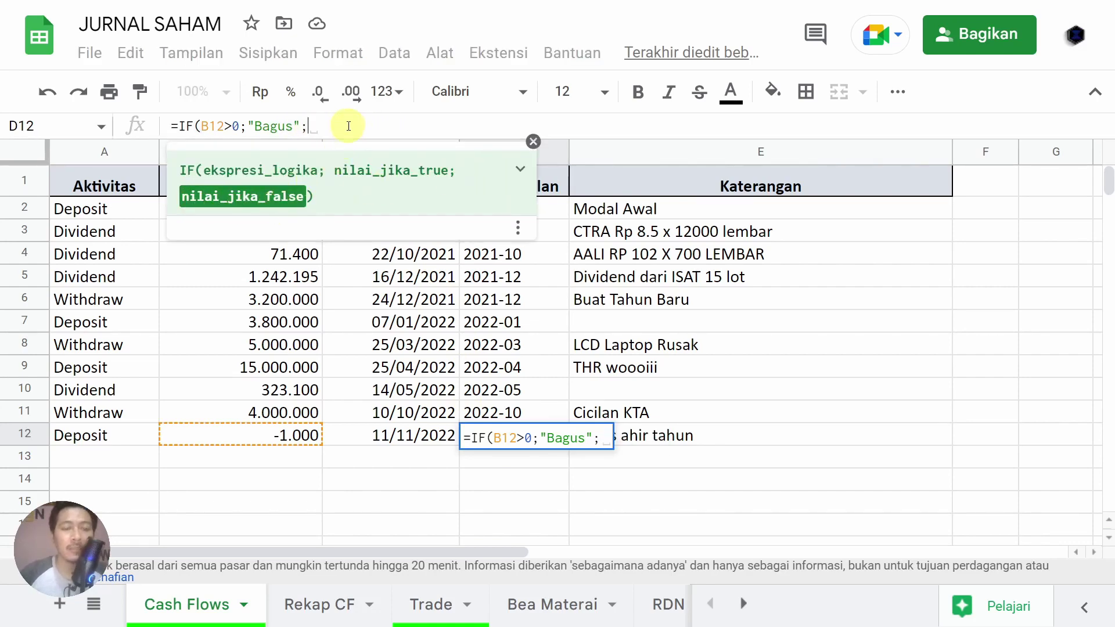
{"action": "type", "text": "I"}
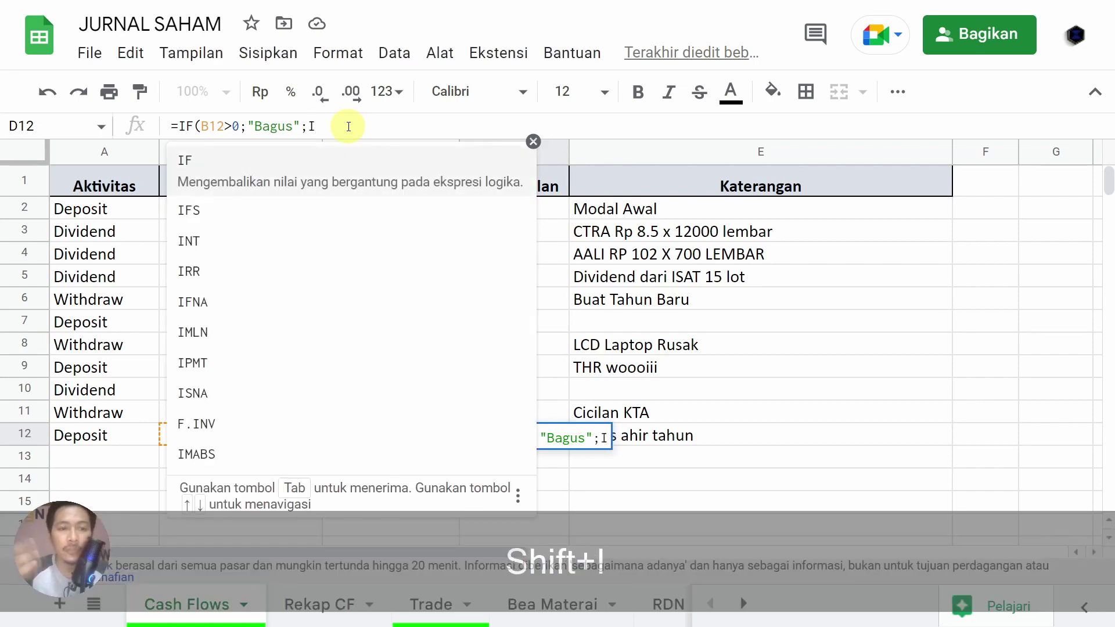
{"action": "type", "text": "F"}
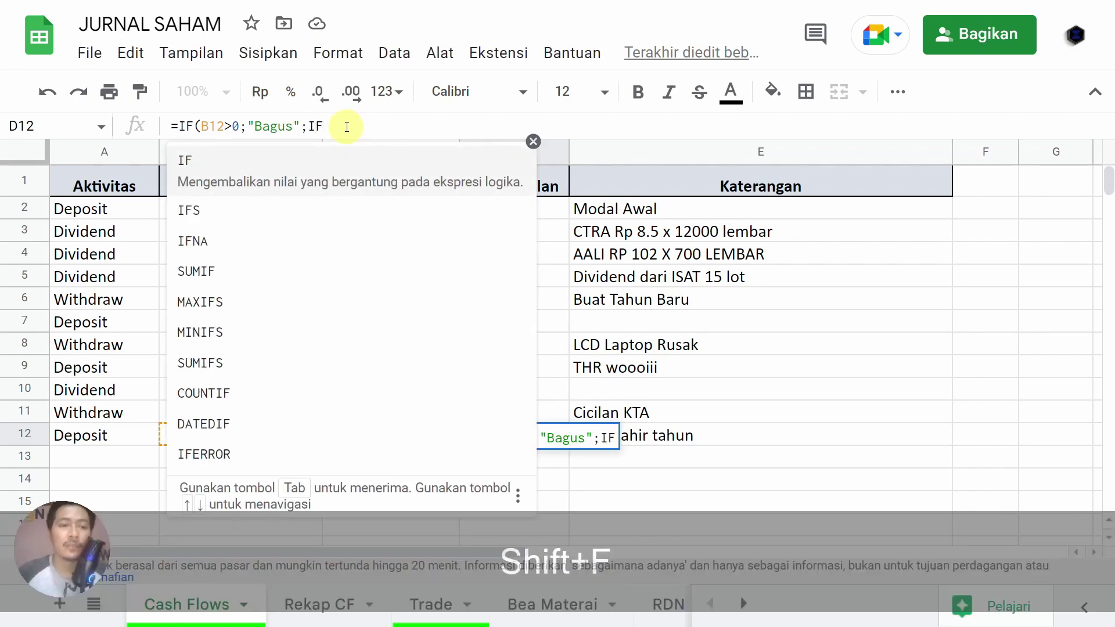
{"action": "type", "text": "("}
{"action": "left_click", "coordinate": [287, 435]}
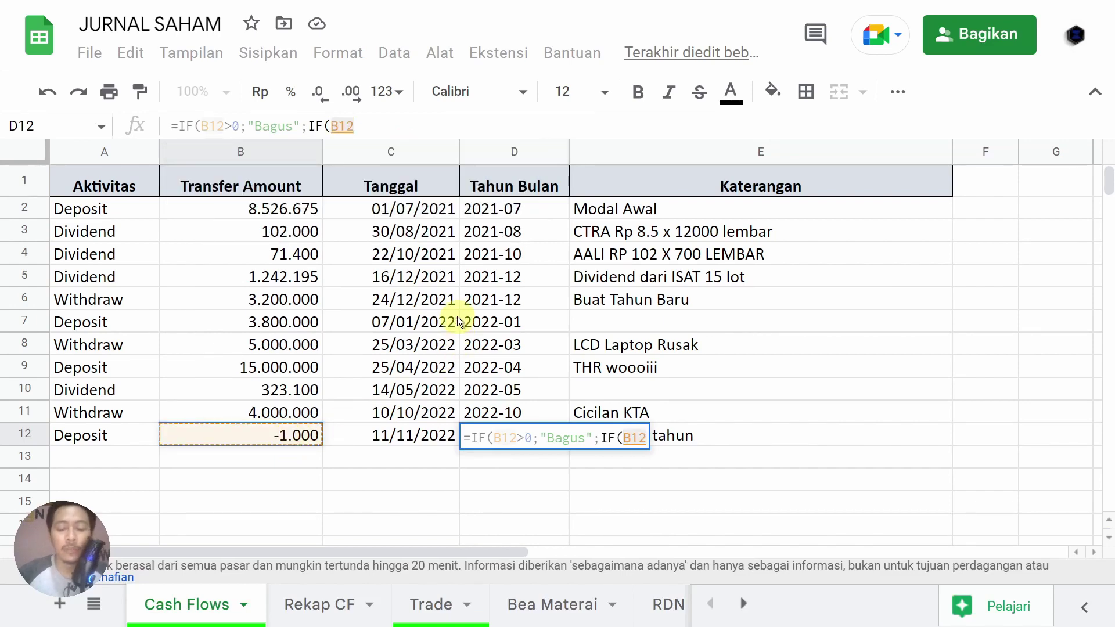
{"action": "type", "text": ">"}
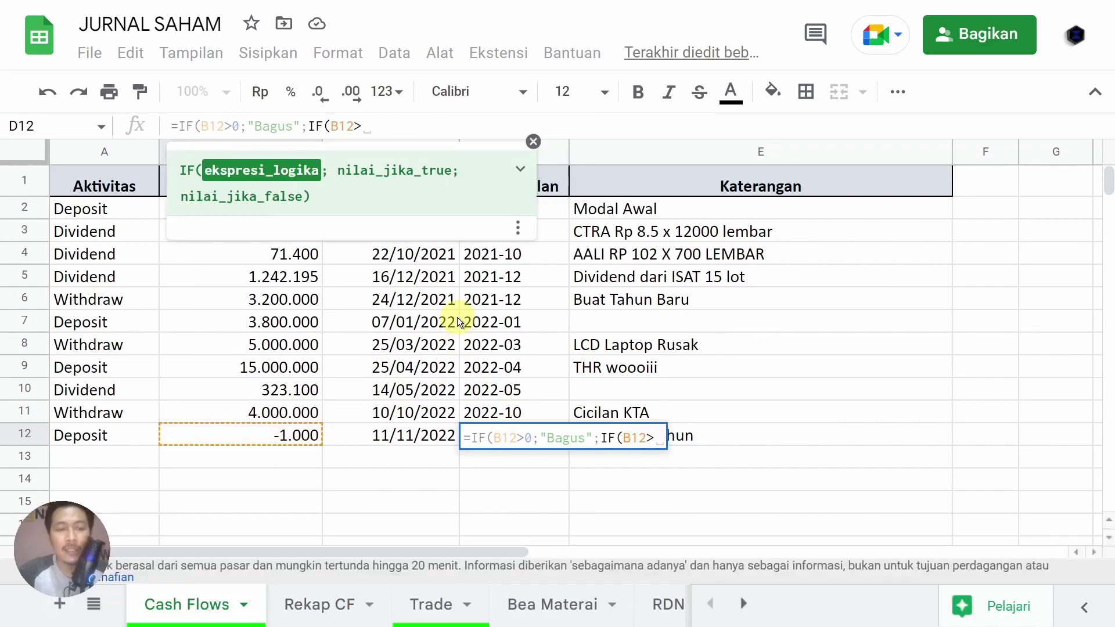
{"action": "type", "text": "100;"}
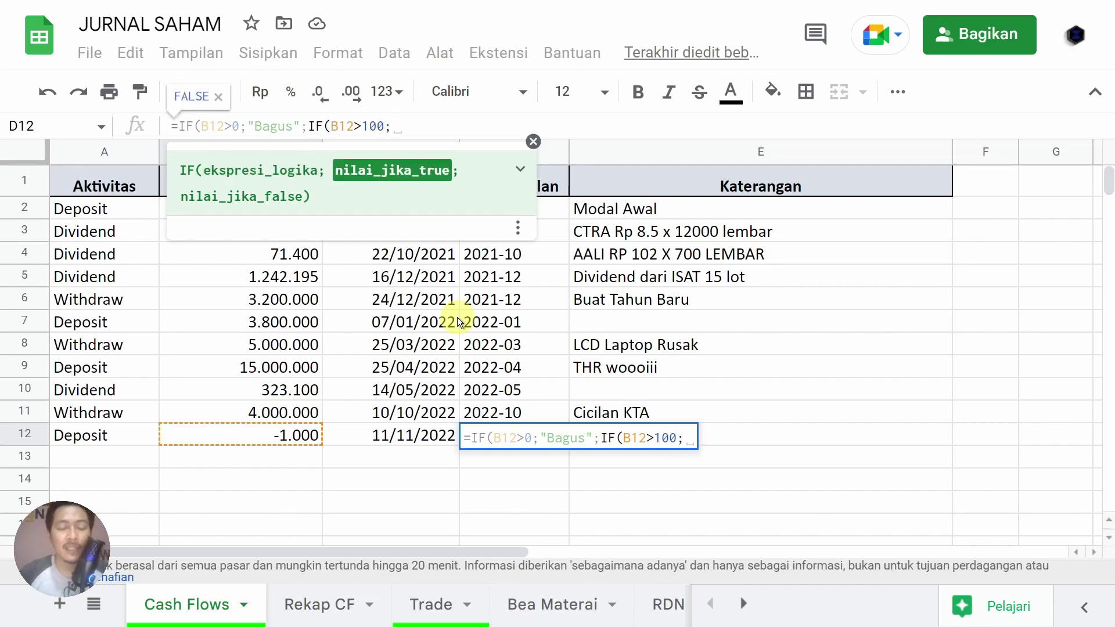
Step: Complete the nested IF in D12 with "Sangat Bagus" as the true result and "JELEK" as the false result
{"action": "type", "text": "\""}
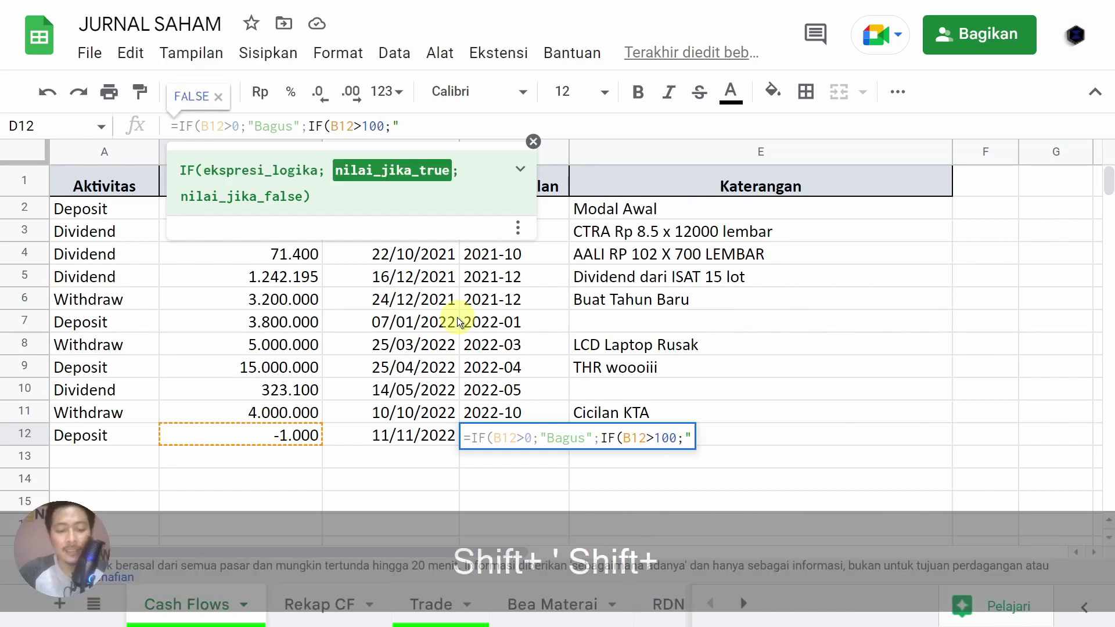
{"action": "type", "text": "Sang"}
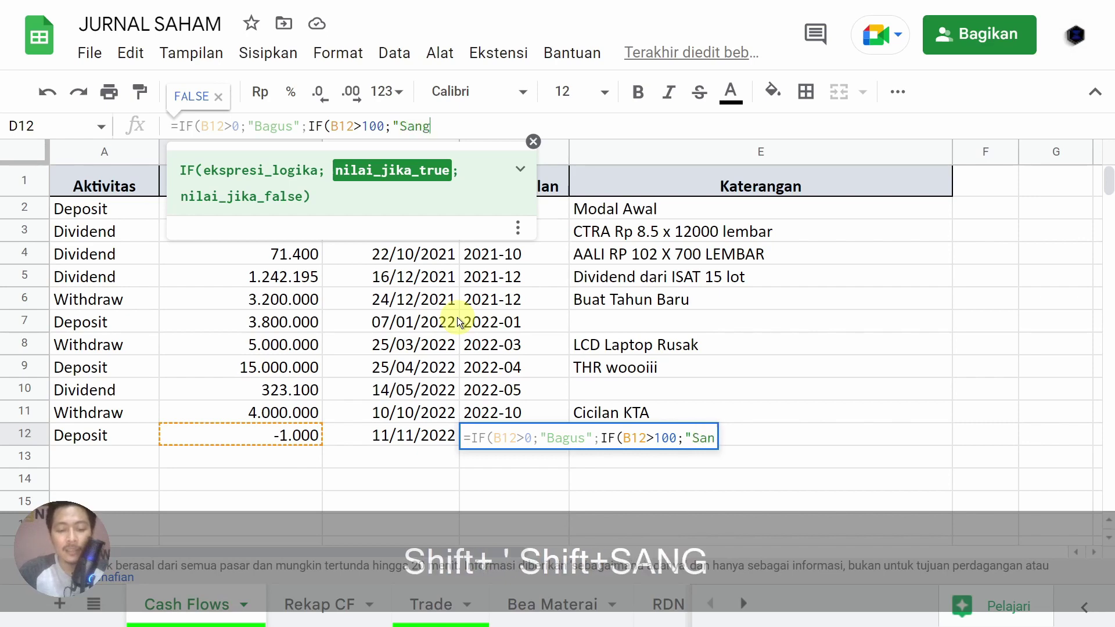
{"action": "type", "text": "at Bagus\""}
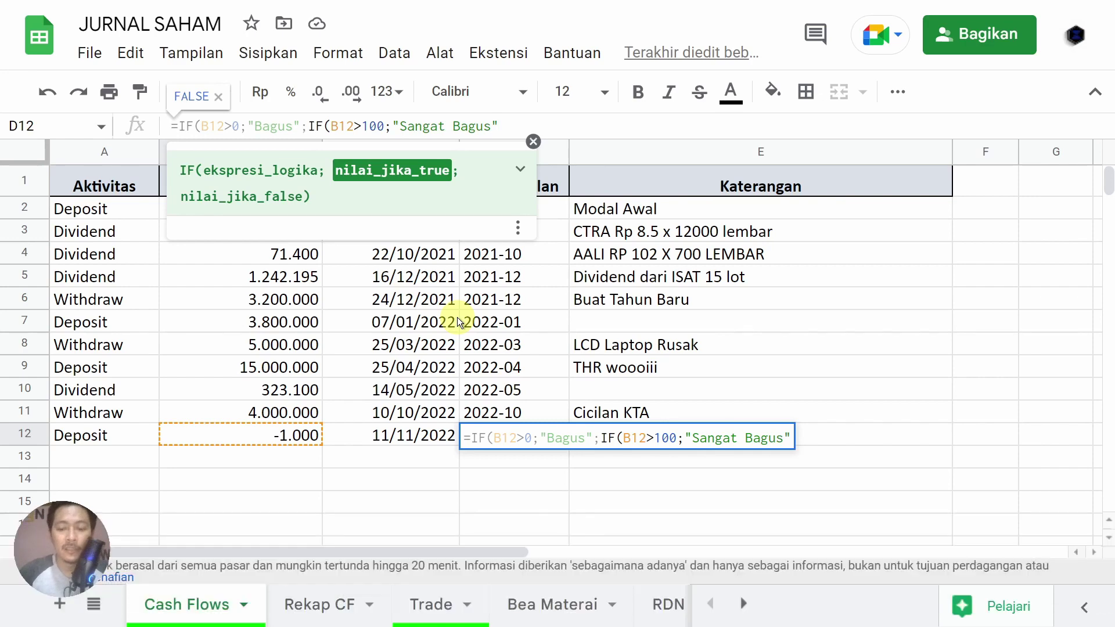
{"action": "type", "text": ";"}
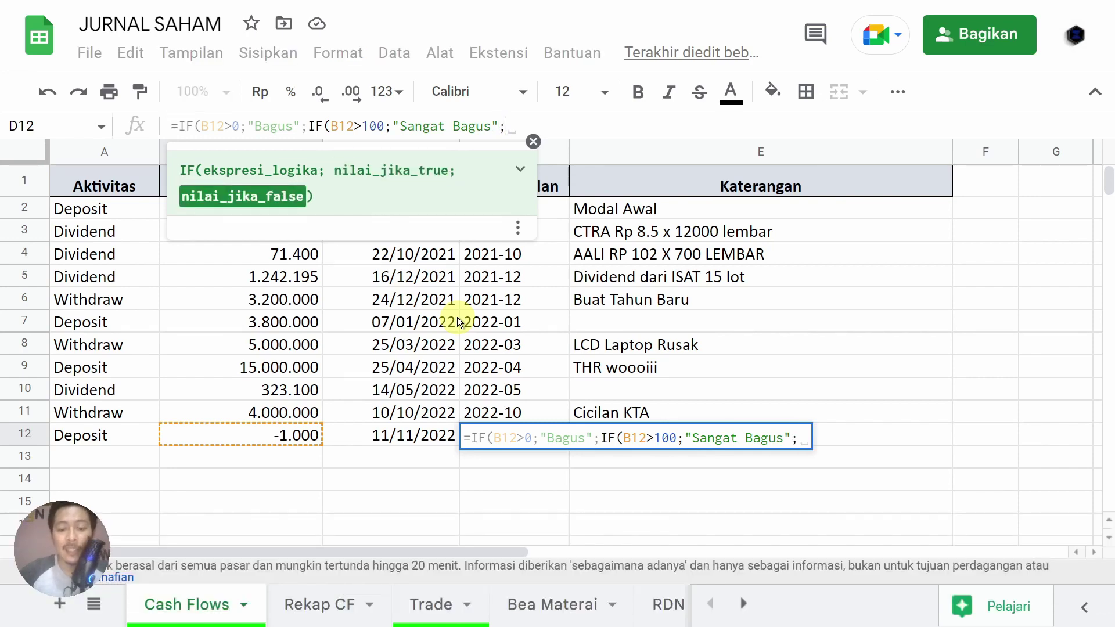
{"action": "type", "text": "J"}
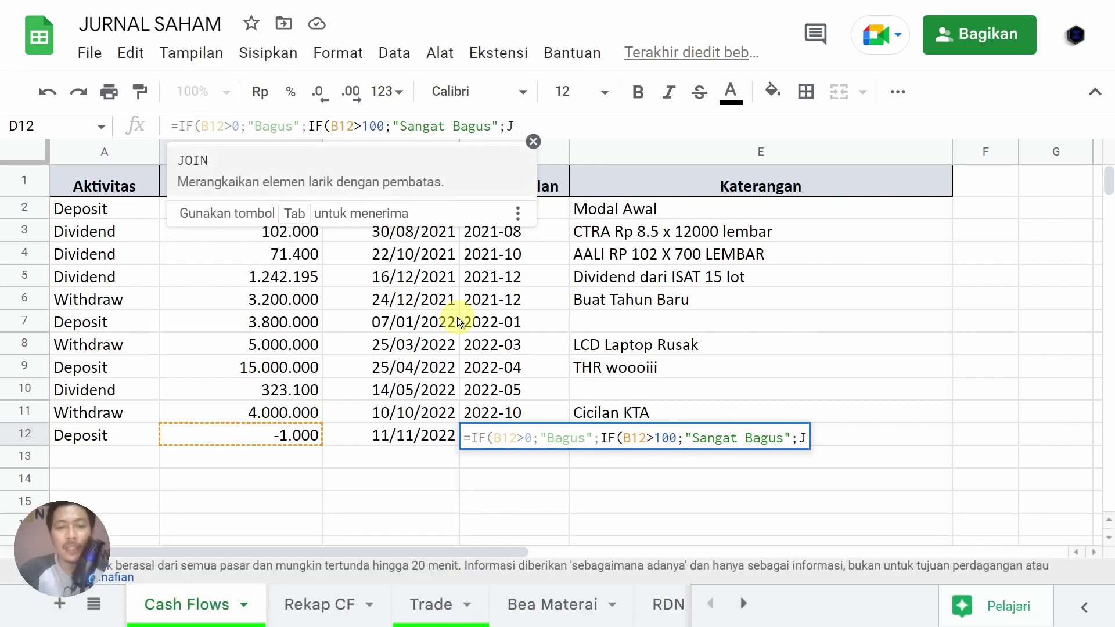
{"action": "key", "text": "BackSpace"}
{"action": "type", "text": "\""}
{"action": "type", "text": "JELEK"}
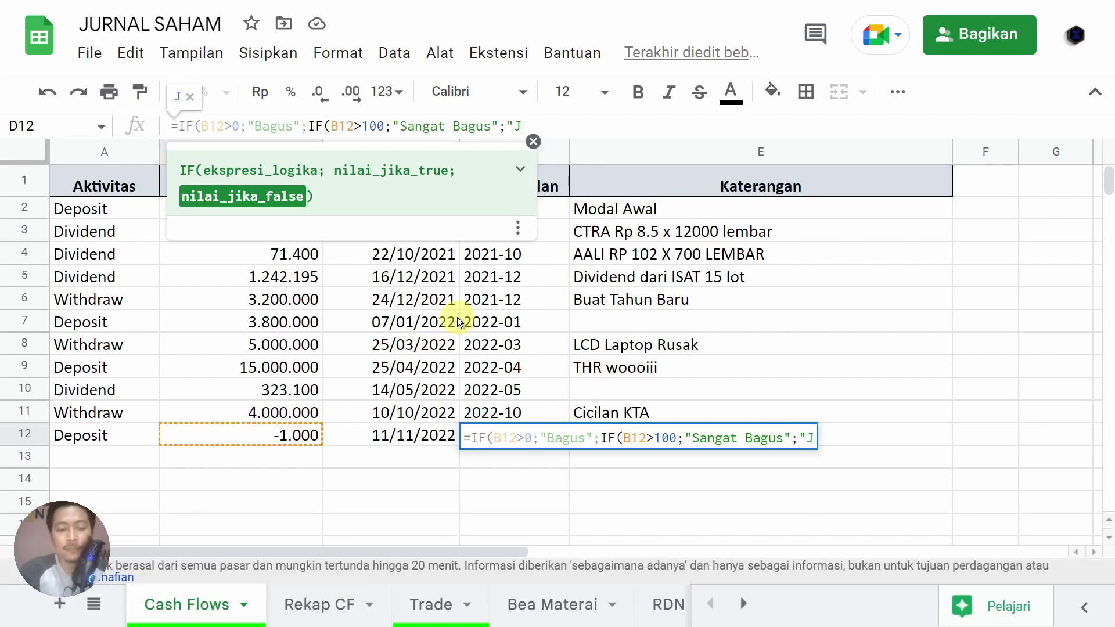
{"action": "type", "text": "\""}
{"action": "key", "text": "Return"}
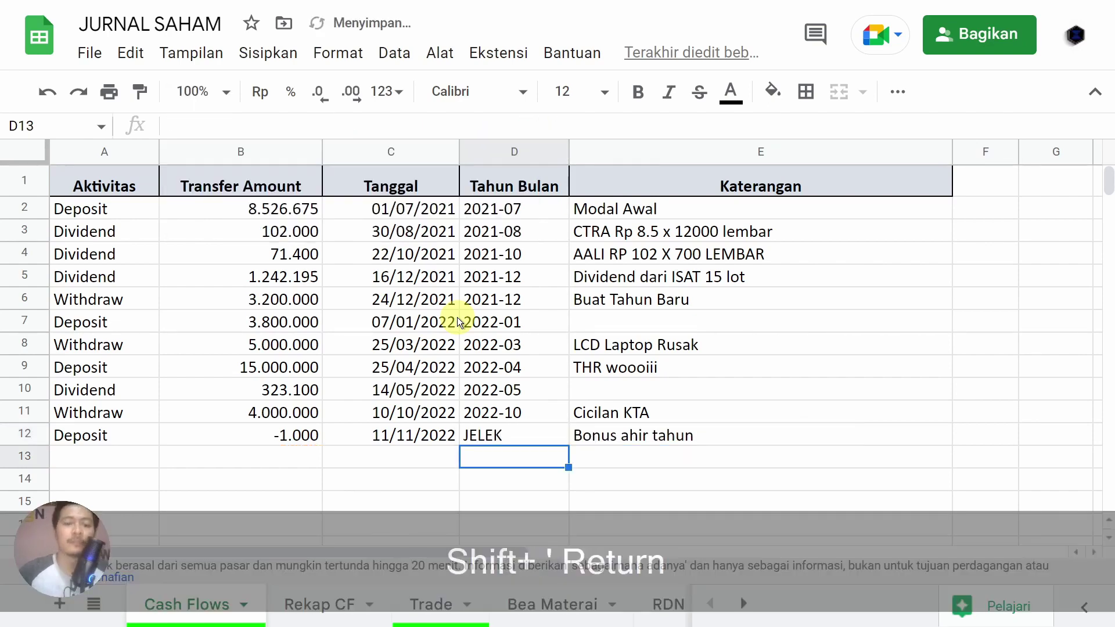
Step: Undo the test edits in B12 and D12, back to the =TEXT(C12;"yyyy-mm") formula in D12
{"action": "left_click", "coordinate": [538, 435]}
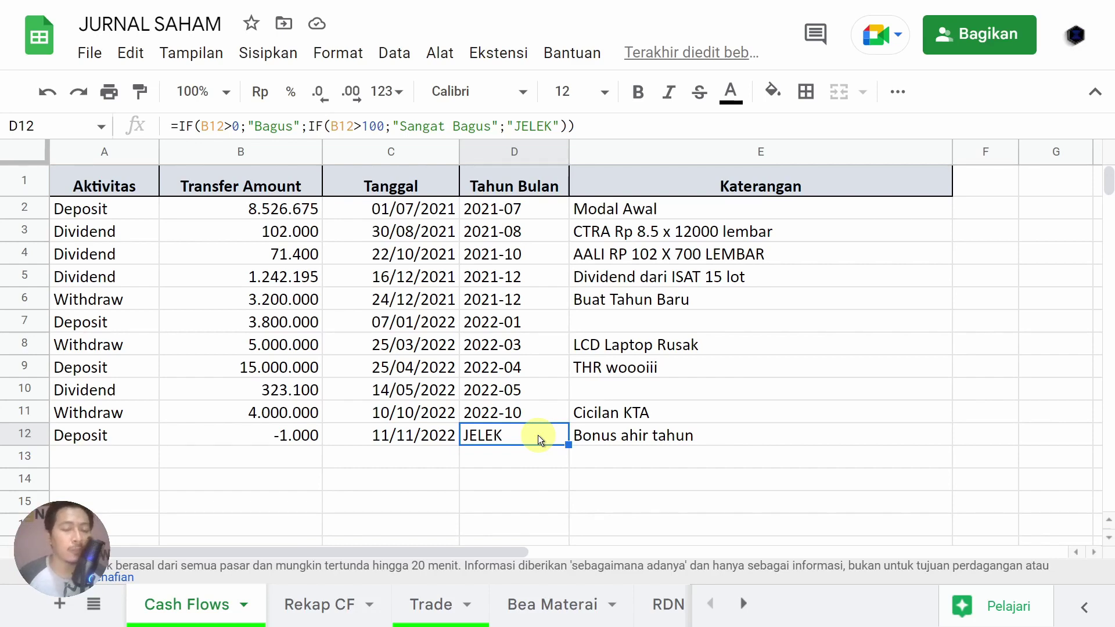
{"action": "key", "text": "ctrl+z"}
{"action": "key", "text": "ctrl+z"}
{"action": "key", "text": "ctrl+z"}
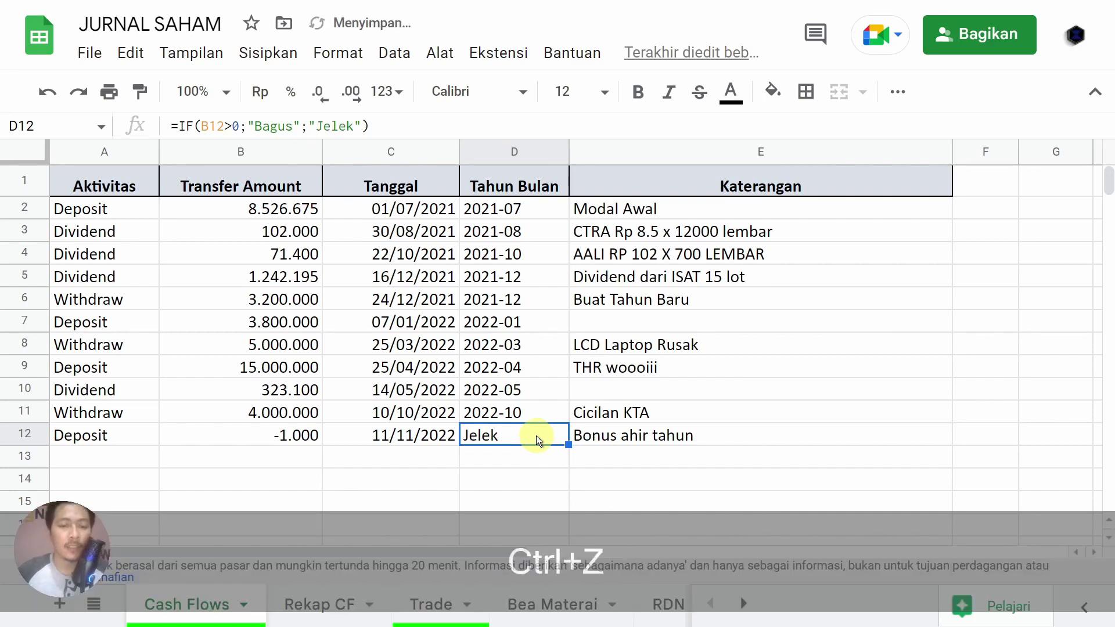
{"action": "key", "text": "ctrl+z"}
{"action": "key", "text": "ctrl+z"}
{"action": "key", "text": "ctrl+z"}
{"action": "key", "text": "ctrl+z"}
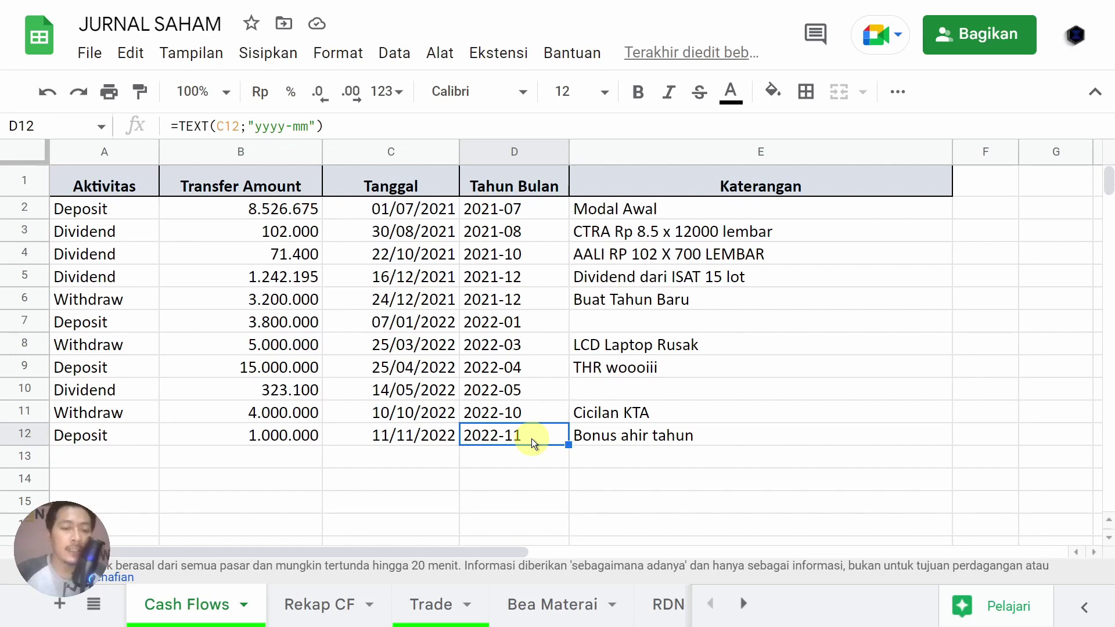
Step: Replace the formula in D14 with =ISBLANK(B14) to test whether the transfer amount cell in that row is empty
{"action": "key", "text": "Down"}
{"action": "key", "text": "Down"}
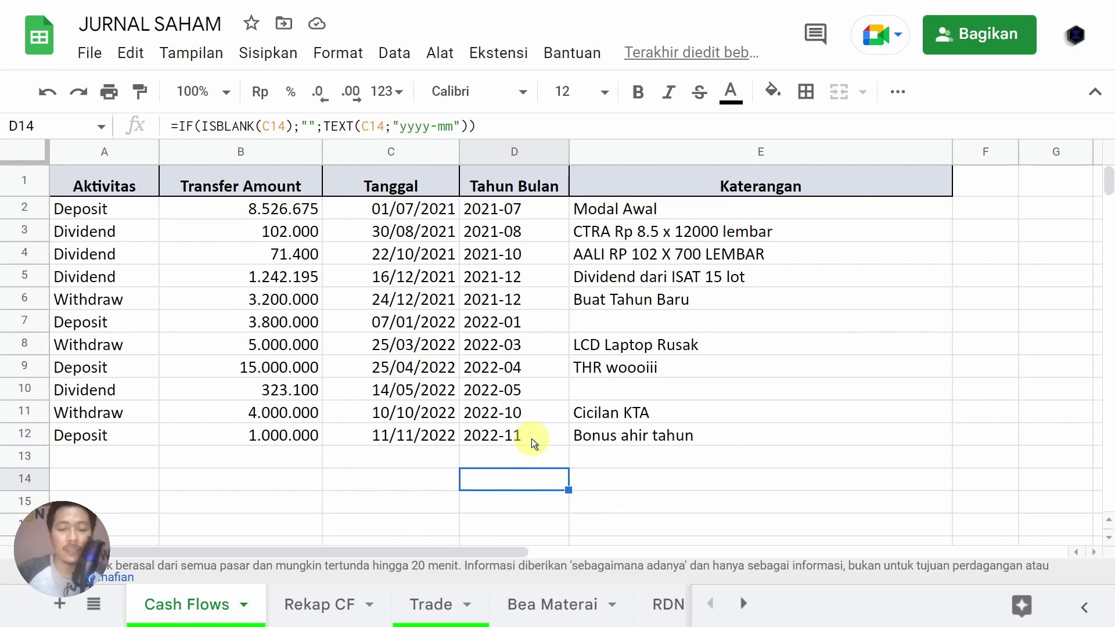
{"action": "type", "text": "="}
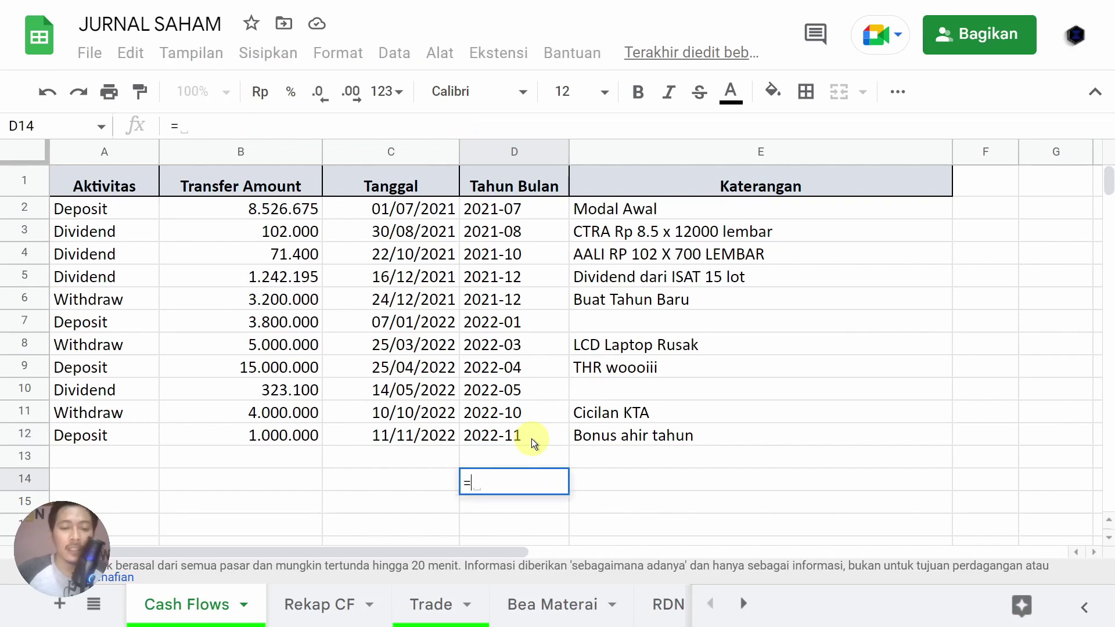
{"action": "type", "text": "I"}
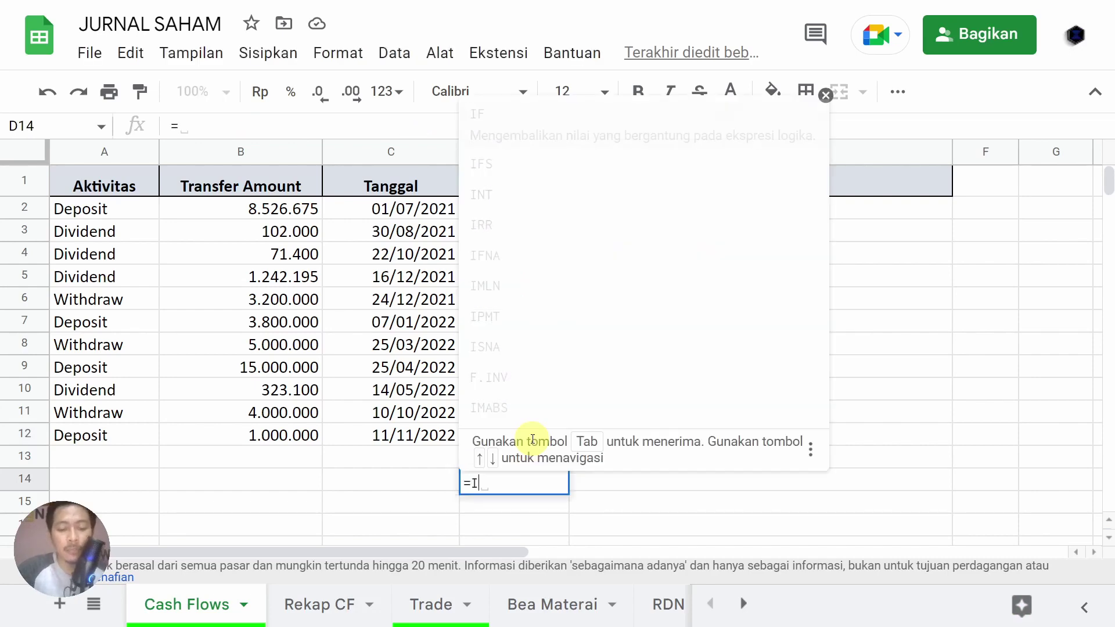
{"action": "type", "text": "SBLA"}
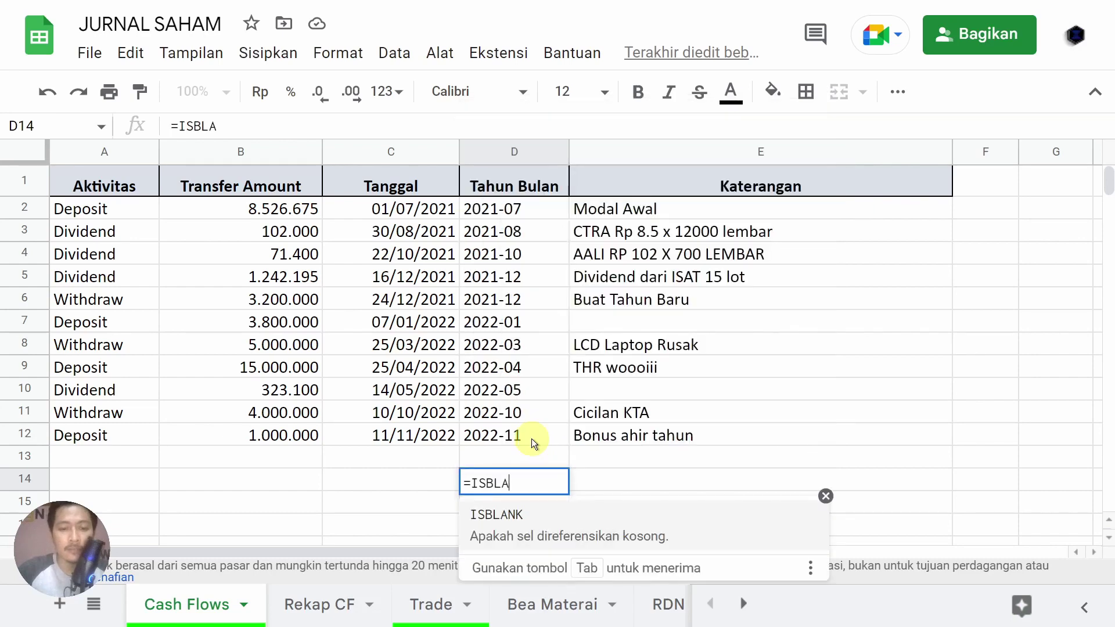
{"action": "left_click", "coordinate": [551, 536]}
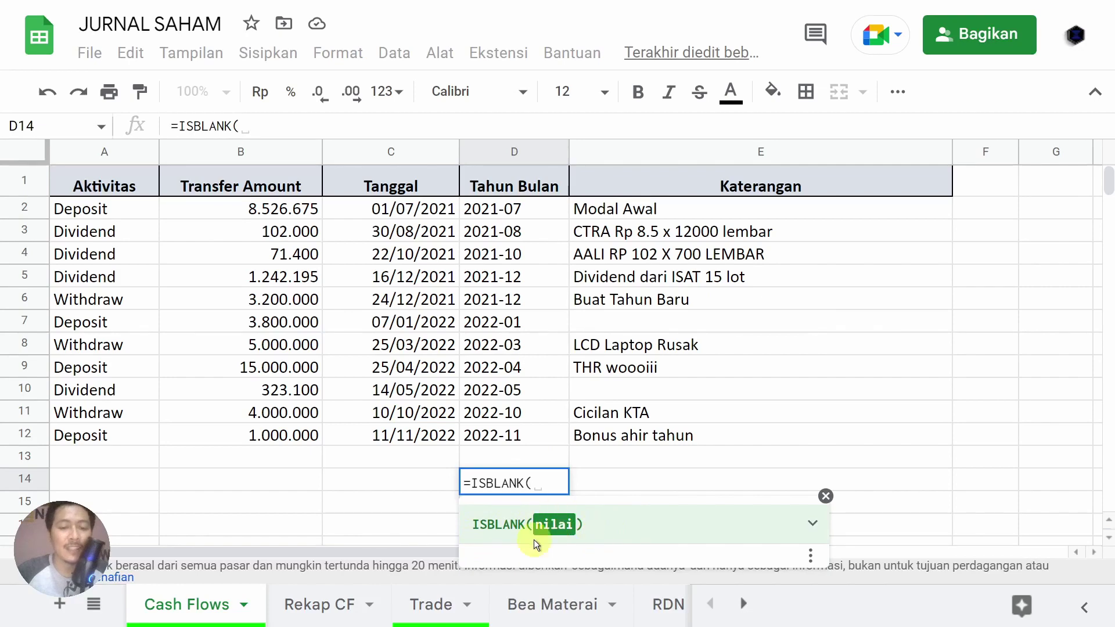
{"action": "left_click", "coordinate": [259, 481]}
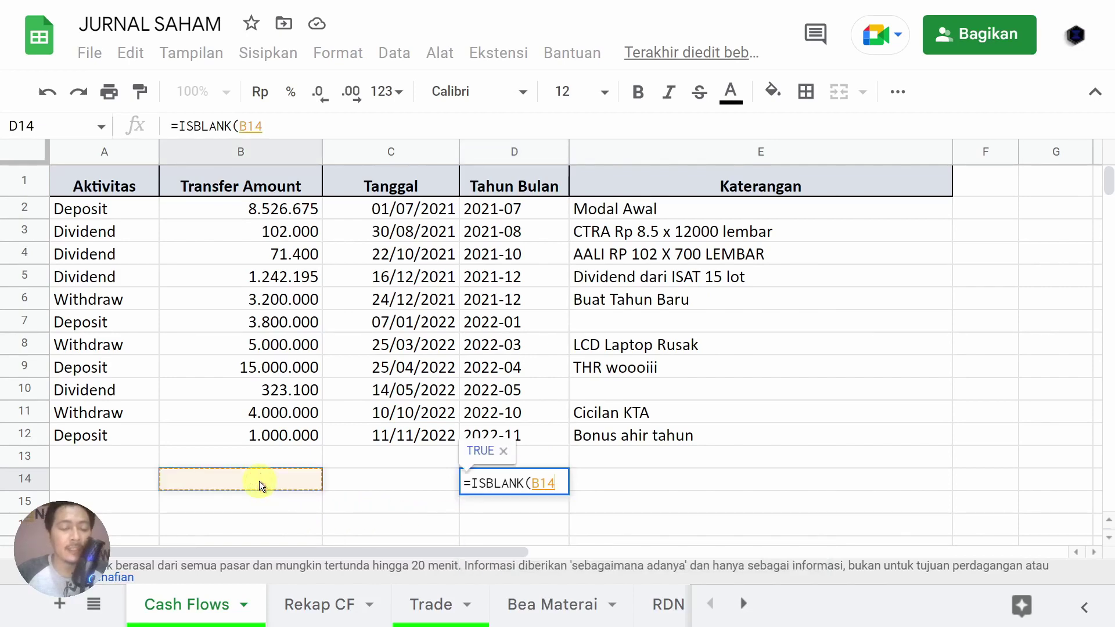
{"action": "key", "text": "ctrl+z"}
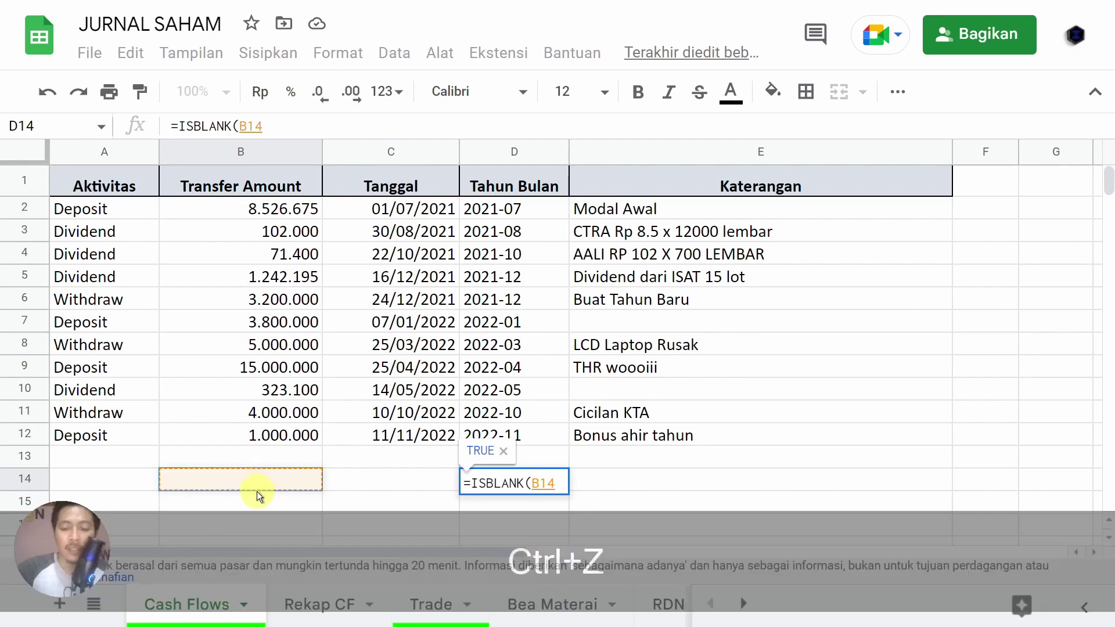
{"action": "type", "text": ")"}
{"action": "key", "text": "Return"}
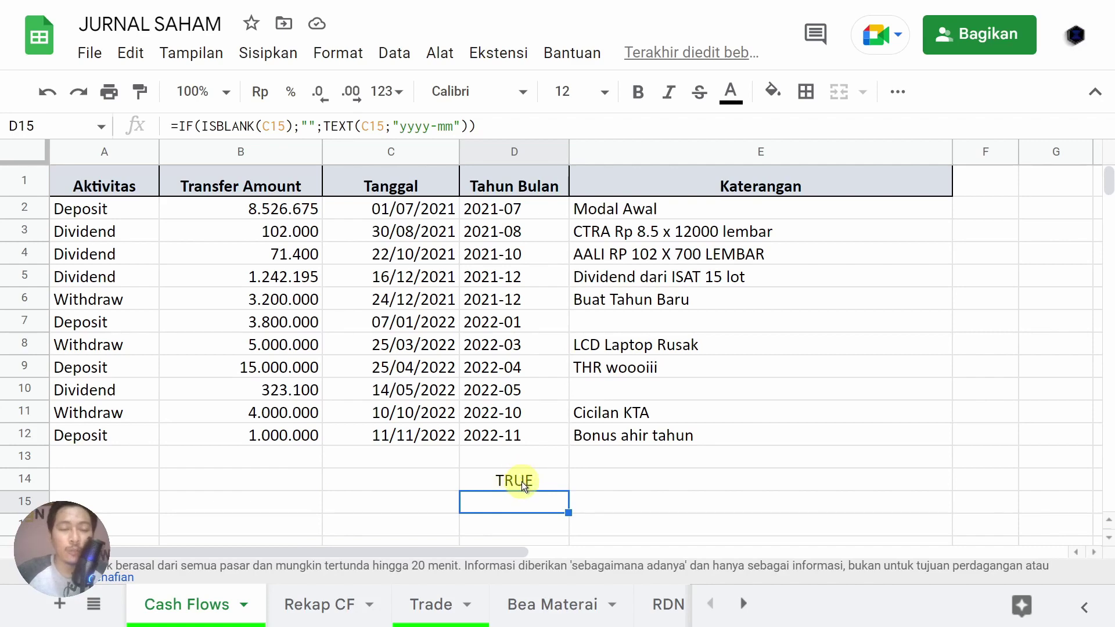
Step: Enter the text HGCHGA in B14 to test the ISBLANK formula, and clear the cell again
{"action": "left_click", "coordinate": [284, 477]}
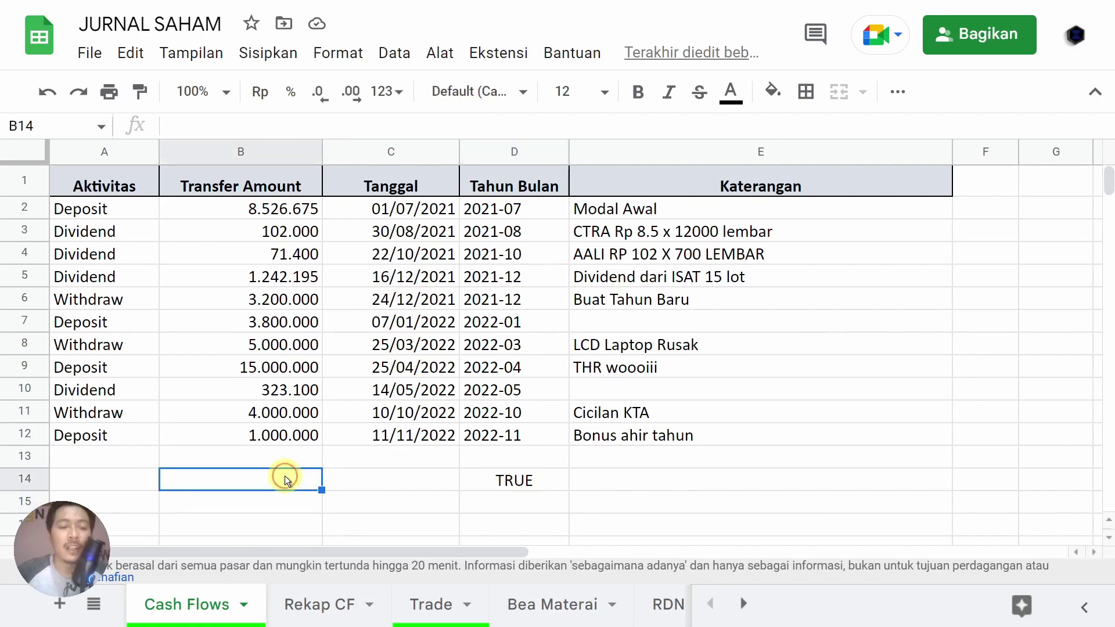
{"action": "type", "text": "HGCHGA"}
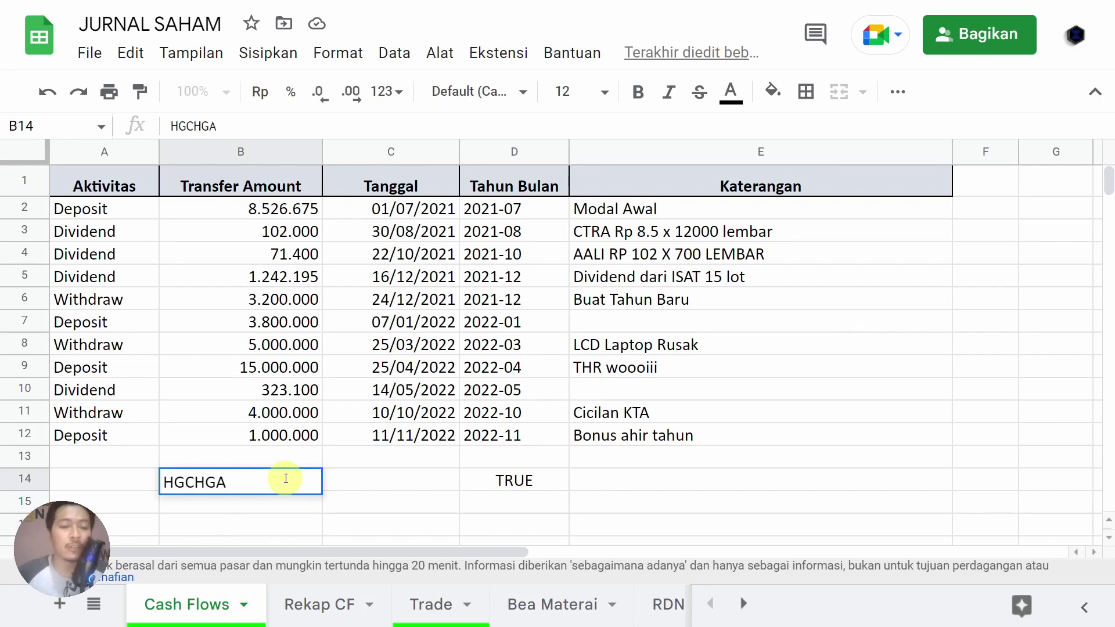
{"action": "key", "text": "Return"}
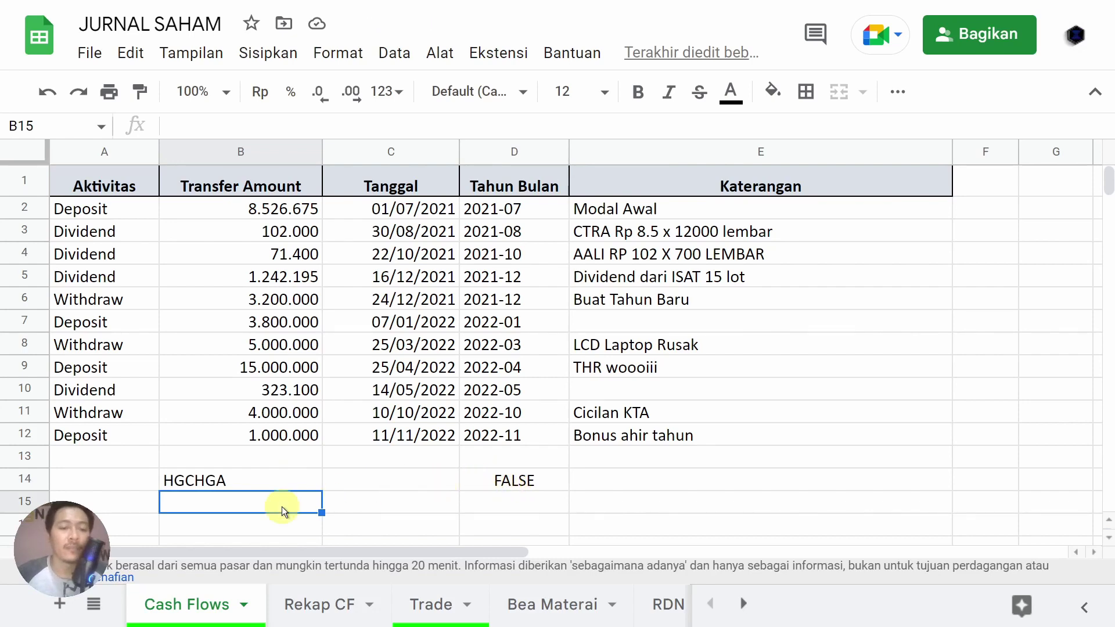
{"action": "left_click", "coordinate": [245, 483]}
{"action": "key", "text": "Delete"}
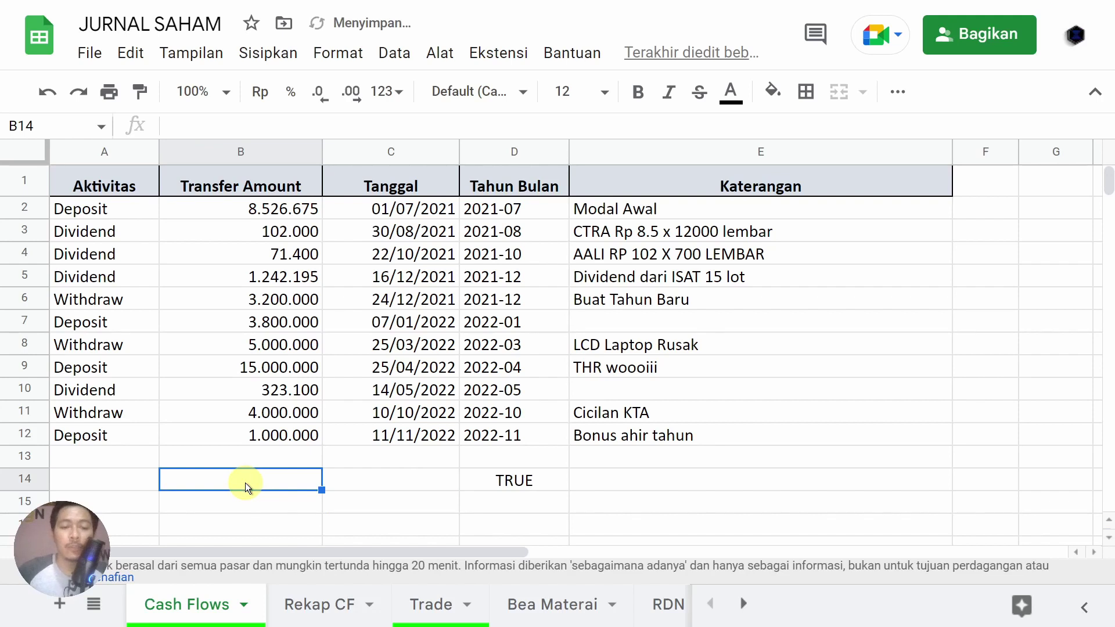
Step: Compare the Tahun Bulan formulas in D11 and D12
{"action": "key", "text": "Right"}
{"action": "key", "text": "Right"}
{"action": "key", "text": "Up"}
{"action": "key", "text": "Up"}
{"action": "key", "text": "Up"}
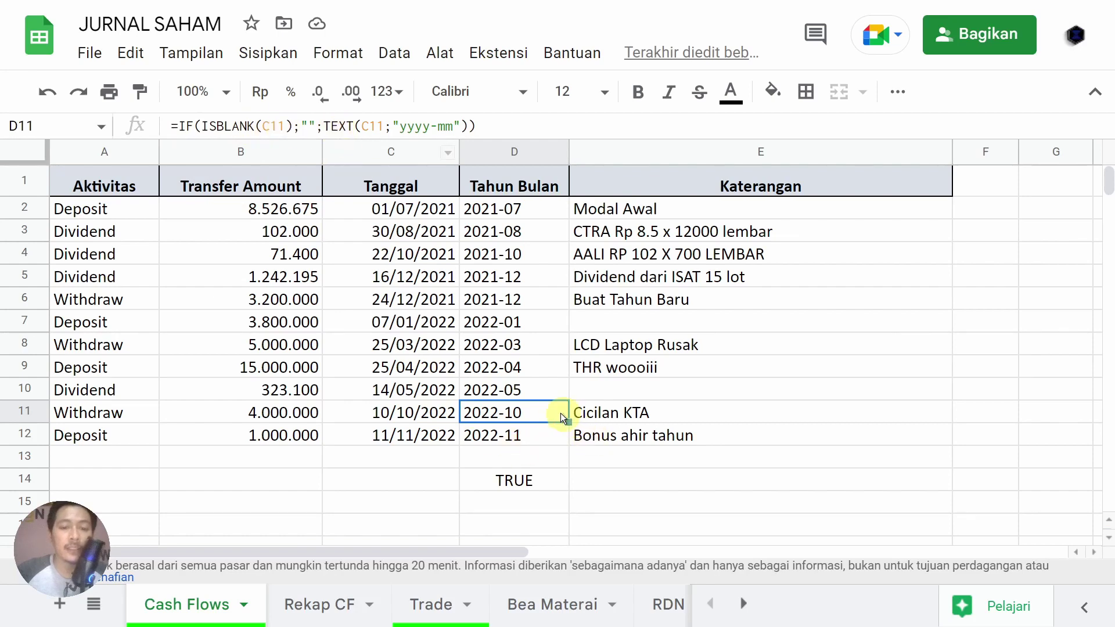
{"action": "left_click", "coordinate": [555, 438]}
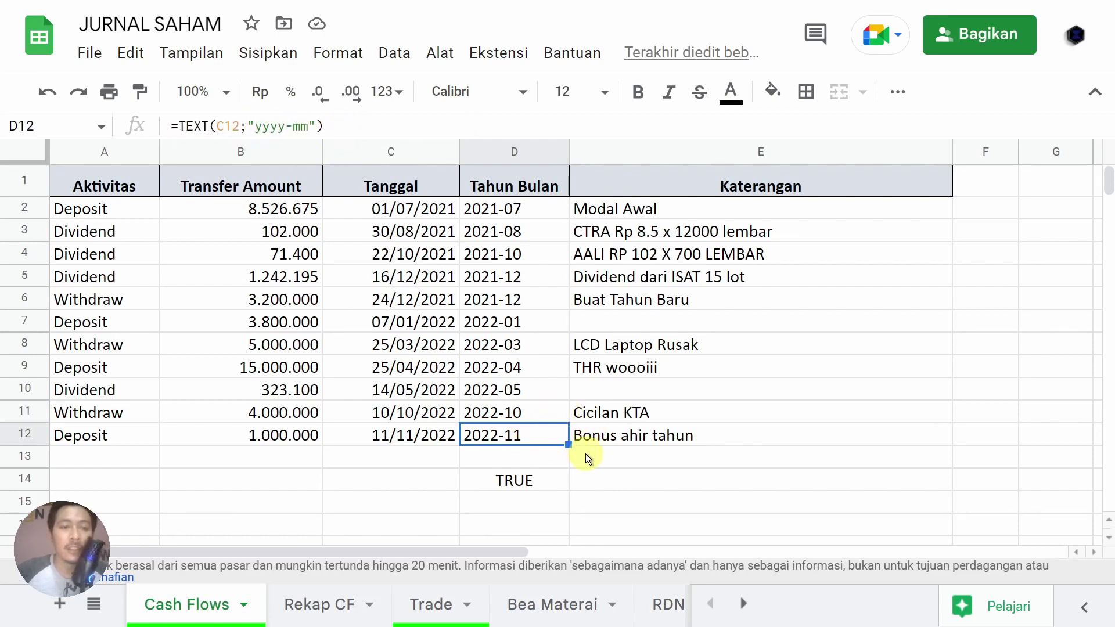
Step: Fill the TEXT formula from D12 down to D16, and replace it with the IF(ISBLANK) formula from D11 filled down to D16
{"action": "left_click_drag", "start_coordinate": [568, 445], "coordinate": [567, 529]}
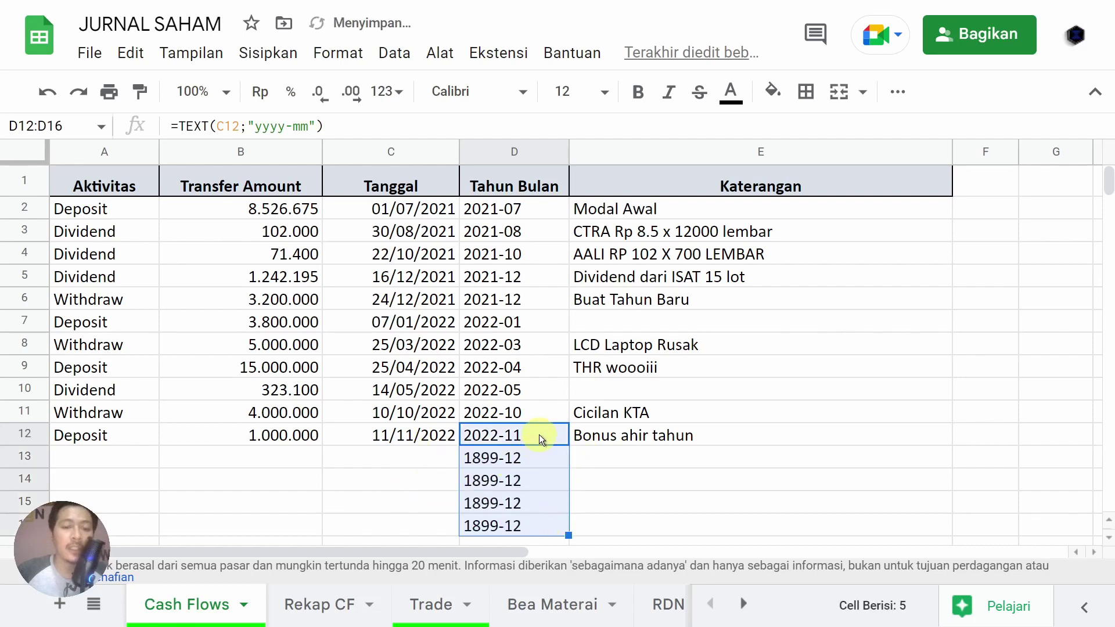
{"action": "left_click", "coordinate": [527, 416]}
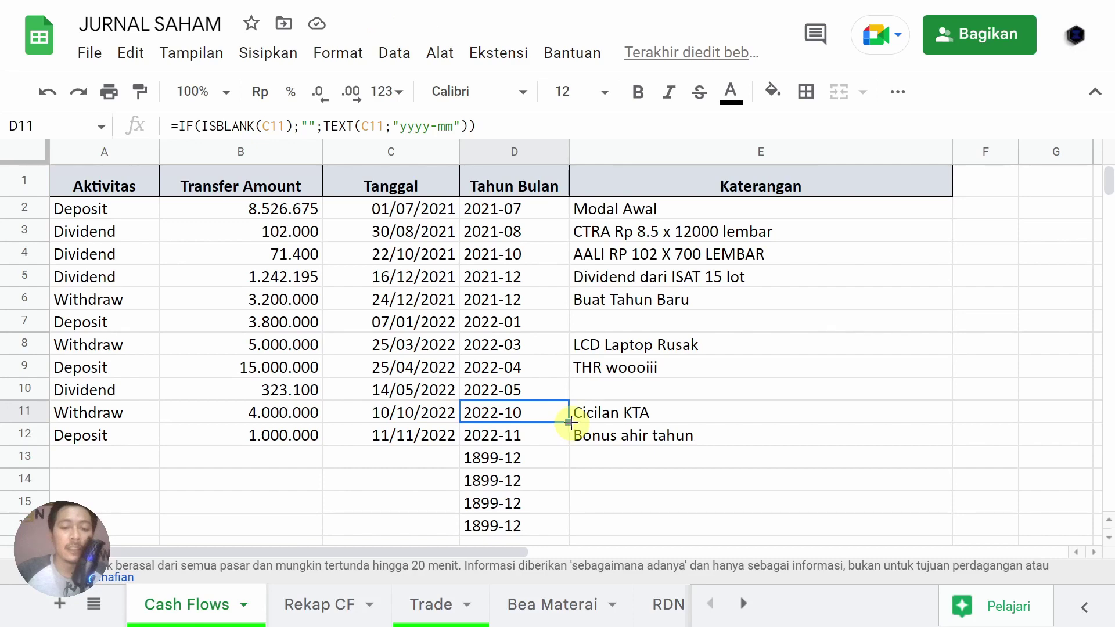
{"action": "left_click_drag", "start_coordinate": [569, 423], "coordinate": [577, 531]}
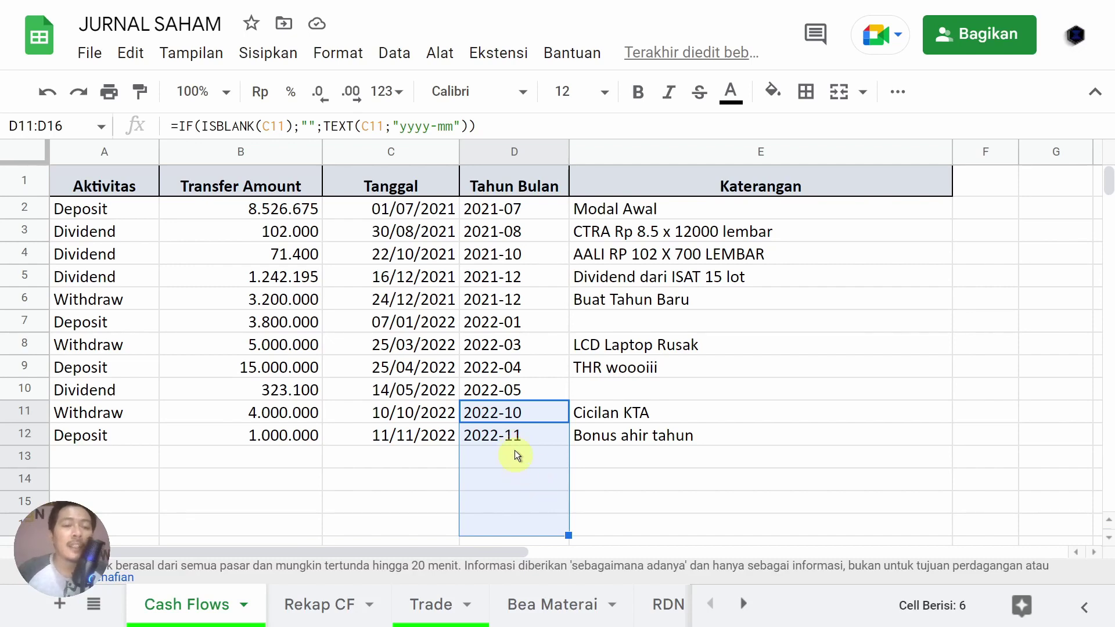
Step: Review the Tanggal and Tahun Bulan columns and view the monthly pivot summary on the Rekap CF sheet
{"action": "left_click", "coordinate": [393, 156]}
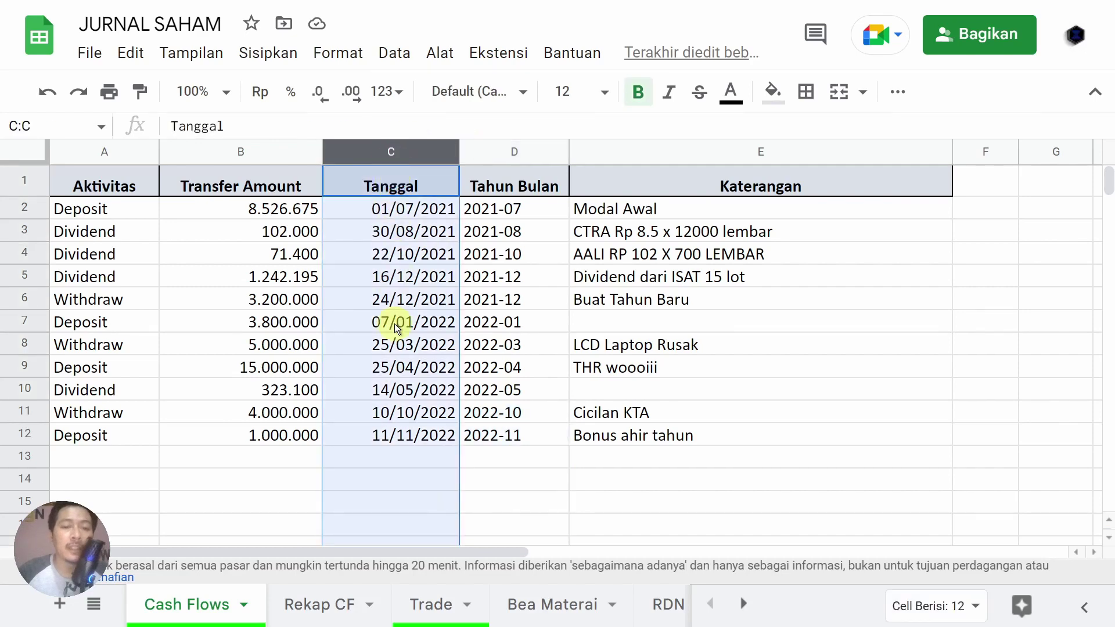
{"action": "left_click", "coordinate": [509, 153]}
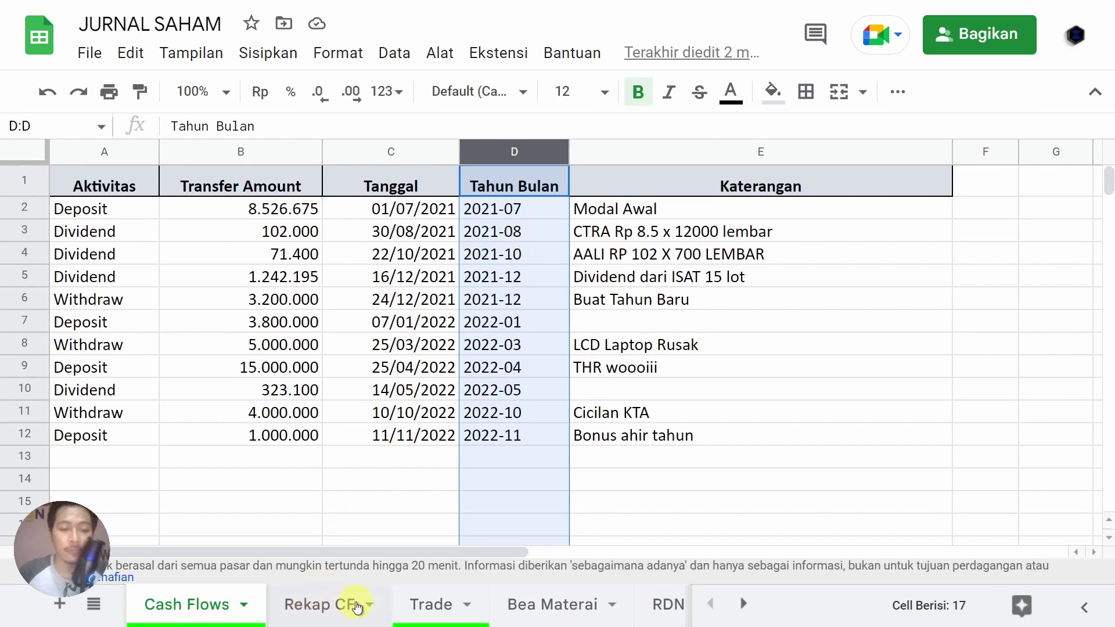
{"action": "left_click", "coordinate": [326, 606]}
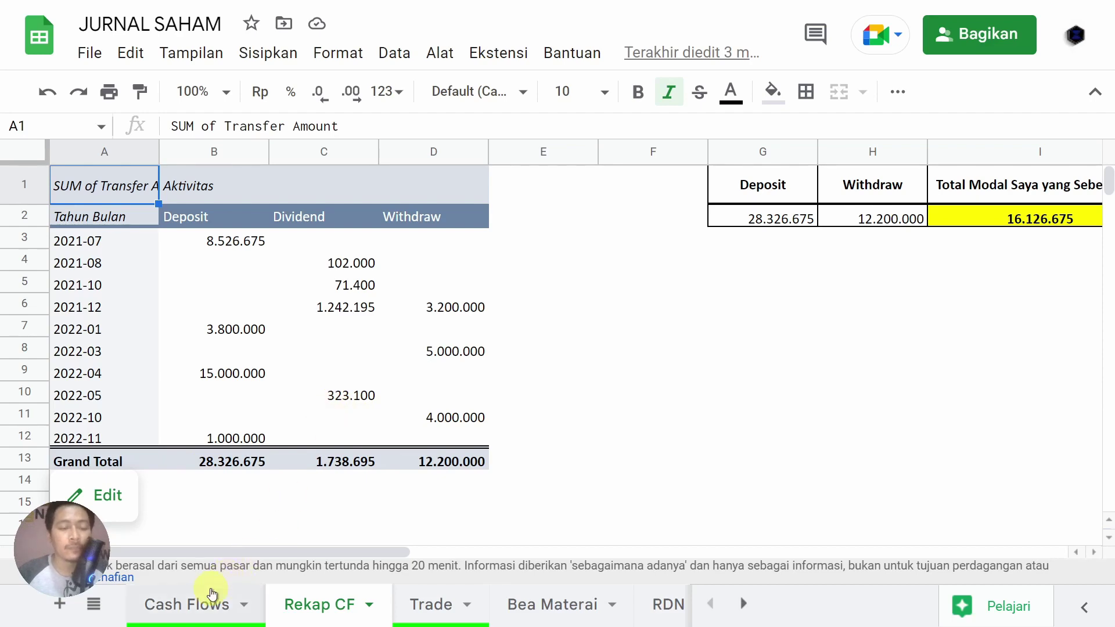
Step: Create a pivot table on a new sheet from columns A:E of the Cash Flows sheet
{"action": "left_click", "coordinate": [201, 605]}
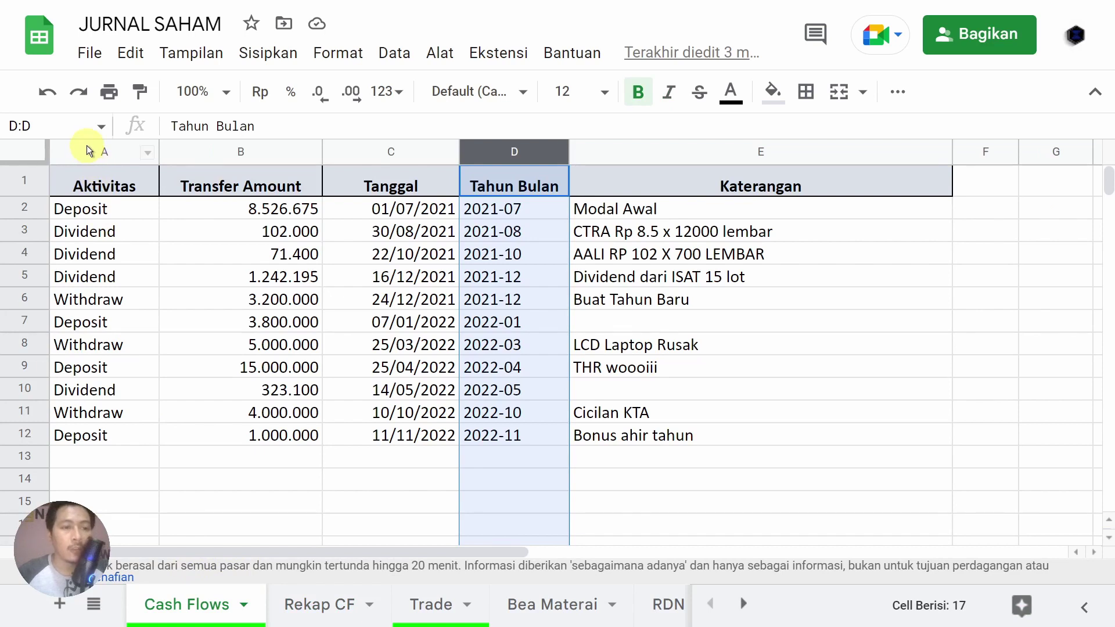
{"action": "left_click_drag", "start_coordinate": [89, 151], "coordinate": [856, 145]}
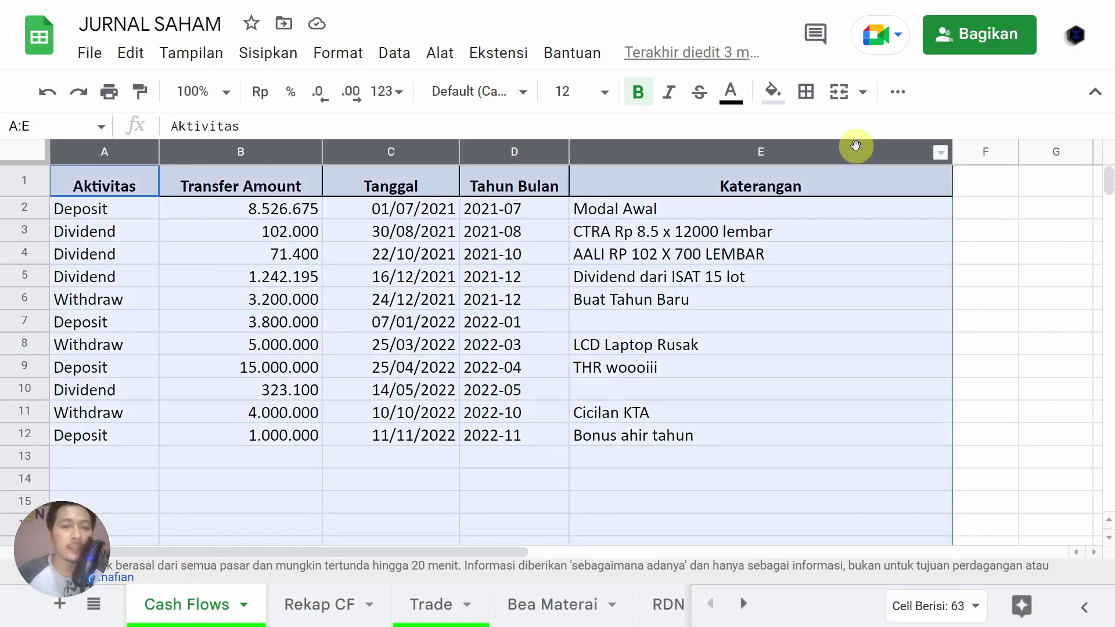
{"action": "left_click", "coordinate": [251, 58]}
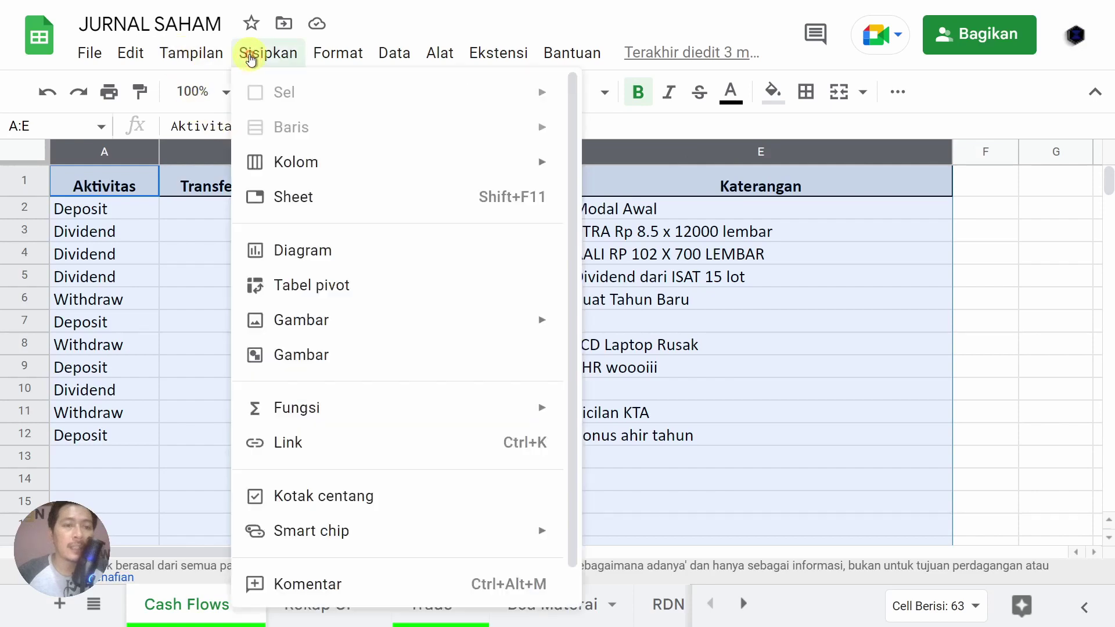
{"action": "left_click", "coordinate": [301, 286]}
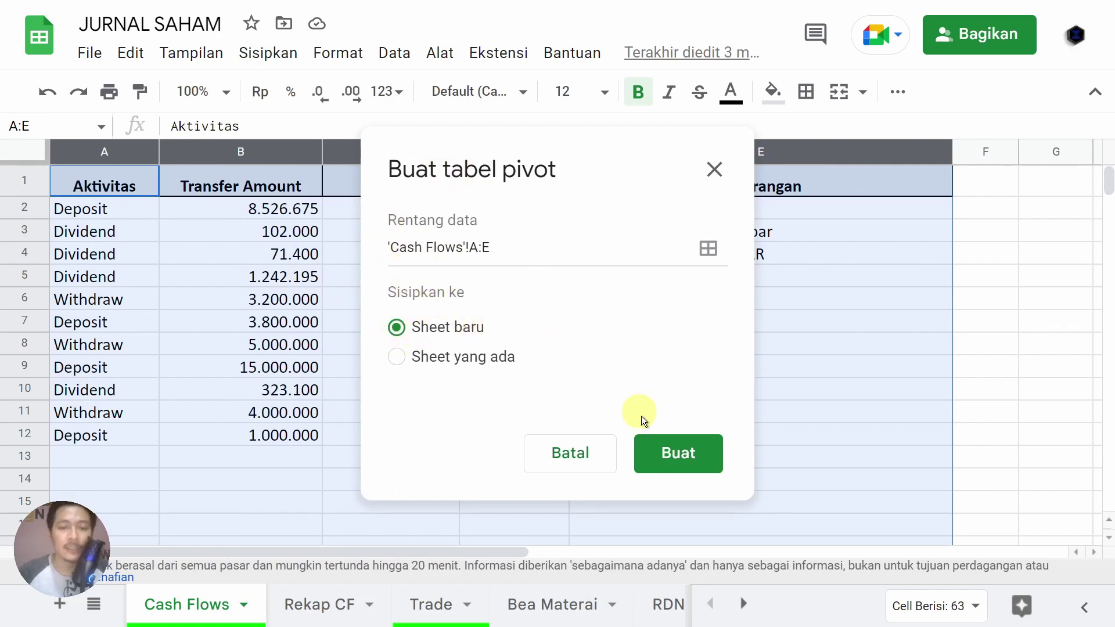
{"action": "left_click", "coordinate": [666, 459]}
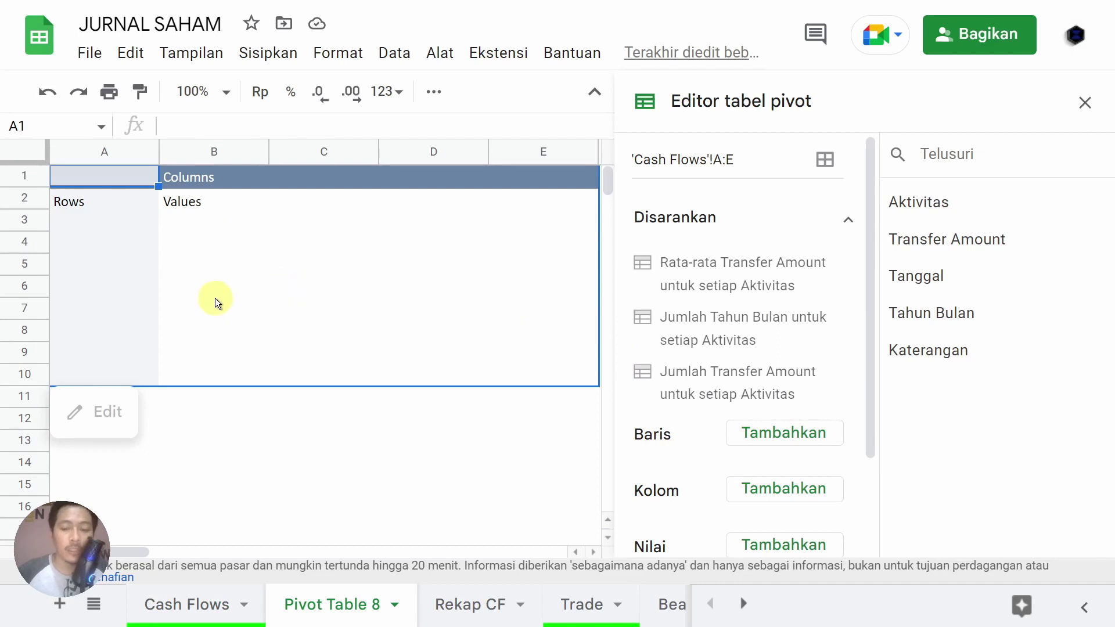
Step: Add Tahun Bulan as the rows and Aktivitas as the columns of the new pivot table
{"action": "key", "text": "ctrl+minus"}
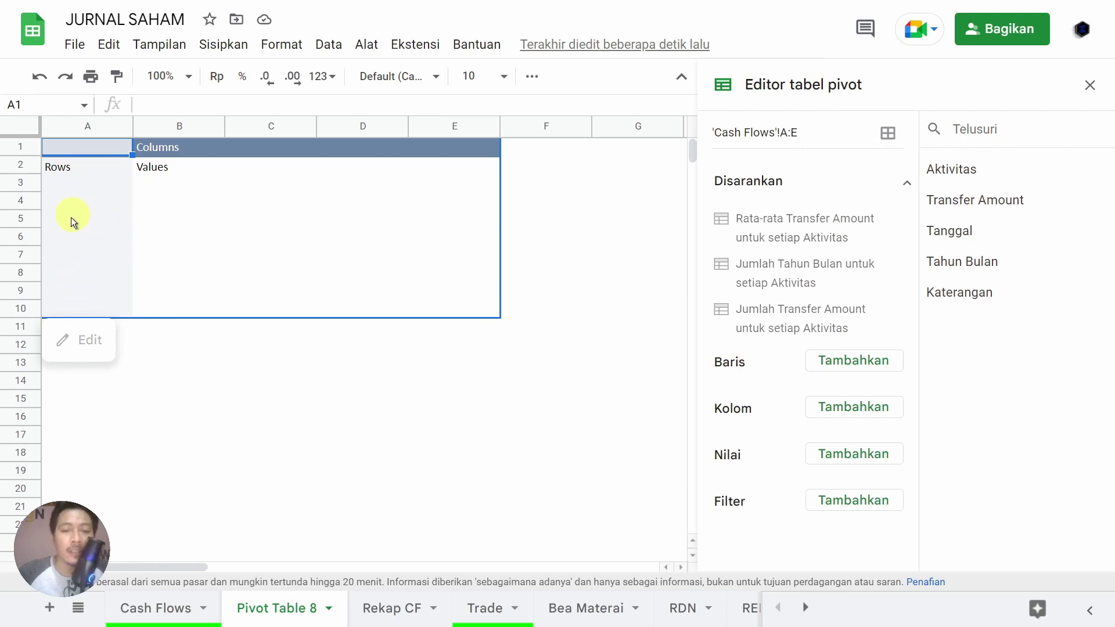
{"action": "left_click", "coordinate": [846, 364]}
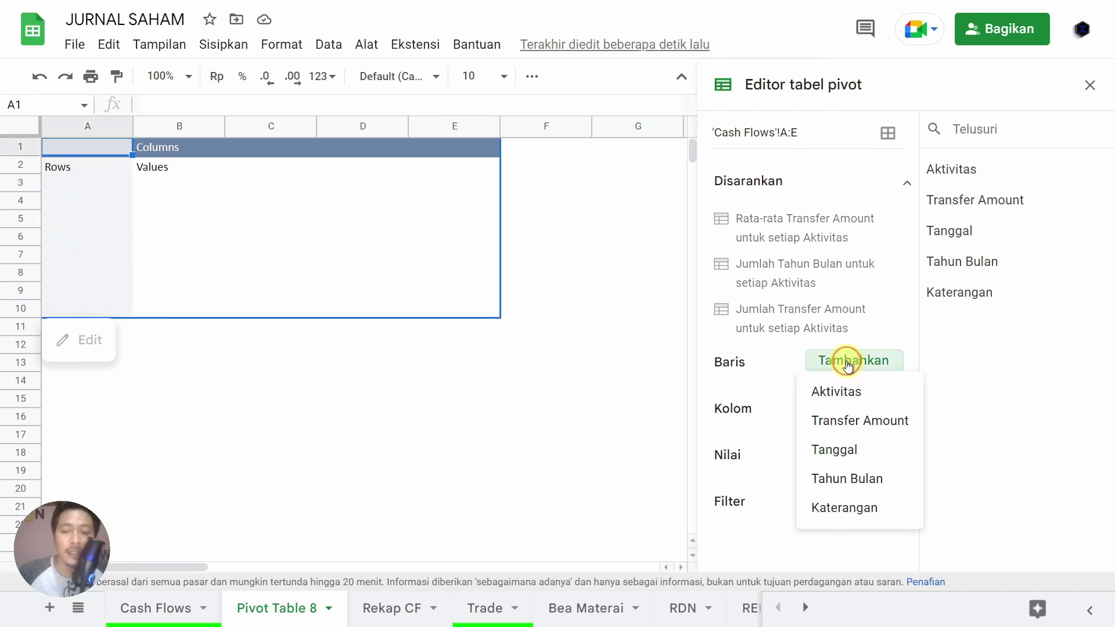
{"action": "left_click", "coordinate": [825, 481]}
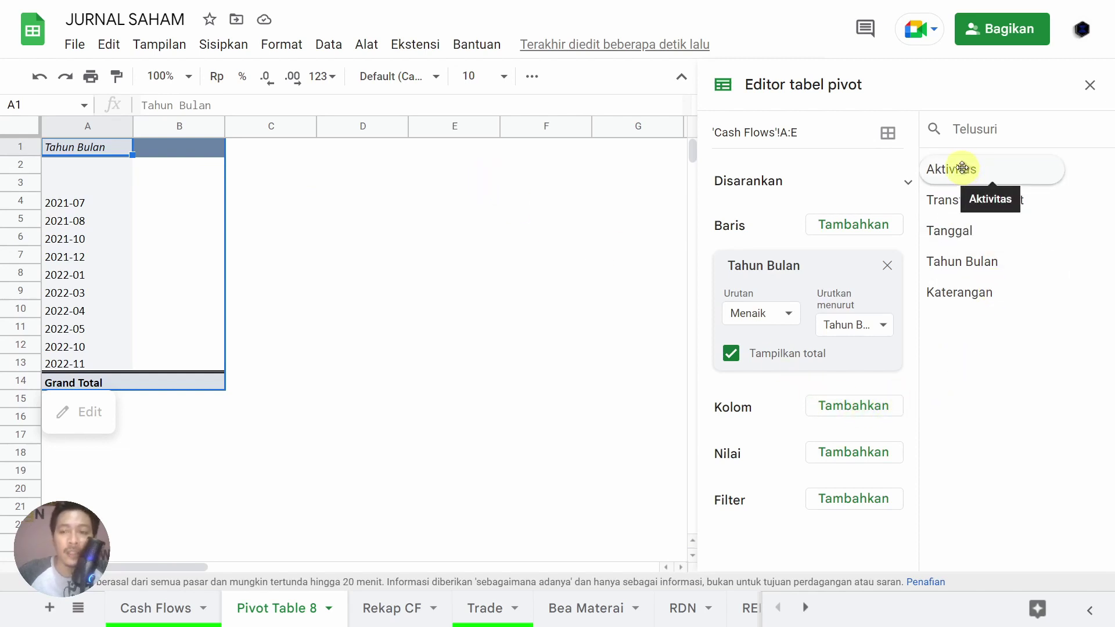
{"action": "left_click_drag", "start_coordinate": [962, 168], "coordinate": [751, 428]}
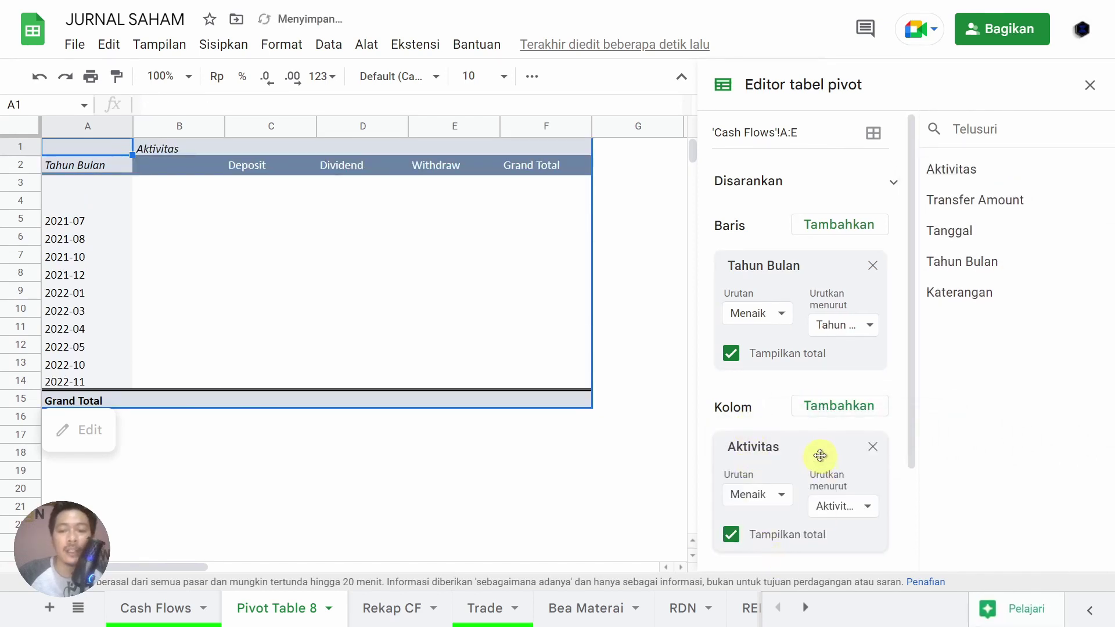
Step: Add Transfer Amount as the pivot values summarized by SUM, and turn off the total for the Aktivitas columns
{"action": "scroll", "coordinate": [820, 456], "scroll_direction": "down", "scroll_amount": 2}
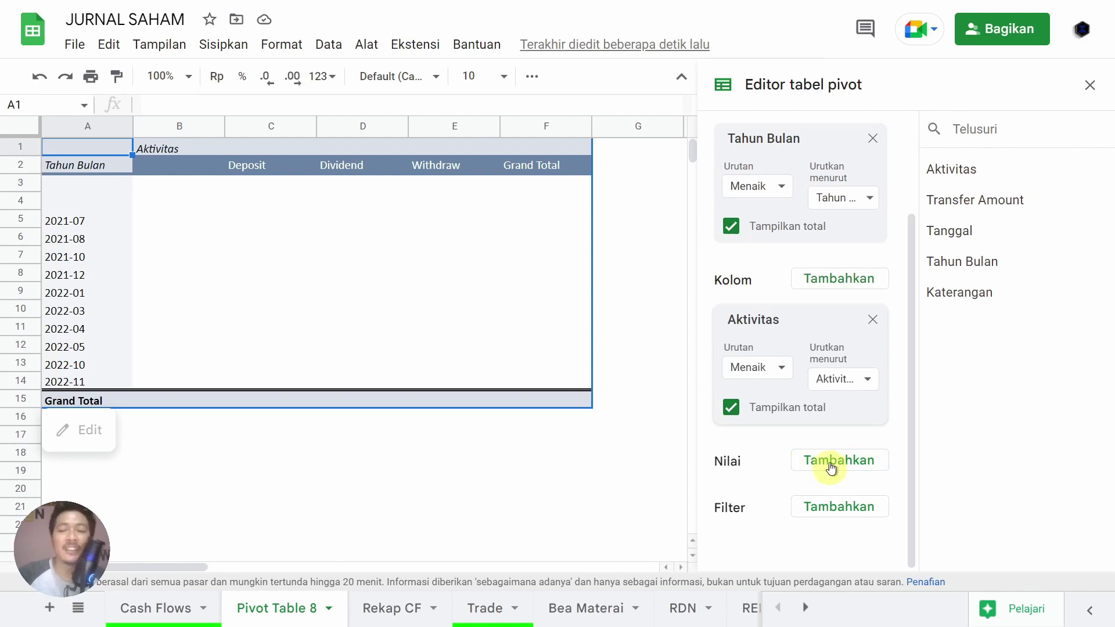
{"action": "left_click_drag", "start_coordinate": [980, 196], "coordinate": [778, 494]}
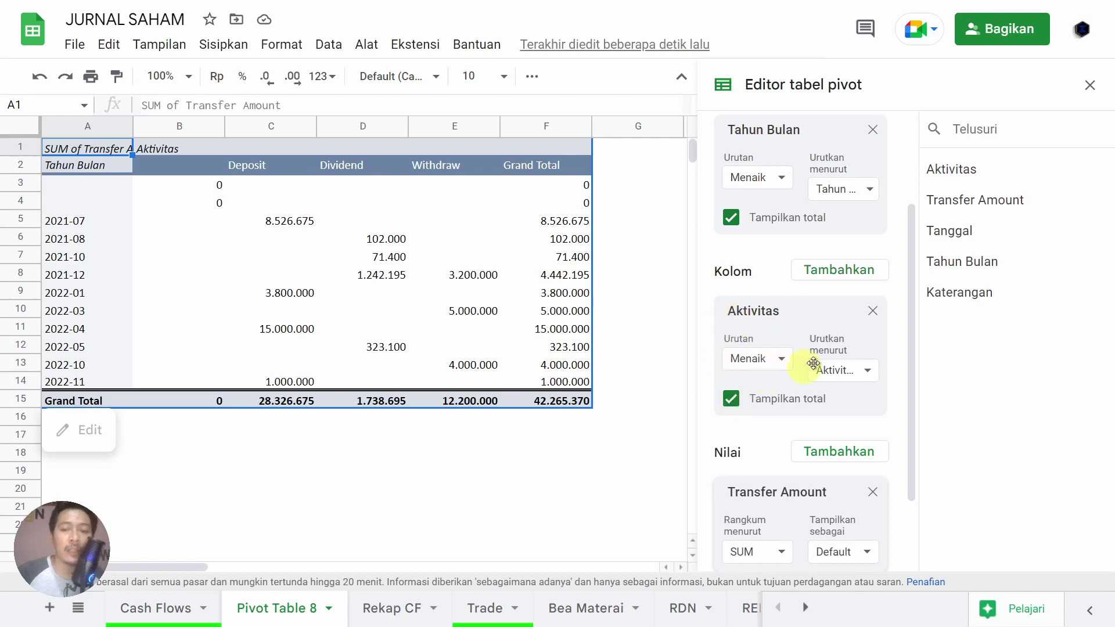
{"action": "left_click", "coordinate": [733, 401]}
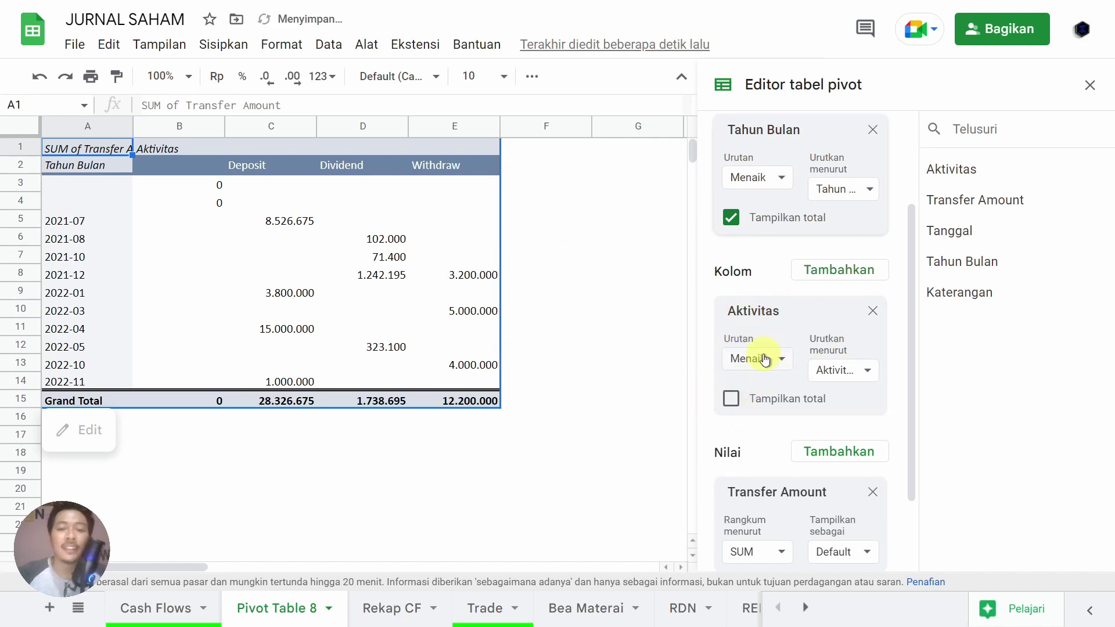
Step: Add a pivot filter on Aktivitas with the condition Tidak kosong to leave out blank entries
{"action": "scroll", "coordinate": [761, 353], "scroll_direction": "down", "scroll_amount": 2}
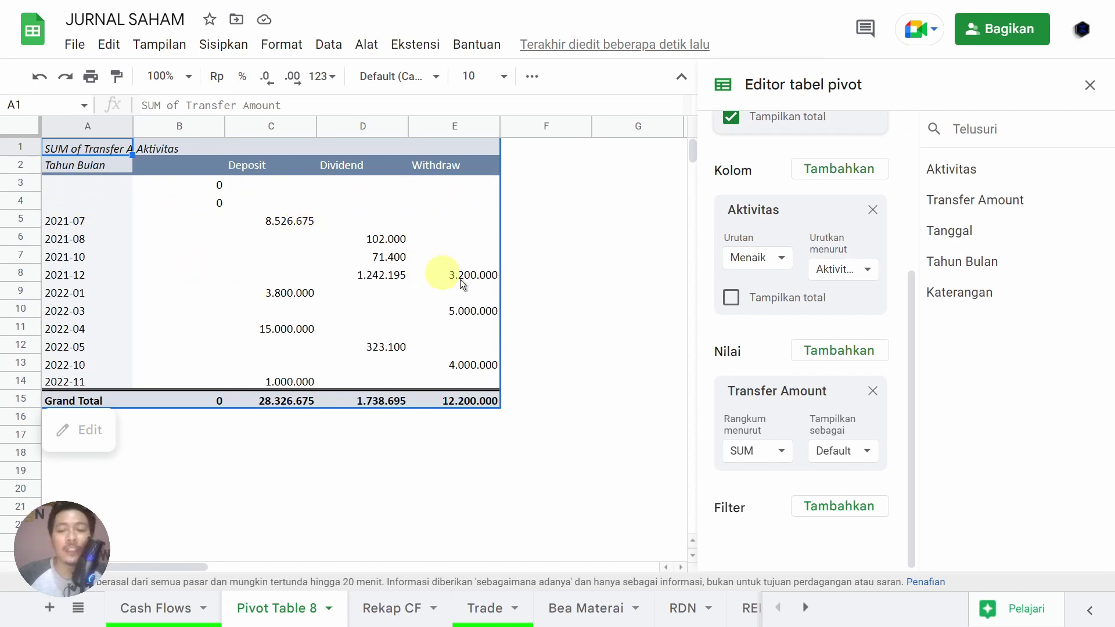
{"action": "left_click", "coordinate": [834, 509]}
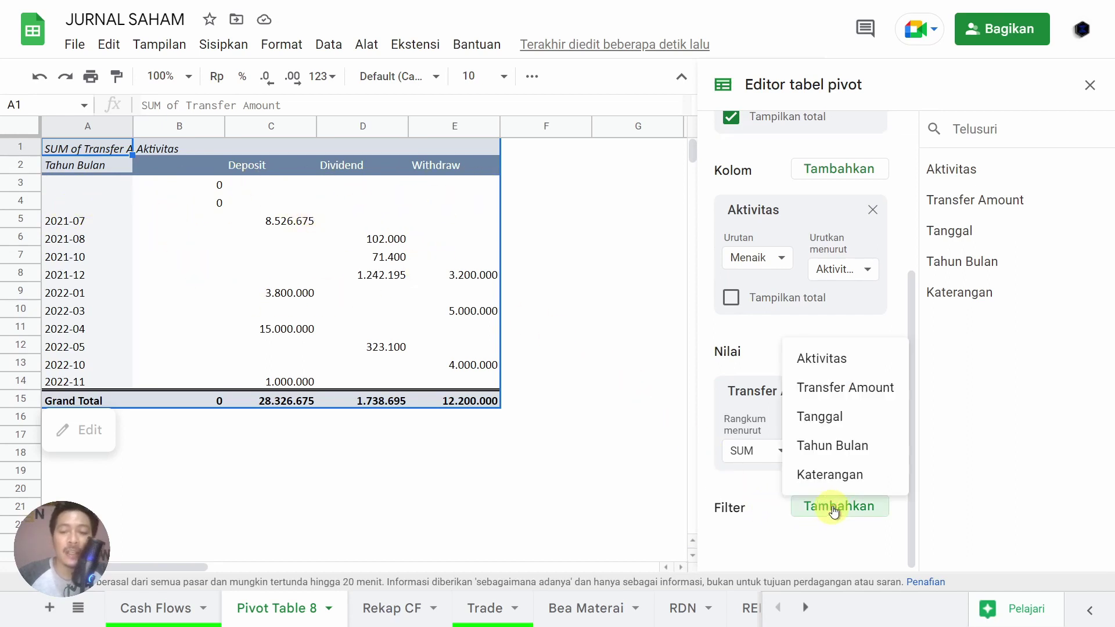
{"action": "left_click", "coordinate": [836, 356]}
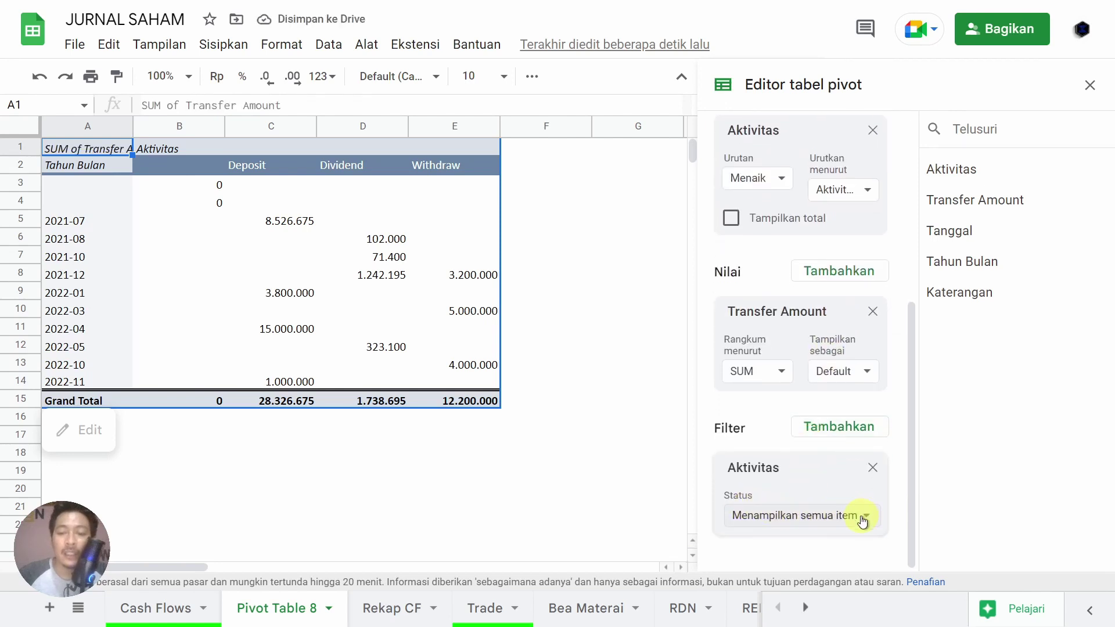
{"action": "left_click", "coordinate": [863, 518]}
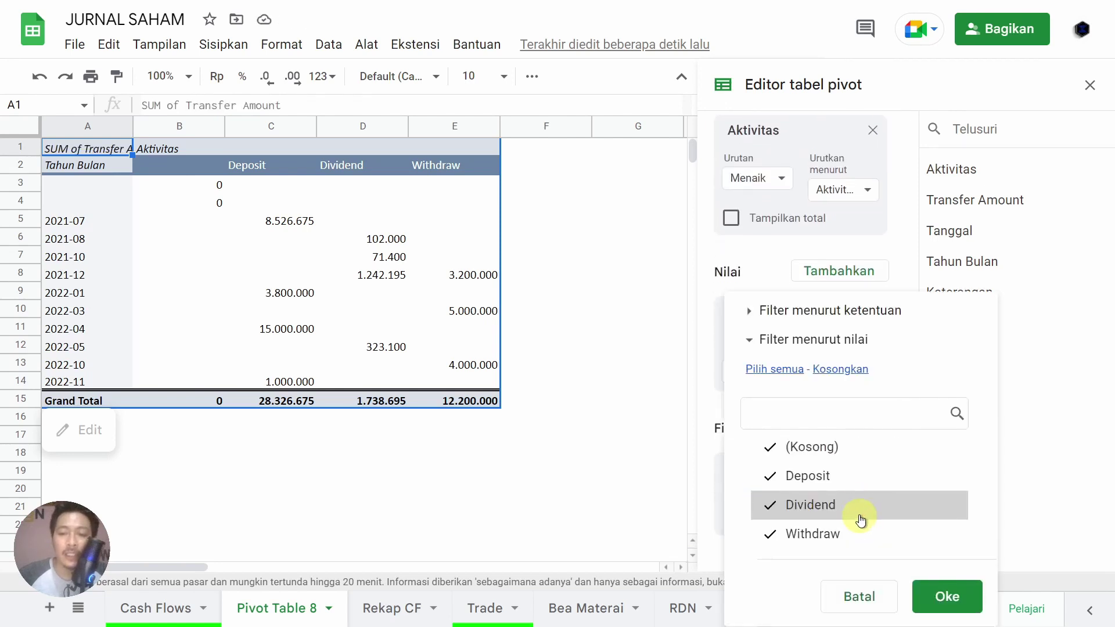
{"action": "left_click", "coordinate": [866, 316]}
{"action": "left_click", "coordinate": [792, 298]}
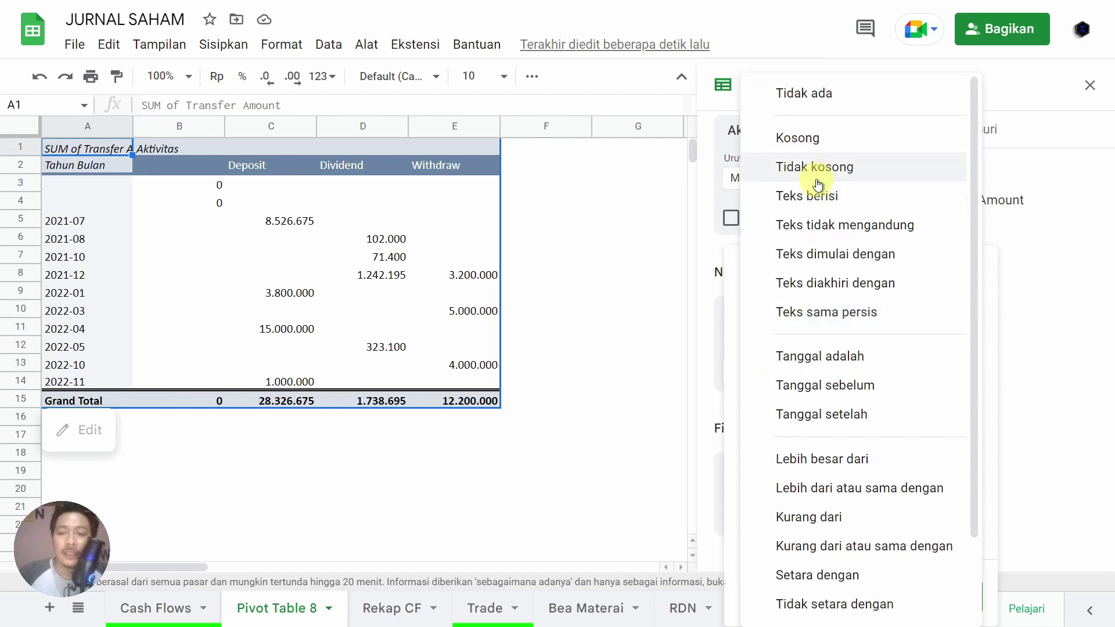
{"action": "left_click", "coordinate": [800, 169]}
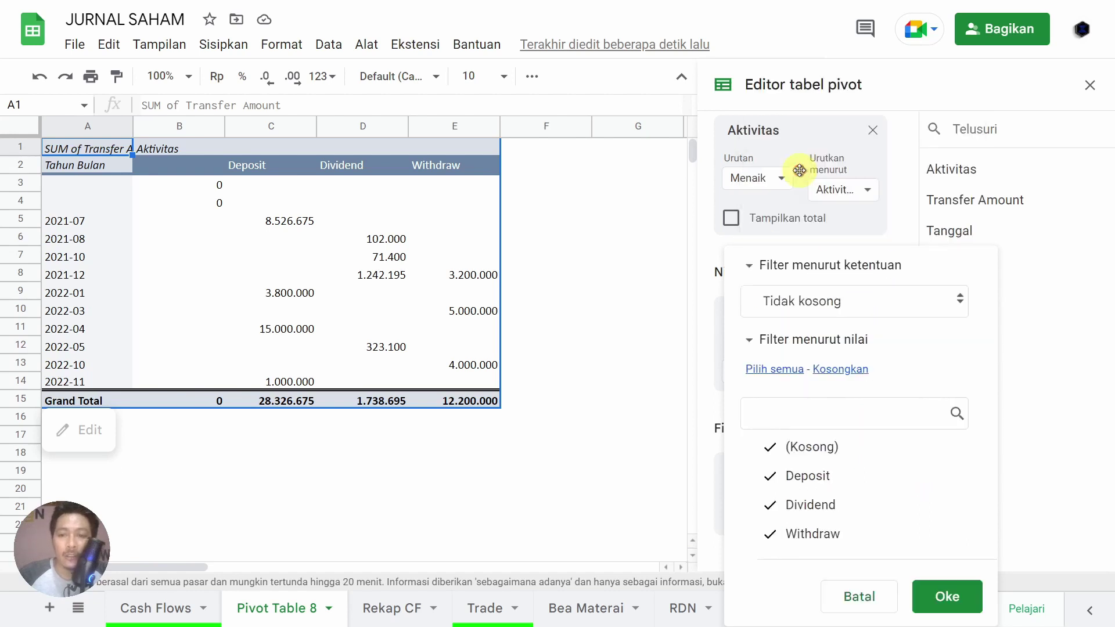
{"action": "left_click", "coordinate": [949, 598]}
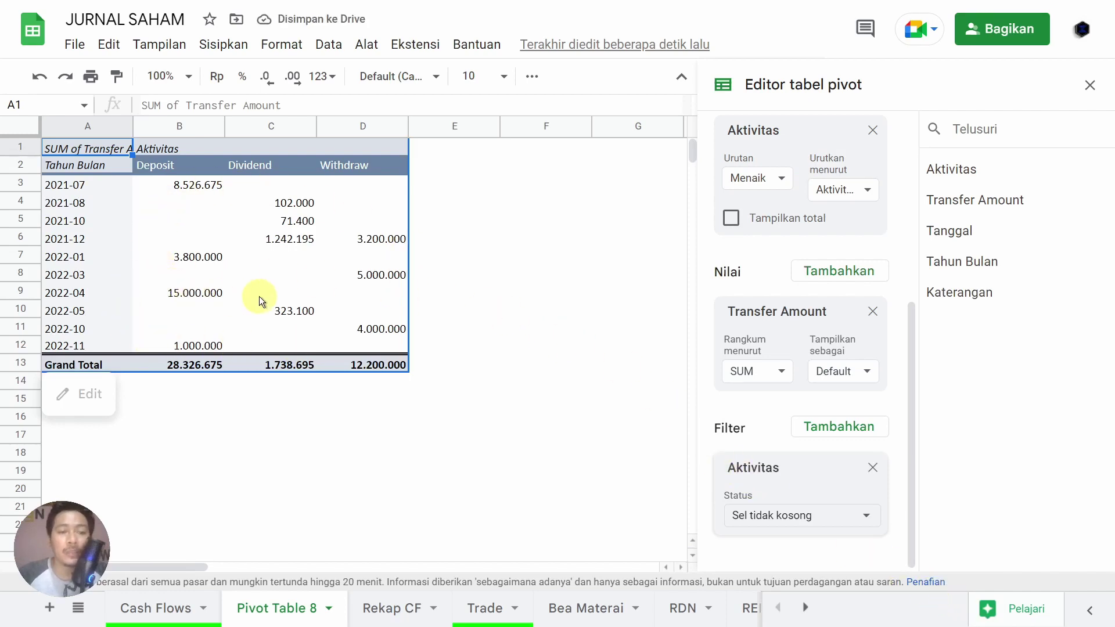
Step: Examine the empty rows below the data on the Cash Flows sheet that fall within the pivot range
{"action": "left_click", "coordinate": [174, 609]}
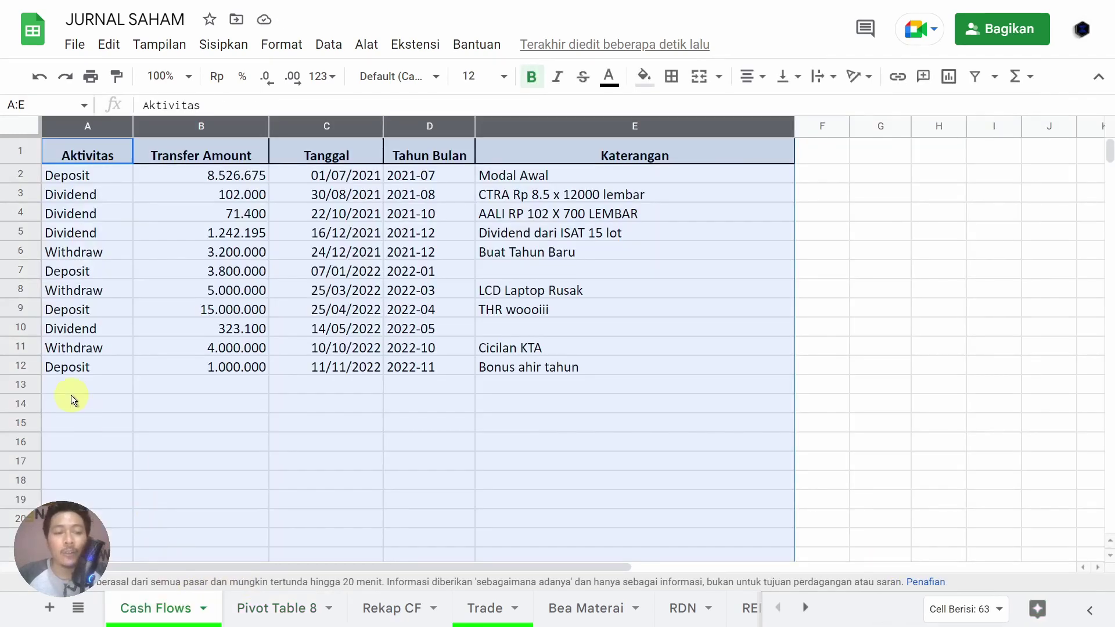
{"action": "left_click", "coordinate": [71, 393]}
{"action": "left_click_drag", "start_coordinate": [72, 382], "coordinate": [591, 449]}
{"action": "scroll", "coordinate": [587, 448], "scroll_direction": "down", "scroll_amount": 4}
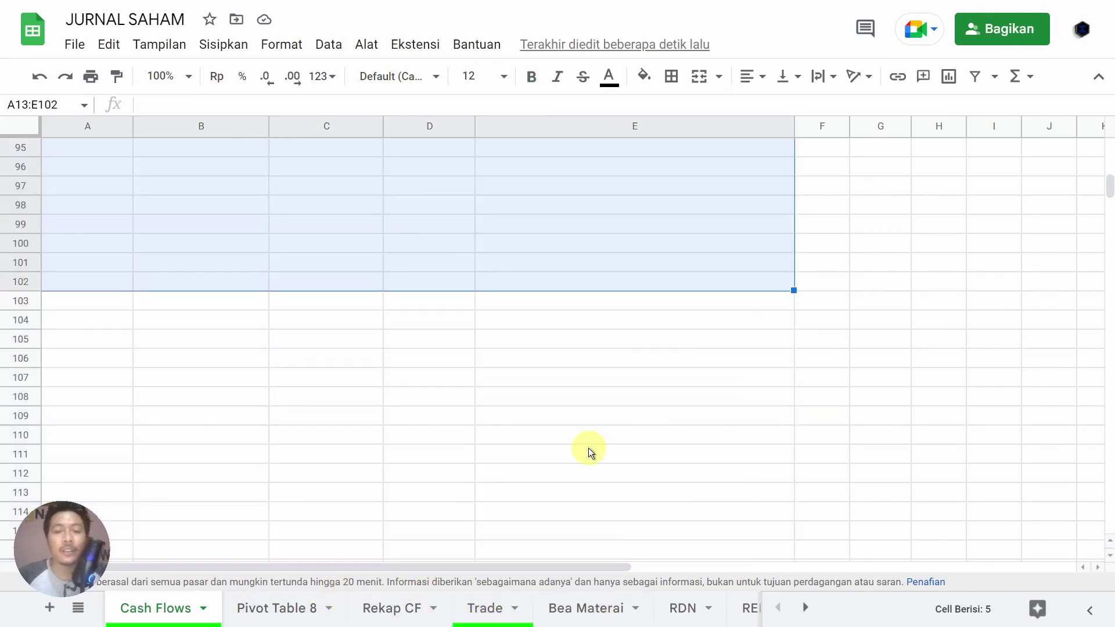
{"action": "scroll", "coordinate": [586, 447], "scroll_direction": "up", "scroll_amount": 9}
{"action": "scroll", "coordinate": [580, 437], "scroll_direction": "up", "scroll_amount": 20}
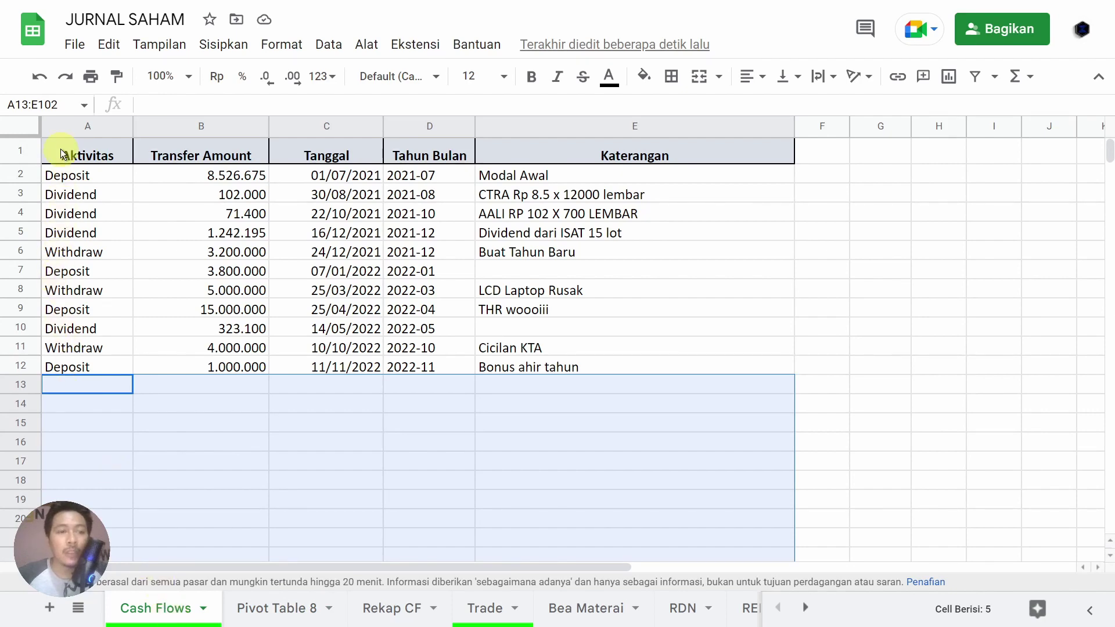
Step: Compare selecting the whole columns A:E with selecting only the filled range A1:E12 as the pivot source
{"action": "left_click_drag", "start_coordinate": [63, 127], "coordinate": [707, 125]}
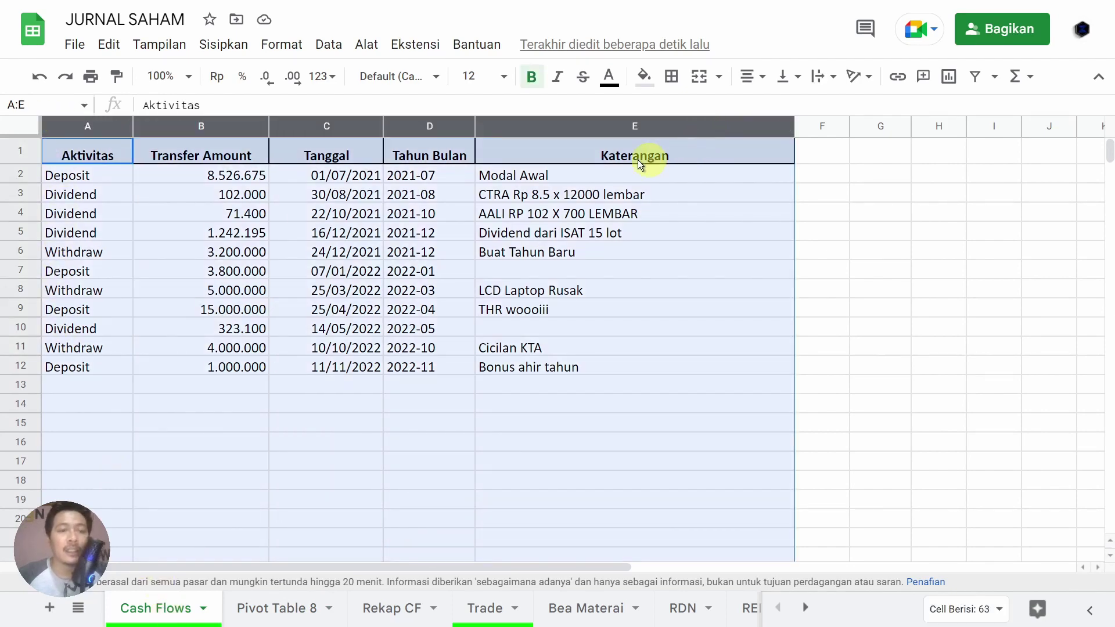
{"action": "left_click_drag", "start_coordinate": [73, 152], "coordinate": [710, 368]}
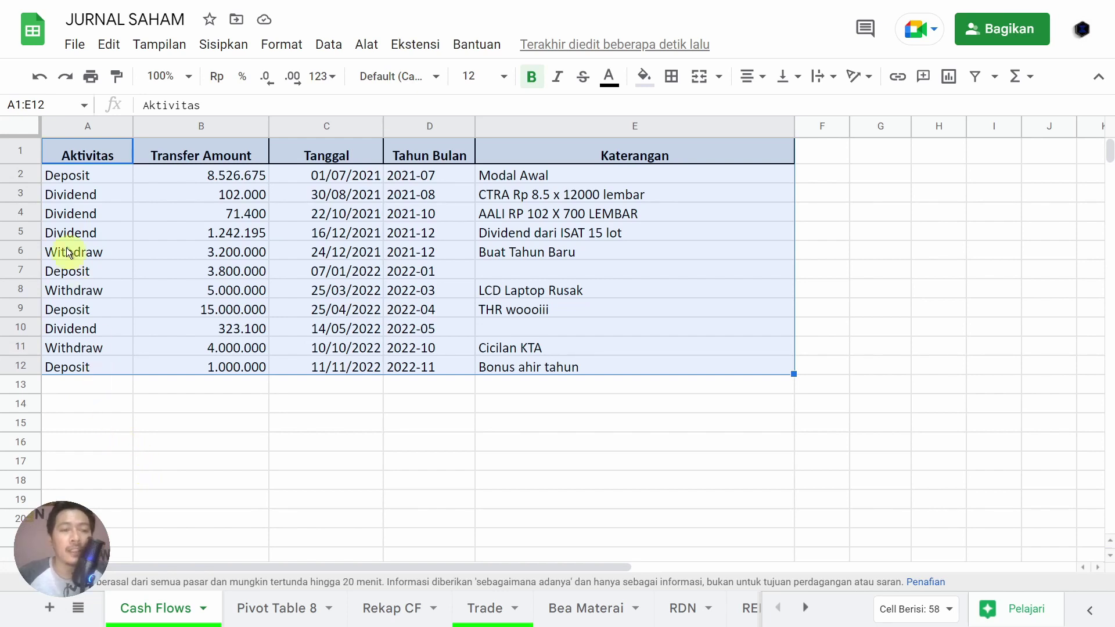
{"action": "left_click_drag", "start_coordinate": [65, 130], "coordinate": [726, 129]}
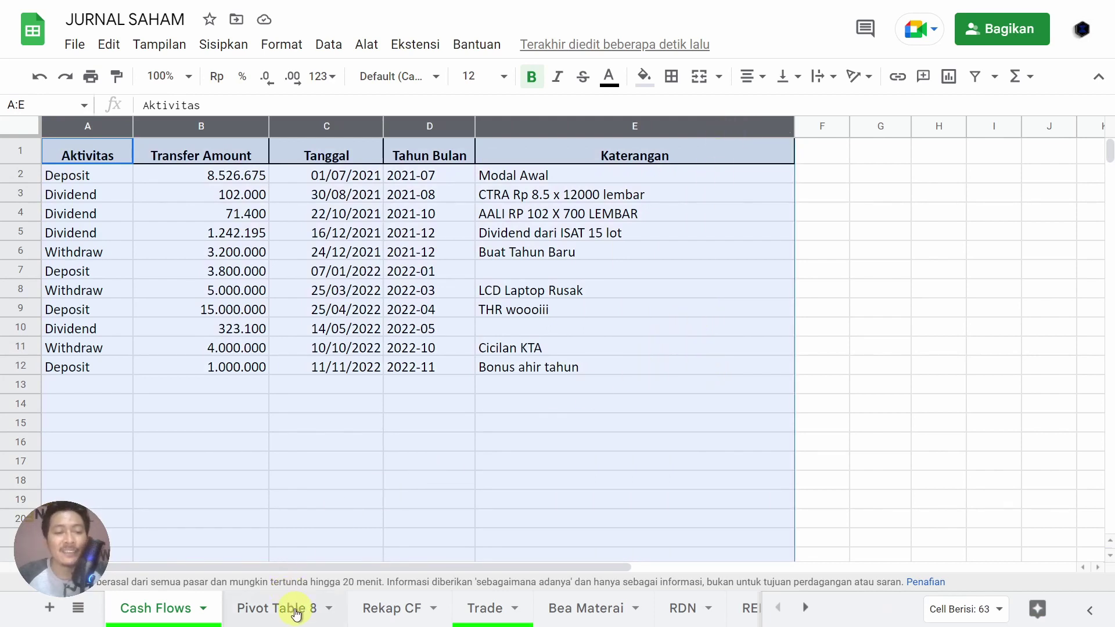
Step: Add a Deposit entry of 10000000 dated 12/12/2022 in row 13 of the Cash Flows sheet
{"action": "left_click", "coordinate": [76, 382]}
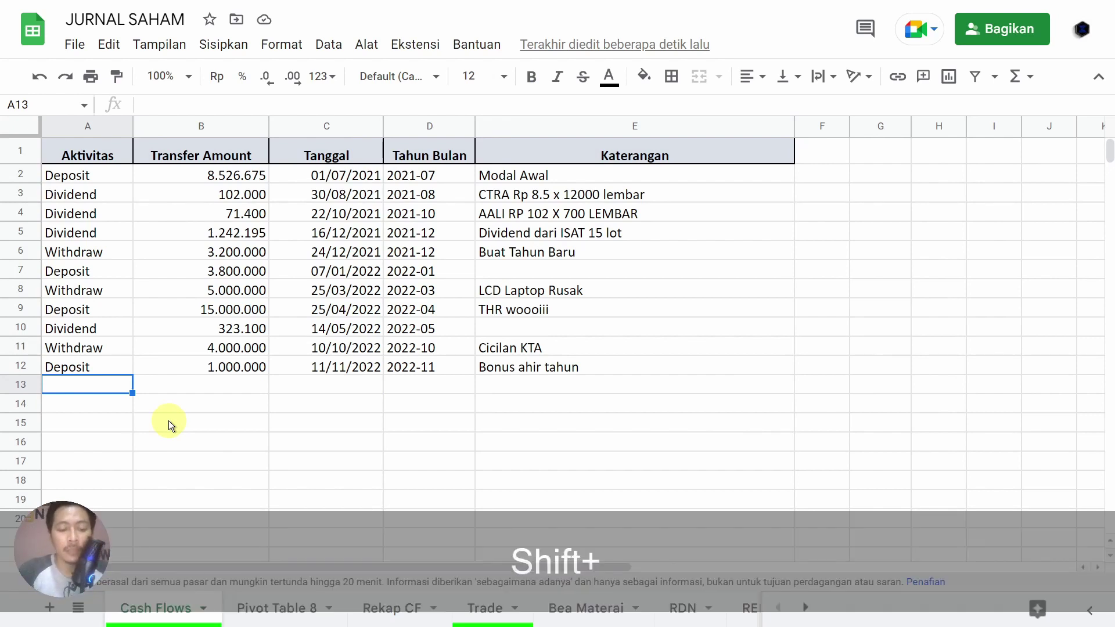
{"action": "type", "text": "dE"}
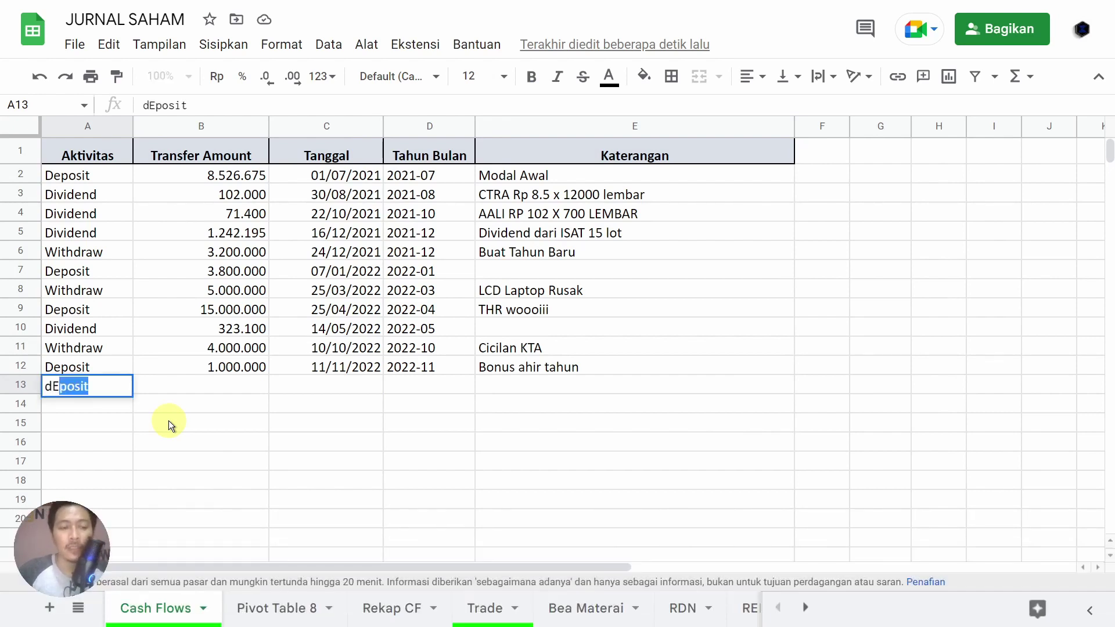
{"action": "key", "text": "Tab"}
{"action": "type", "text": "10000"}
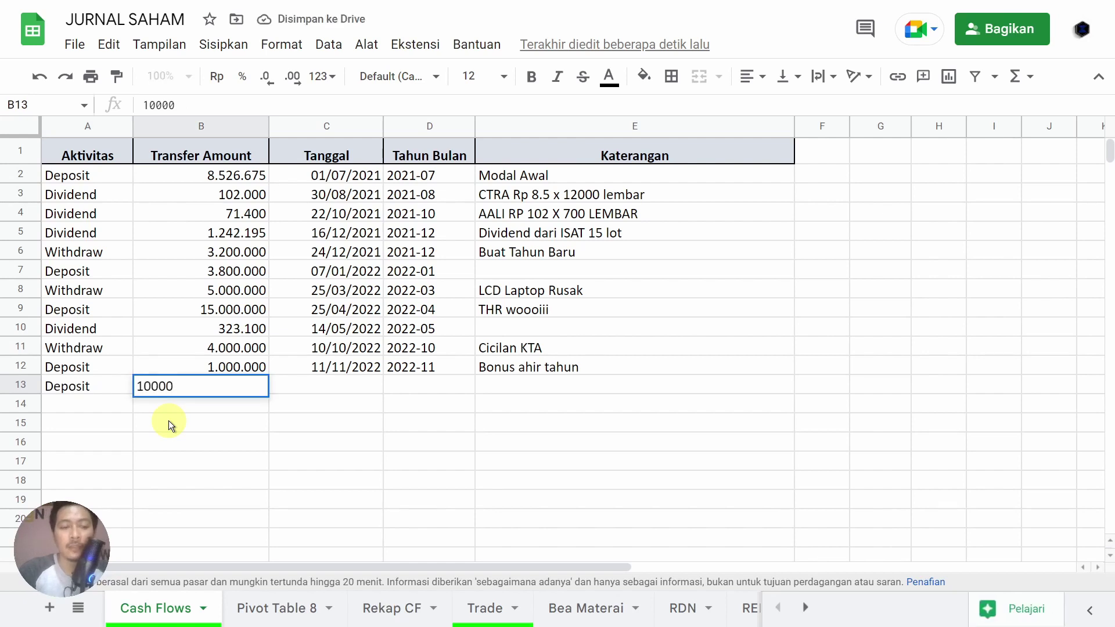
{"action": "type", "text": "000"}
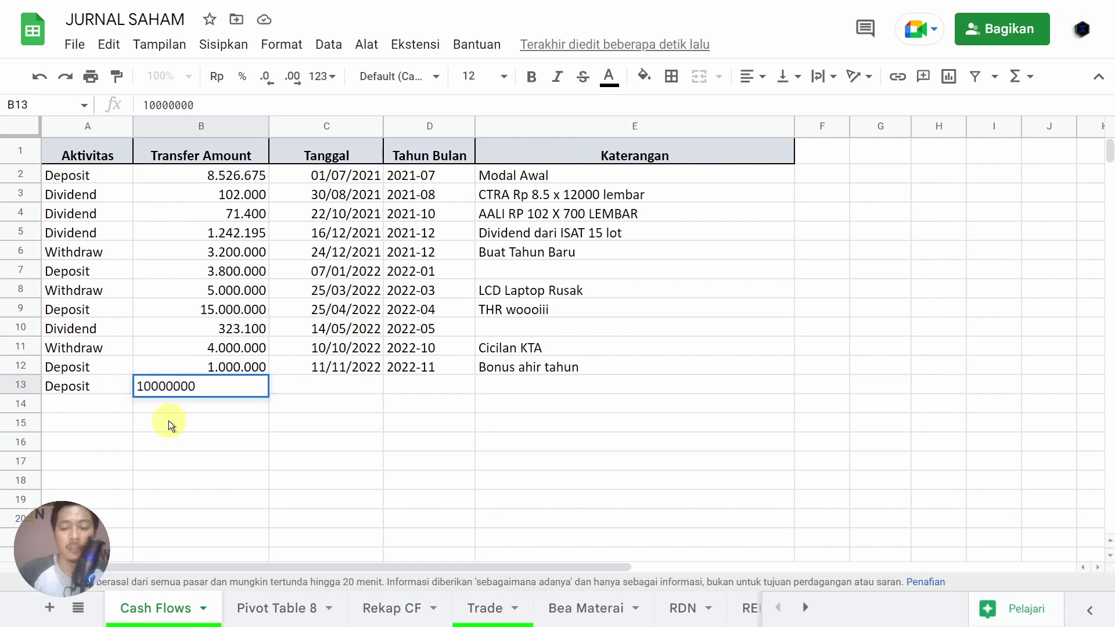
{"action": "key", "text": "Tab"}
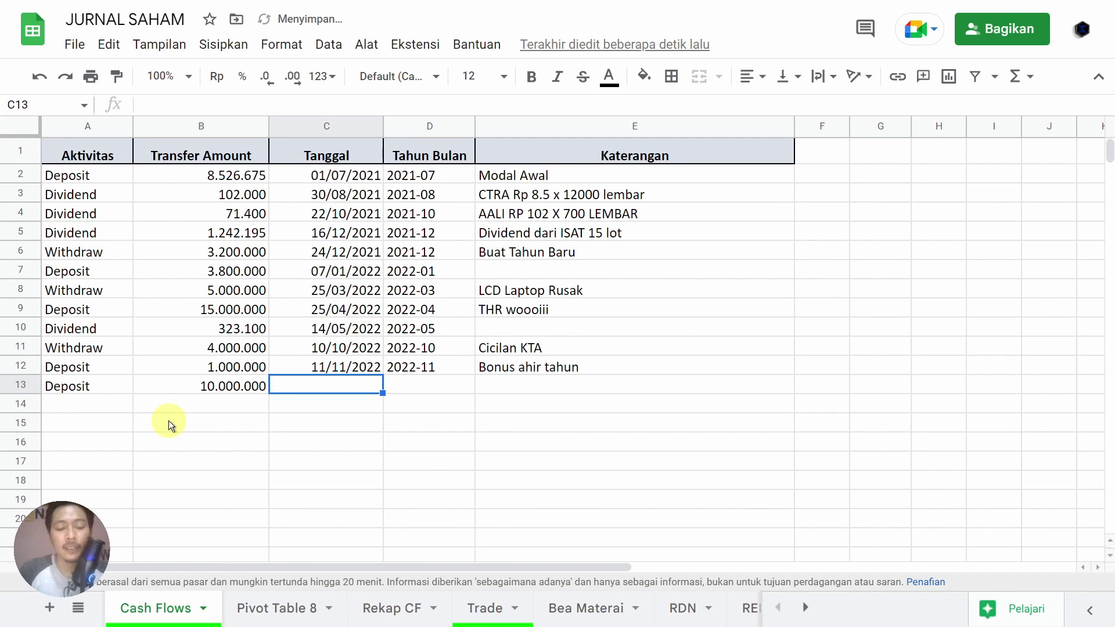
{"action": "type", "text": "12"}
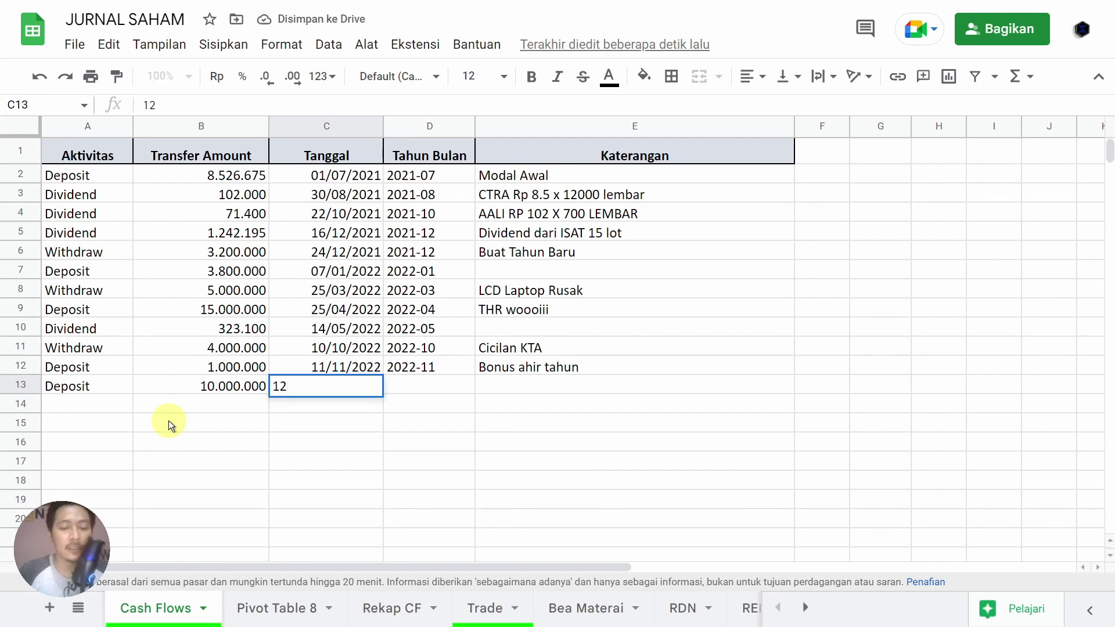
{"action": "type", "text": "/12"}
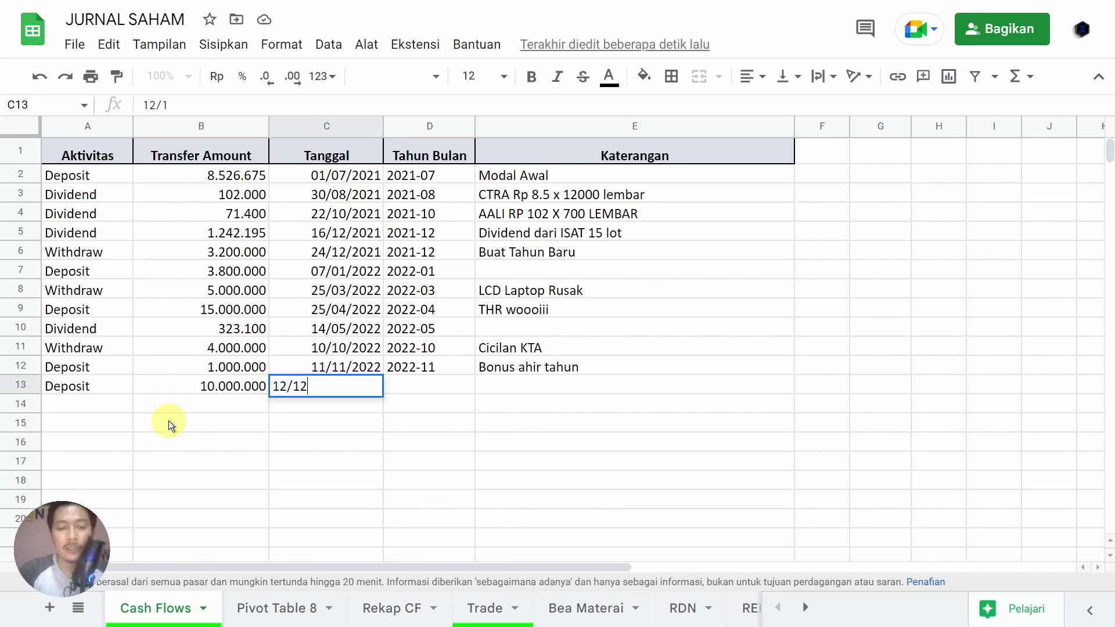
{"action": "type", "text": "/2022"}
{"action": "key", "text": "Tab"}
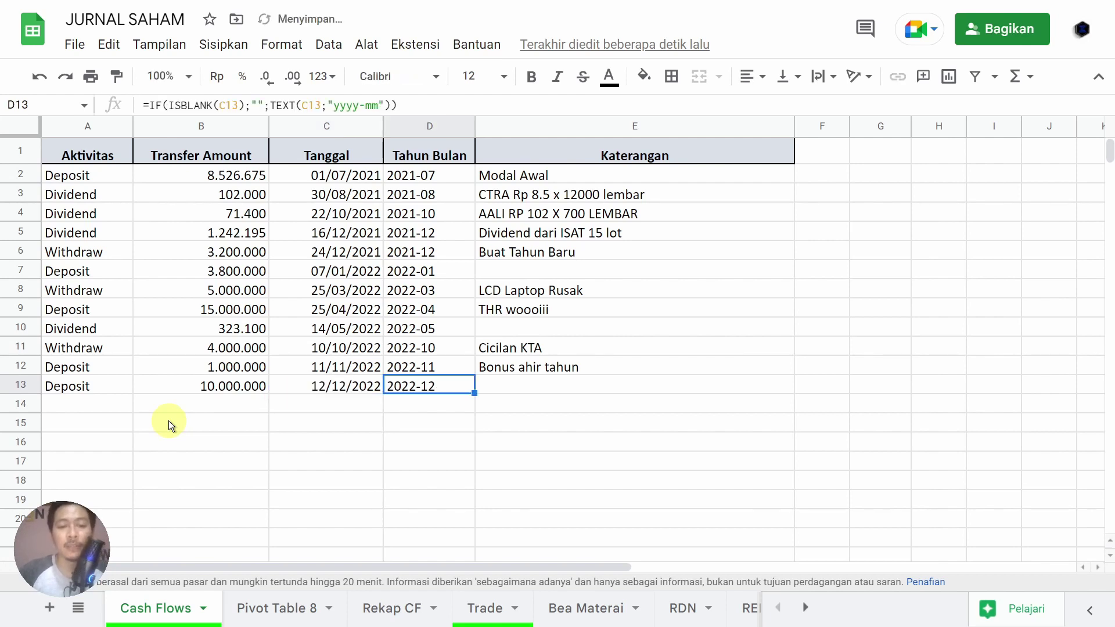
{"action": "key", "text": "Tab"}
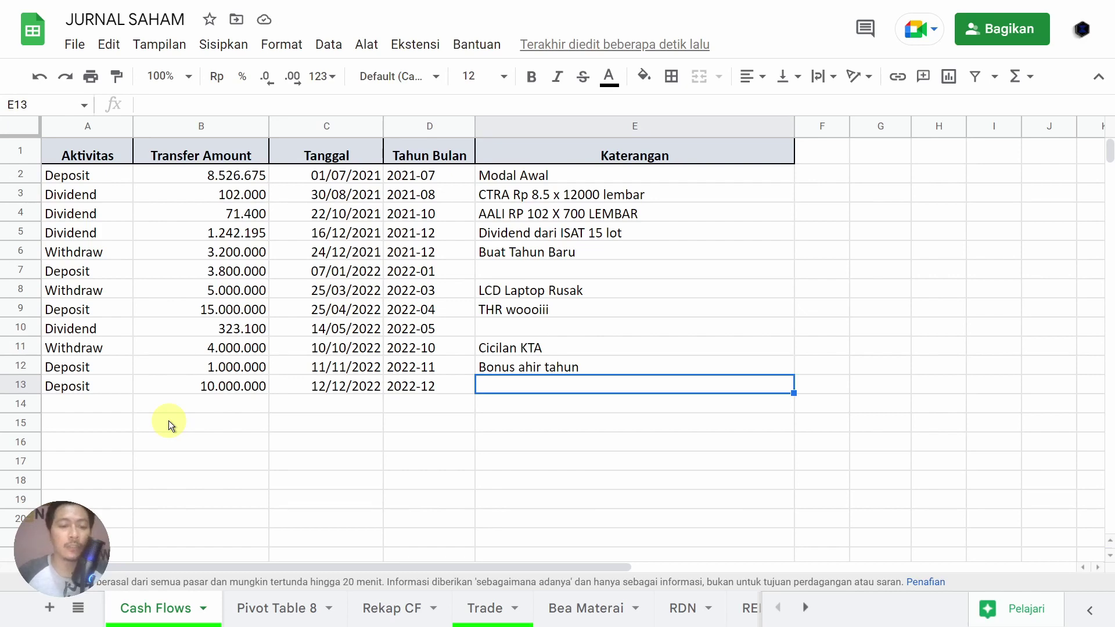
Step: Compare the Pivot Table 8 sheet with the Rekap CF pivot, and delete the Pivot Table 8 sheet
{"action": "left_click", "coordinate": [249, 609]}
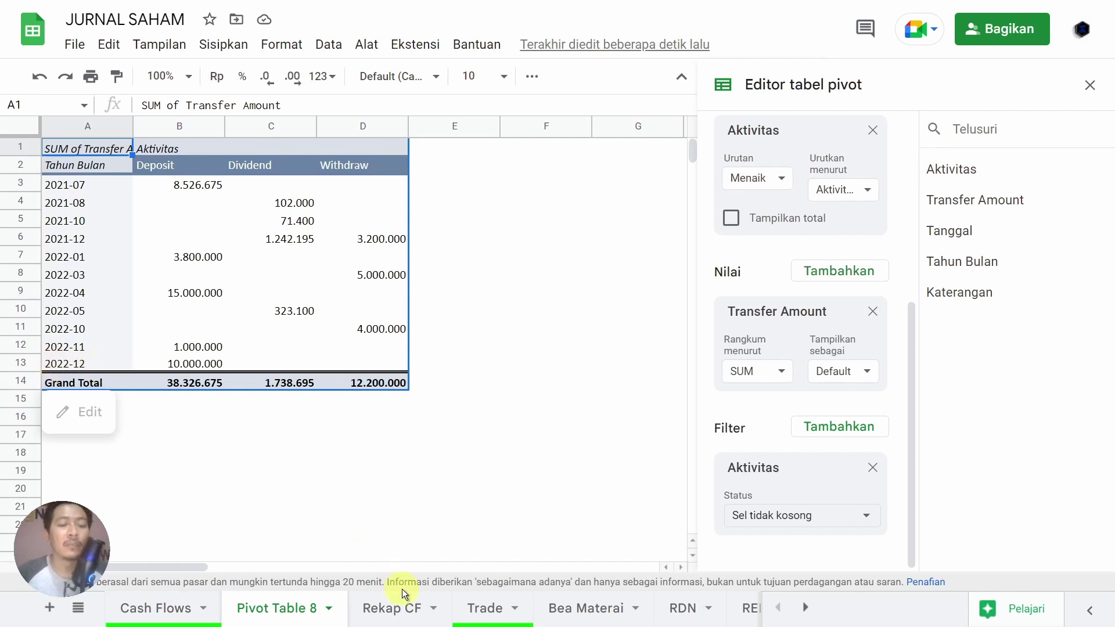
{"action": "left_click", "coordinate": [397, 608]}
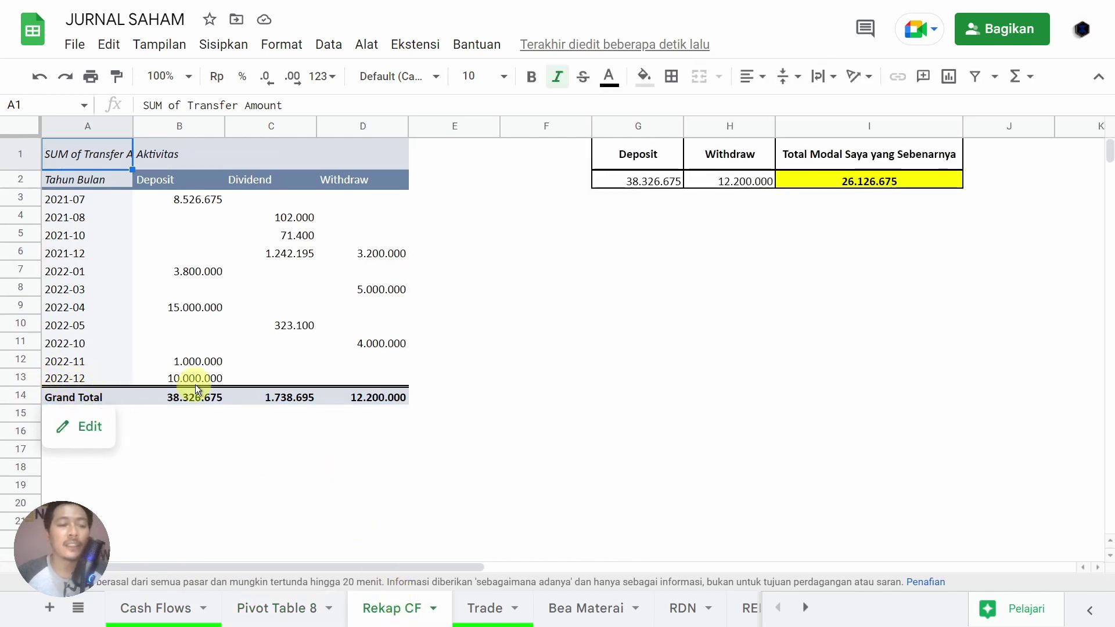
{"action": "left_click", "coordinate": [293, 611]}
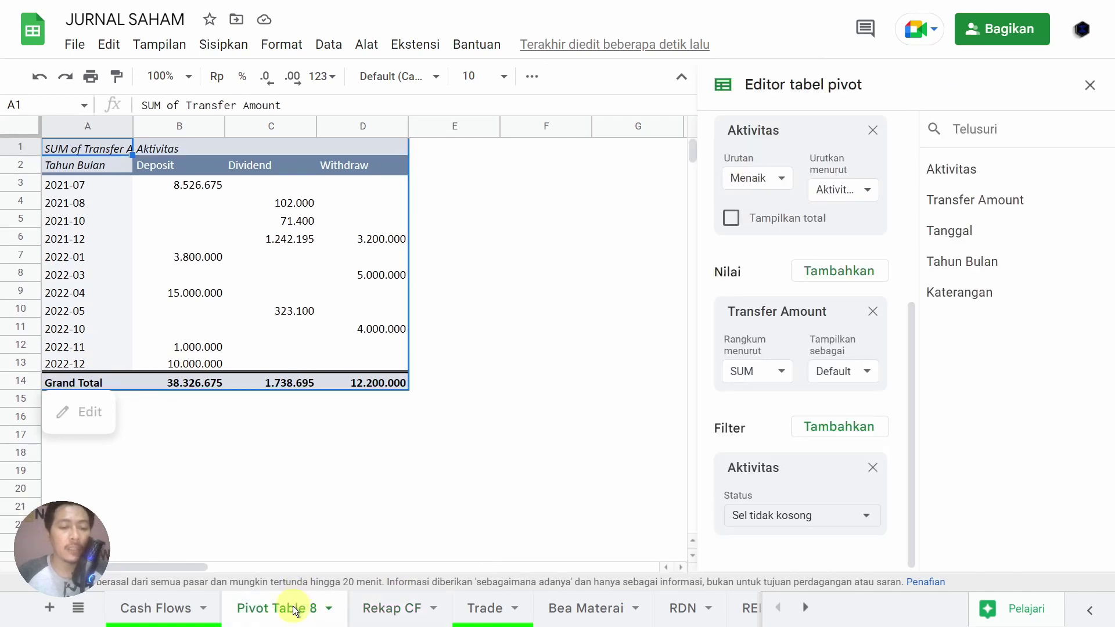
{"action": "right_click", "coordinate": [293, 610]}
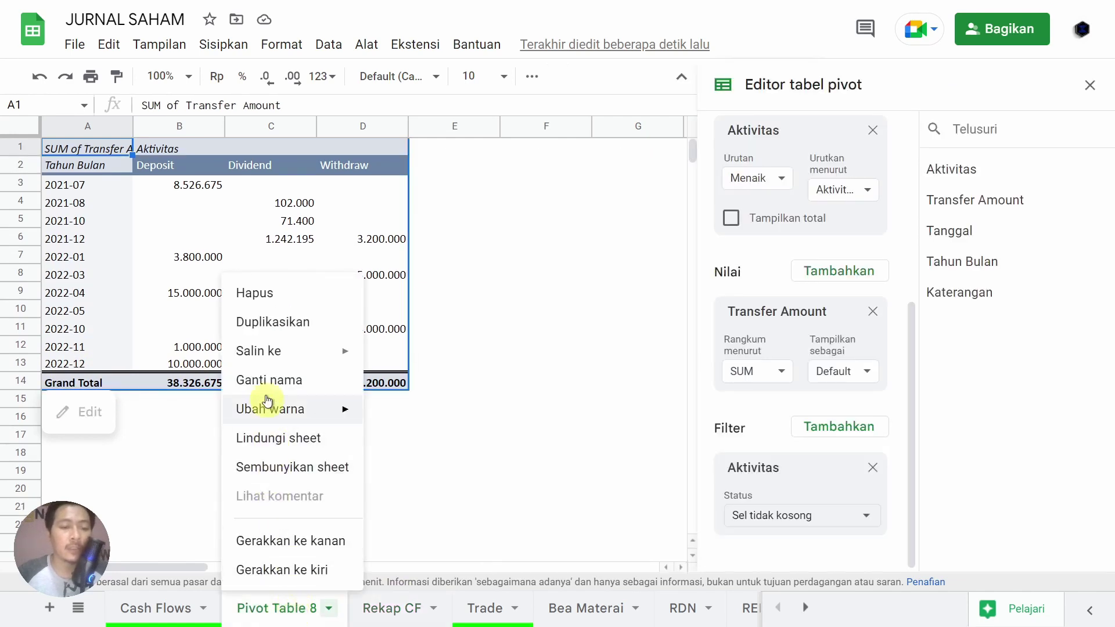
{"action": "left_click", "coordinate": [274, 293]}
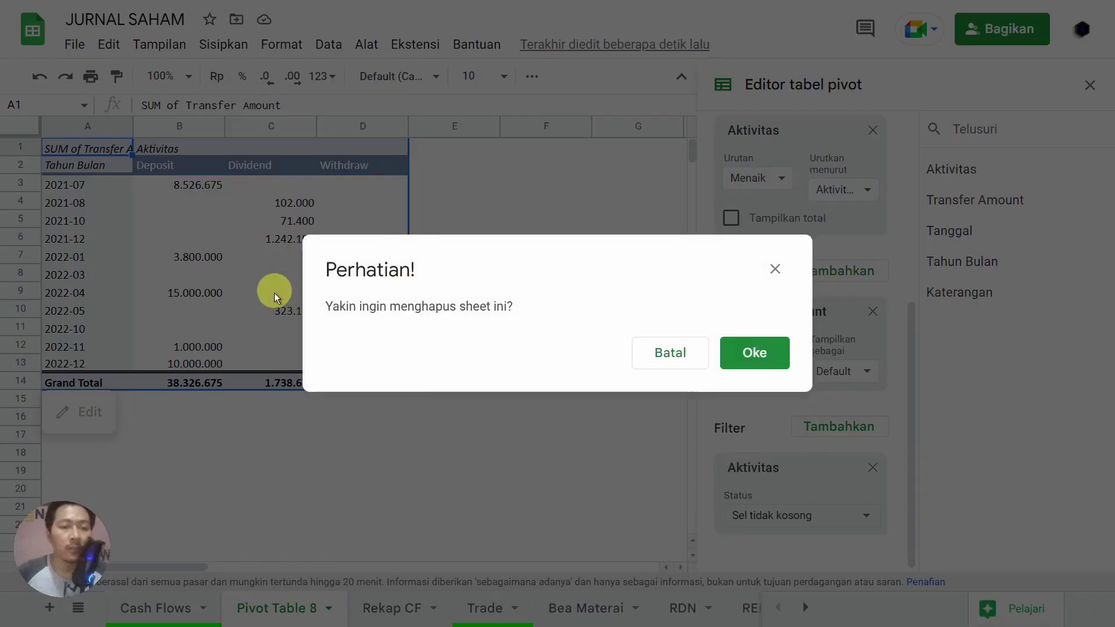
{"action": "left_click", "coordinate": [750, 351]}
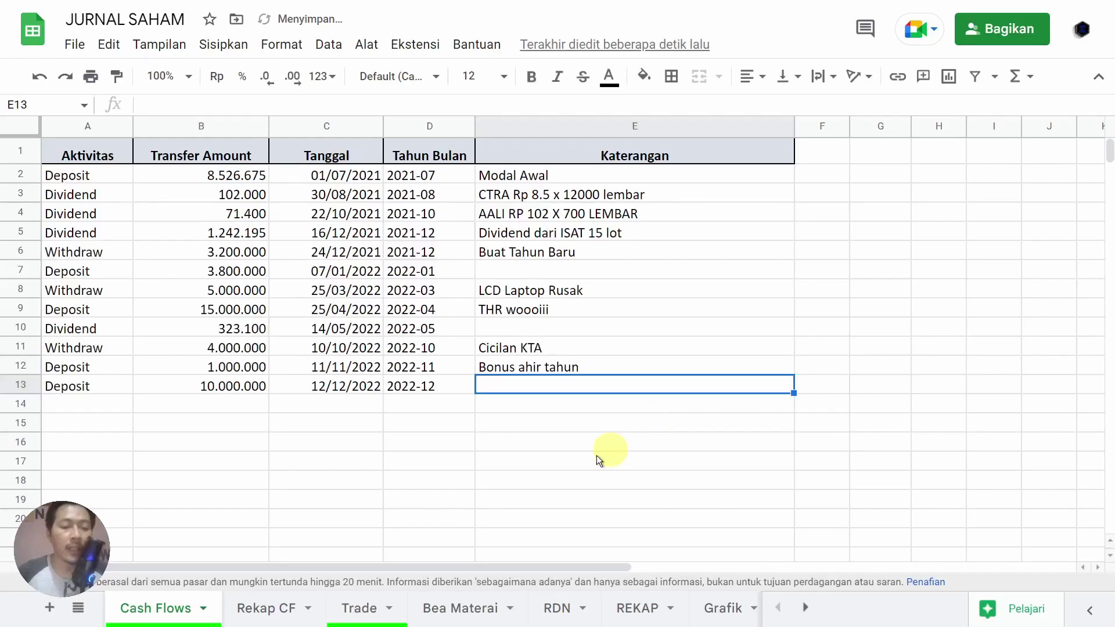
Step: On the Rekap CF sheet, subtract the Withdraw grand total from the Deposit grand total in E14 with the formula =B14-D14
{"action": "left_click", "coordinate": [271, 611]}
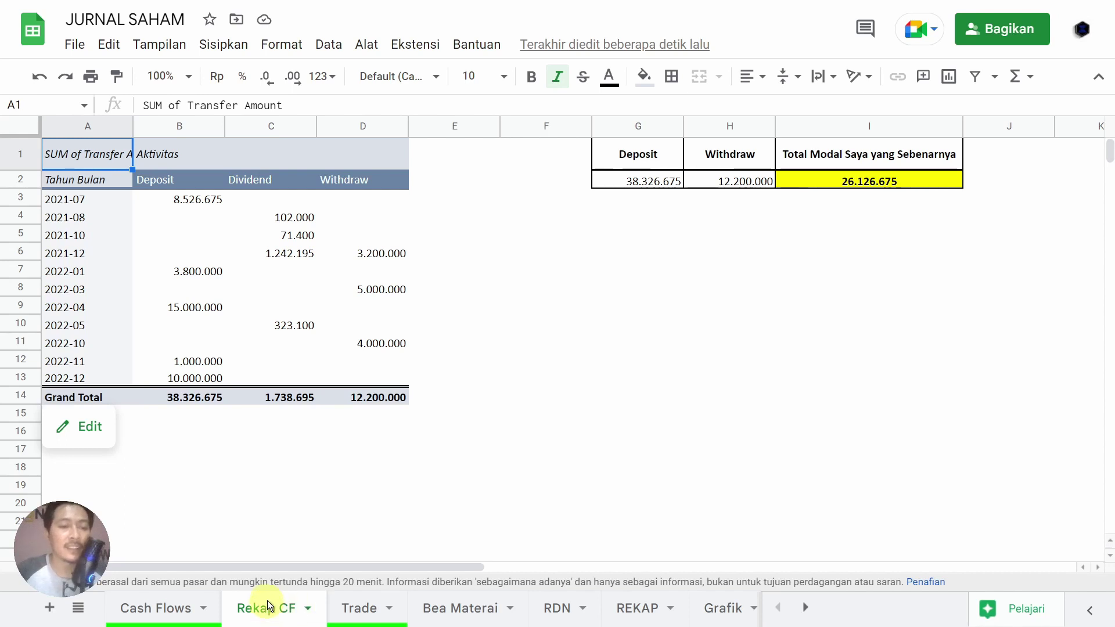
{"action": "left_click", "coordinate": [189, 402]}
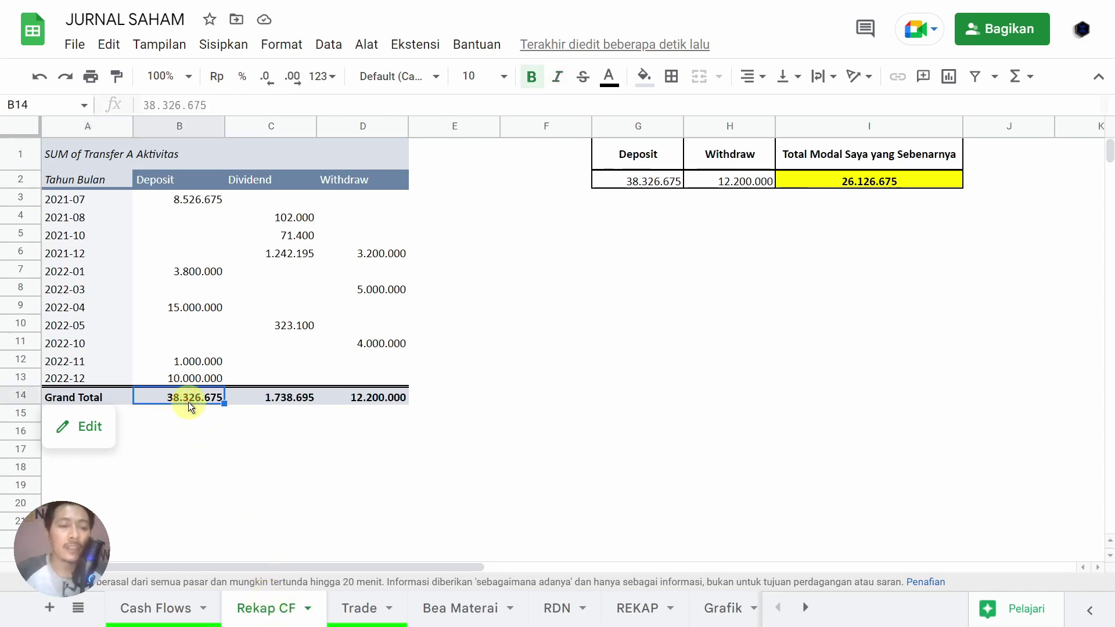
{"action": "left_click", "coordinate": [369, 397]}
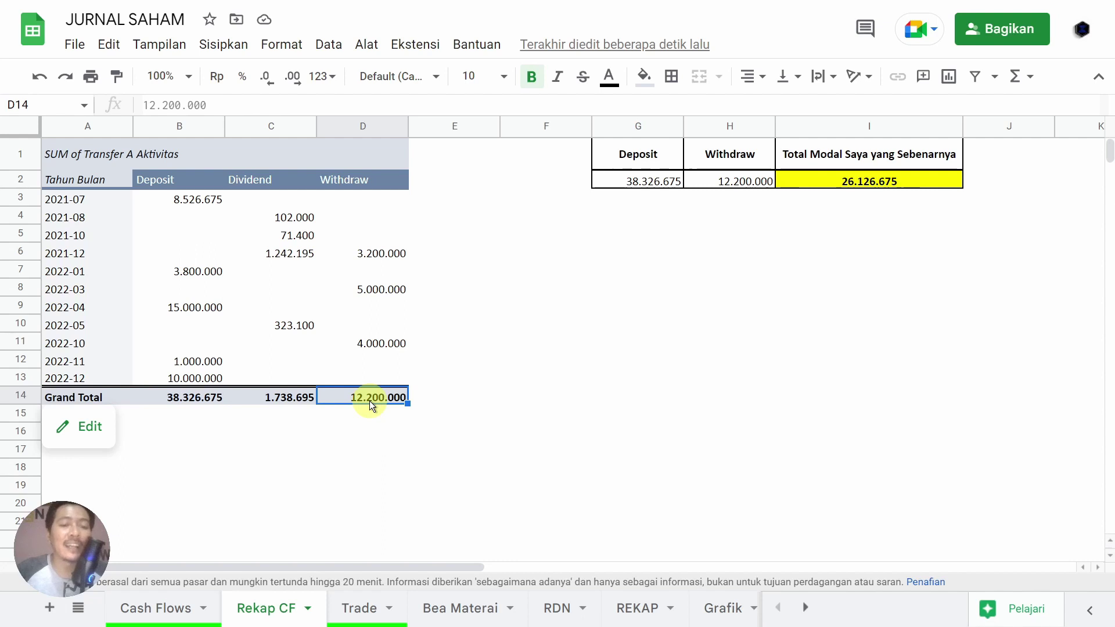
{"action": "left_click", "coordinate": [462, 399]}
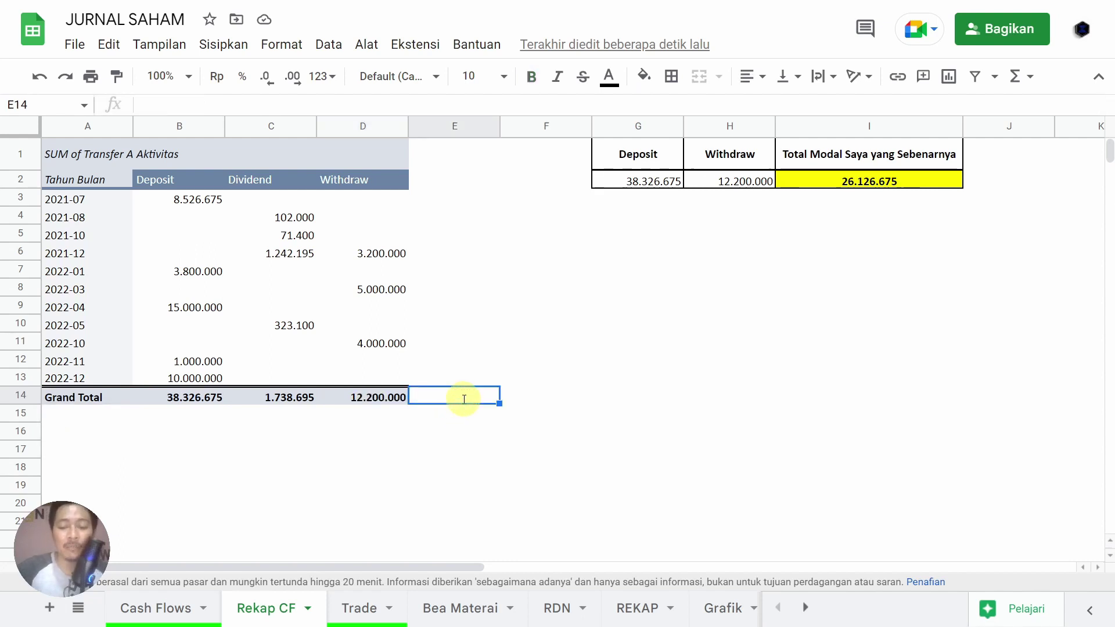
{"action": "type", "text": "="}
{"action": "key", "text": "Left"}
{"action": "key", "text": "Left"}
{"action": "key", "text": "Left"}
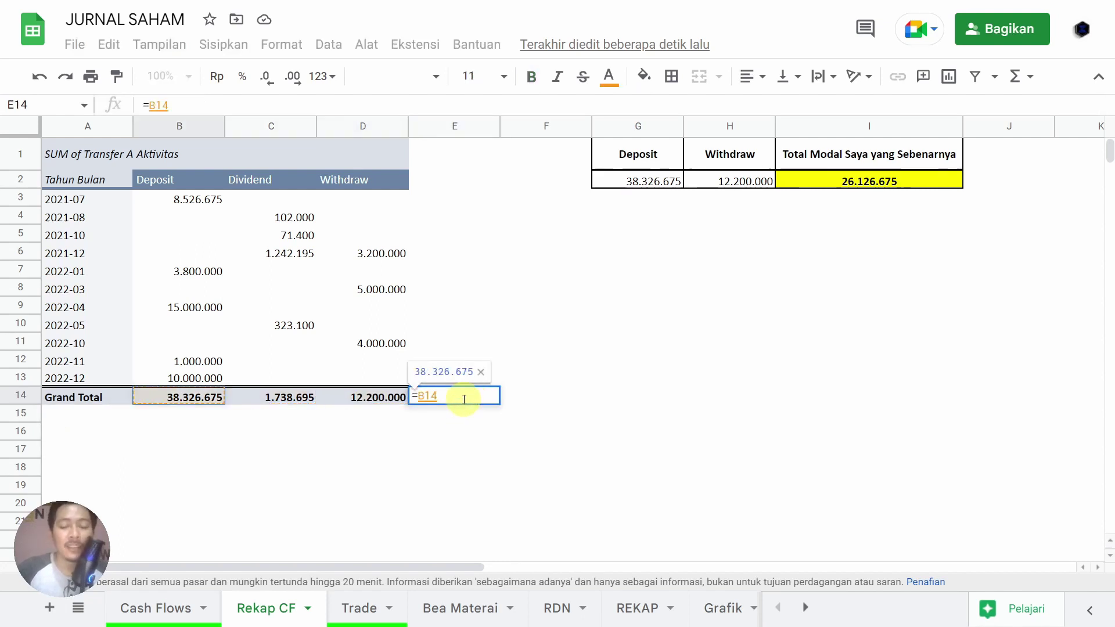
{"action": "type", "text": "-"}
{"action": "key", "text": "Left"}
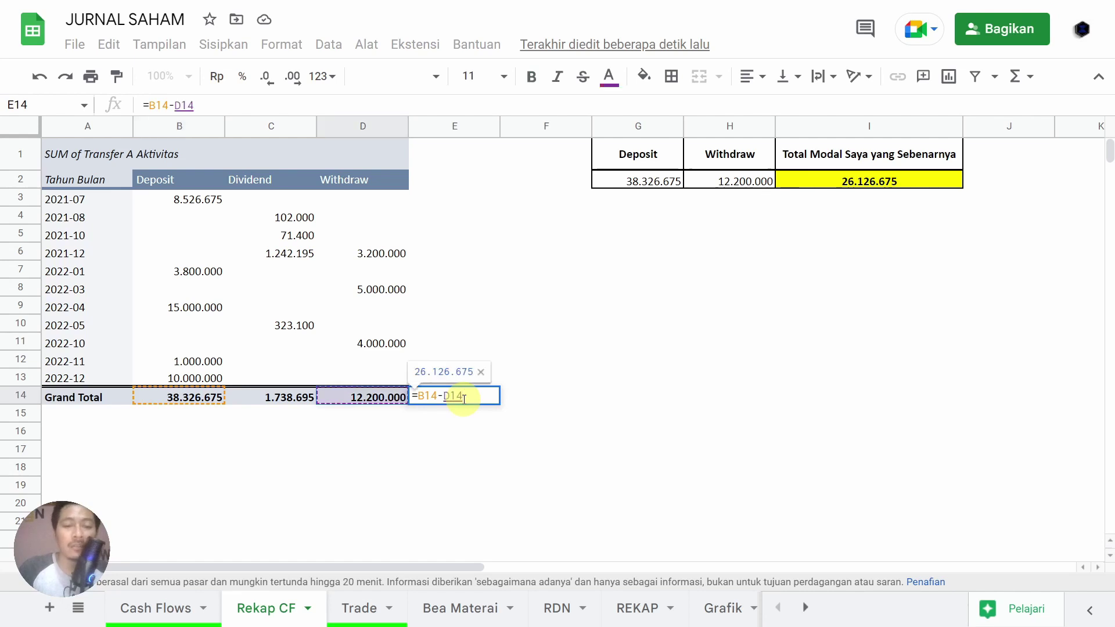
{"action": "key", "text": "Return"}
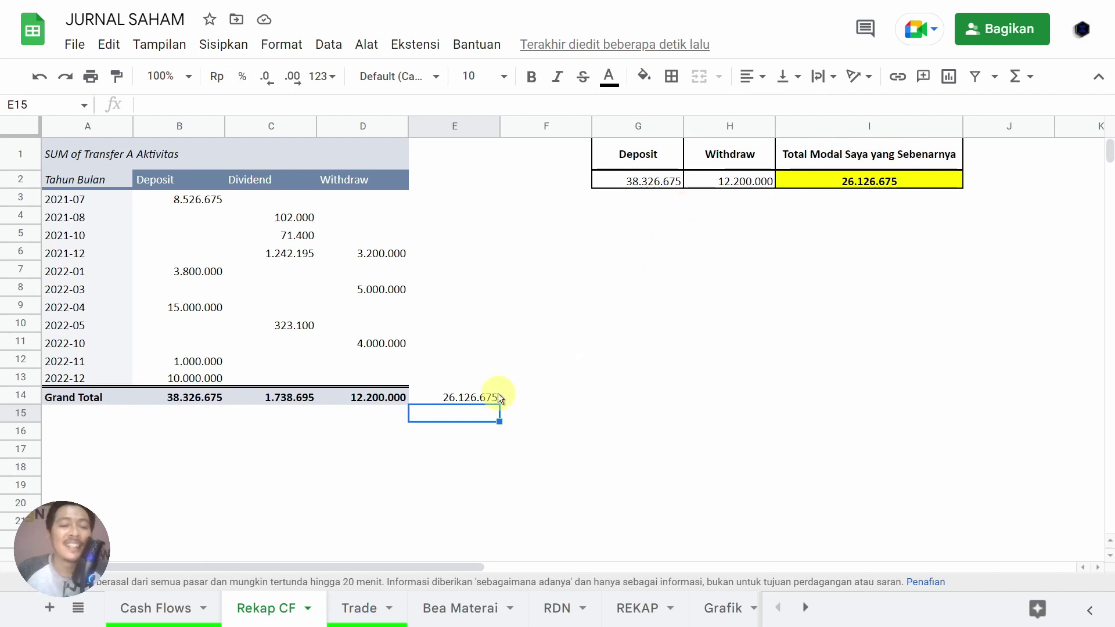
{"action": "left_click", "coordinate": [473, 399]}
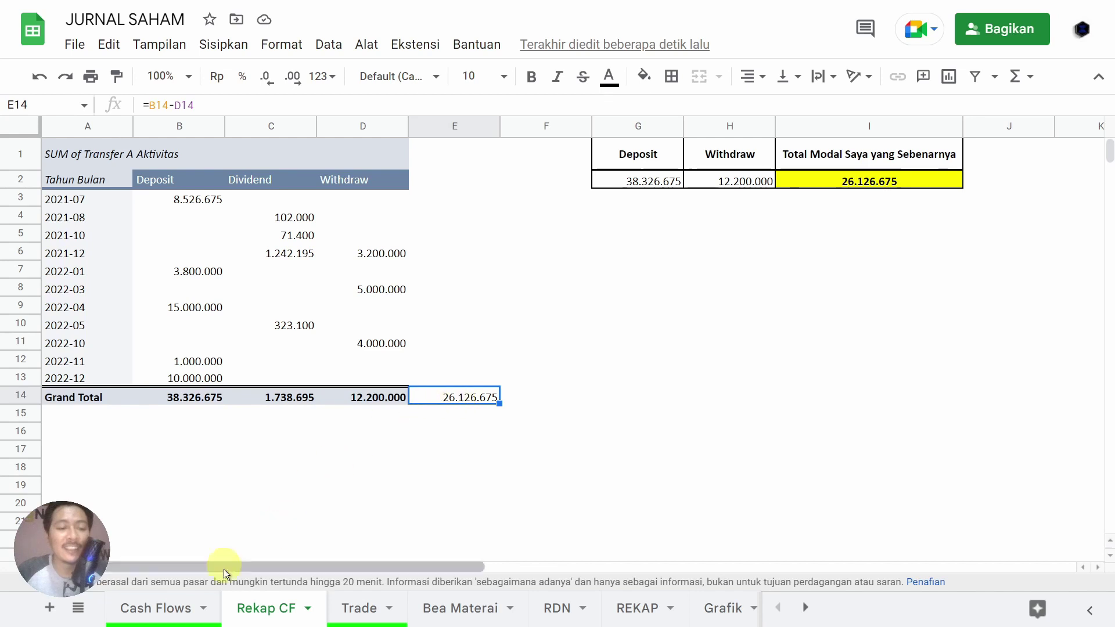
Step: Clear the 12/12/2022 deposit entry from A13:D13 on the Cash Flows sheet
{"action": "left_click", "coordinate": [168, 607]}
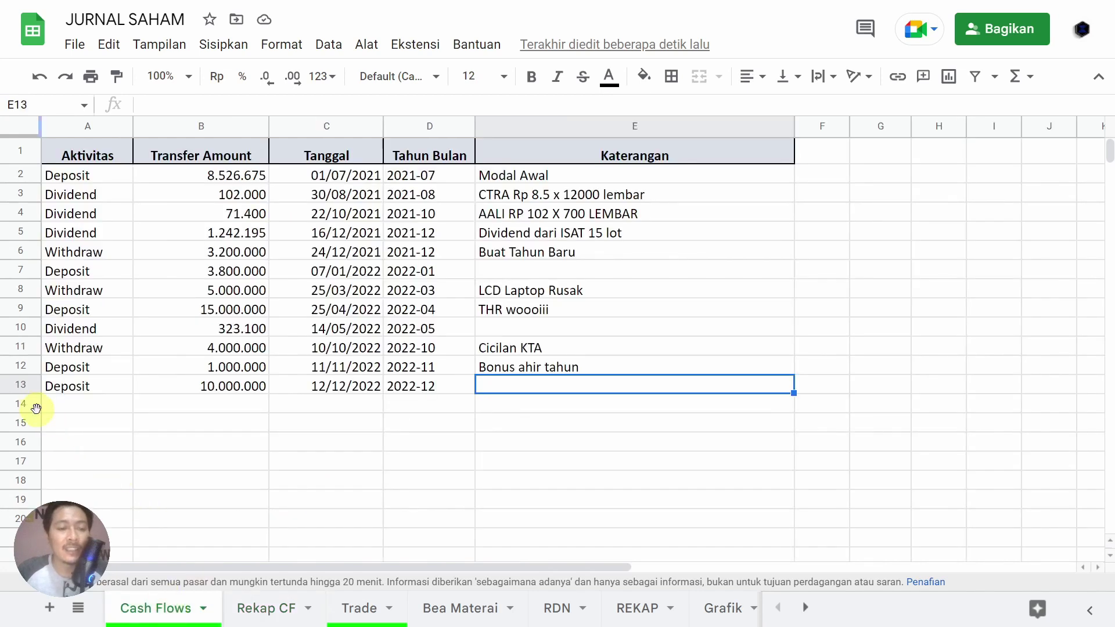
{"action": "left_click_drag", "start_coordinate": [67, 388], "coordinate": [455, 387]}
{"action": "key", "text": "Delete"}
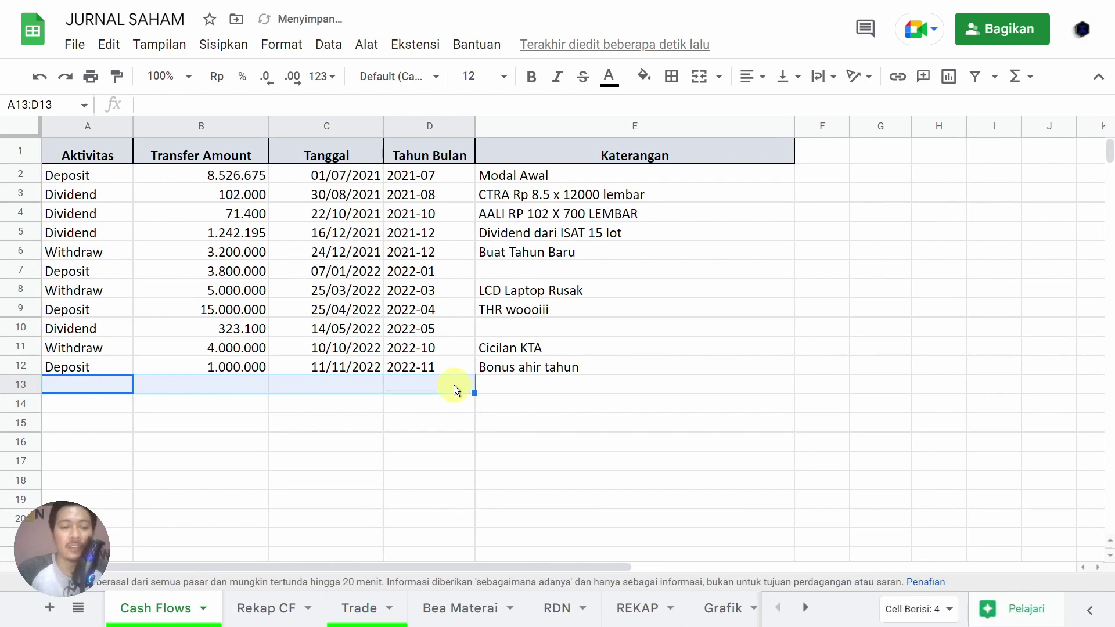
Step: Fill the subtraction formula from E14 up to E13 on the Rekap CF sheet, and clear both cells
{"action": "left_click", "coordinate": [278, 611]}
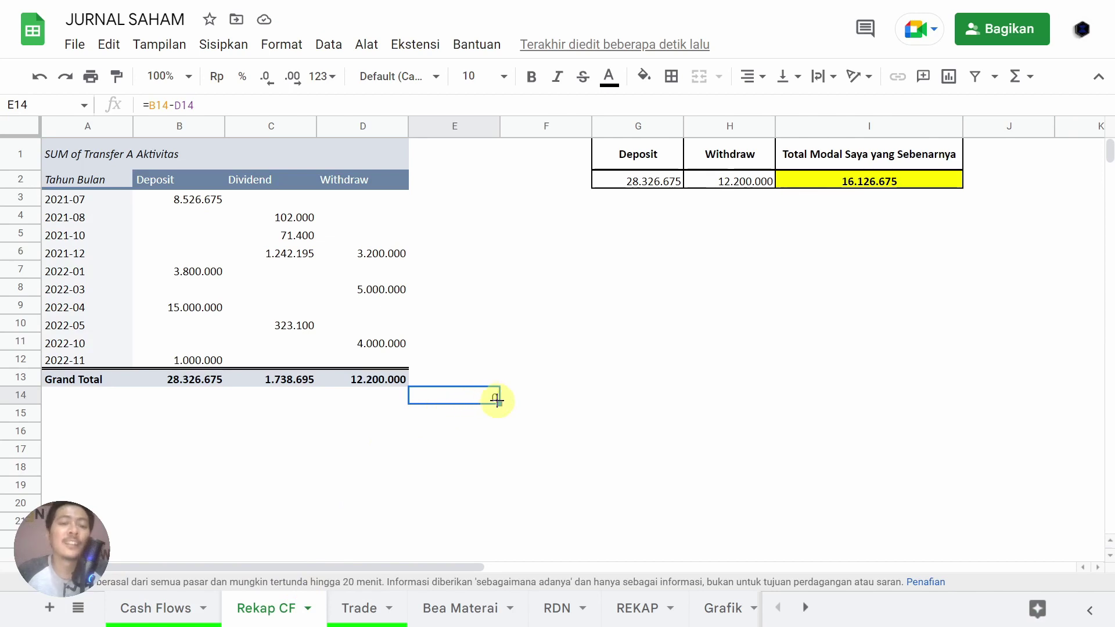
{"action": "left_click_drag", "start_coordinate": [498, 401], "coordinate": [492, 381]}
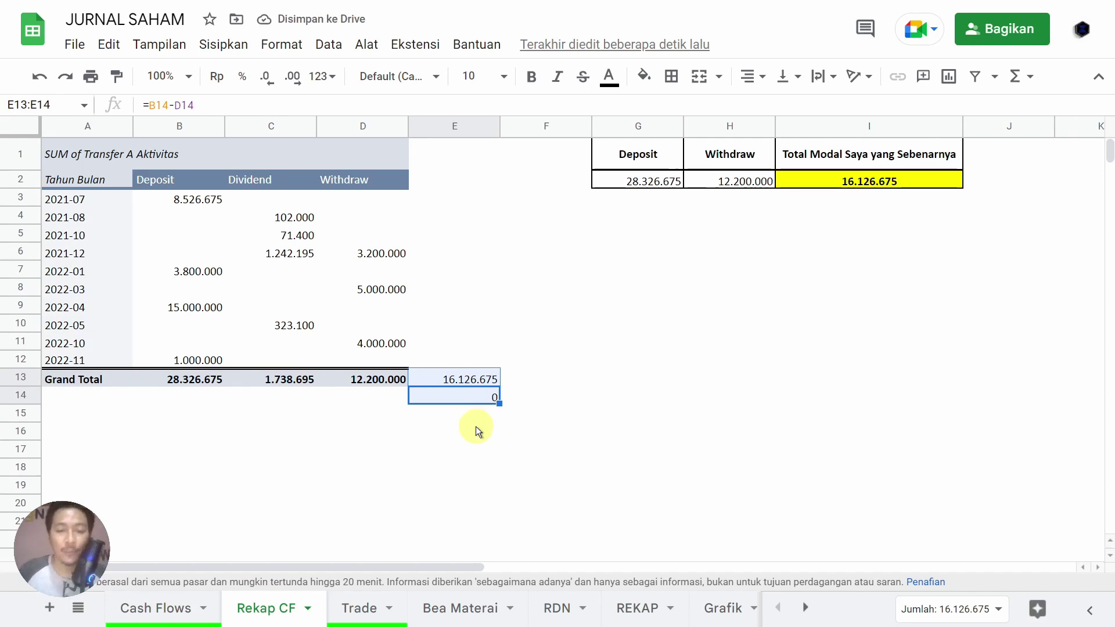
{"action": "key", "text": "Delete"}
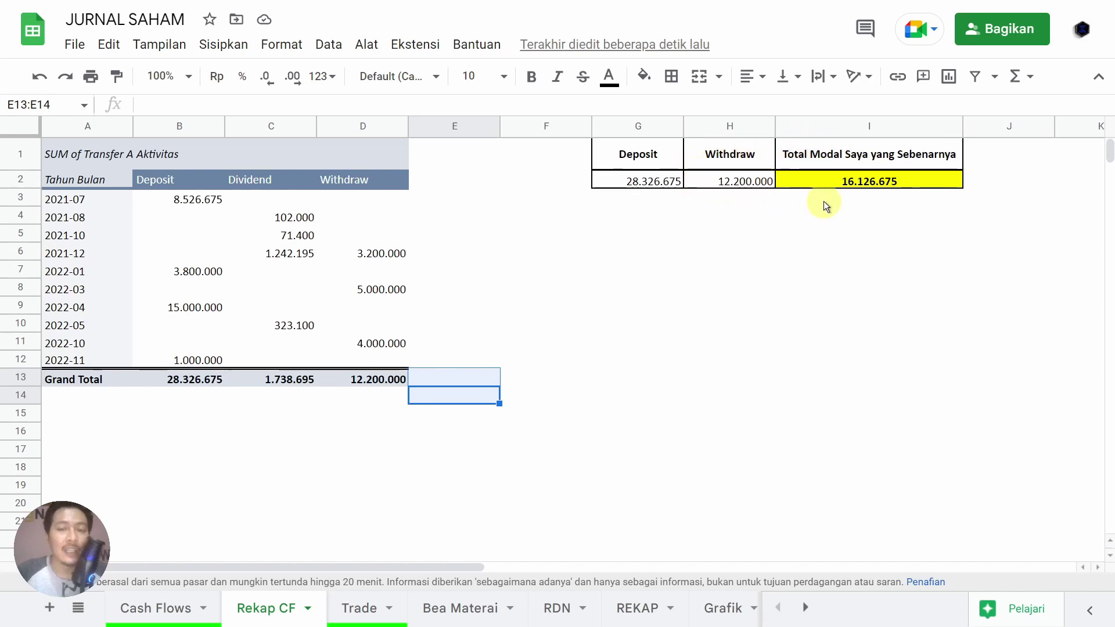
Step: Remove the arguments from the GETPIVOTDATA formula in G2 and read the function's expanded argument help
{"action": "mouse_move", "coordinate": [107, 326]}
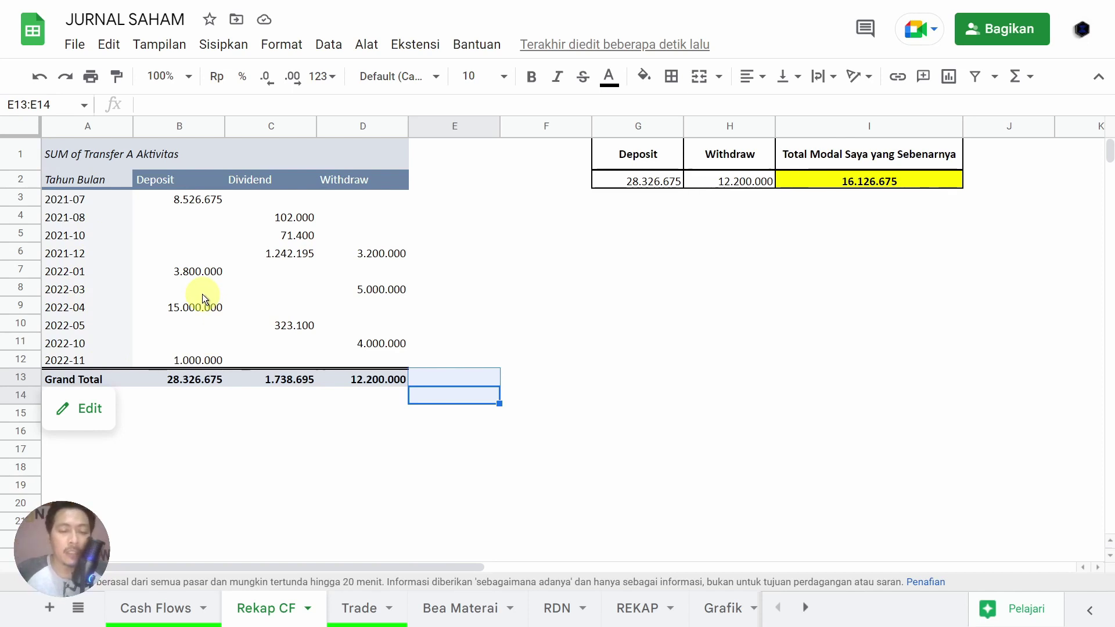
{"action": "left_click", "coordinate": [638, 184]}
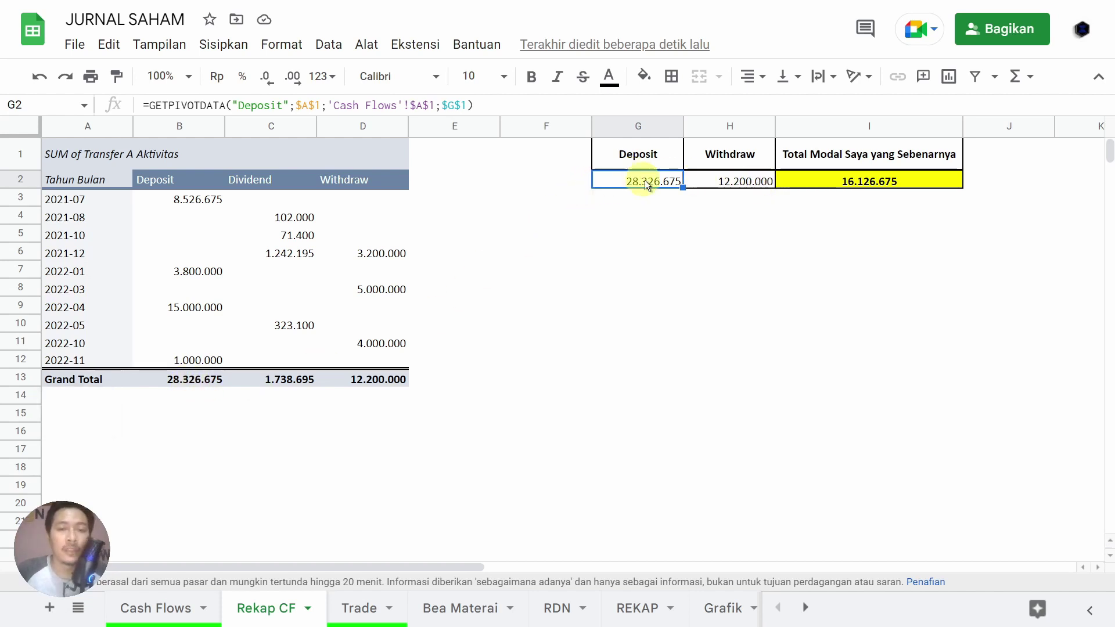
{"action": "left_click", "coordinate": [510, 107]}
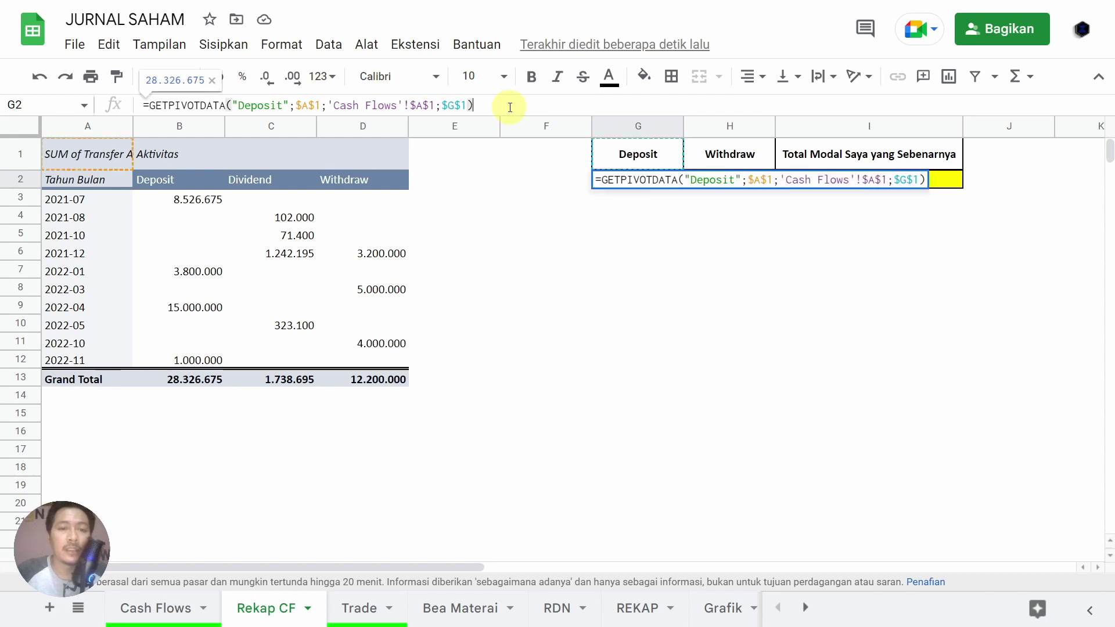
{"action": "left_click_drag", "start_coordinate": [510, 107], "coordinate": [239, 108]}
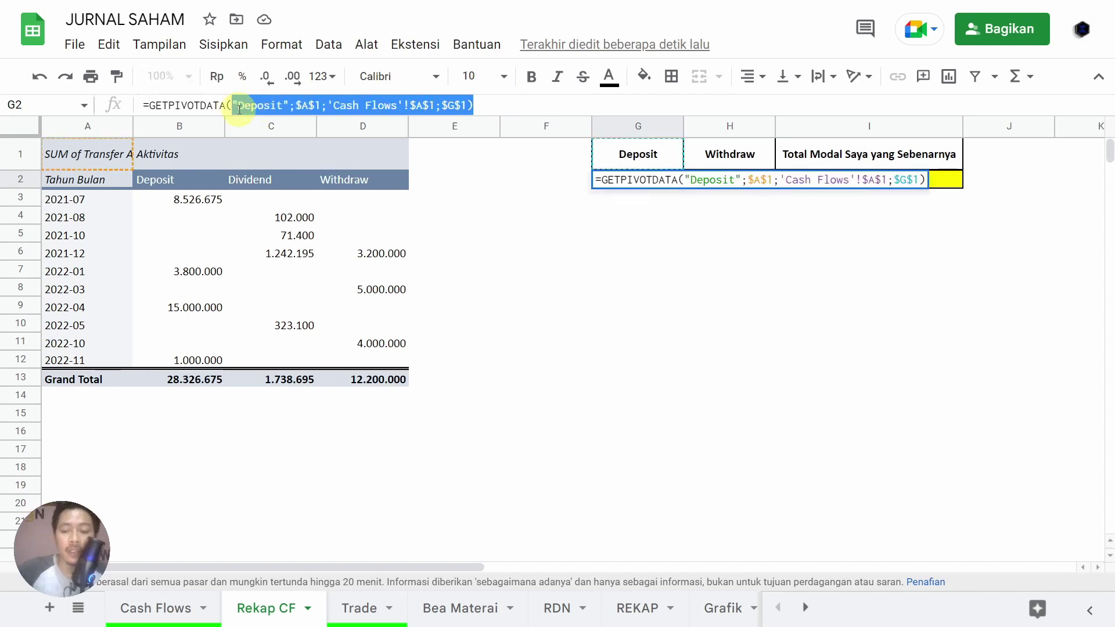
{"action": "key", "text": "BackSpace"}
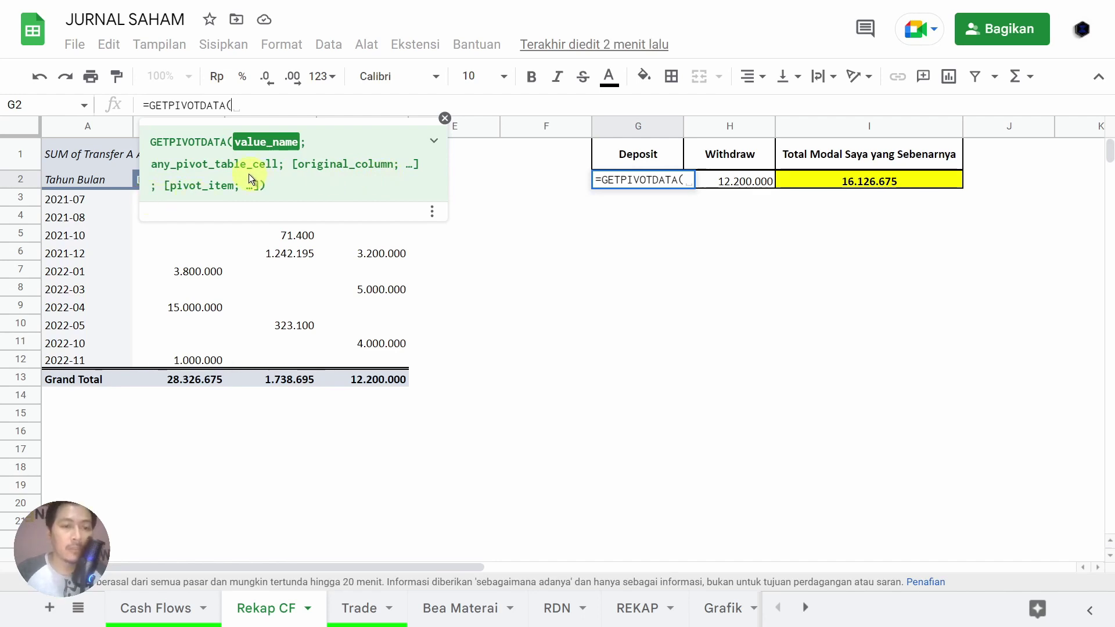
{"action": "left_click", "coordinate": [436, 144]}
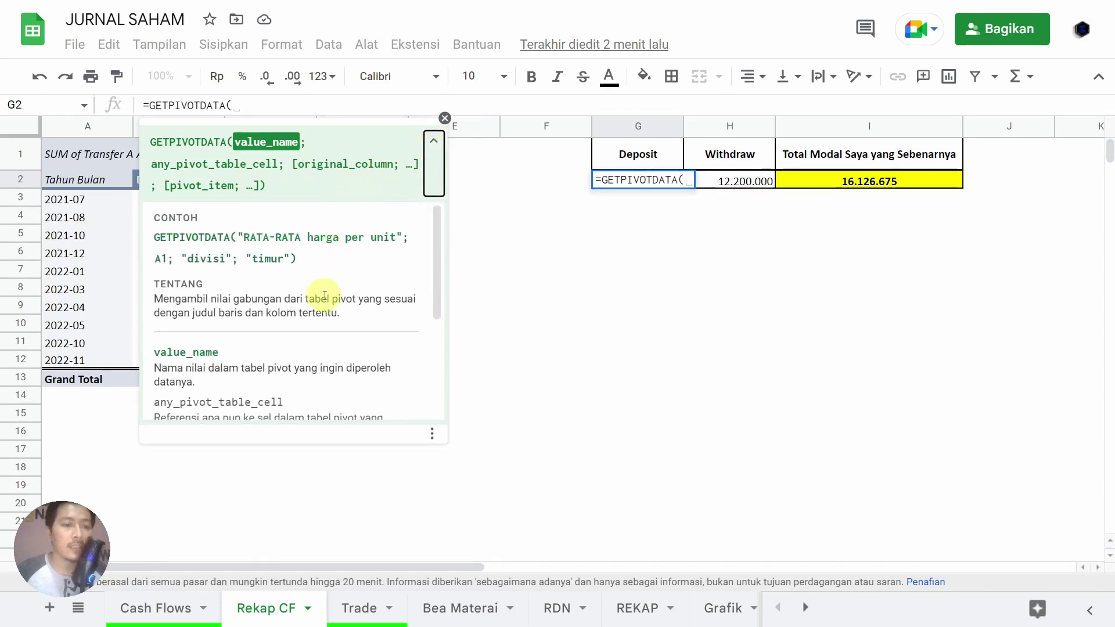
{"action": "scroll", "coordinate": [325, 295], "scroll_direction": "down", "scroll_amount": 4}
{"action": "scroll", "coordinate": [324, 299], "scroll_direction": "up", "scroll_amount": 3}
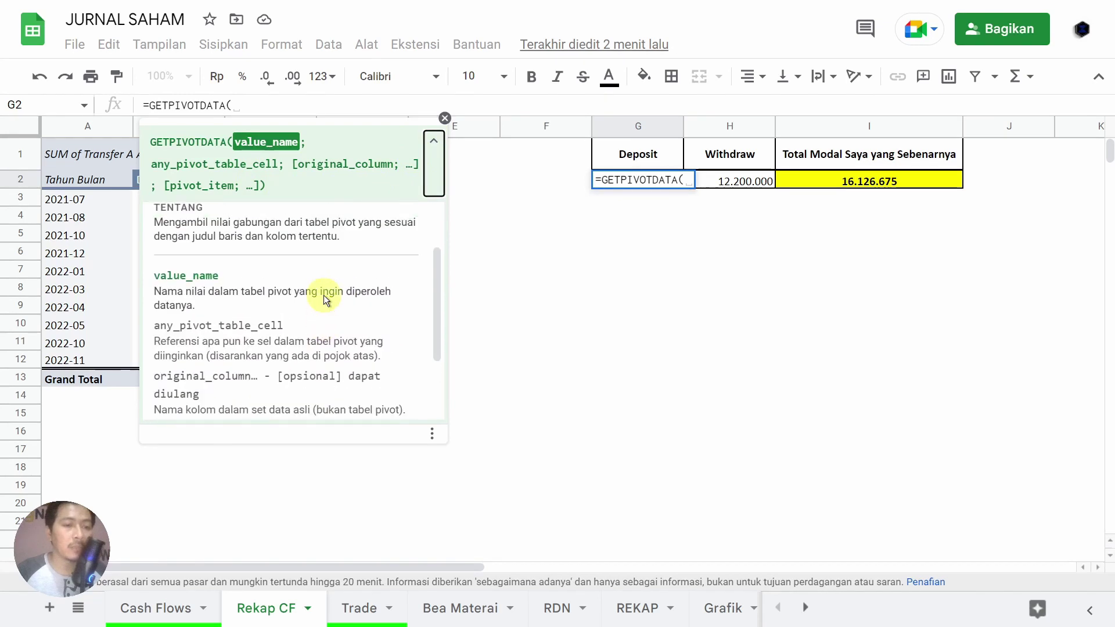
{"action": "scroll", "coordinate": [323, 295], "scroll_direction": "up", "scroll_amount": 1}
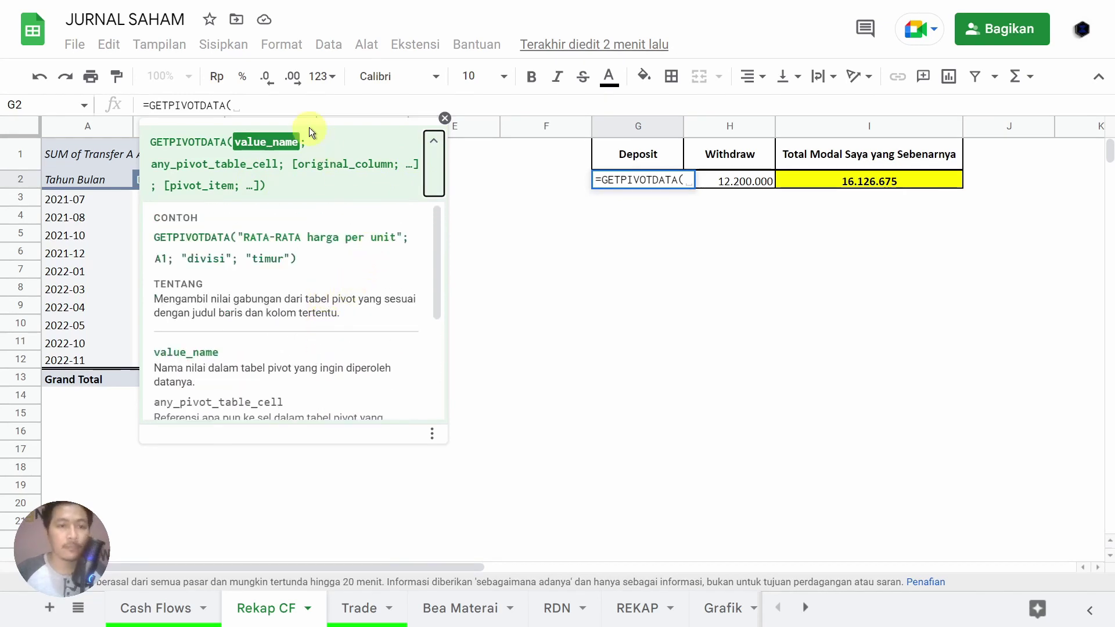
Step: Enter "Deposit" as the GETPIVOTDATA value name in G2 and reference pivot cell A1 as the second argument
{"action": "left_click", "coordinate": [287, 103]}
{"action": "type", "text": "\""}
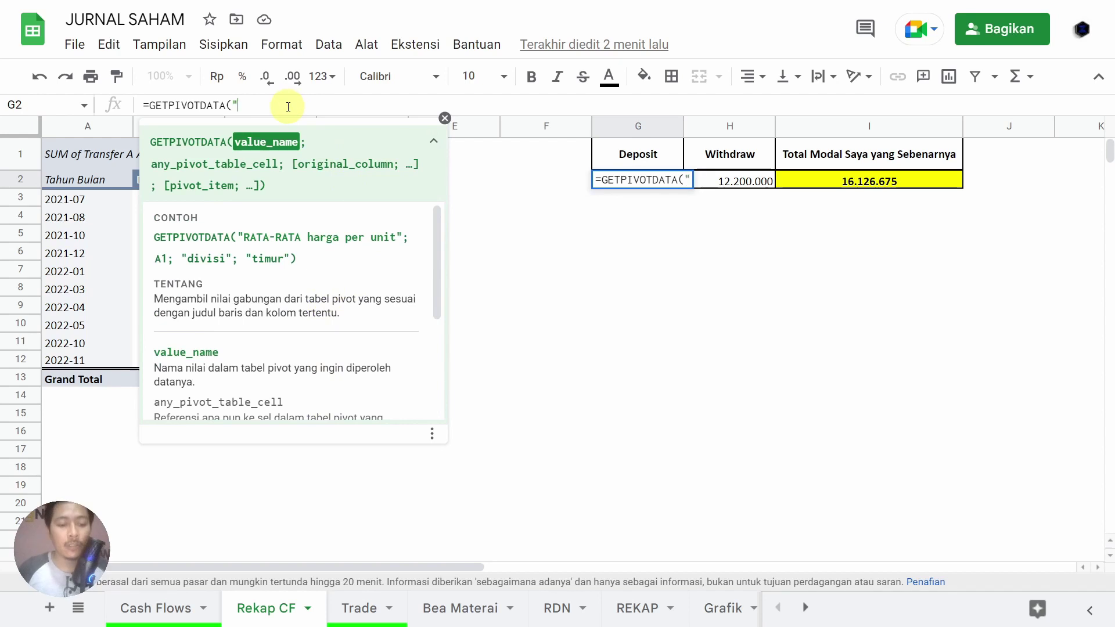
{"action": "type", "text": "Depo"}
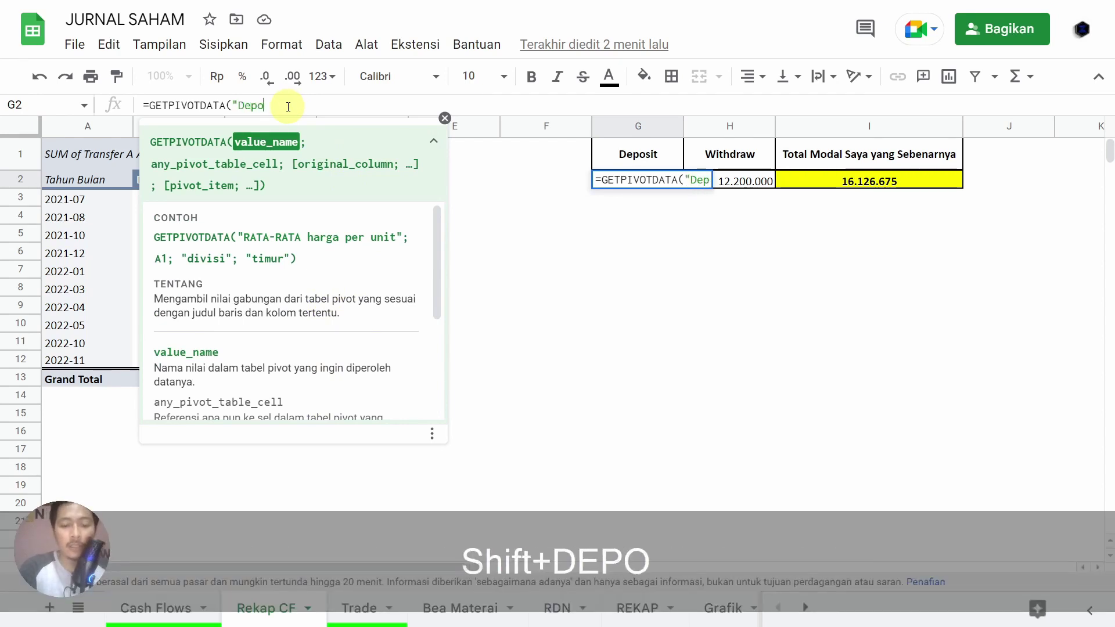
{"action": "type", "text": "sit\""}
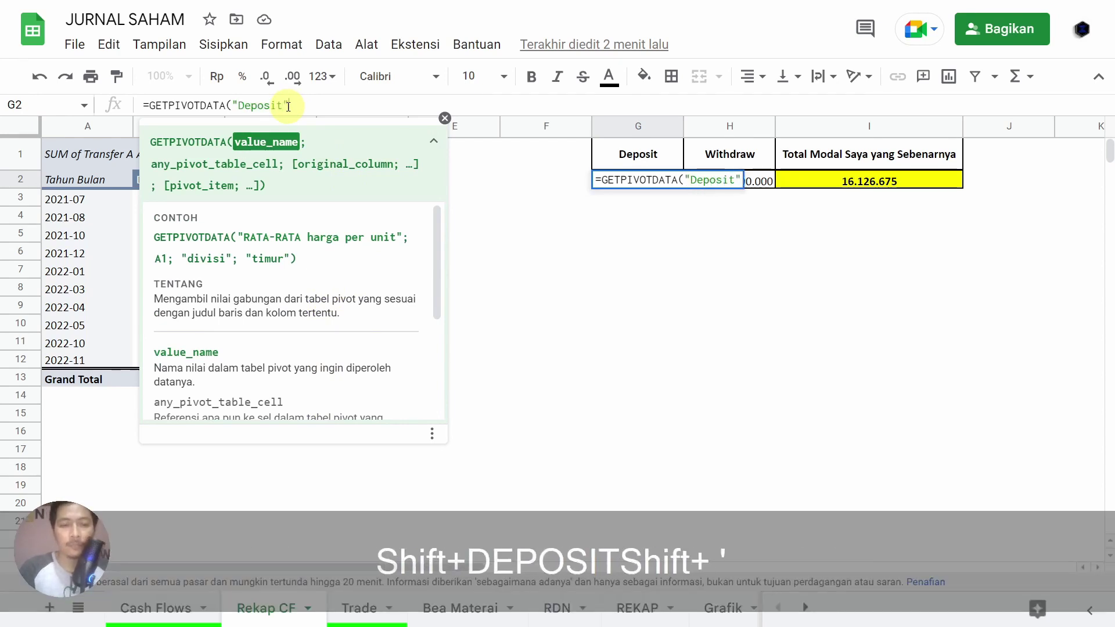
{"action": "type", "text": ";"}
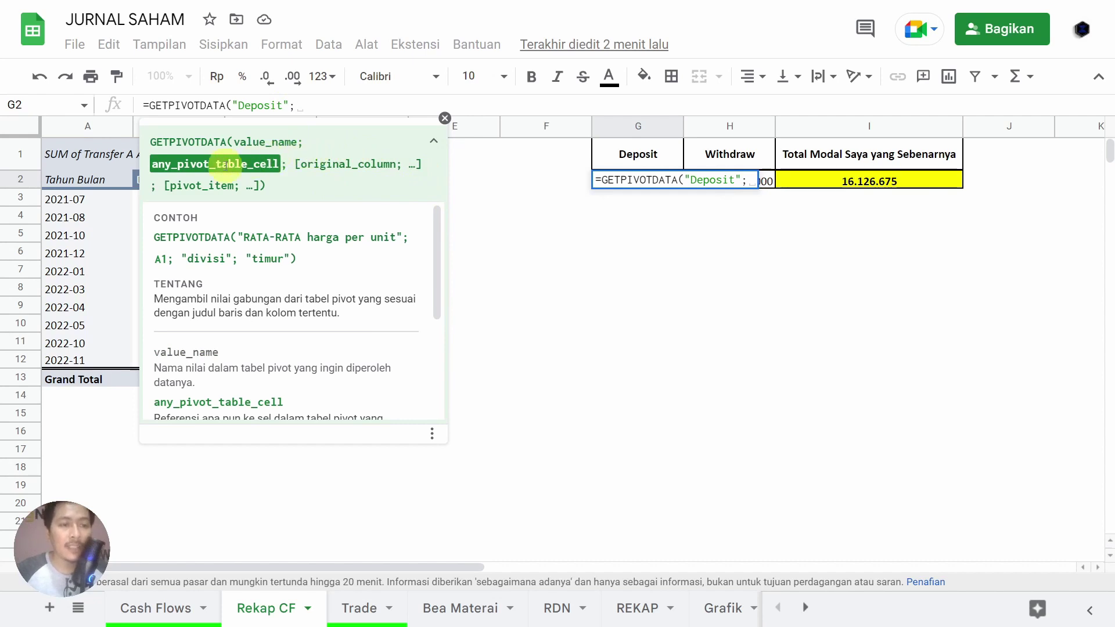
{"action": "left_click", "coordinate": [73, 161]}
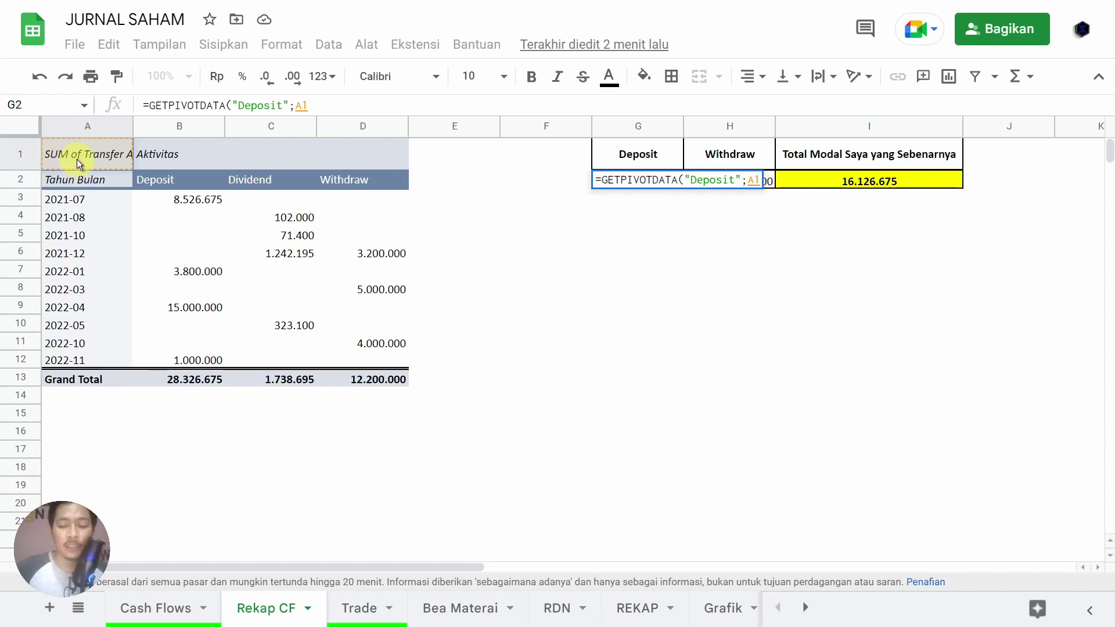
{"action": "type", "text": ";"}
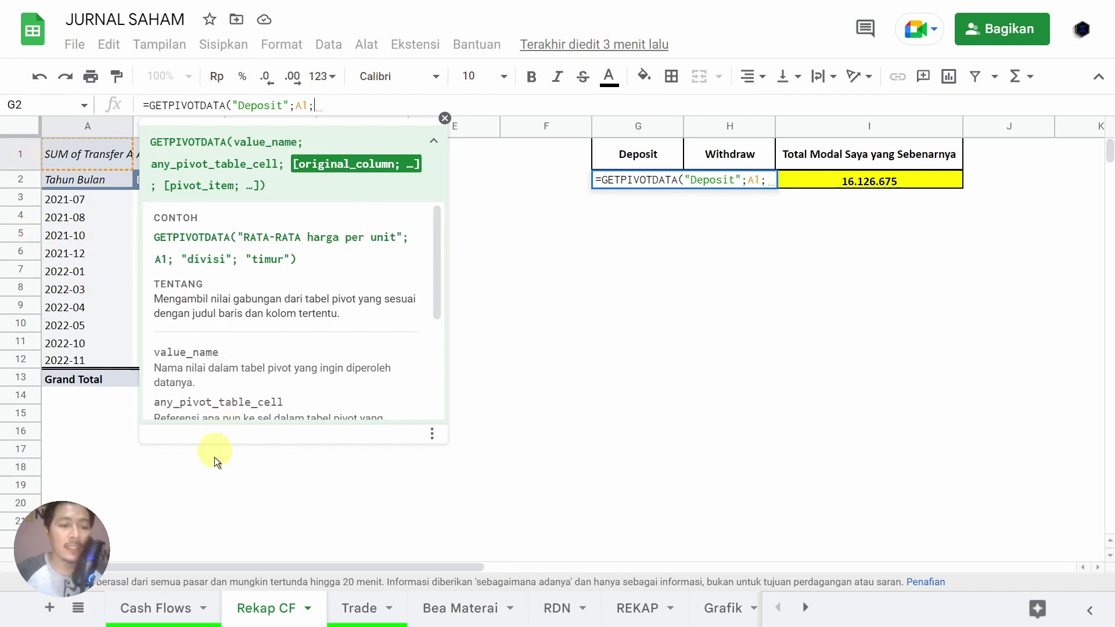
Step: Add the Aktivitas header, 'Cash Flows'!A1, as the original column argument of the G2 formula and return to the Rekap CF sheet
{"action": "left_click", "coordinate": [162, 608]}
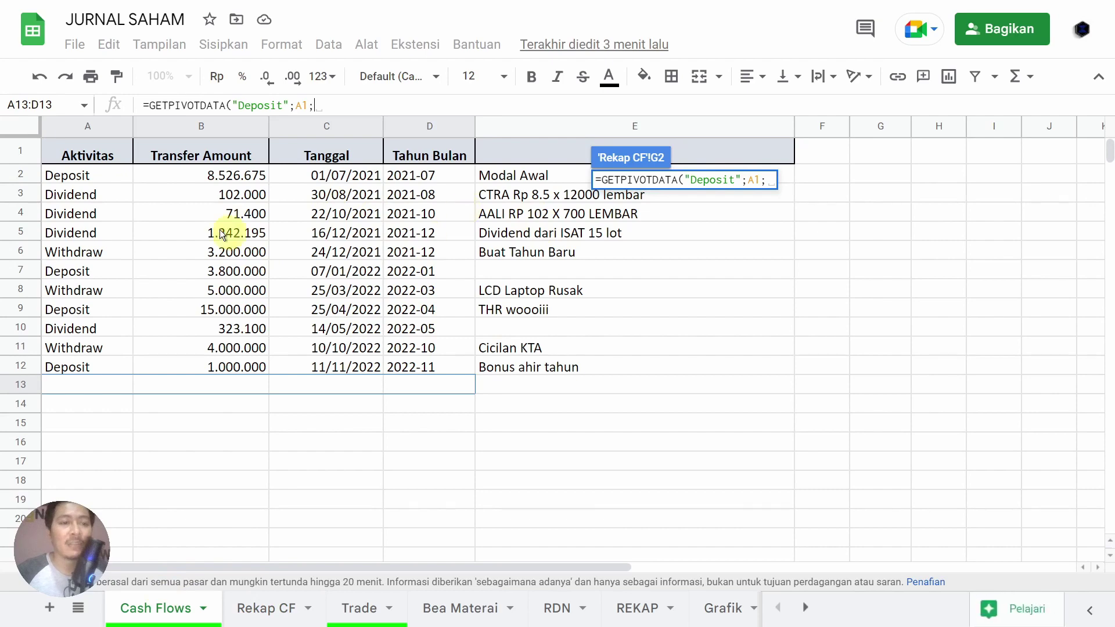
{"action": "left_click", "coordinate": [68, 154]}
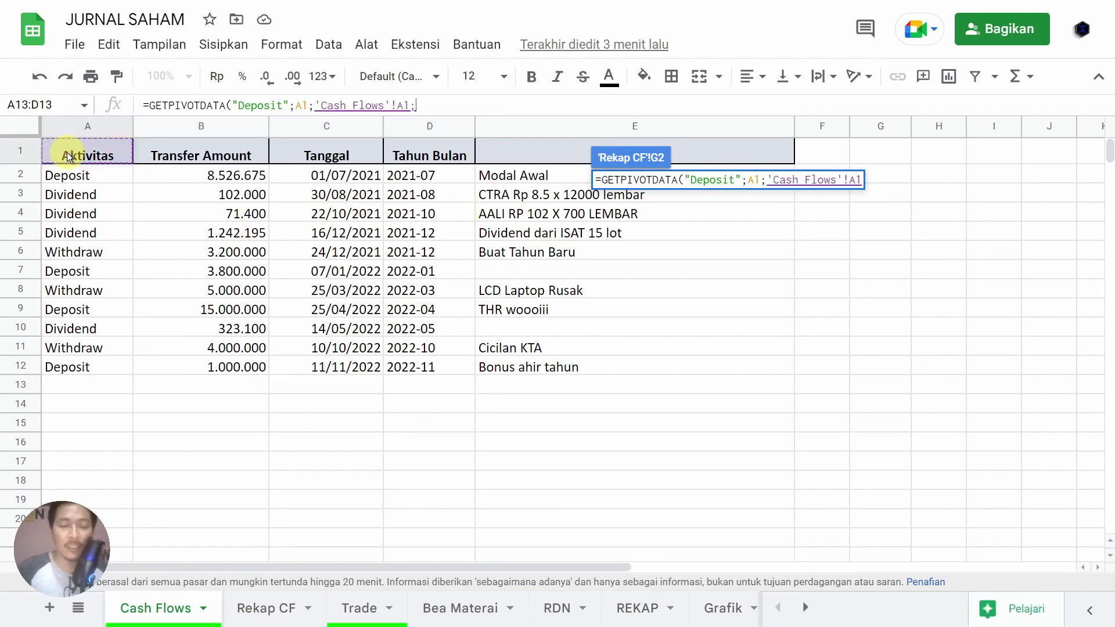
{"action": "type", "text": ";"}
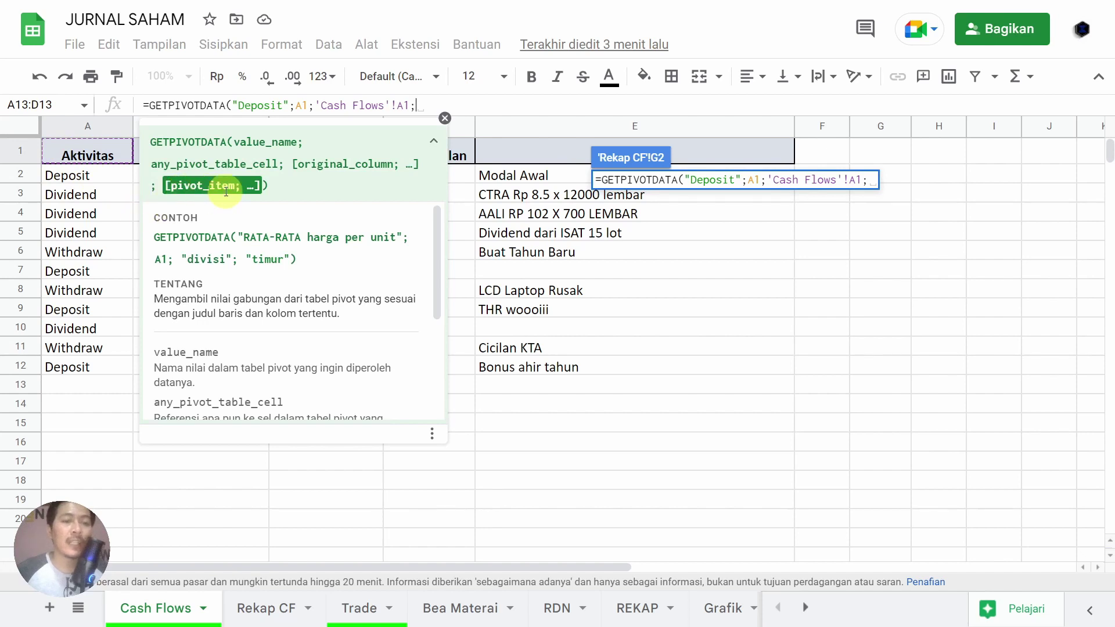
{"action": "left_click", "coordinate": [266, 610]}
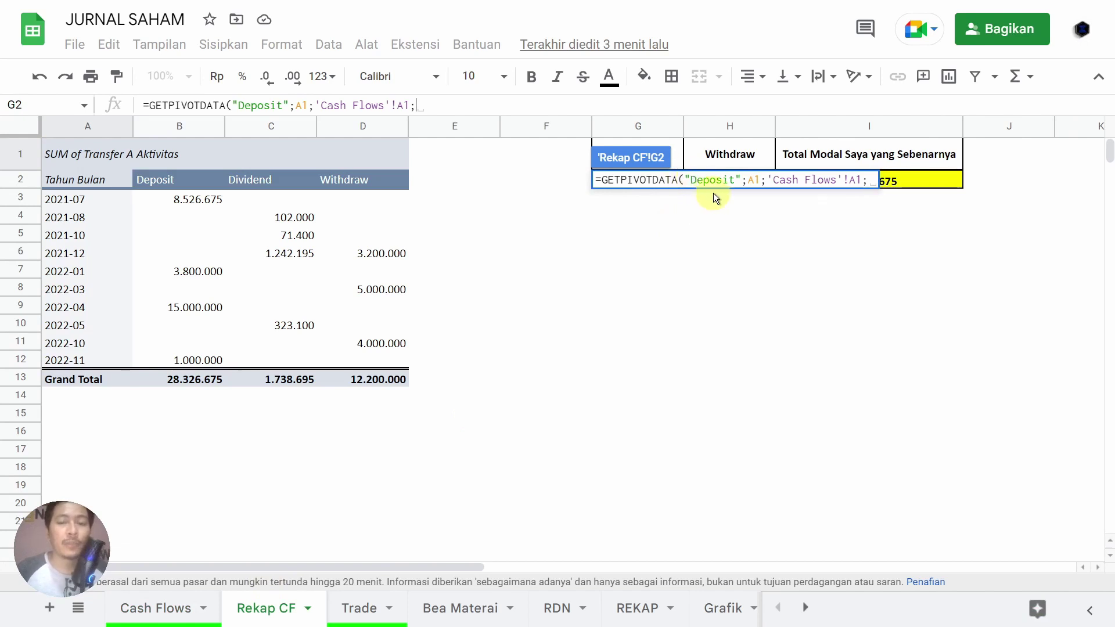
{"action": "left_click", "coordinate": [679, 154]}
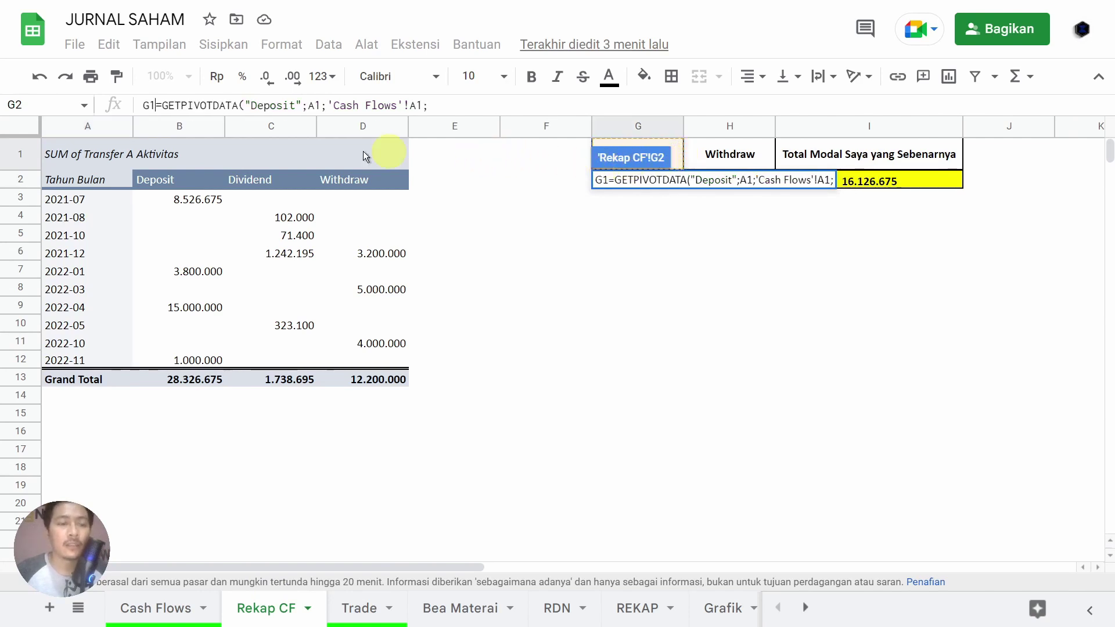
{"action": "left_click", "coordinate": [154, 106]}
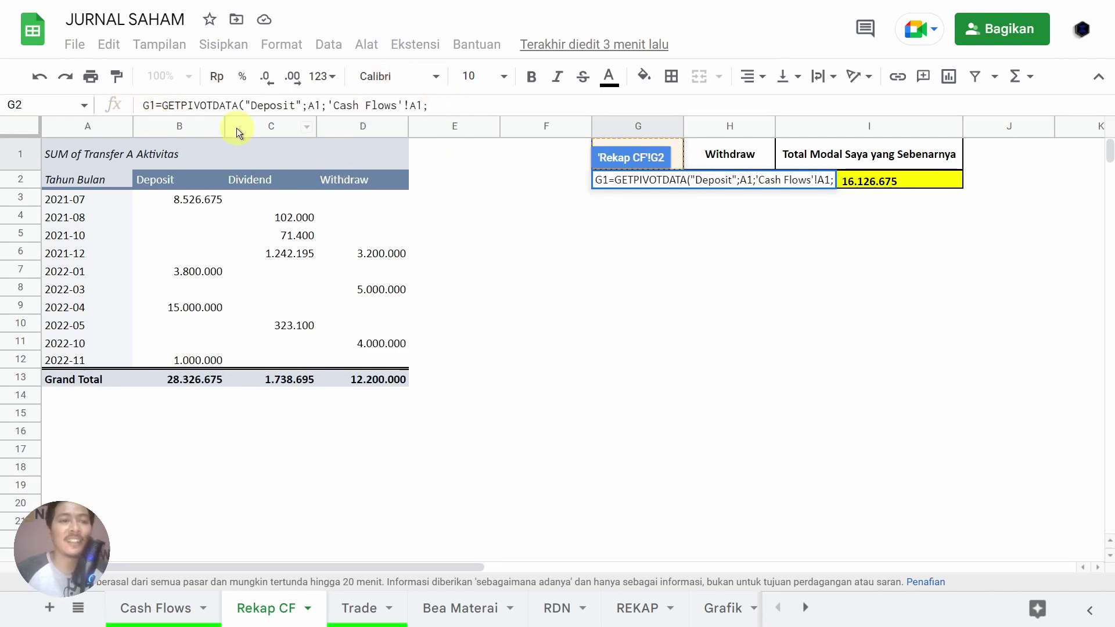
{"action": "key", "text": "BackSpace"}
{"action": "key", "text": "BackSpace"}
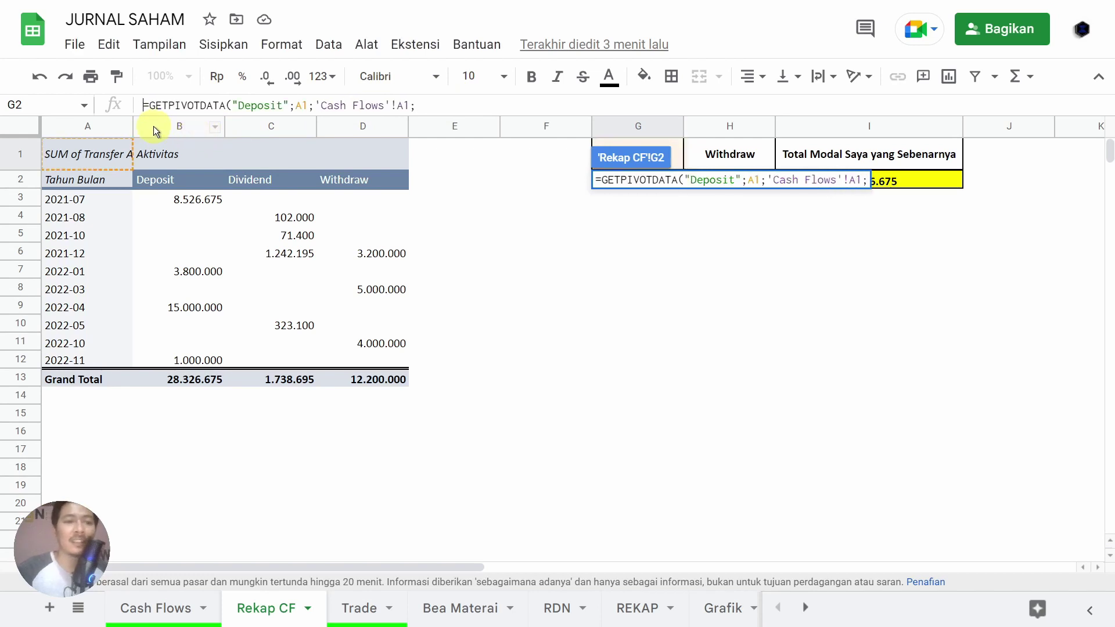
Step: Complete the G2 GETPIVOTDATA formula with the Deposit header cell G1 as the pivot item
{"action": "left_click", "coordinate": [454, 110]}
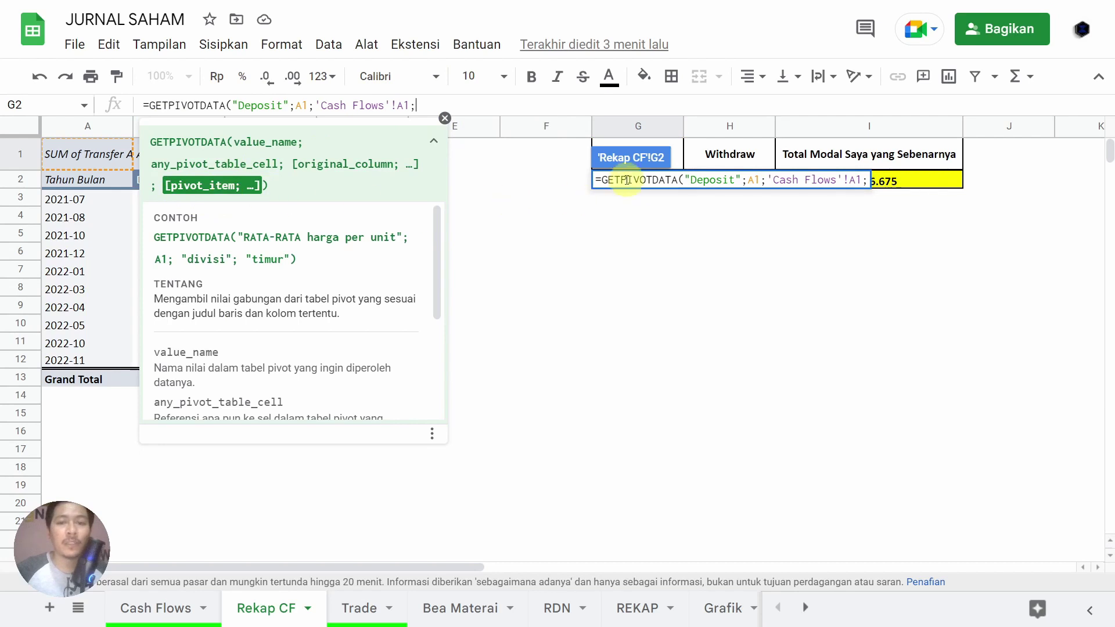
{"action": "left_click", "coordinate": [675, 147]}
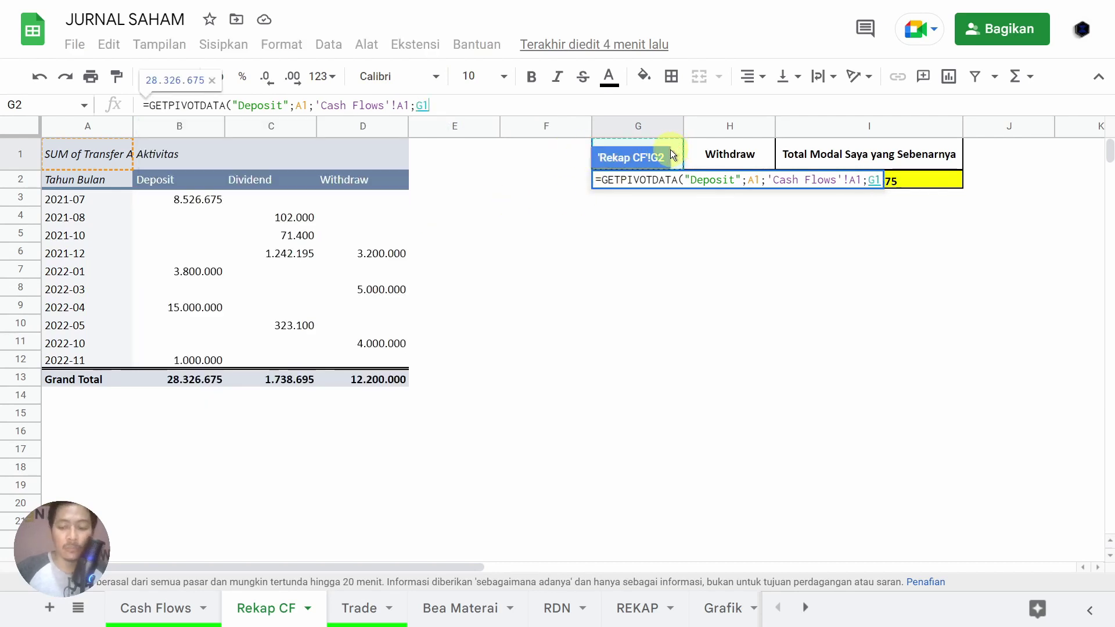
{"action": "key", "text": "Return"}
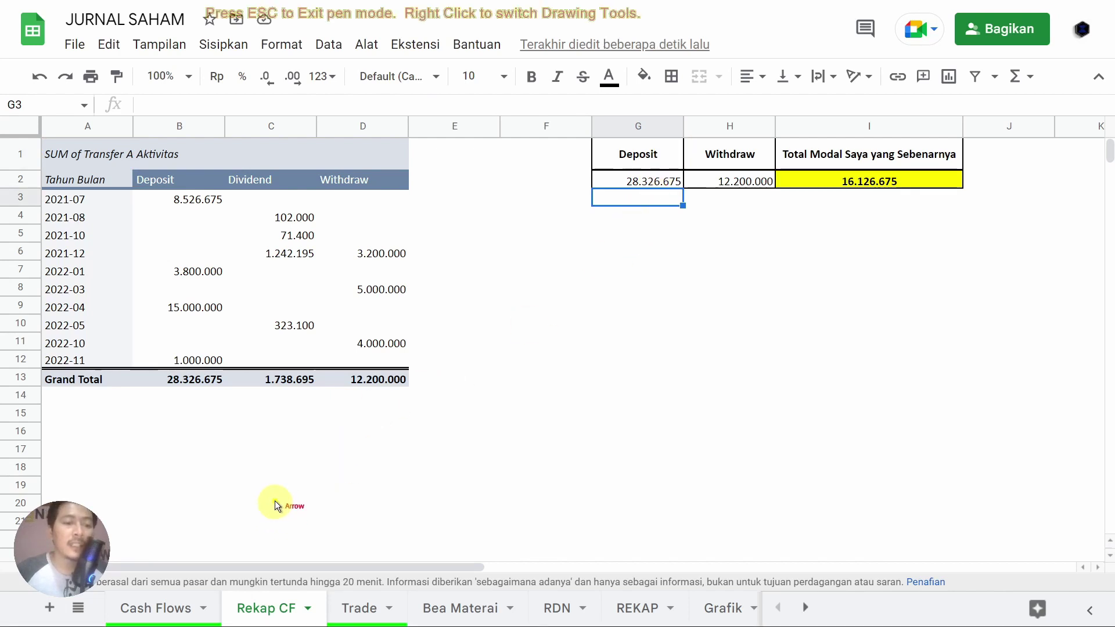
{"action": "left_click_drag", "start_coordinate": [275, 503], "coordinate": [198, 401]}
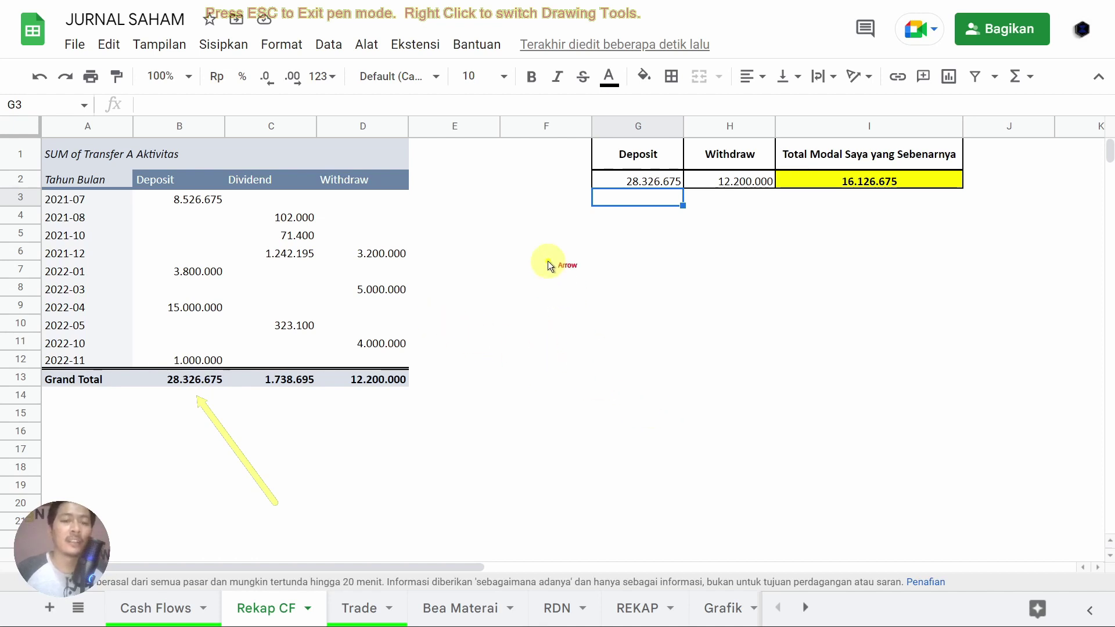
{"action": "left_click_drag", "start_coordinate": [510, 149], "coordinate": [183, 175]}
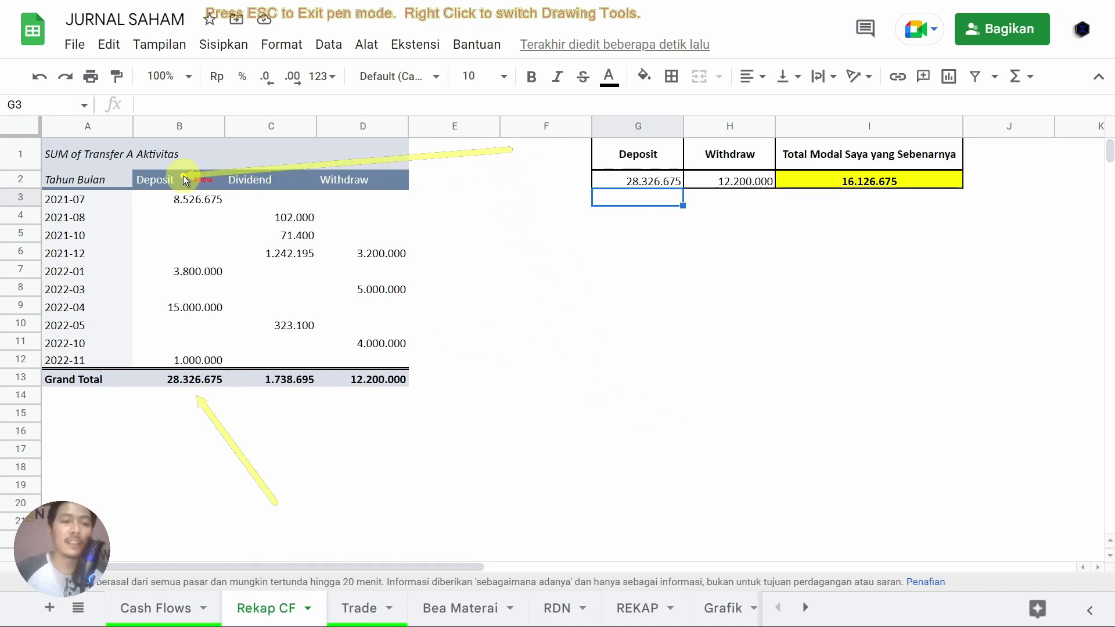
{"action": "key", "text": "Escape"}
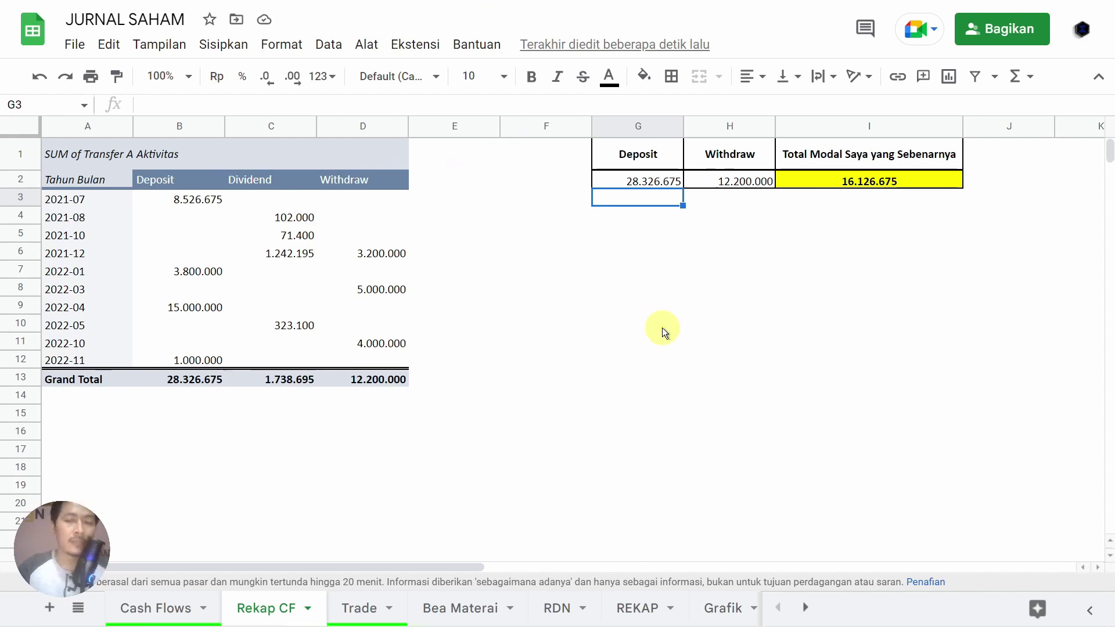
Step: Check the Withdraw formula in H2, and re-enter the total capital formula in I2 as =G2-H2
{"action": "left_click", "coordinate": [712, 179]}
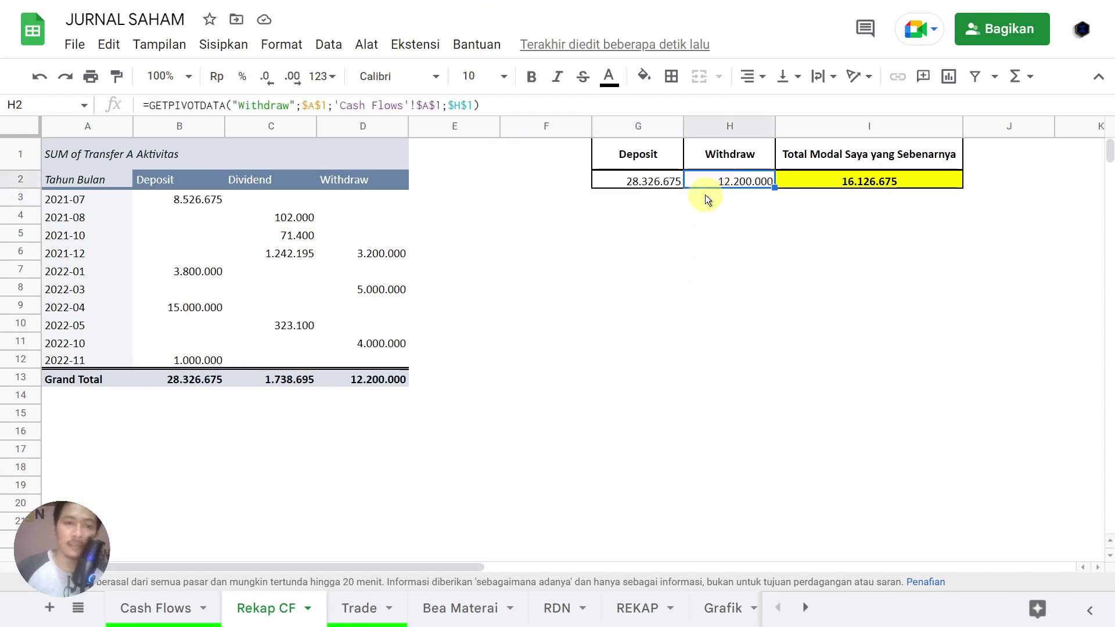
{"action": "left_click", "coordinate": [848, 180]}
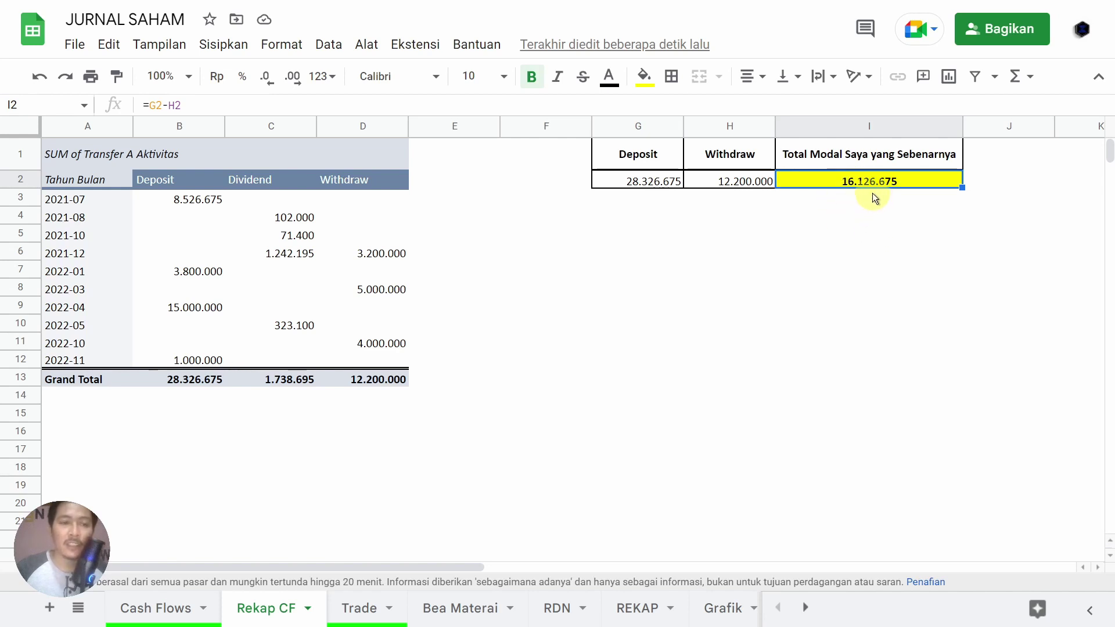
{"action": "type", "text": "="}
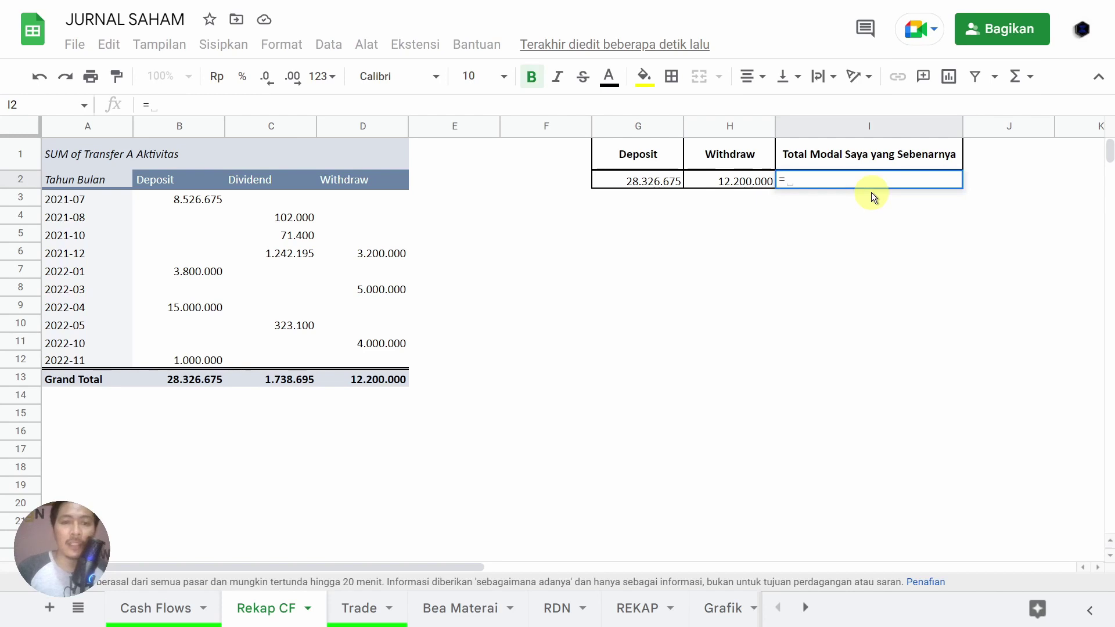
{"action": "key", "text": "Left"}
{"action": "key", "text": "Left"}
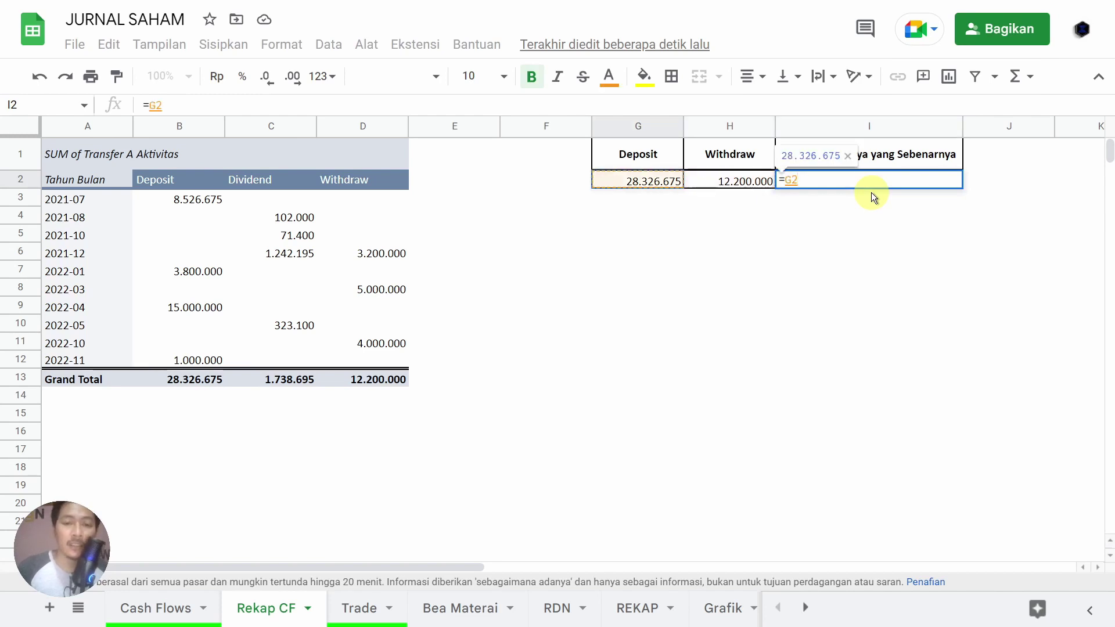
{"action": "type", "text": "-"}
{"action": "key", "text": "Left"}
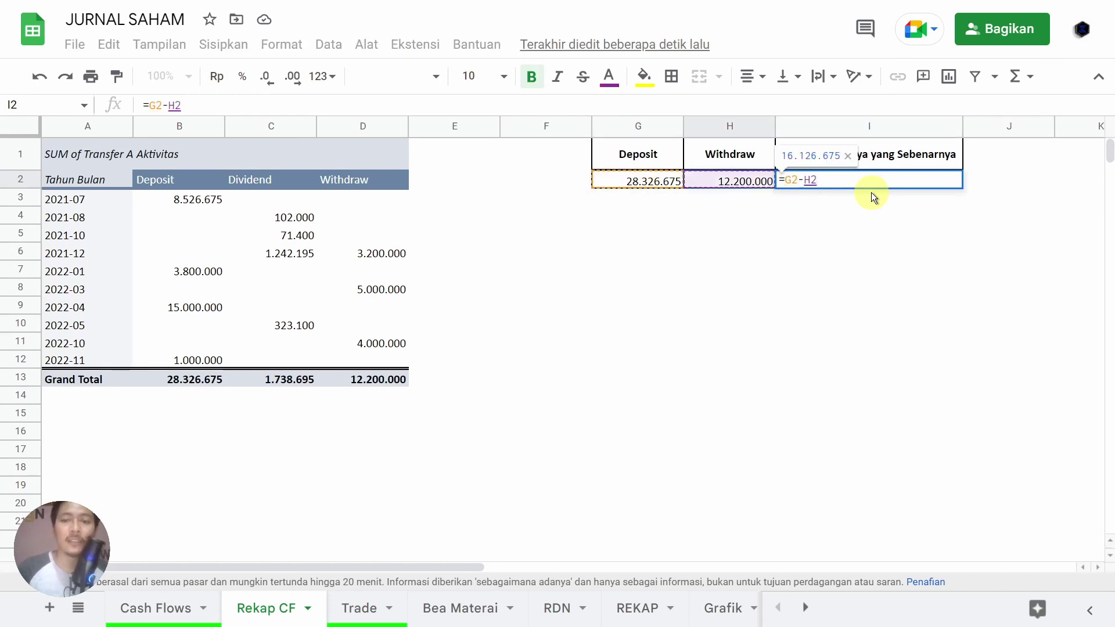
{"action": "key", "text": "Return"}
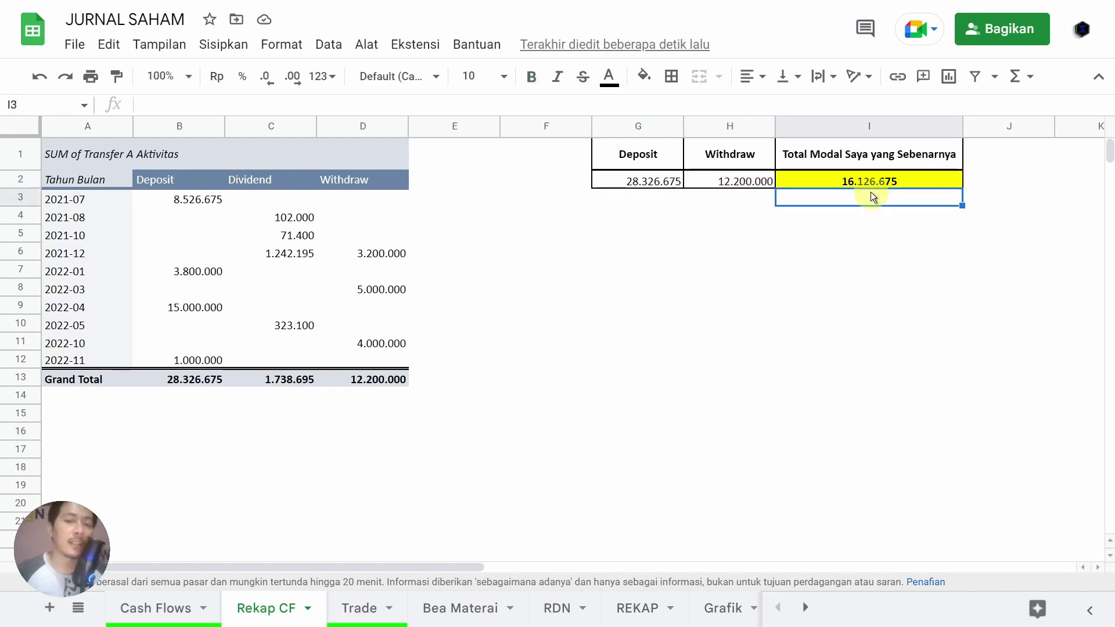
Step: Inspect the GETPIVOTDATA formulas in the Withdraw cell H2 and the Deposit cell G2
{"action": "left_click", "coordinate": [747, 185]}
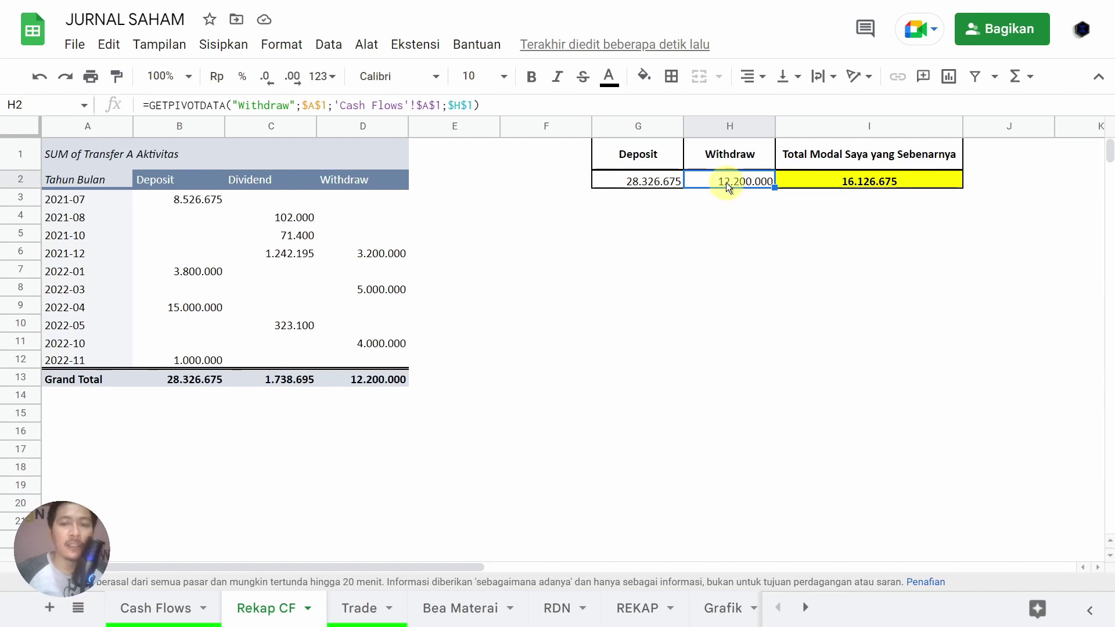
{"action": "left_click", "coordinate": [641, 179]}
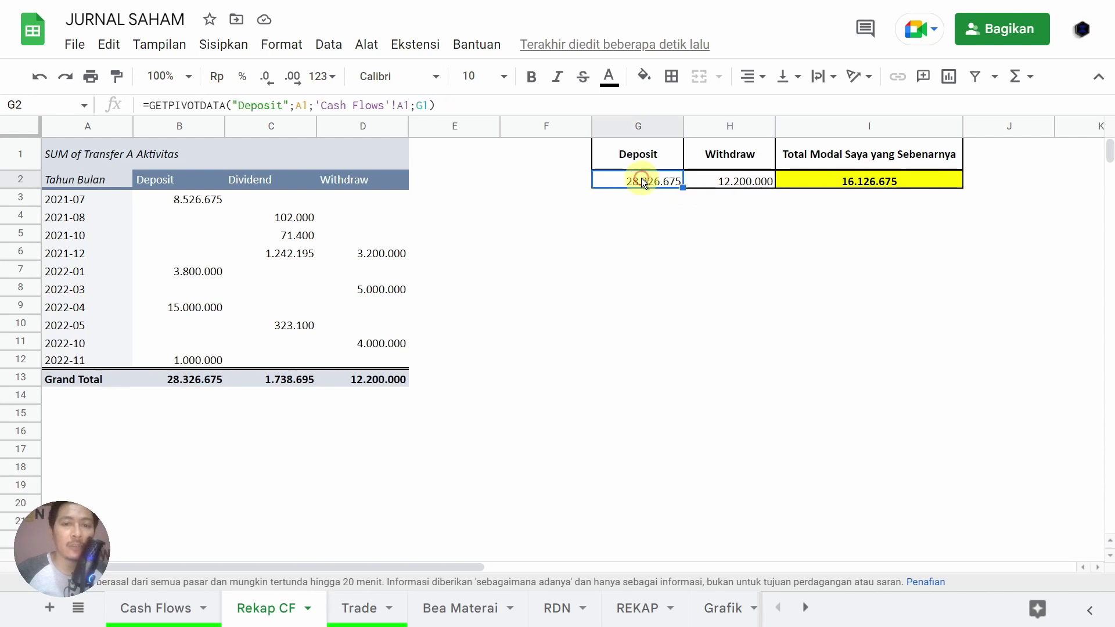
Step: Check the absolute references in the Withdraw formula in H2, and fill it down through H10
{"action": "left_click", "coordinate": [739, 181]}
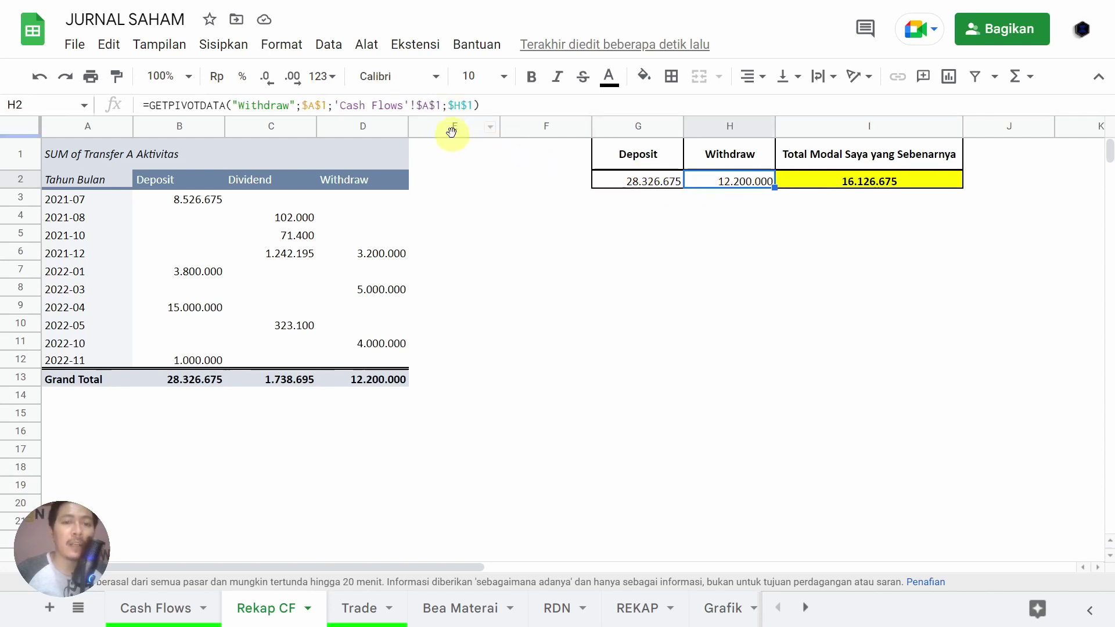
{"action": "left_click", "coordinate": [451, 106]}
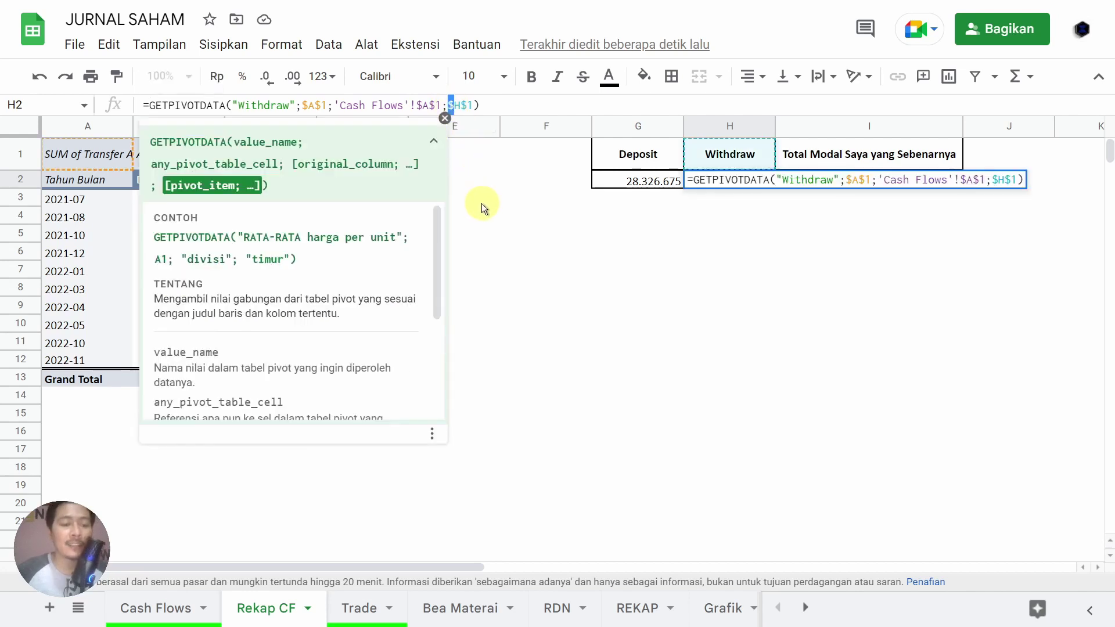
{"action": "key", "text": "Escape"}
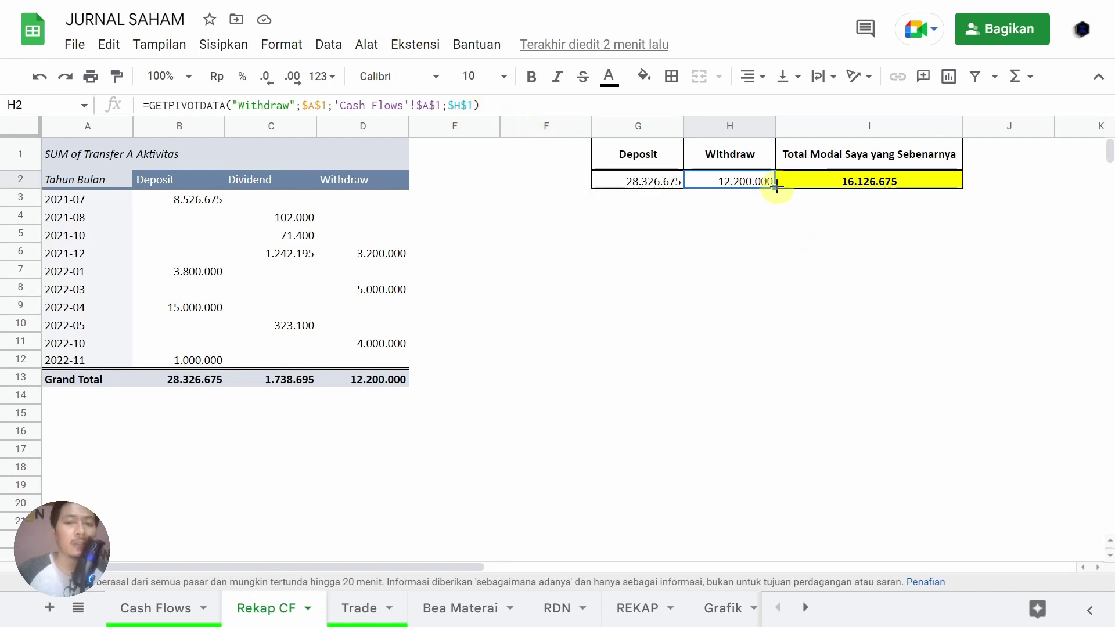
{"action": "left_click_drag", "start_coordinate": [776, 190], "coordinate": [755, 339]}
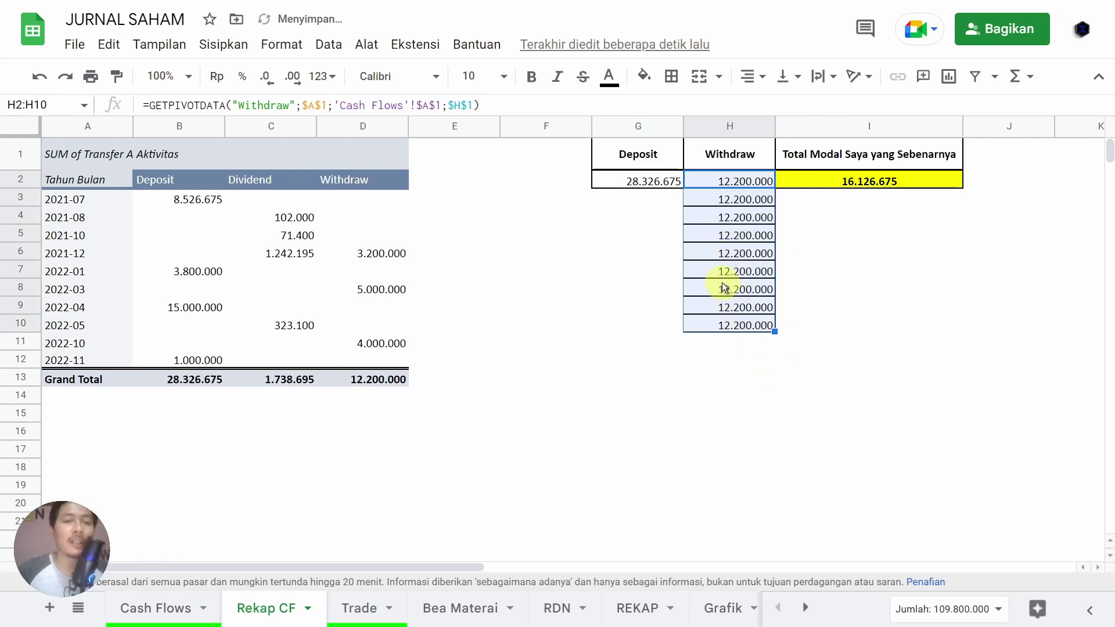
Step: Fill the Deposit formula with relative references from G2 down through G11 and inspect the copied cells
{"action": "left_click", "coordinate": [638, 181]}
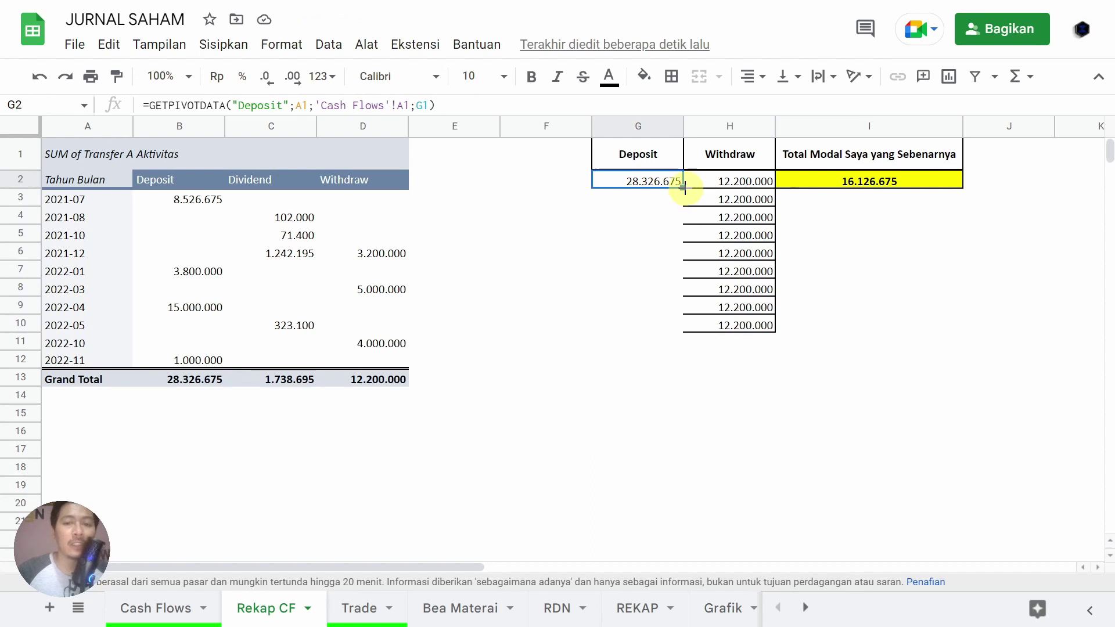
{"action": "left_click_drag", "start_coordinate": [685, 187], "coordinate": [685, 347]}
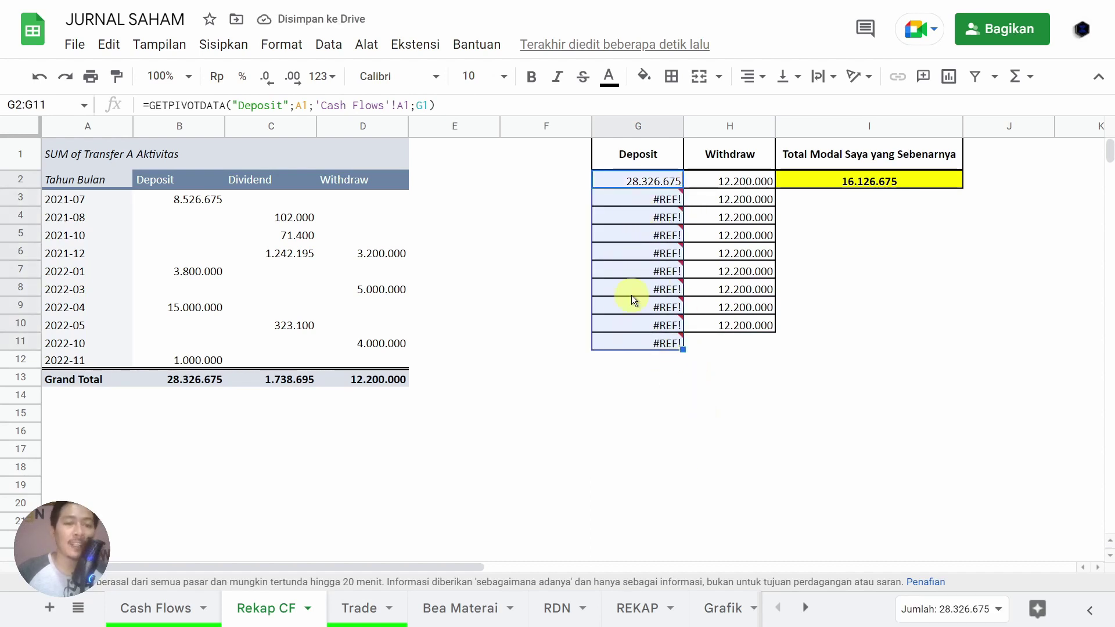
{"action": "mouse_move", "coordinate": [655, 249]}
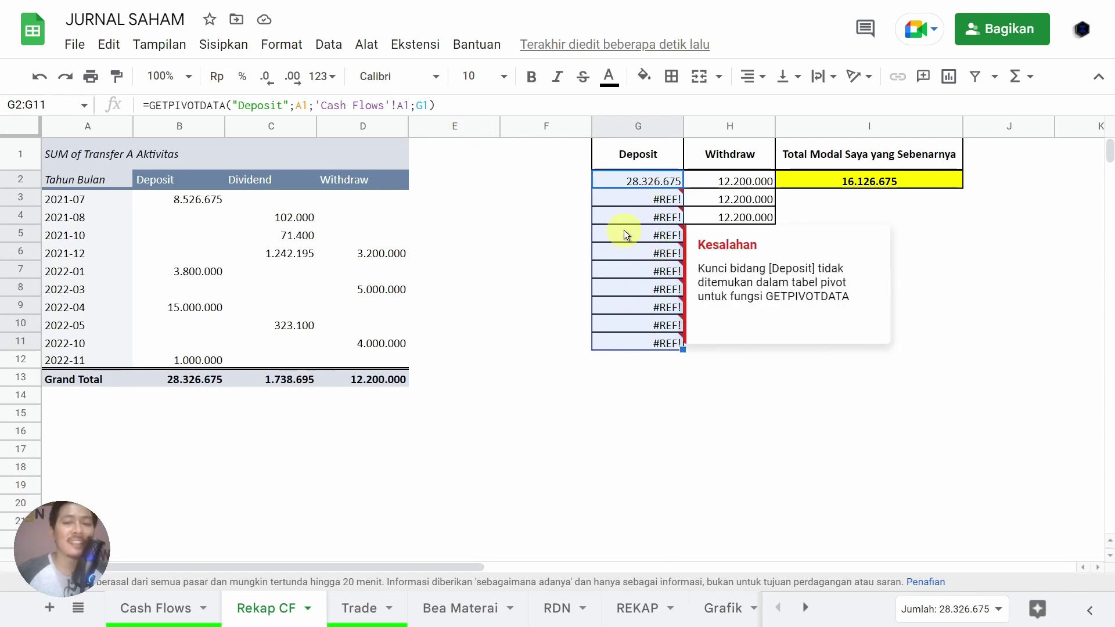
Step: Clear G3:G11, then undo this clearing together with the fills in the Deposit and Withdraw columns
{"action": "left_click_drag", "start_coordinate": [620, 196], "coordinate": [622, 340]}
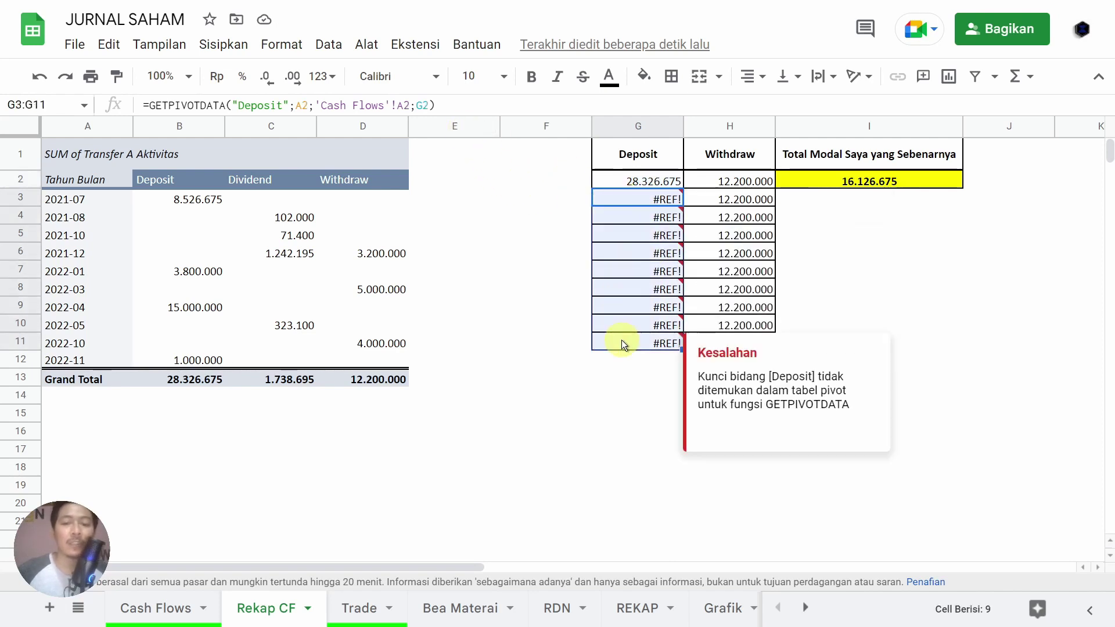
{"action": "key", "text": "Delete"}
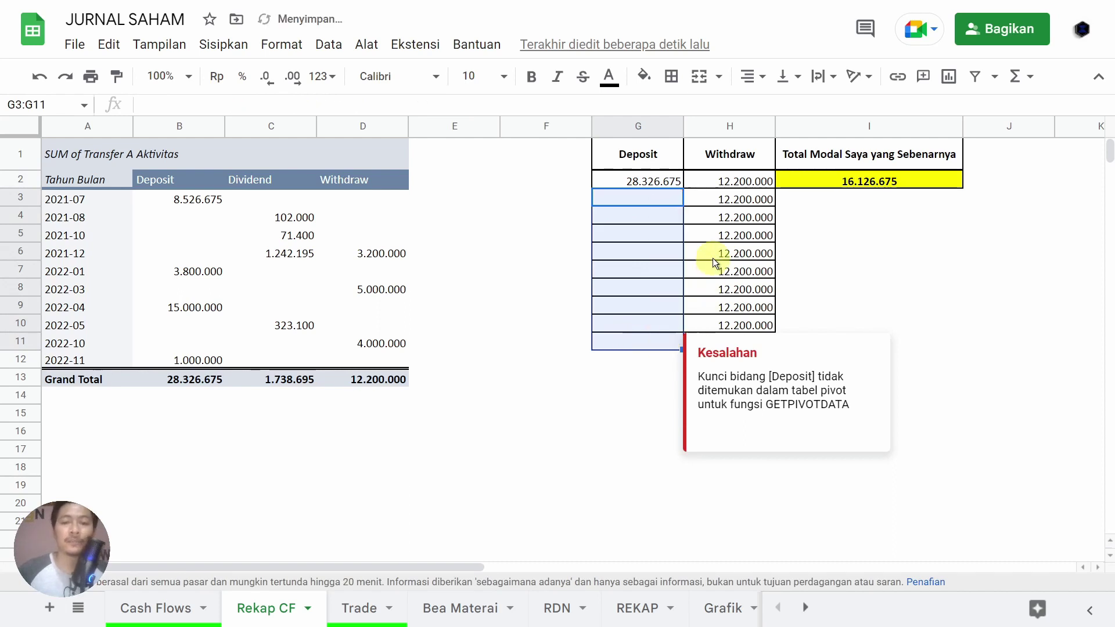
{"action": "key", "text": "ctrl+z"}
{"action": "key", "text": "ctrl+z"}
{"action": "key", "text": "ctrl+z"}
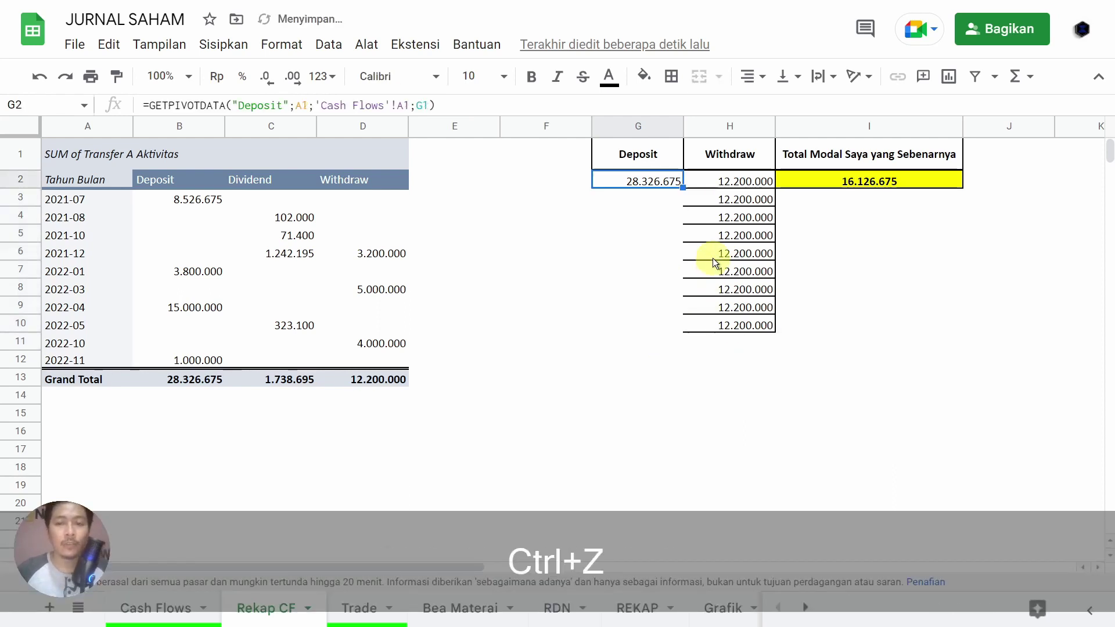
Step: Enter the test formula =$H$2+G2 in H7, with an absolute Withdraw reference and a relative Deposit reference
{"action": "left_click", "coordinate": [713, 265]}
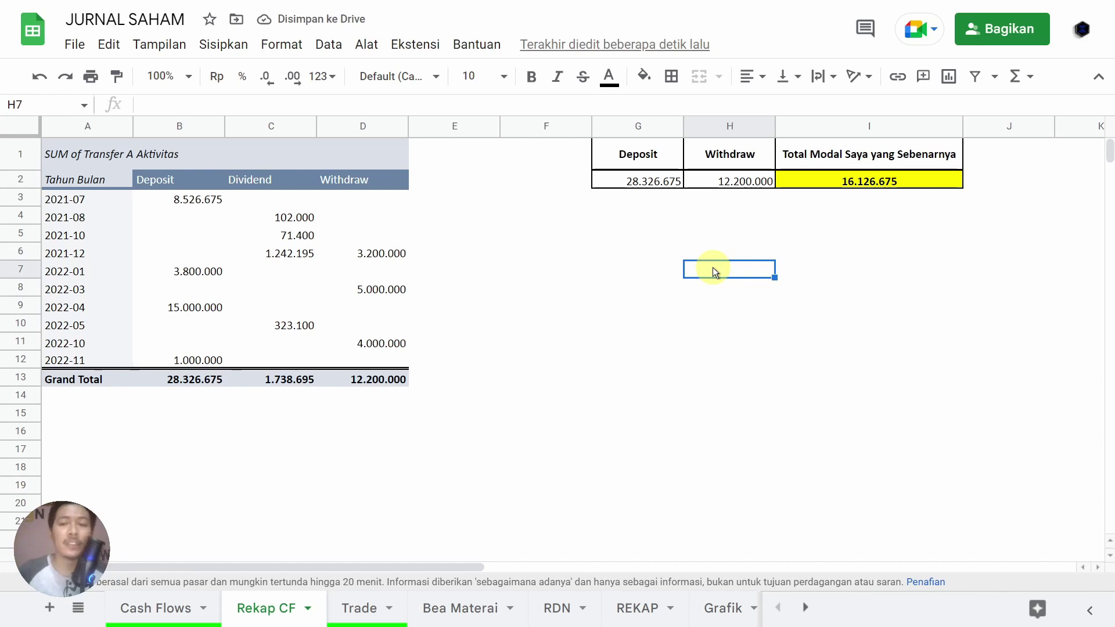
{"action": "type", "text": "="}
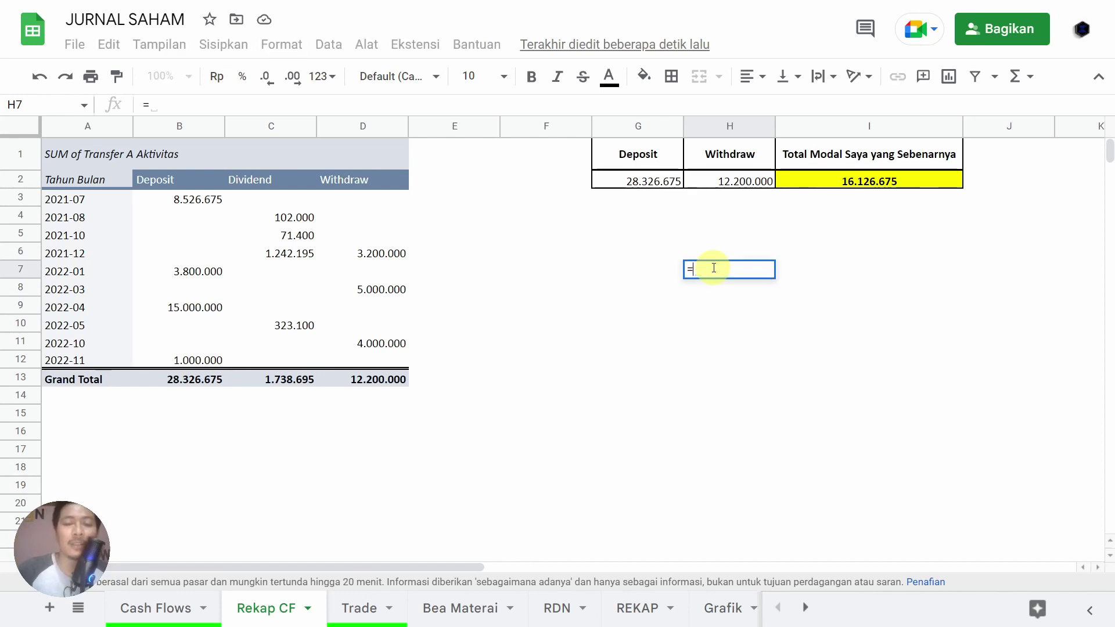
{"action": "key", "text": "Up"}
{"action": "key", "text": "Up"}
{"action": "key", "text": "Up"}
{"action": "key", "text": "Up"}
{"action": "key", "text": "Up"}
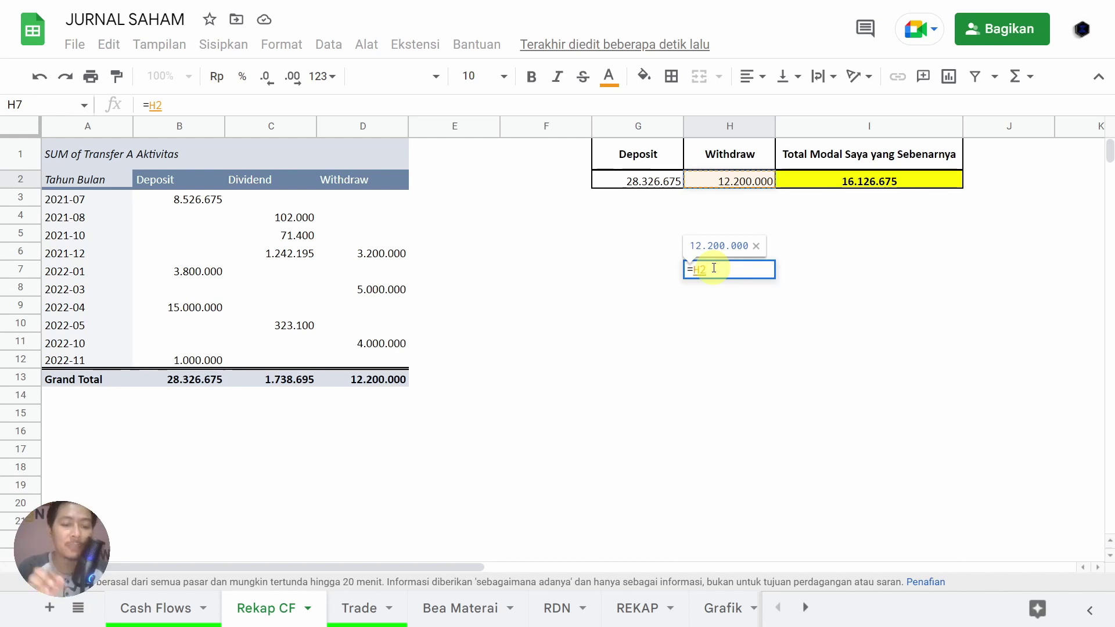
{"action": "key", "text": "F4"}
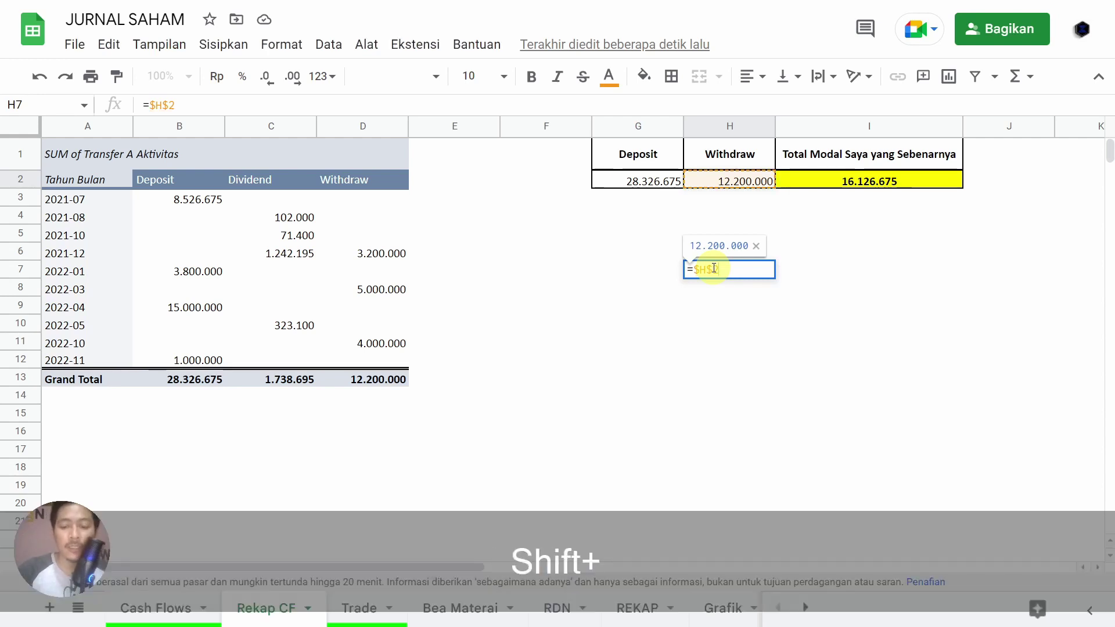
{"action": "type", "text": "+"}
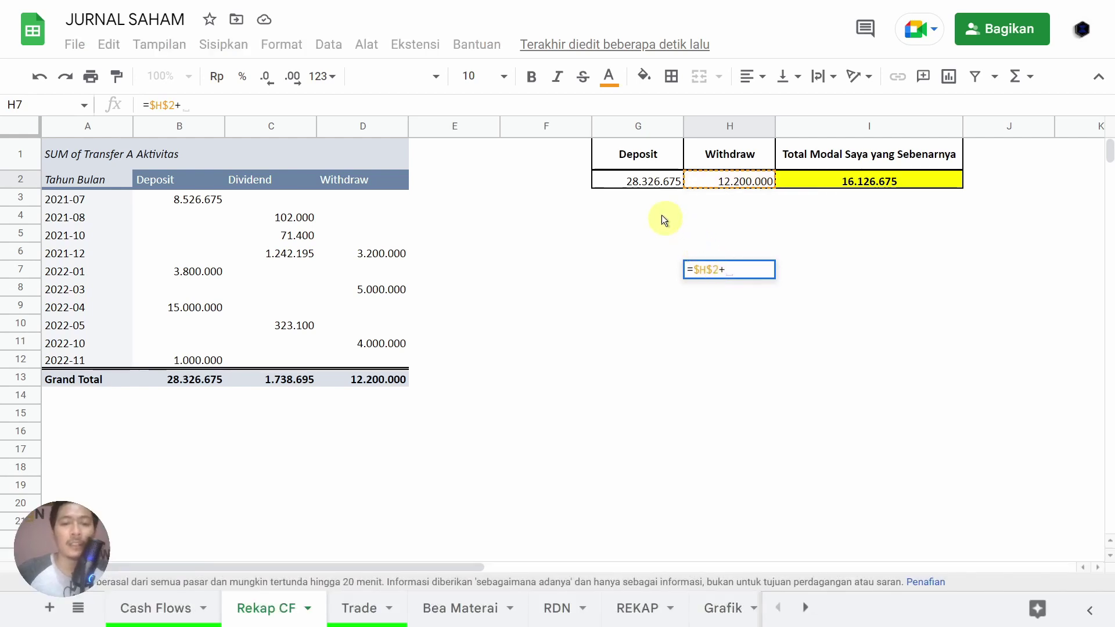
{"action": "left_click", "coordinate": [637, 181]}
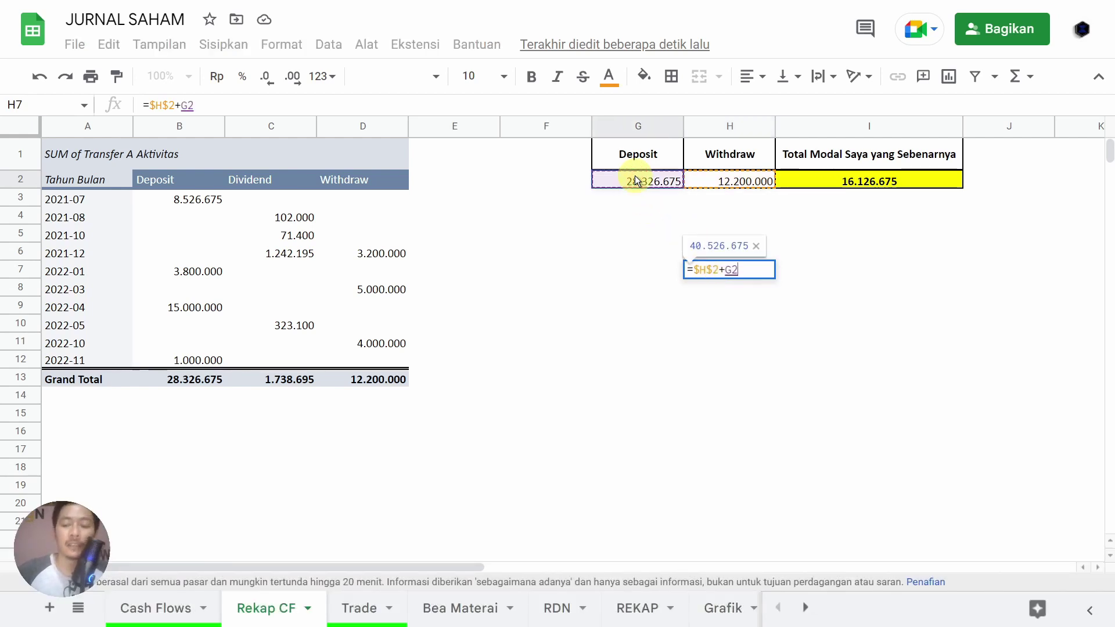
{"action": "key", "text": "Return"}
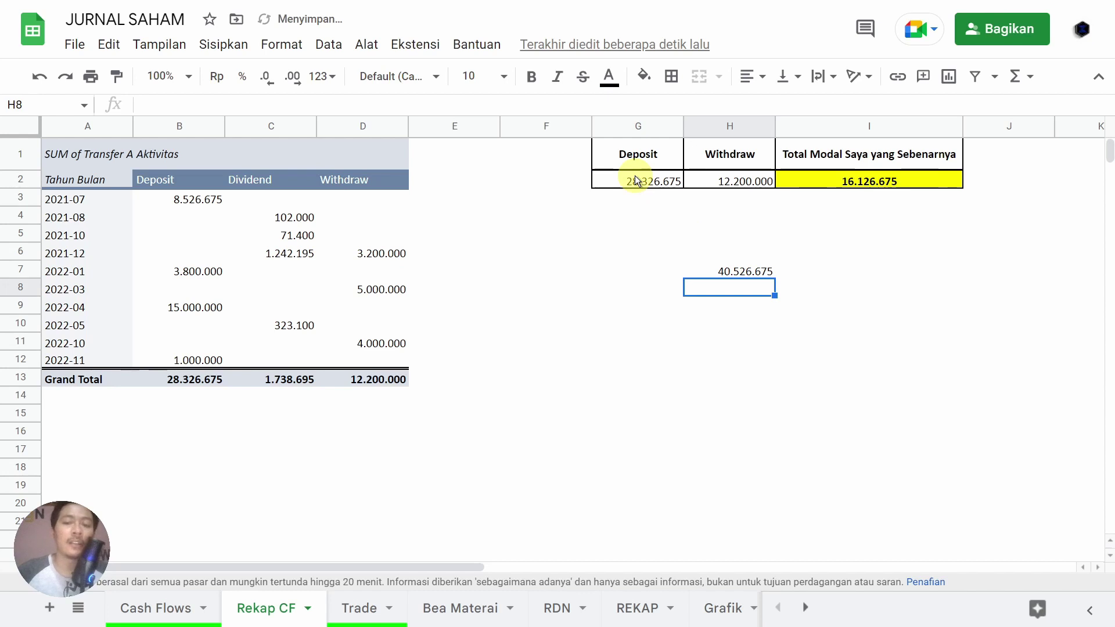
Step: Fill the test formula from H7 down through H15 and check the references in the copied cells
{"action": "left_click", "coordinate": [756, 273]}
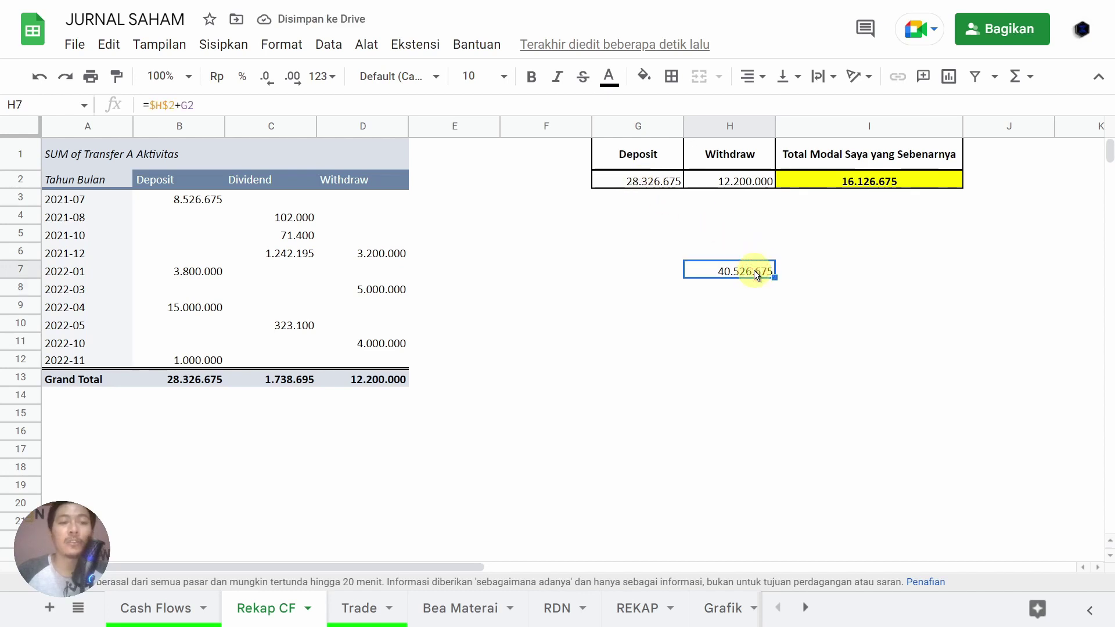
{"action": "left_click_drag", "start_coordinate": [777, 277], "coordinate": [776, 414]}
{"action": "left_click", "coordinate": [739, 292]}
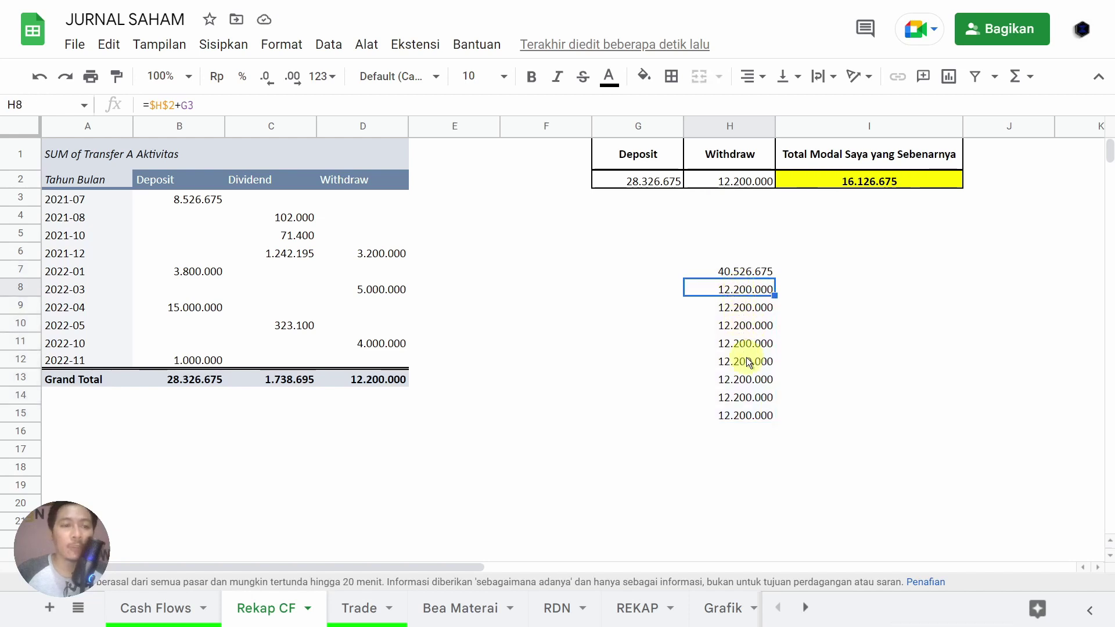
{"action": "left_click", "coordinate": [741, 308]}
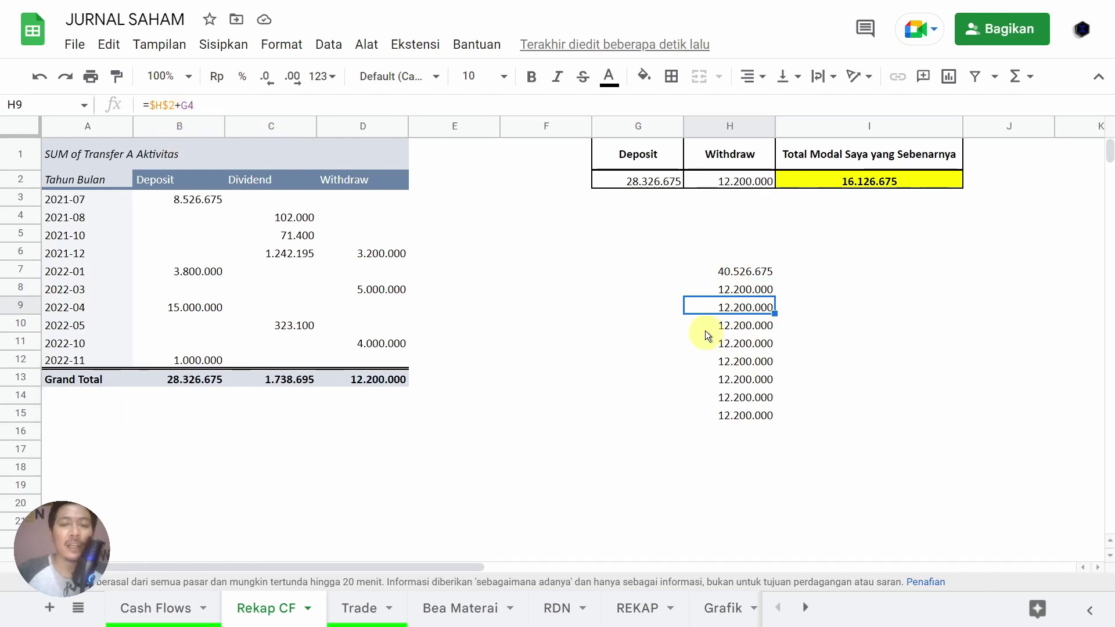
{"action": "key", "text": "Down"}
{"action": "key", "text": "Down"}
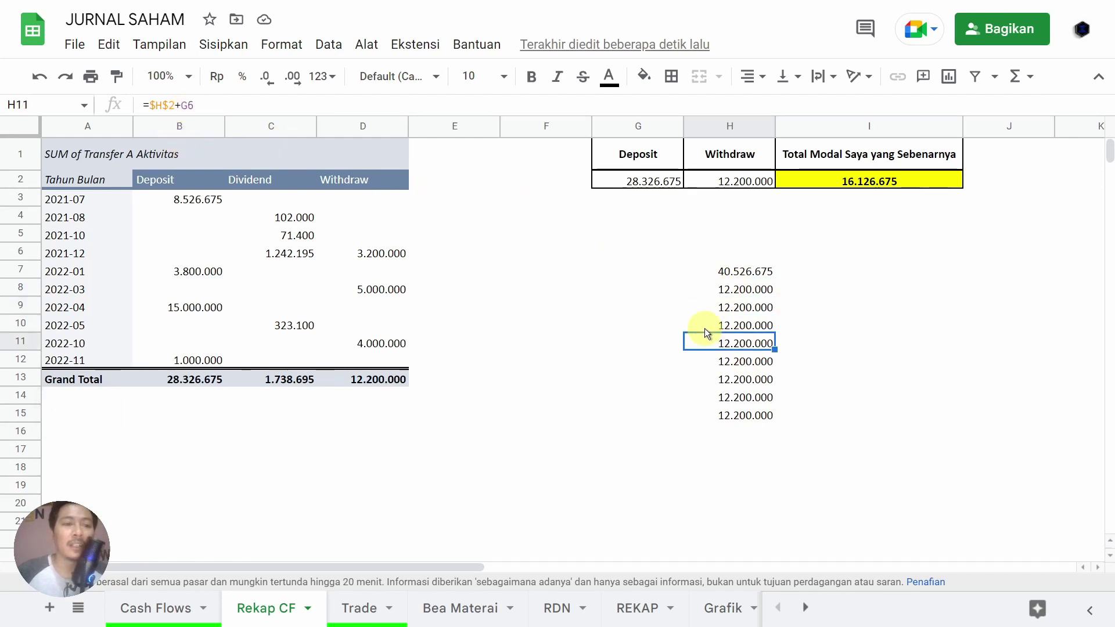
{"action": "key", "text": "Down"}
{"action": "key", "text": "Down"}
{"action": "key", "text": "Down"}
{"action": "key", "text": "Down"}
{"action": "key", "text": "Down"}
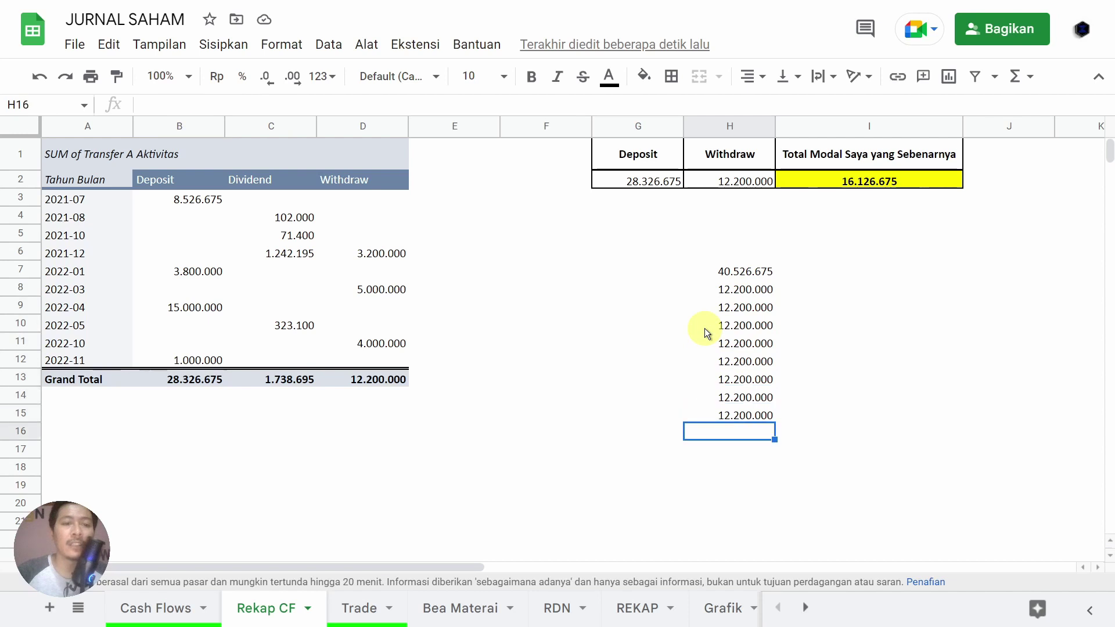
Step: Compare the fixed Withdraw cell H2 with the shifting Deposit-column cells that the copied test formulas reference
{"action": "left_click", "coordinate": [751, 181]}
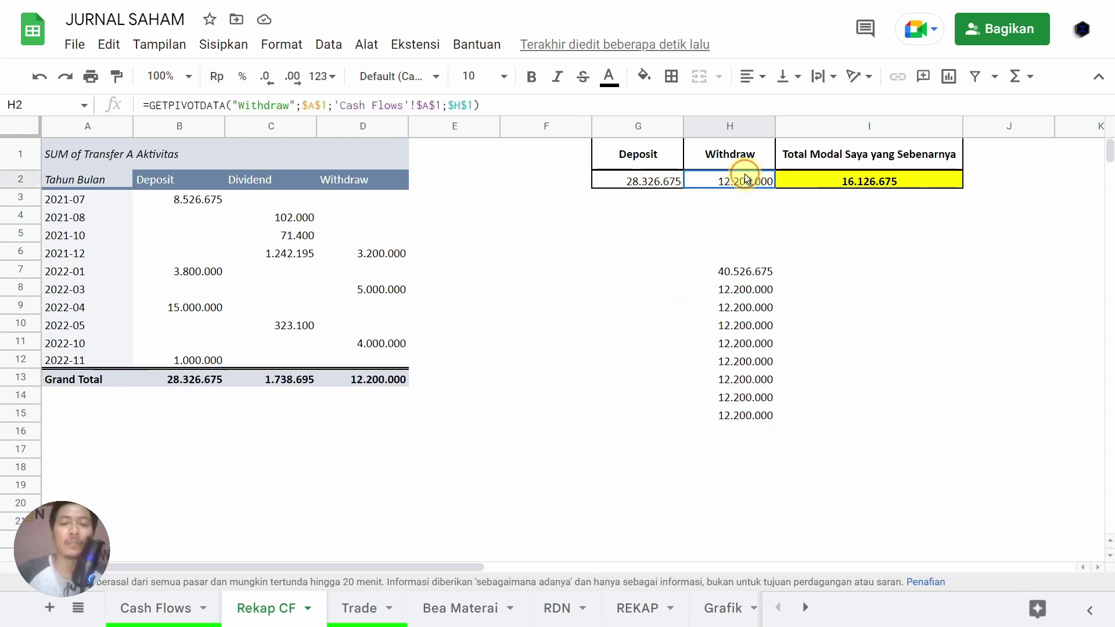
{"action": "left_click", "coordinate": [657, 203]}
{"action": "left_click", "coordinate": [733, 182]}
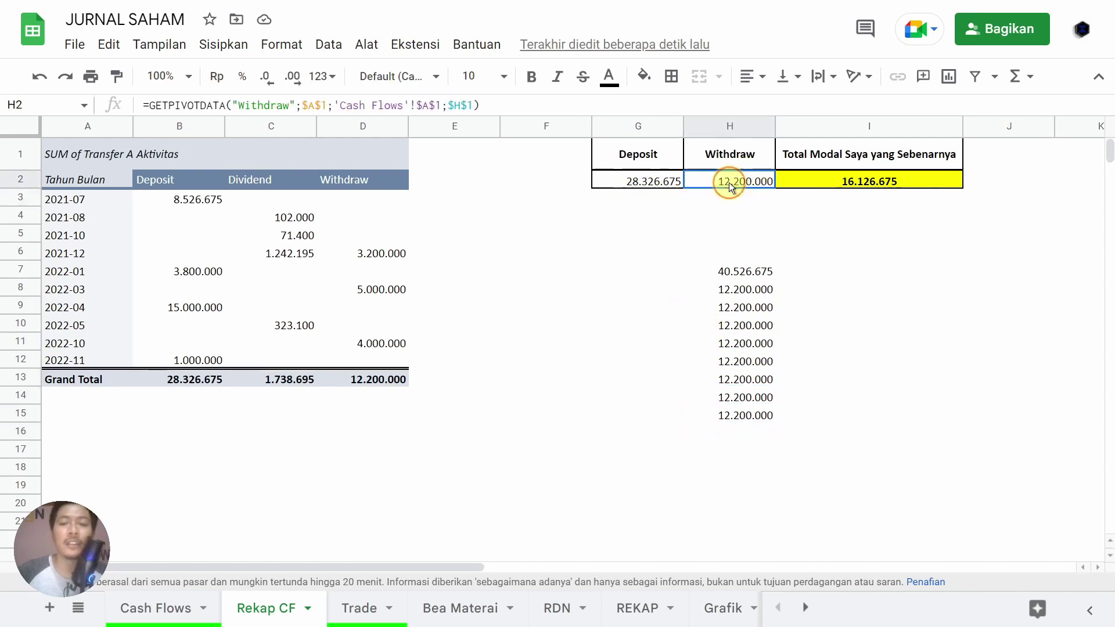
{"action": "left_click", "coordinate": [657, 236]}
{"action": "left_click_drag", "start_coordinate": [747, 344], "coordinate": [755, 430]}
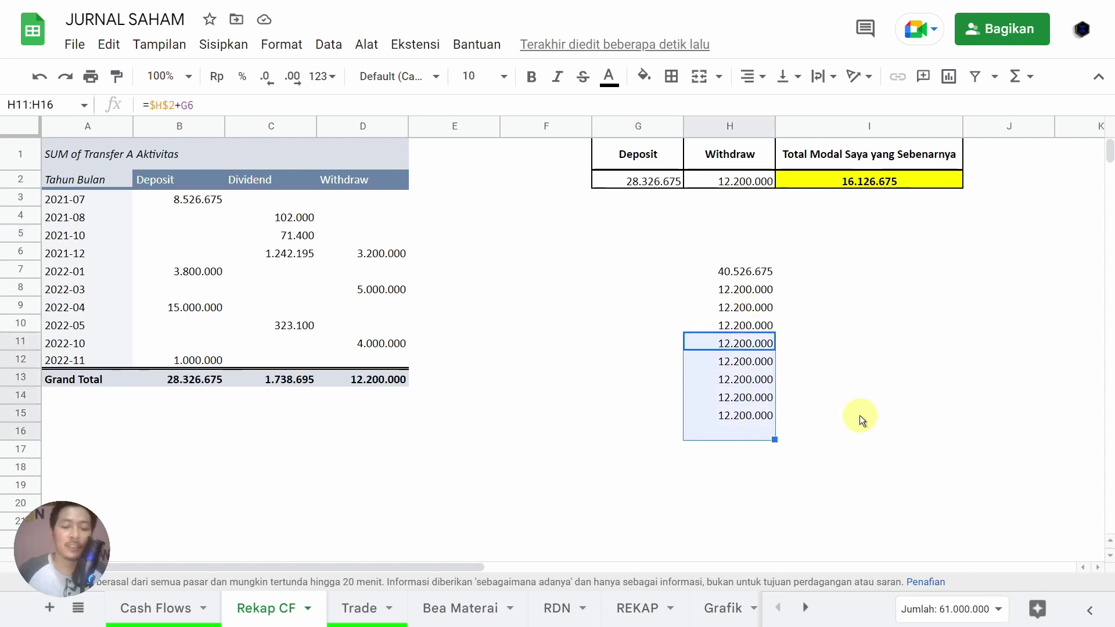
Step: Clear all the test formulas from H3:H15 below the Withdraw value
{"action": "left_click_drag", "start_coordinate": [741, 200], "coordinate": [761, 414]}
{"action": "key", "text": "Delete"}
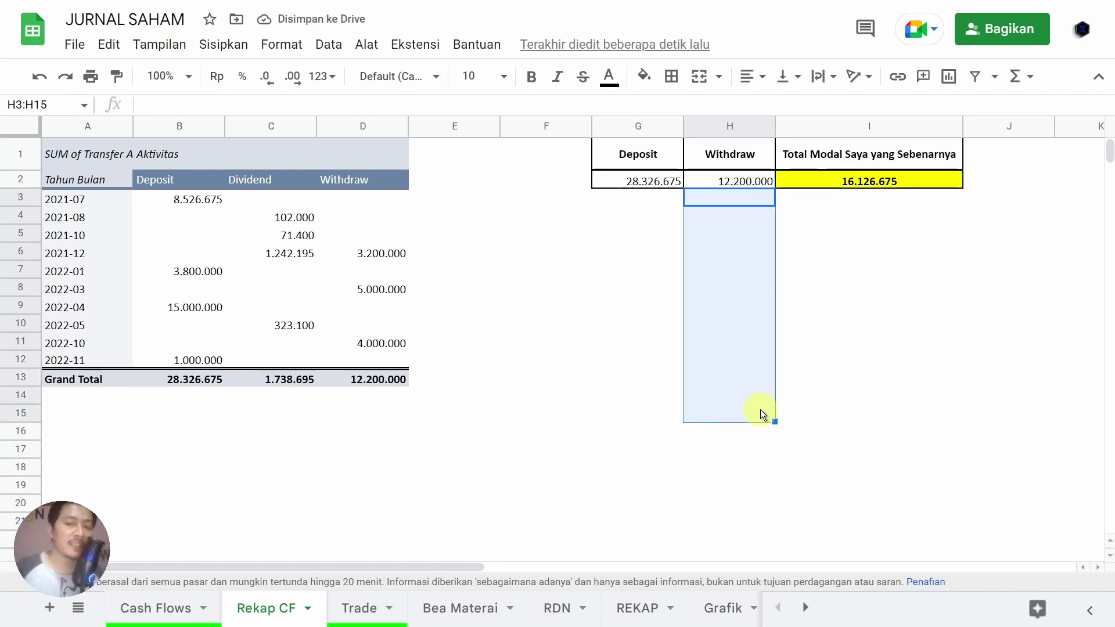
{"action": "left_click", "coordinate": [751, 302]}
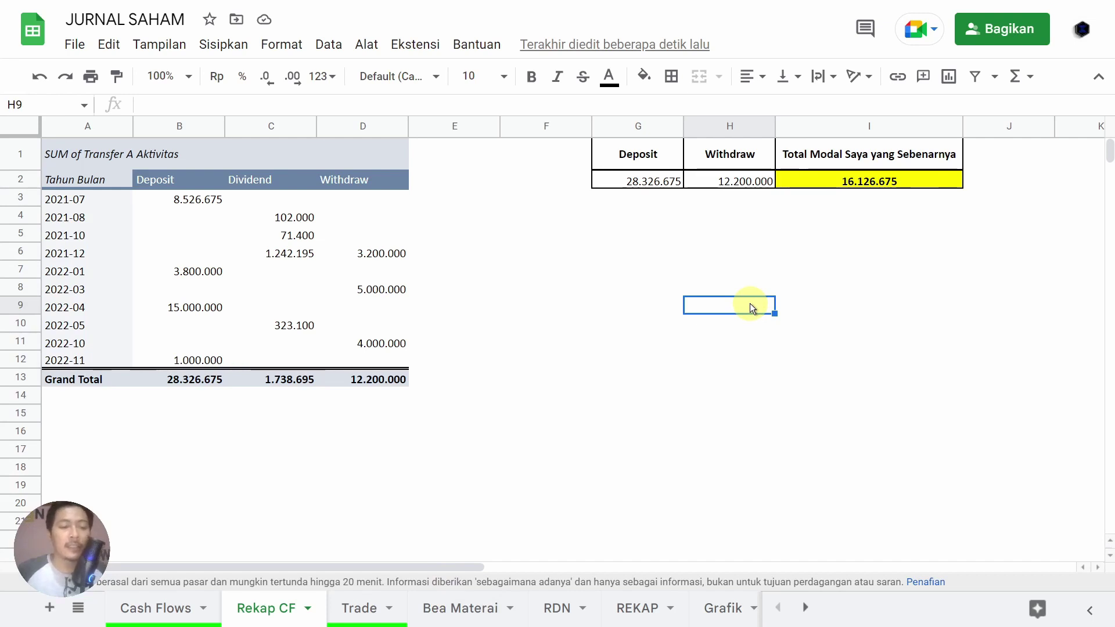
Step: Unhide the Modal sheet
{"action": "left_click", "coordinate": [81, 609]}
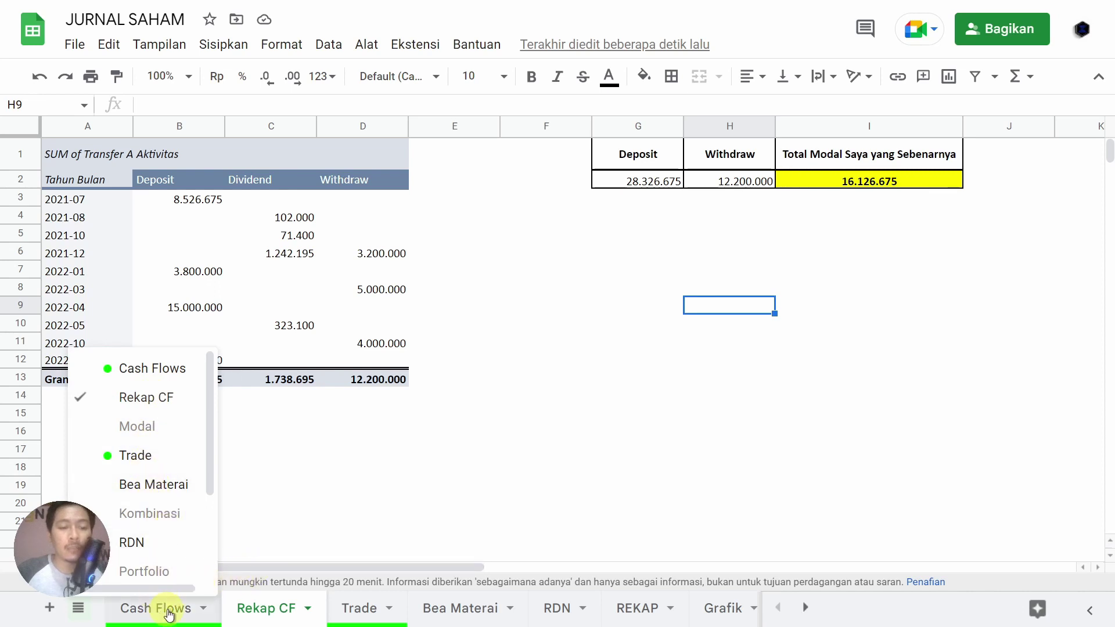
{"action": "left_click", "coordinate": [160, 429]}
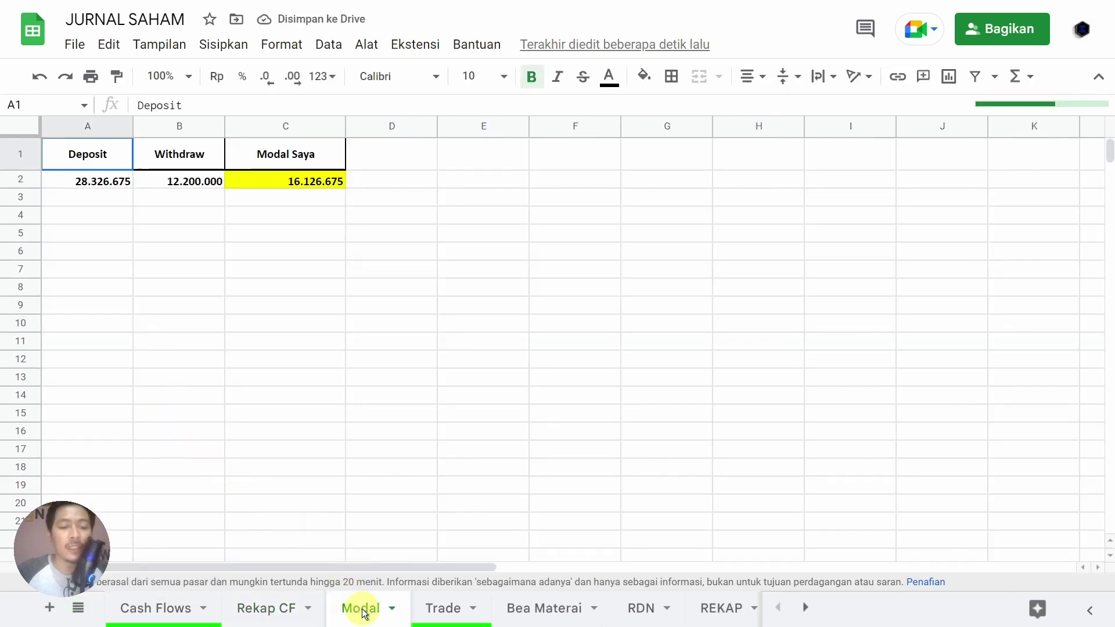
{"action": "right_click", "coordinate": [372, 426]}
{"action": "left_click", "coordinate": [402, 459]}
{"action": "left_click_drag", "start_coordinate": [182, 401], "coordinate": [351, 604]}
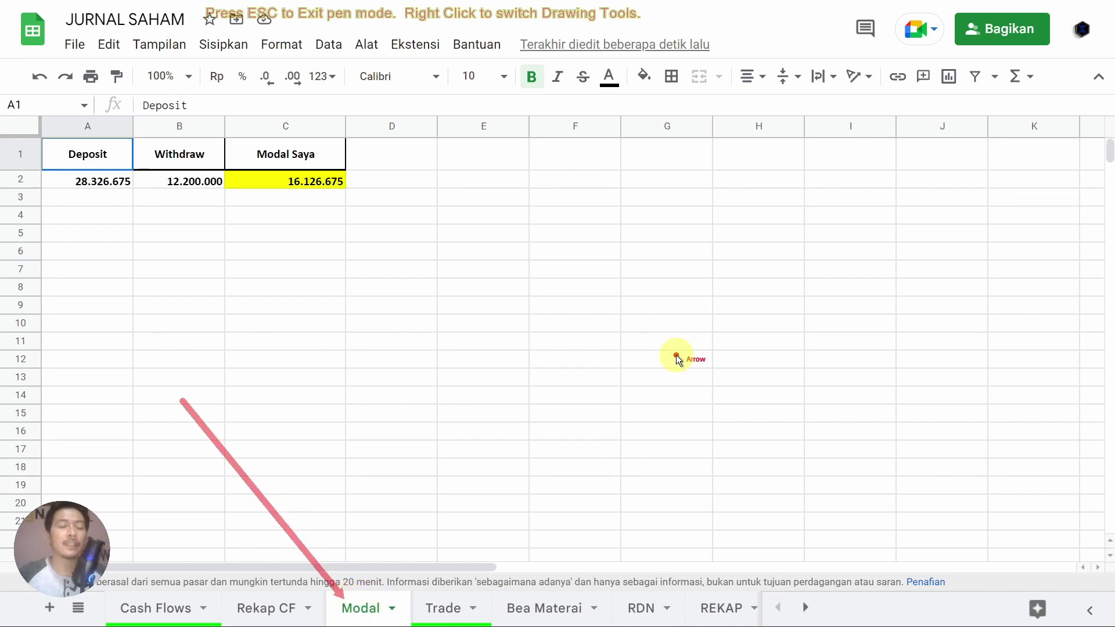
{"action": "key", "text": "Escape"}
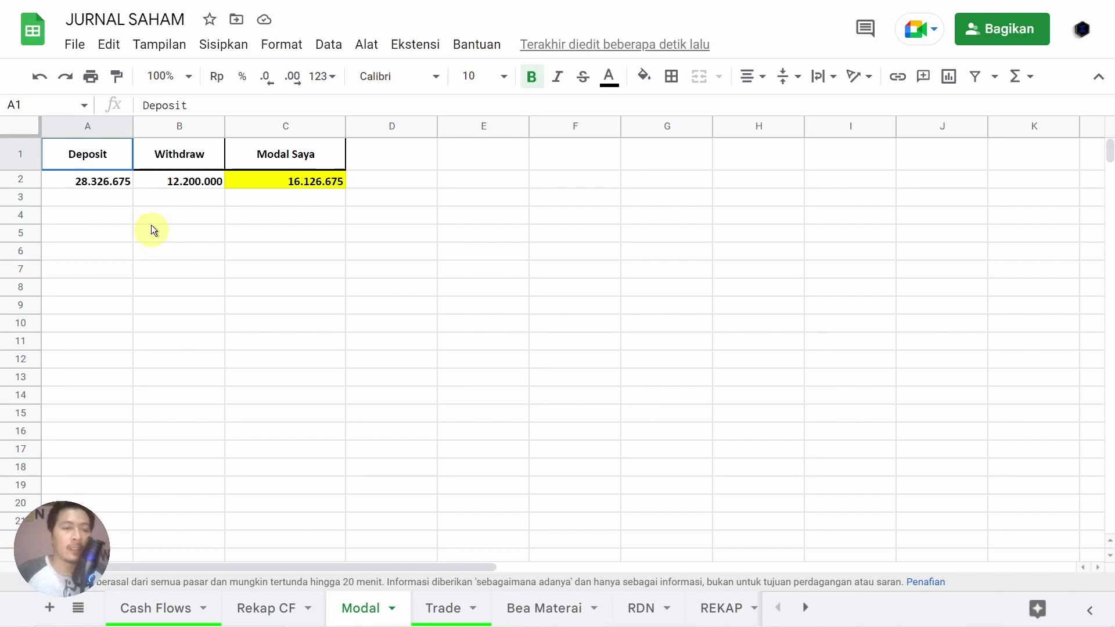
Step: Compare the Rekap CF capital summary with the Modal sheet and inspect the formulas in its cells A2, B2 and C2
{"action": "left_click", "coordinate": [269, 608]}
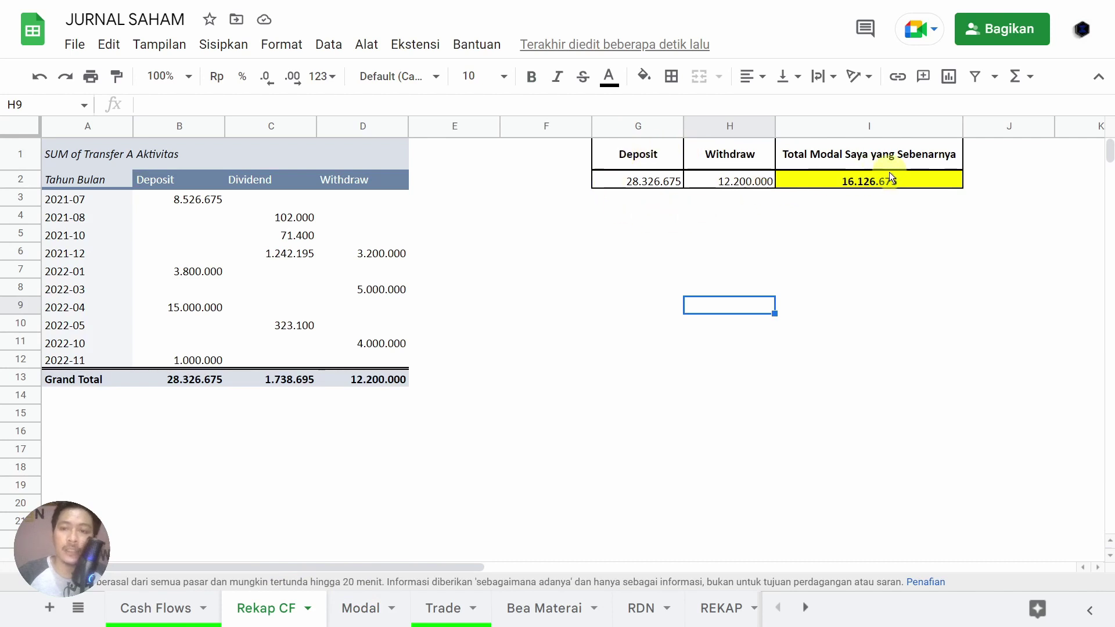
{"action": "left_click", "coordinate": [360, 608]}
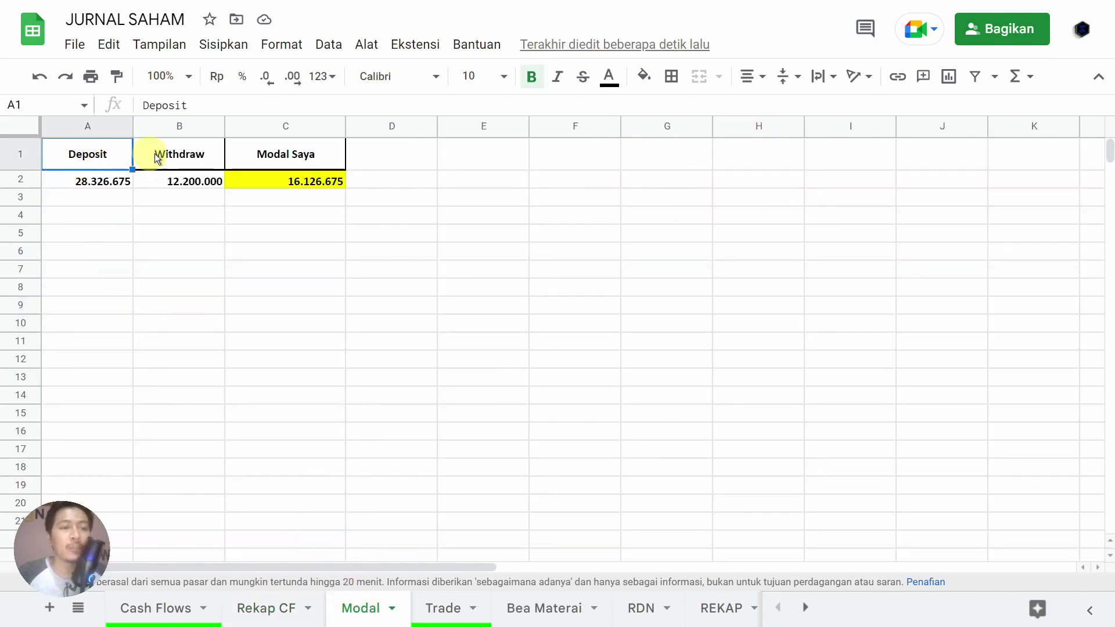
{"action": "left_click", "coordinate": [119, 182]}
{"action": "left_click", "coordinate": [197, 181]}
{"action": "left_click", "coordinate": [267, 181]}
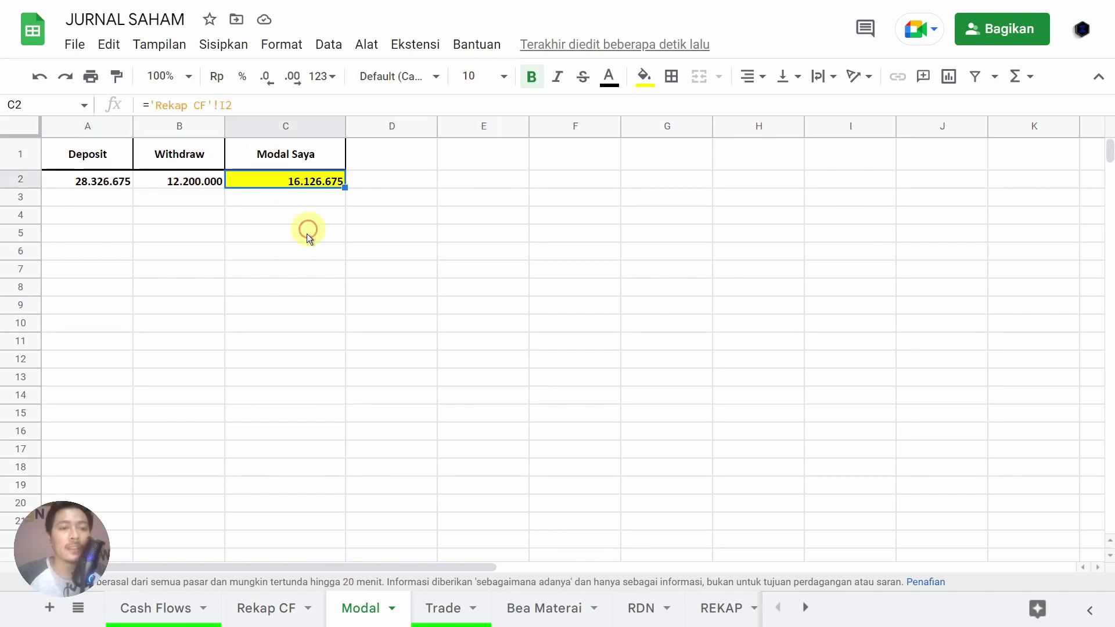
{"action": "left_click", "coordinate": [296, 255]}
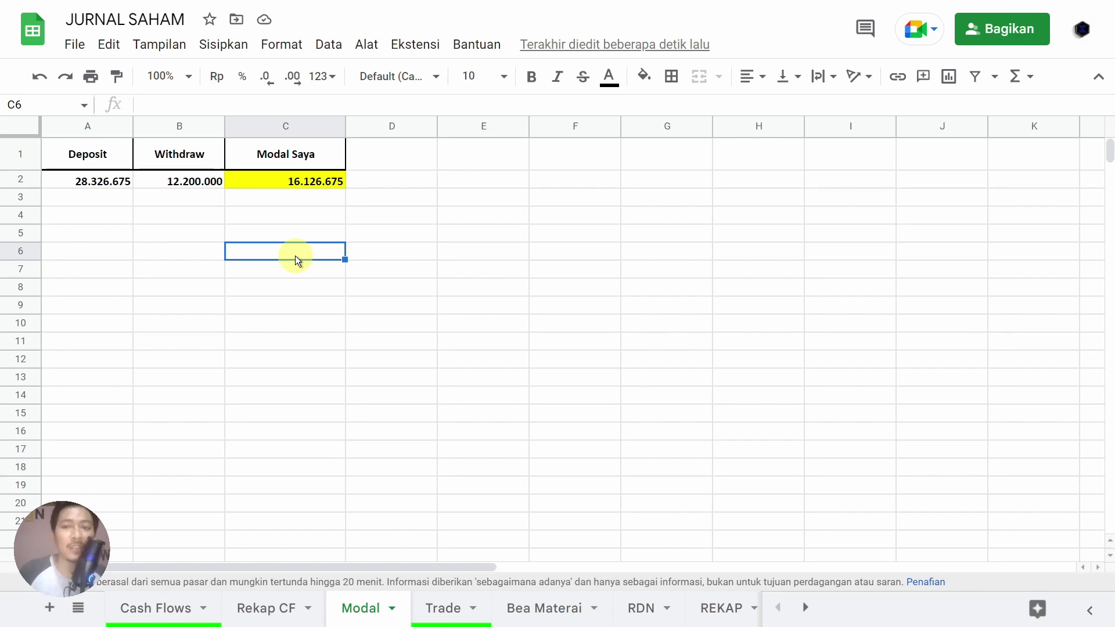
Step: Revisit the Rekap CF sheet and hide the Modal sheet again
{"action": "left_click", "coordinate": [261, 607]}
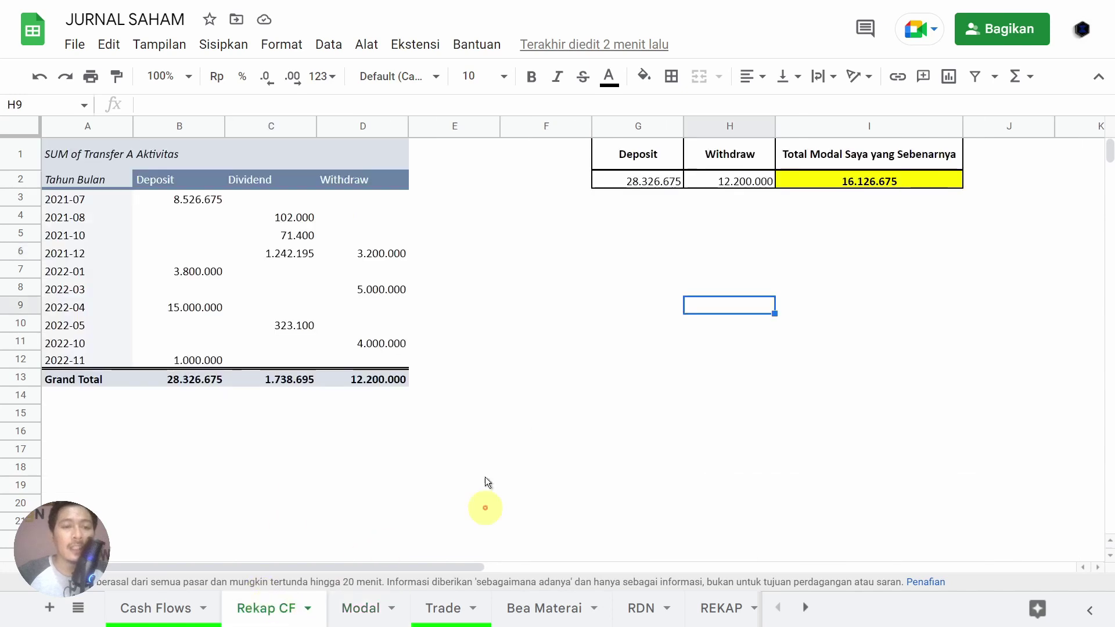
{"action": "left_click", "coordinate": [388, 611]}
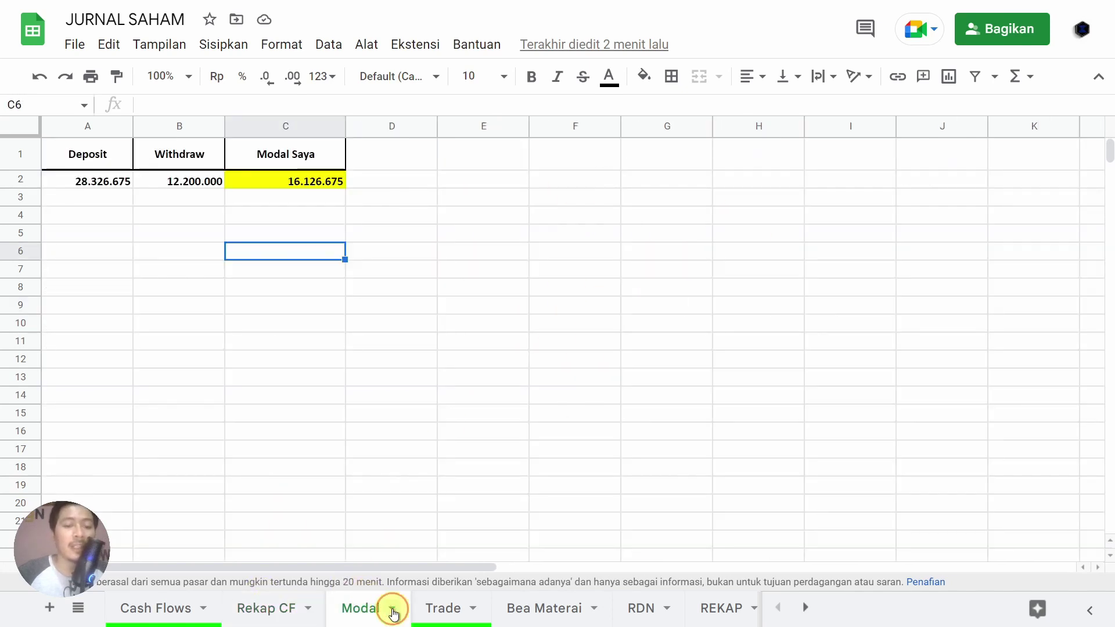
{"action": "left_click", "coordinate": [391, 610]}
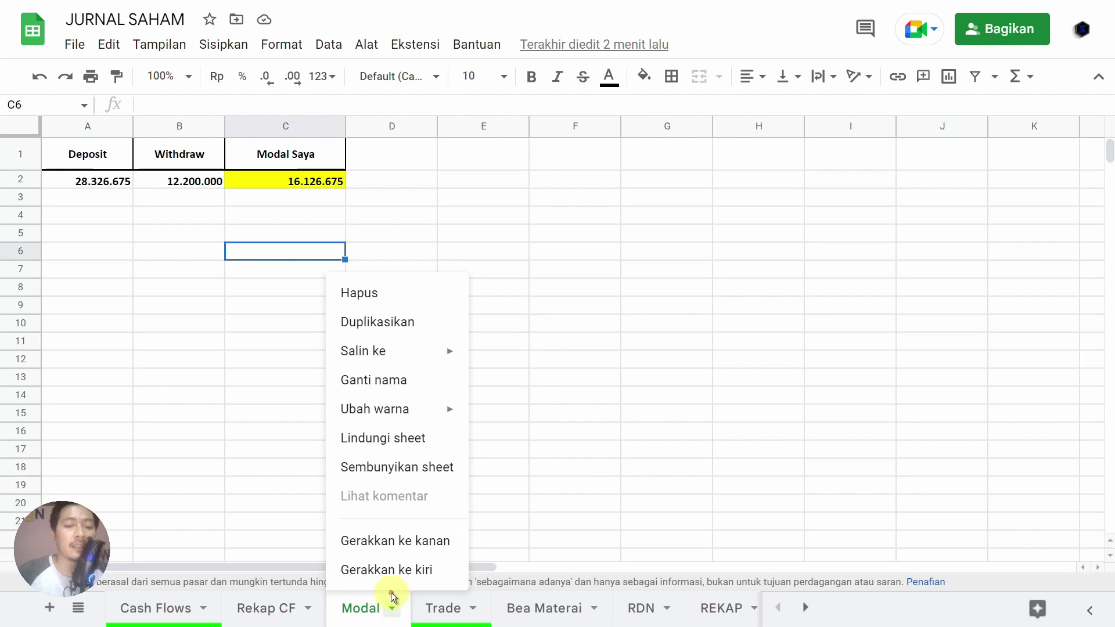
{"action": "left_click", "coordinate": [393, 466]}
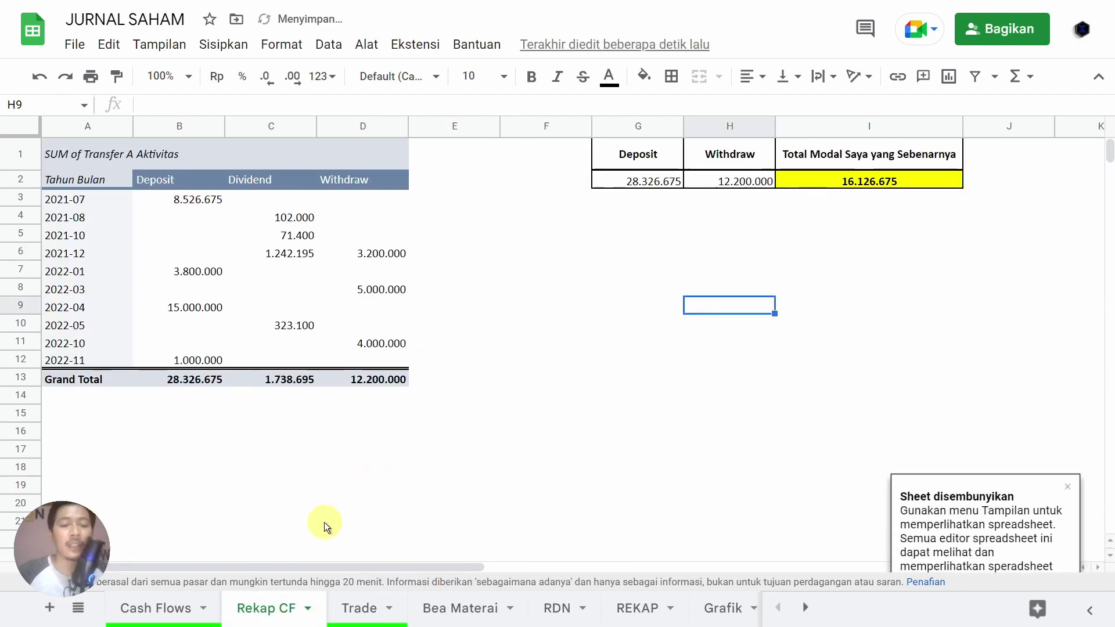
Step: Open the Trade sheet and examine its latest transactions across all columns from KODE to Bulan Realized
{"action": "left_click", "coordinate": [1069, 488]}
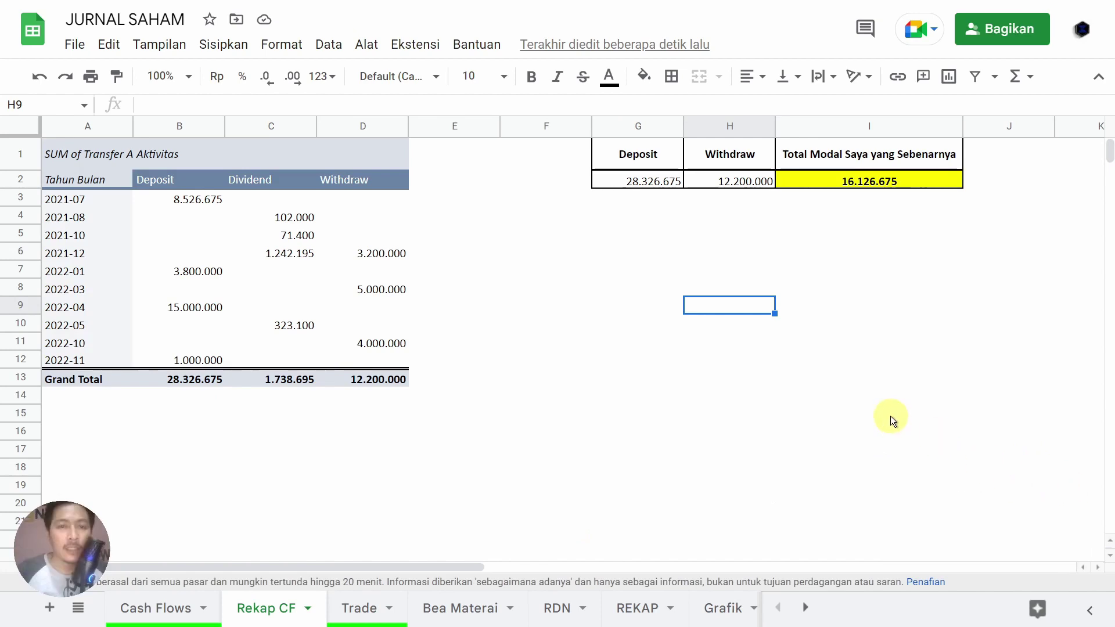
{"action": "left_click", "coordinate": [372, 613]}
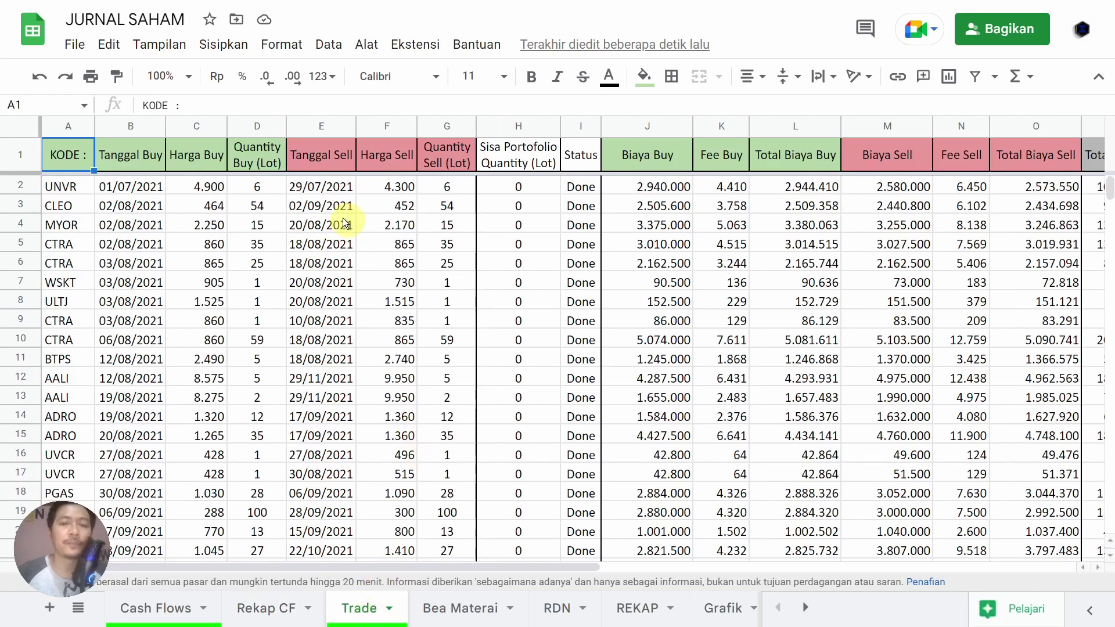
{"action": "scroll", "coordinate": [227, 207], "scroll_direction": "down", "scroll_amount": 1}
{"action": "scroll", "coordinate": [226, 207], "scroll_direction": "down", "scroll_amount": 20}
{"action": "scroll", "coordinate": [228, 211], "scroll_direction": "up", "scroll_amount": 7}
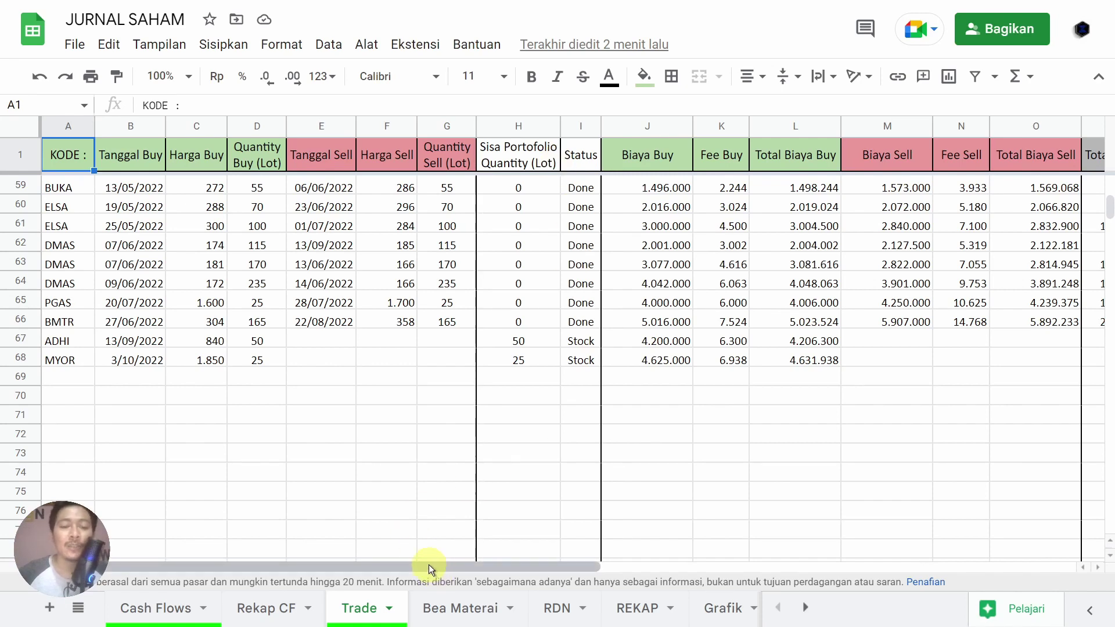
{"action": "left_click_drag", "start_coordinate": [429, 566], "coordinate": [604, 587]}
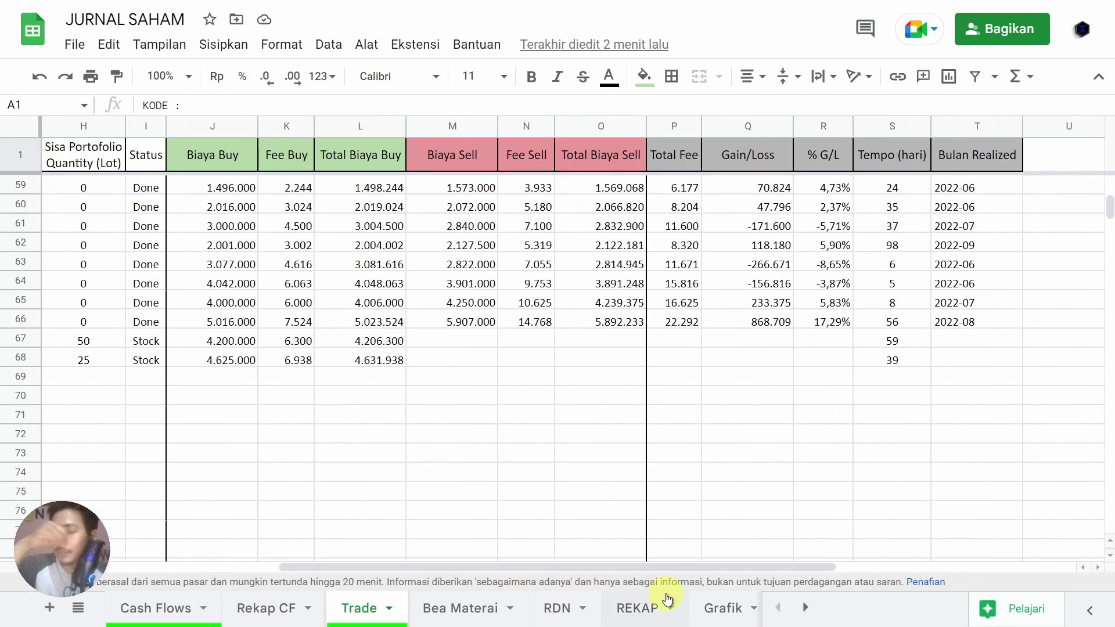
{"action": "key", "text": "ctrl+0"}
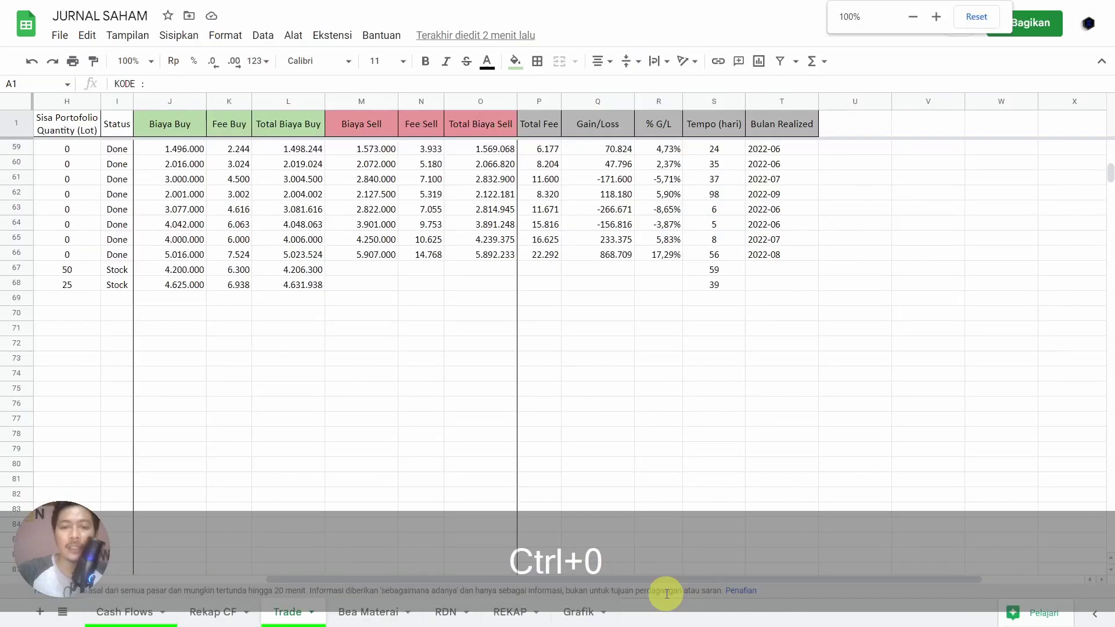
{"action": "left_click_drag", "start_coordinate": [689, 576], "coordinate": [497, 586]}
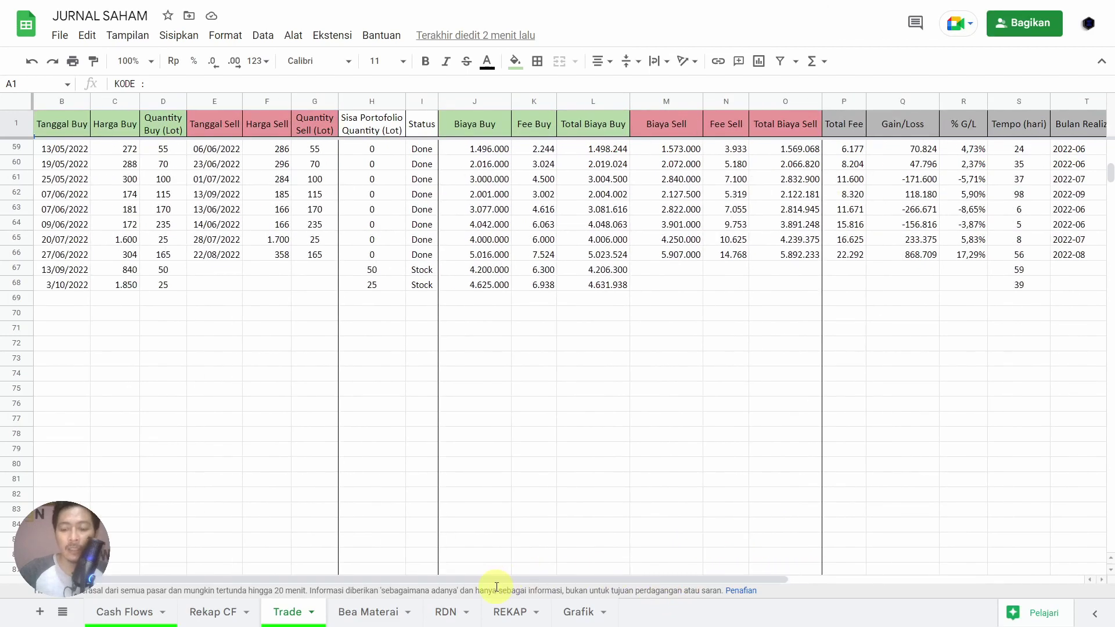
{"action": "key", "text": "ctrl+minus"}
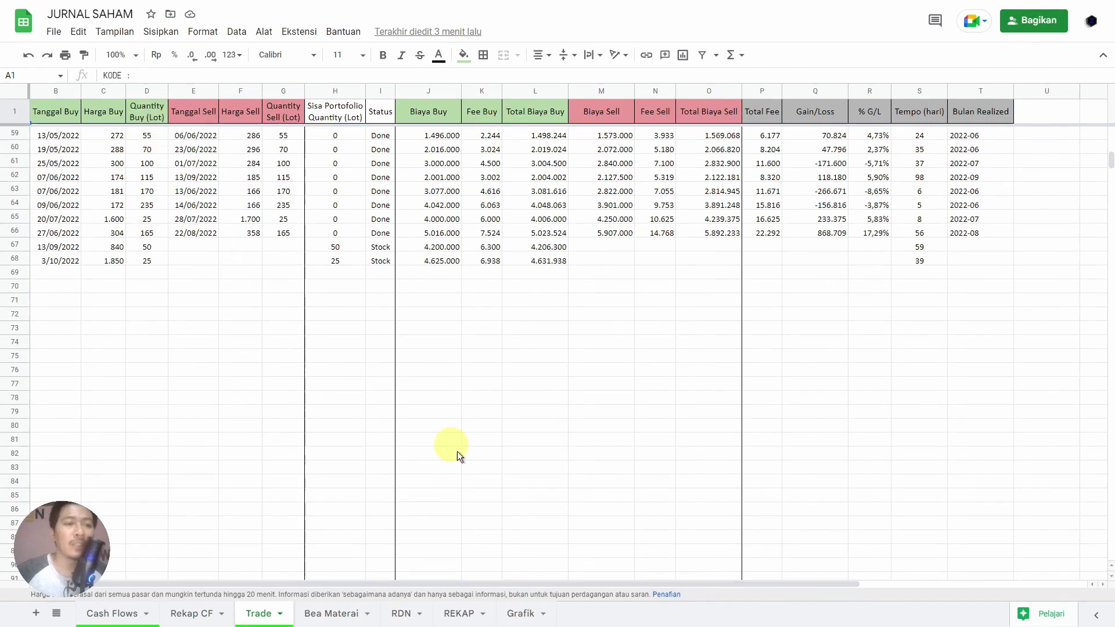
{"action": "left_click_drag", "start_coordinate": [533, 583], "coordinate": [502, 578]}
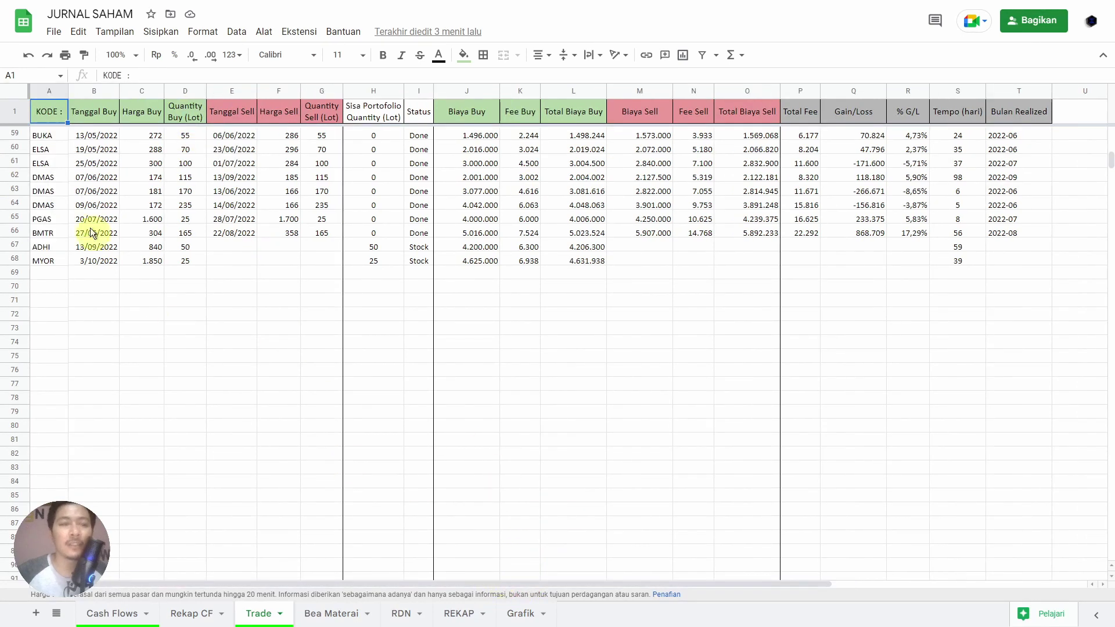
Step: Highlight the Trade header cells A1:T1, the MYOR entry cells A68:G68 and the formula range H68:T69 in turn
{"action": "left_click_drag", "start_coordinate": [46, 108], "coordinate": [1013, 123]}
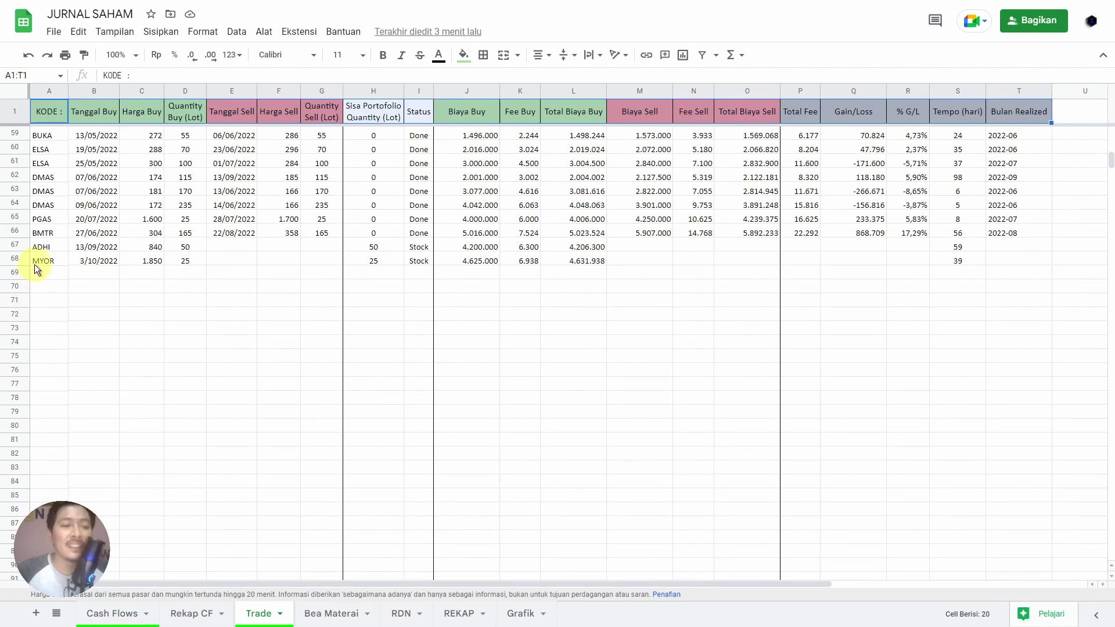
{"action": "left_click_drag", "start_coordinate": [33, 263], "coordinate": [307, 258]}
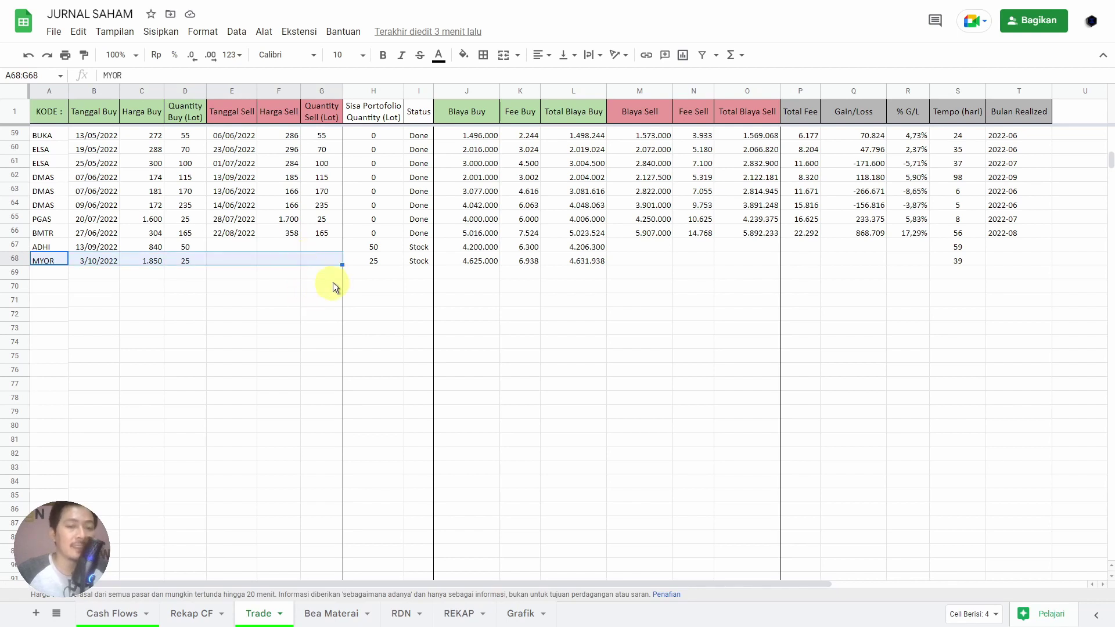
{"action": "left_click_drag", "start_coordinate": [356, 258], "coordinate": [1022, 273]}
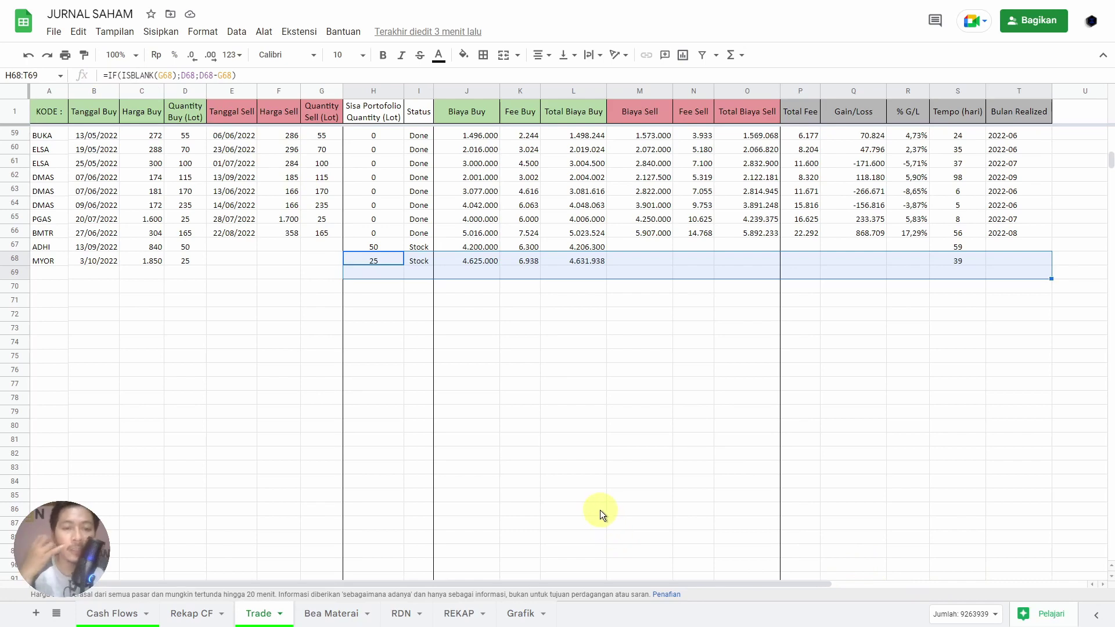
Step: Examine the Sisa Portofolio Quantity formula in H68, highlighting its D68-G68 part without changing it
{"action": "key", "text": "ctrl+equal"}
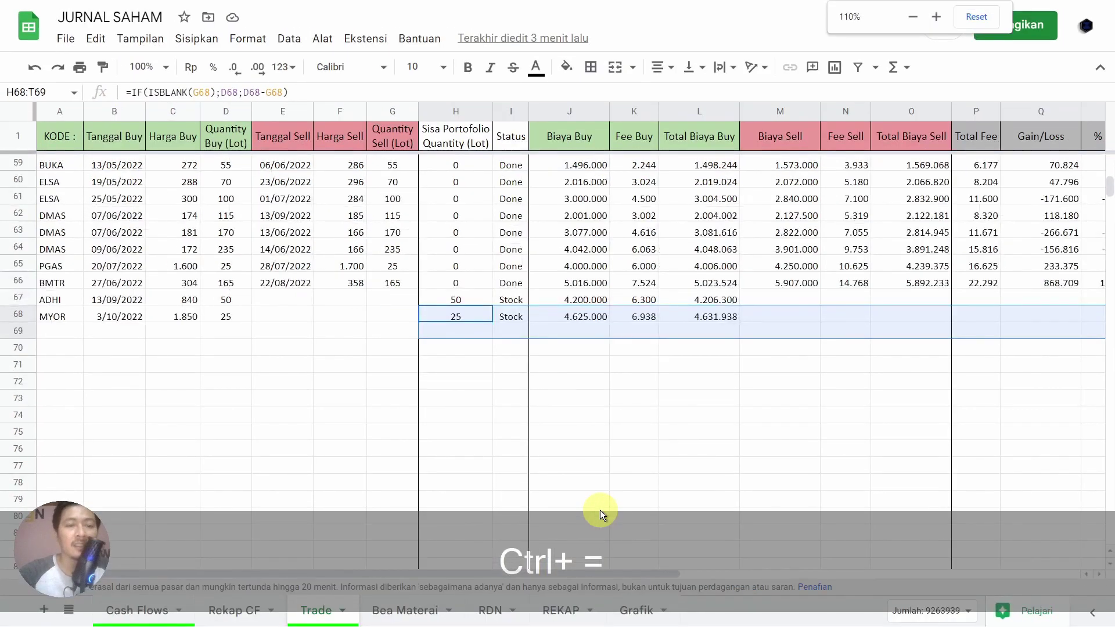
{"action": "key", "text": "ctrl+equal"}
{"action": "key", "text": "ctrl+equal"}
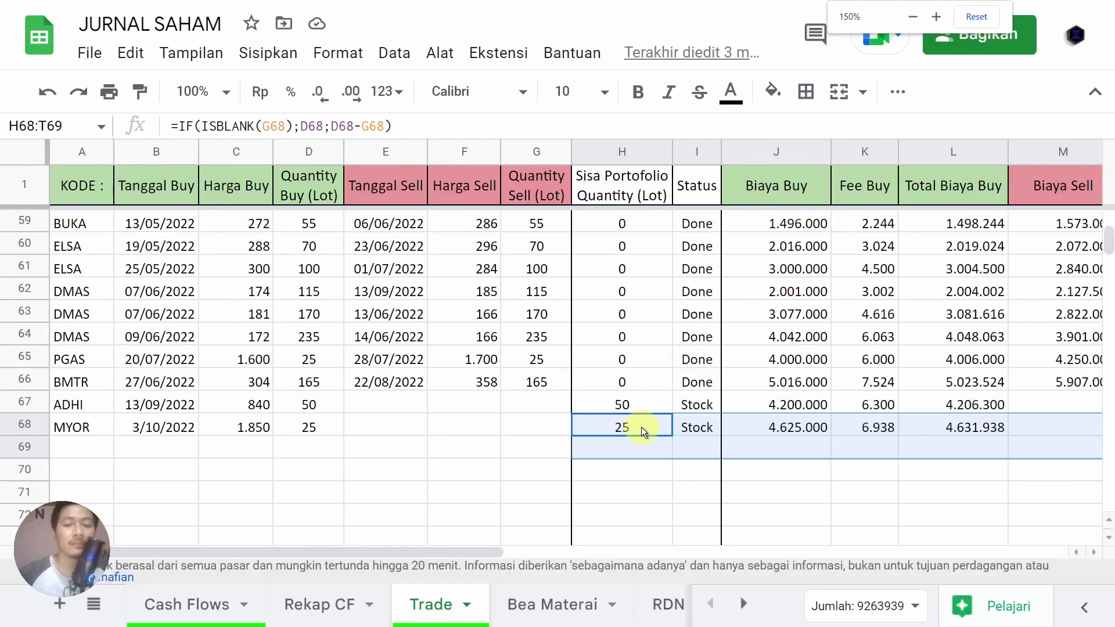
{"action": "left_click", "coordinate": [646, 471]}
{"action": "left_click", "coordinate": [619, 436]}
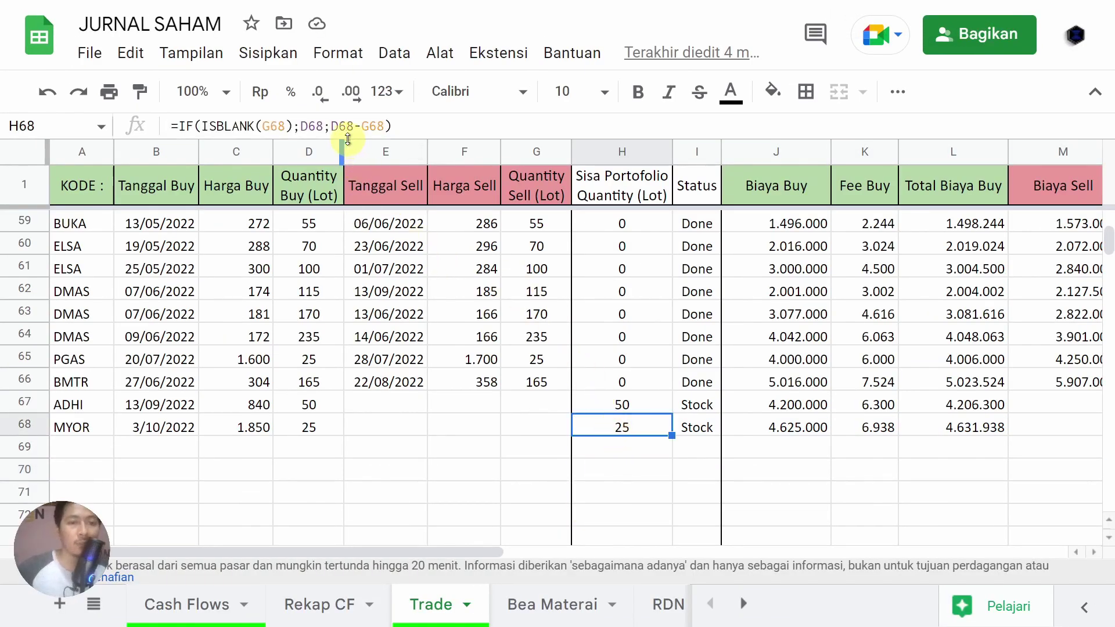
{"action": "left_click_drag", "start_coordinate": [331, 125], "coordinate": [393, 126]}
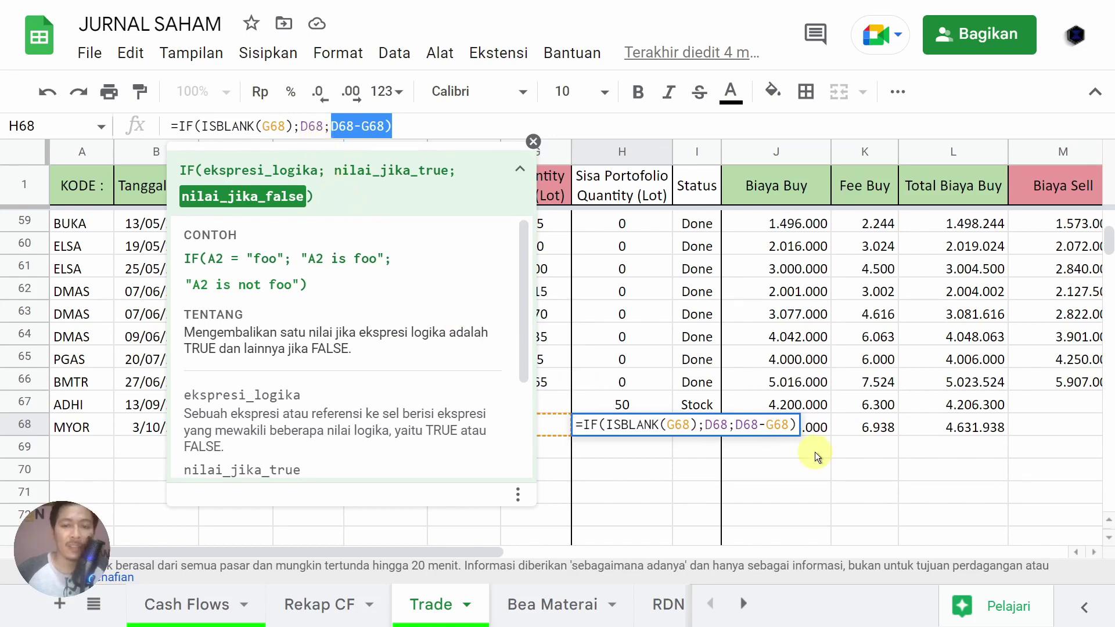
{"action": "key", "text": "Escape"}
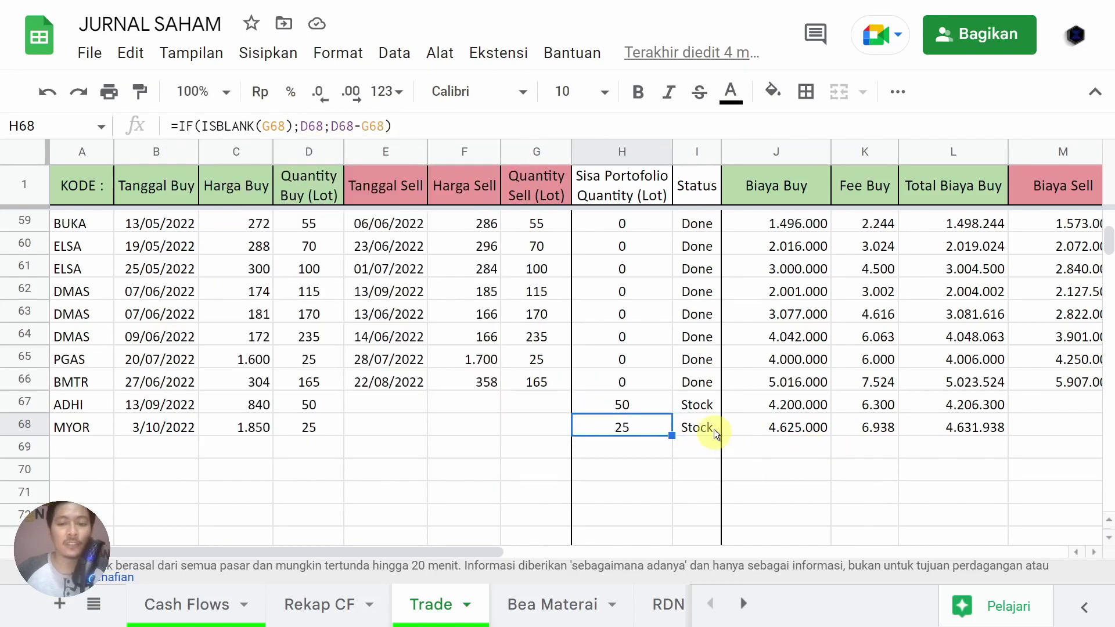
Step: Examine the Status formulas for MYOR in I68 and BMTR in I66
{"action": "left_click", "coordinate": [706, 430]}
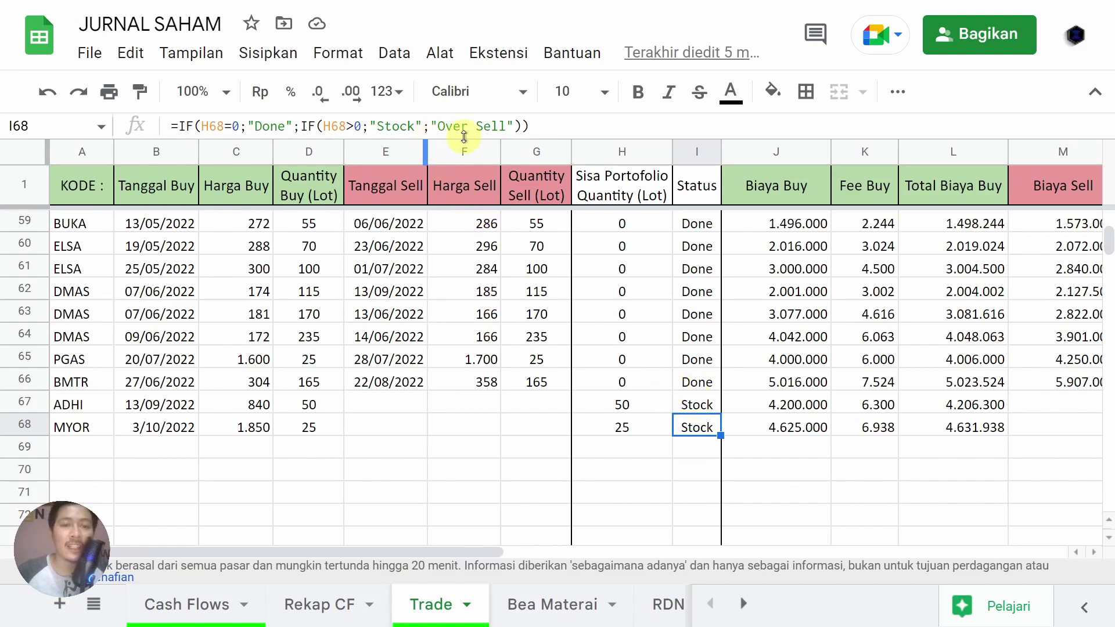
{"action": "scroll", "coordinate": [688, 431], "scroll_direction": "up", "scroll_amount": 1}
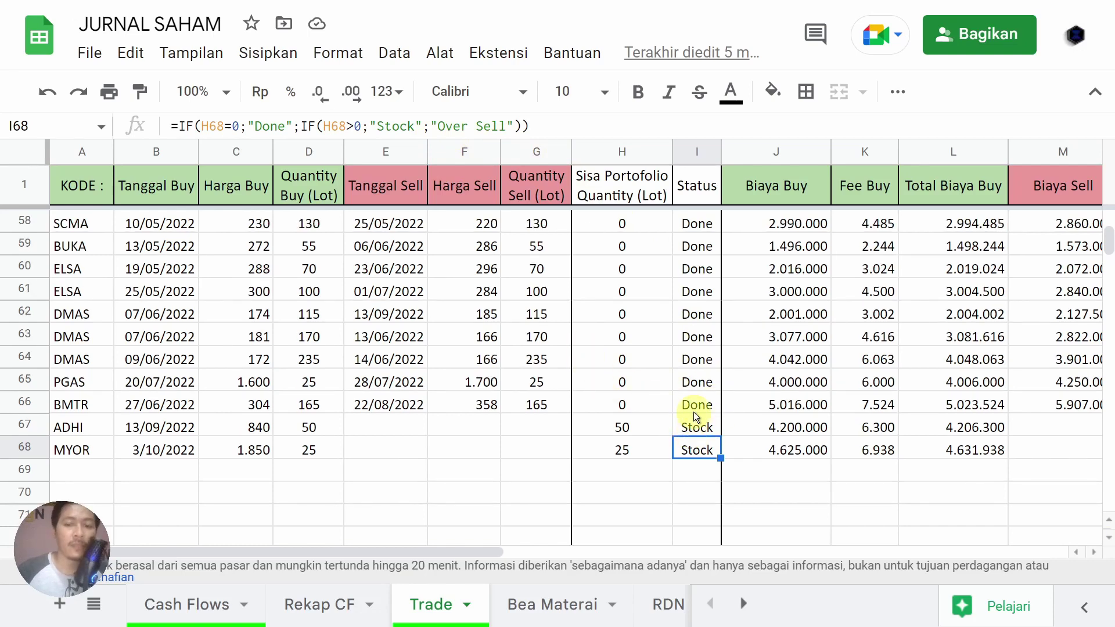
{"action": "left_click", "coordinate": [693, 403]}
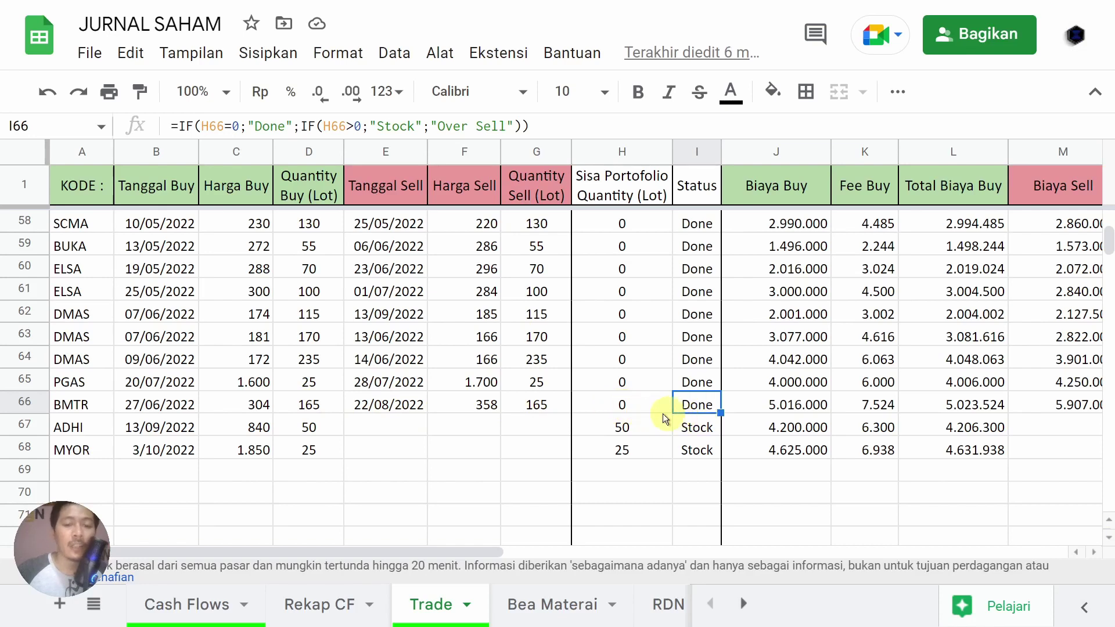
Step: Set the BMTR Quantity Sell in G66 to 700 lots to test the Status formula
{"action": "left_click", "coordinate": [534, 405]}
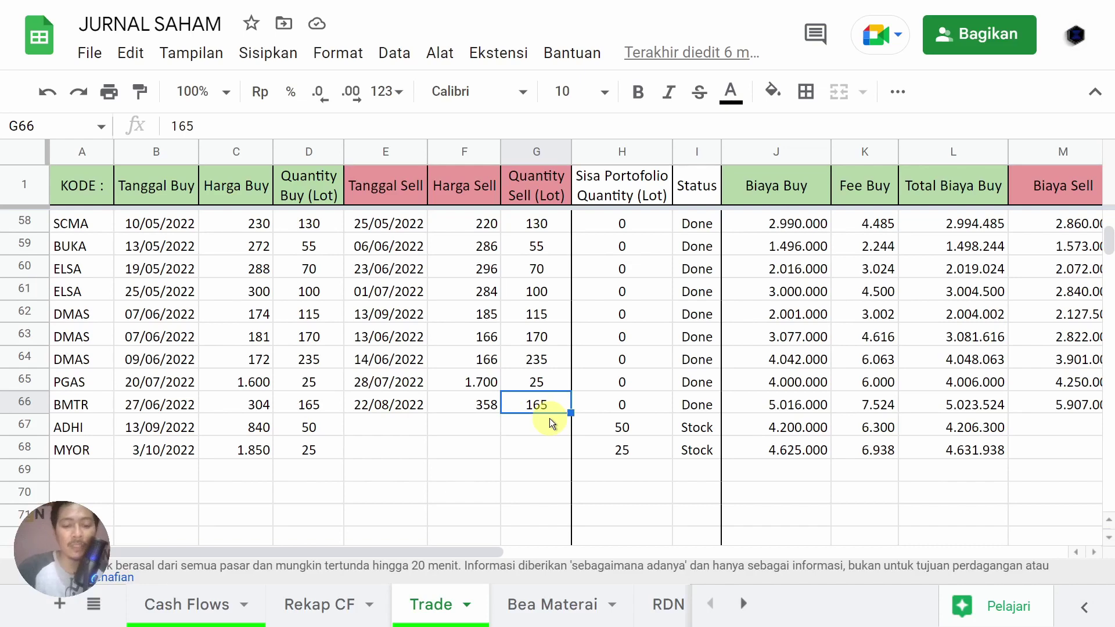
{"action": "type", "text": "700"}
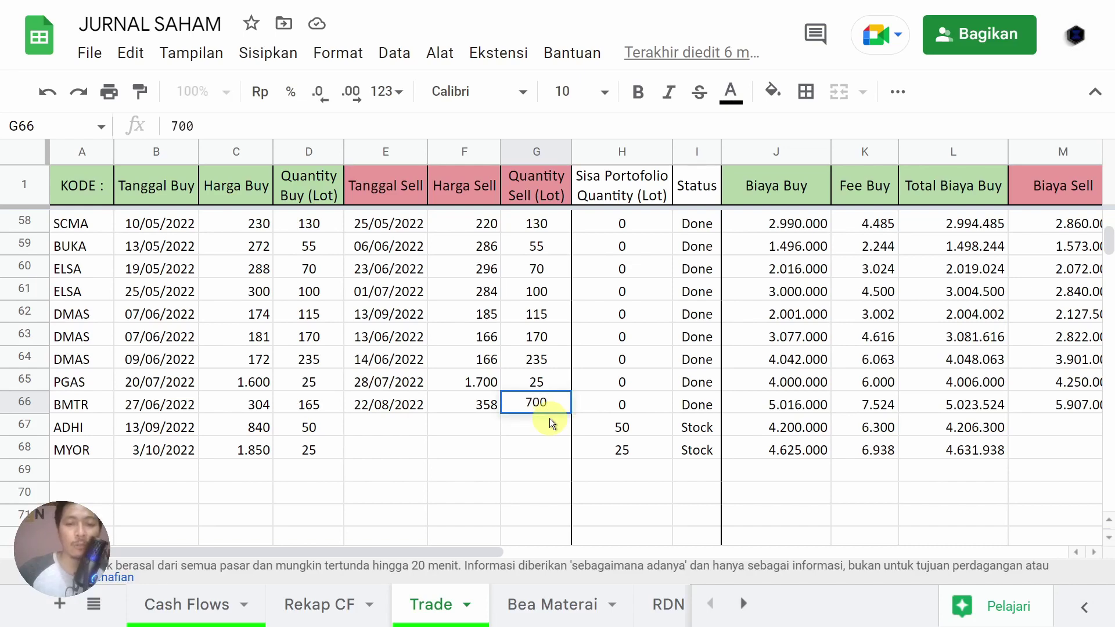
{"action": "key", "text": "Return"}
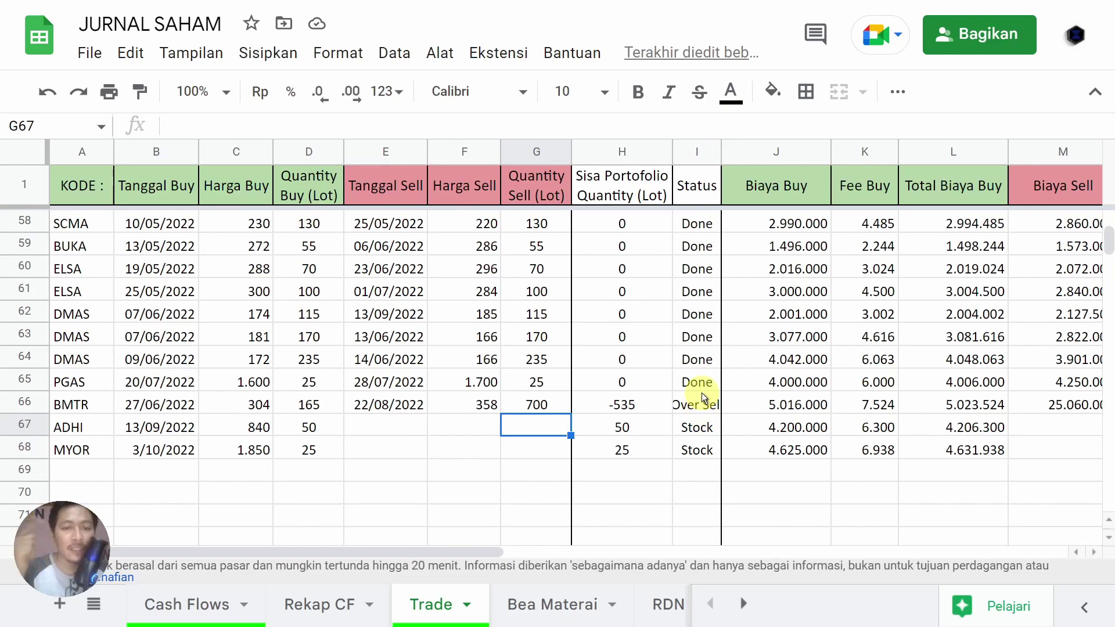
Step: Widen the Status column to fit its longest text and set the BMTR Quantity Sell in G66 to 165
{"action": "left_click_drag", "start_coordinate": [721, 152], "coordinate": [750, 152]}
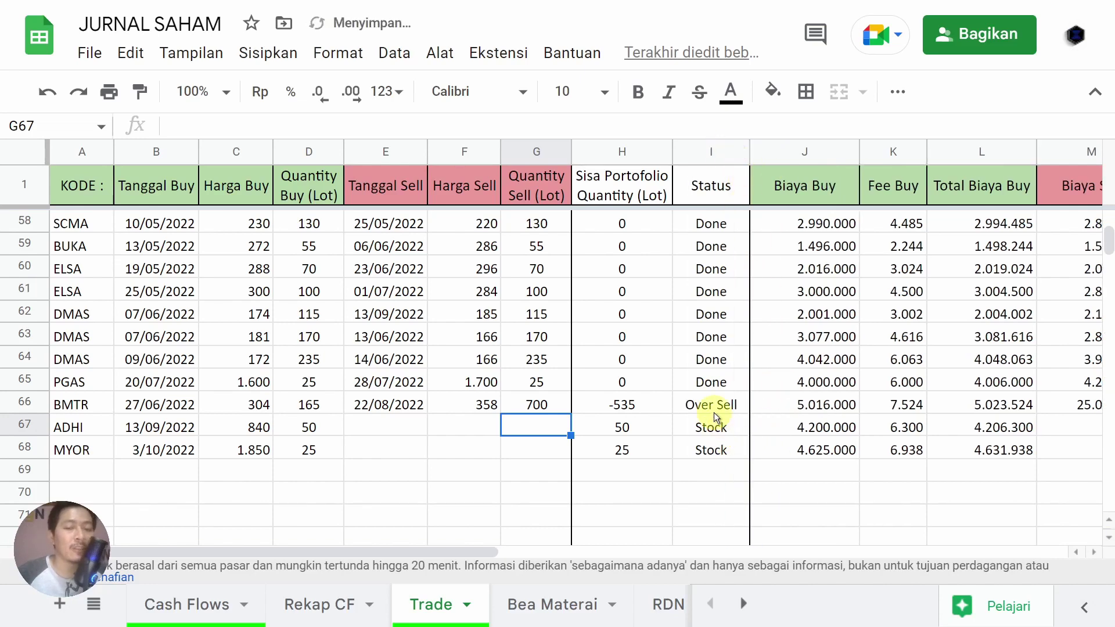
{"action": "left_click", "coordinate": [557, 406]}
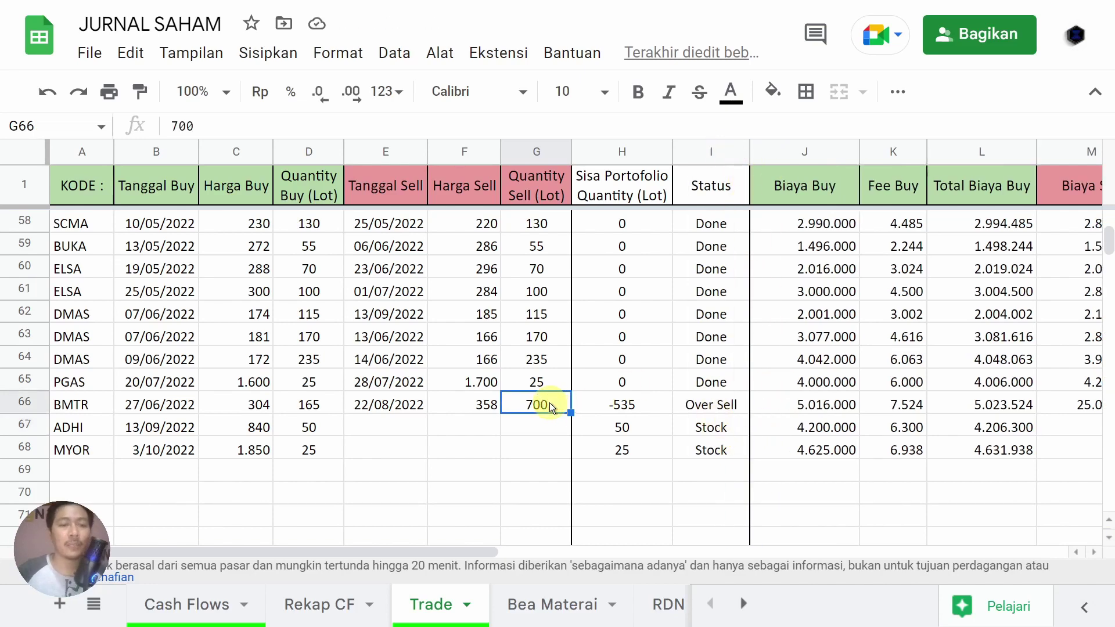
{"action": "type", "text": "165"}
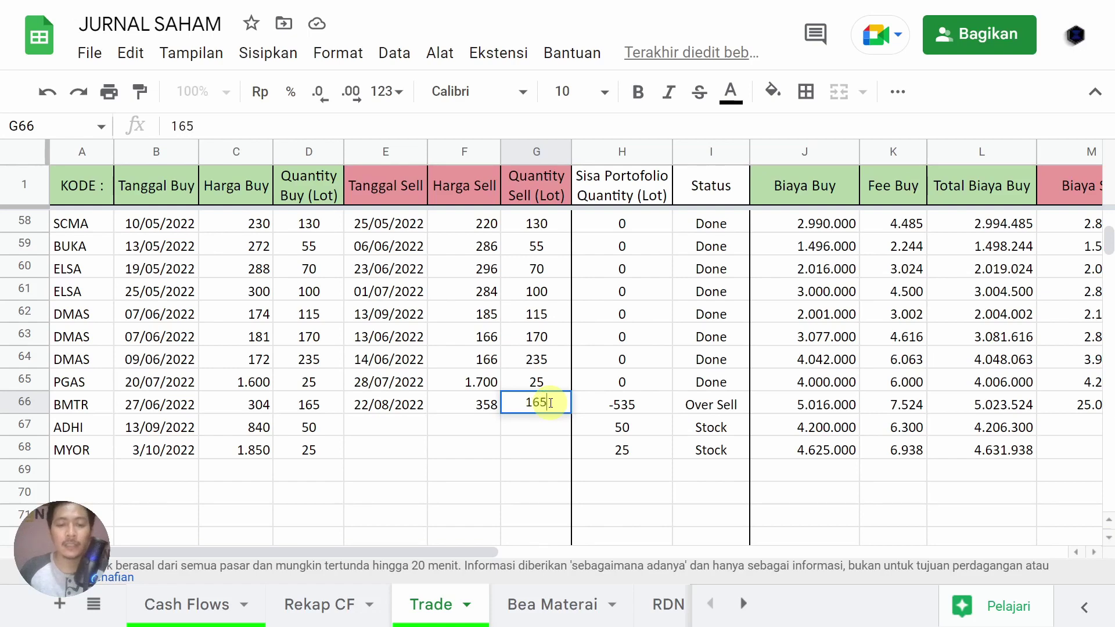
{"action": "key", "text": "Return"}
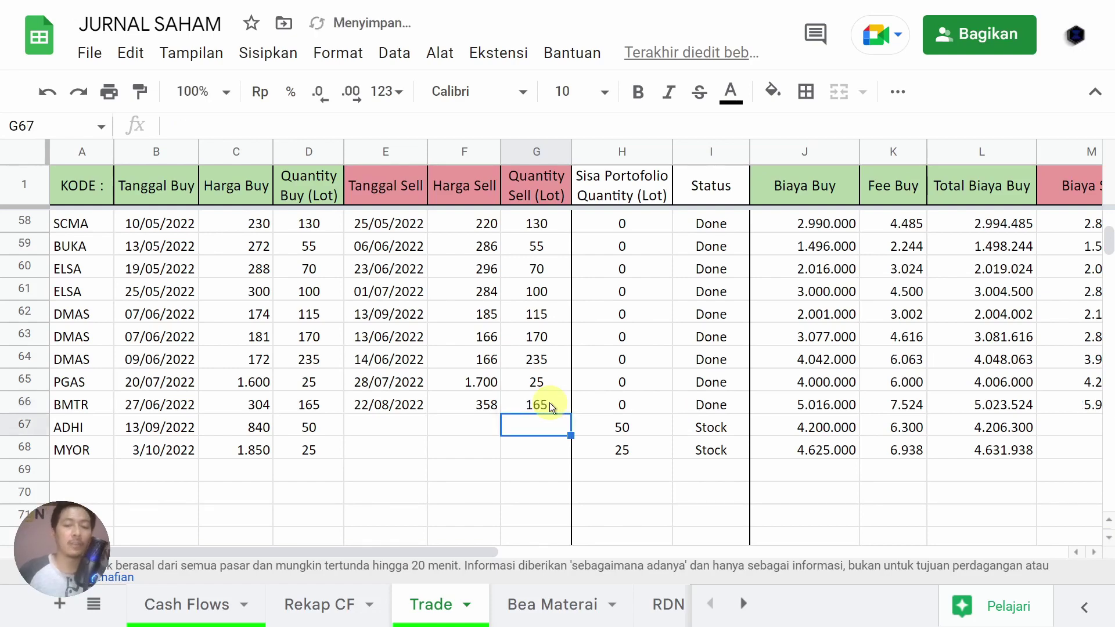
Step: Examine the Status, Biaya Buy and Fee Buy formulas of the BMTR row in I66, J66 and K66
{"action": "left_click", "coordinate": [709, 409]}
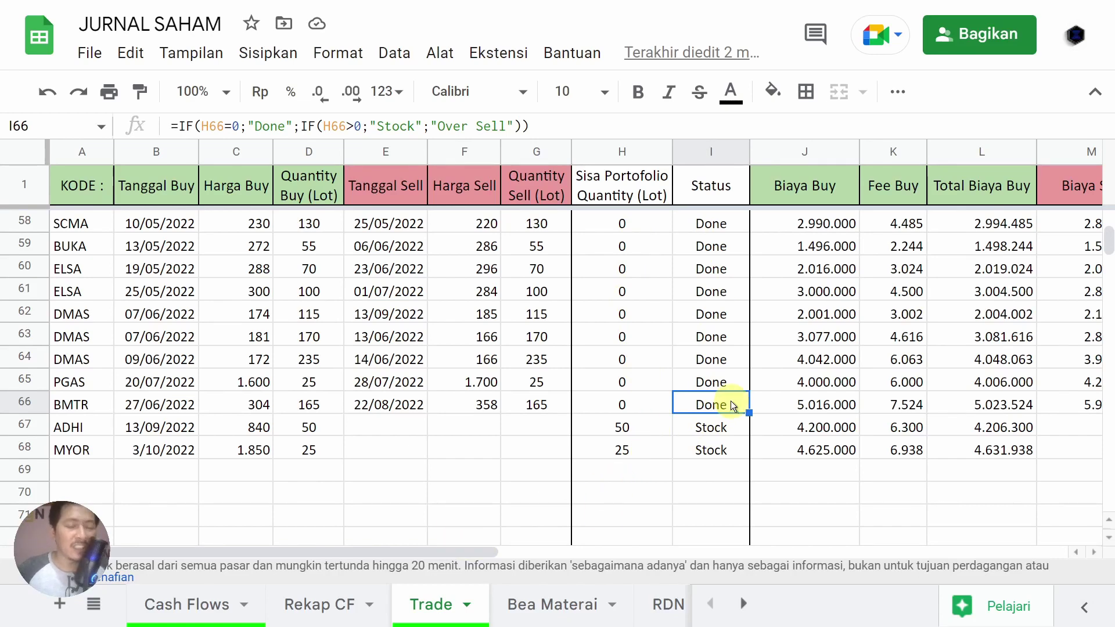
{"action": "key", "text": "Right"}
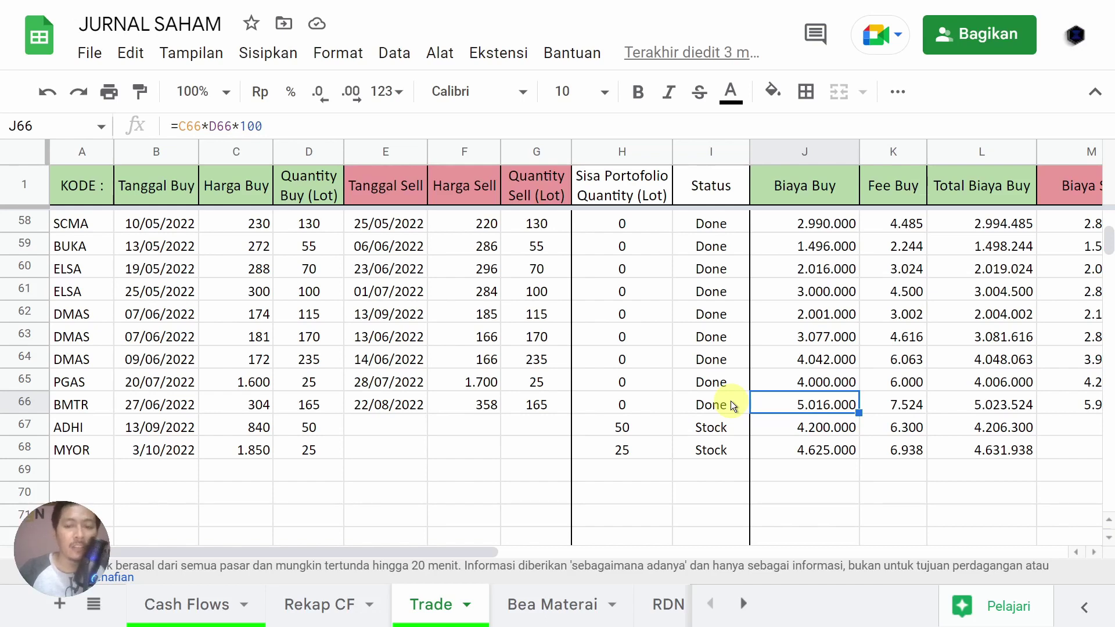
{"action": "key", "text": "Right"}
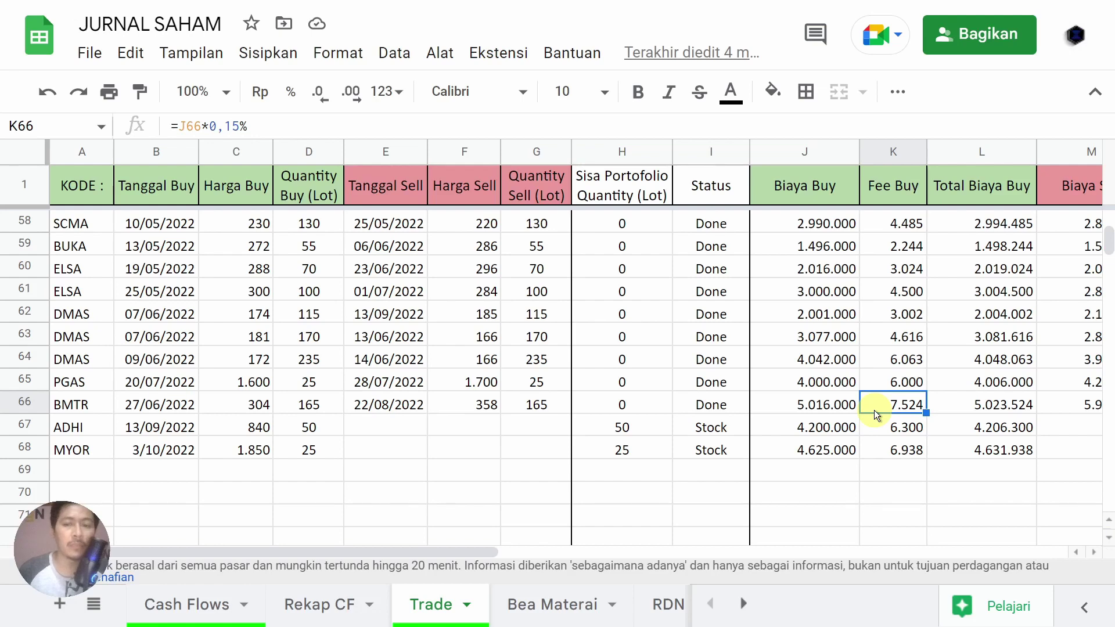
Step: Annotate the screen with arrows from K66 to its formula and to the Fee Buy header, and a rectangle around L66
{"action": "right_click", "coordinate": [873, 410]}
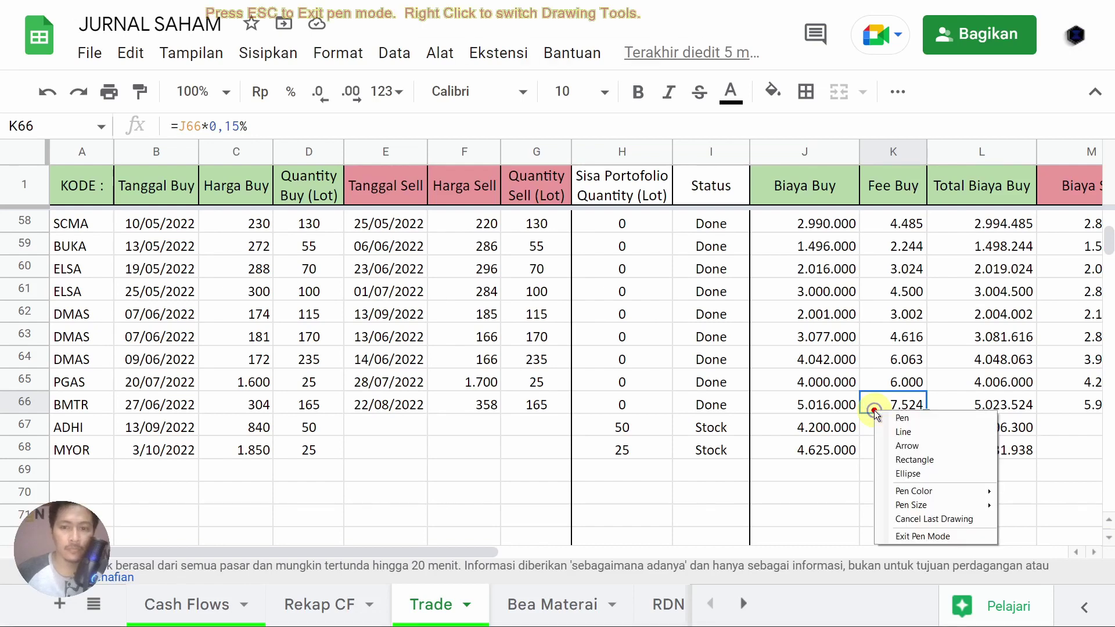
{"action": "left_click", "coordinate": [907, 445]}
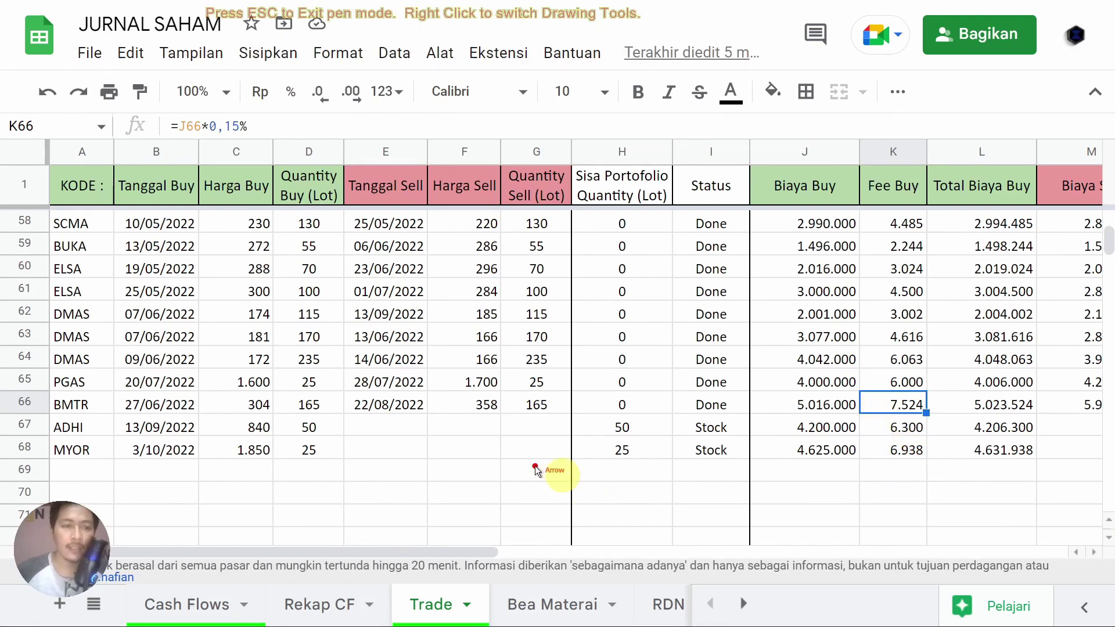
{"action": "mouse_move", "coordinate": [883, 408]}
{"action": "left_mouse_down"}
{"action": "mouse_move", "coordinate": [900, 407]}
{"action": "mouse_move", "coordinate": [263, 156]}
{"action": "mouse_move", "coordinate": [250, 140]}
{"action": "left_mouse_up"}
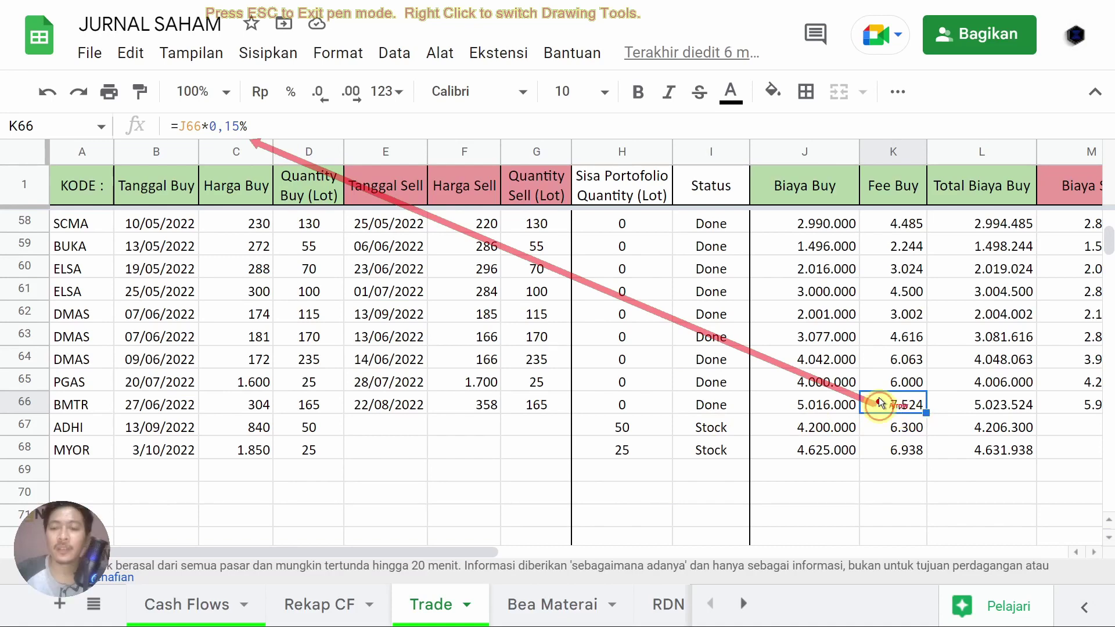
{"action": "mouse_move", "coordinate": [880, 407]}
{"action": "left_mouse_down"}
{"action": "mouse_move", "coordinate": [890, 194]}
{"action": "mouse_move", "coordinate": [883, 202]}
{"action": "left_mouse_up"}
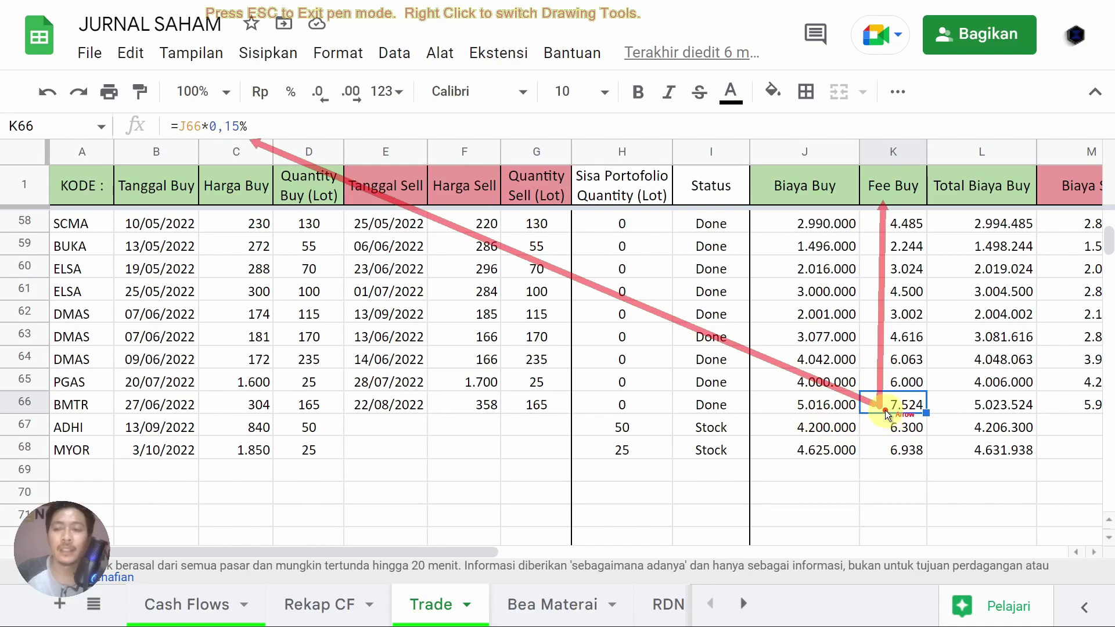
{"action": "right_click", "coordinate": [962, 398]}
{"action": "left_click_drag", "start_coordinate": [960, 390], "coordinate": [1072, 423]}
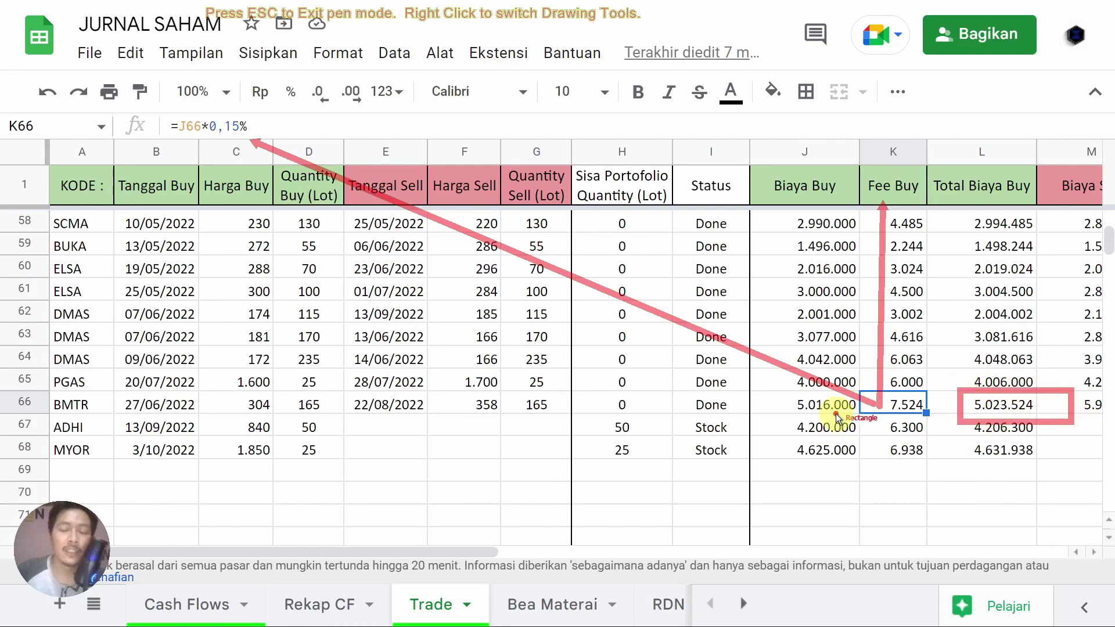
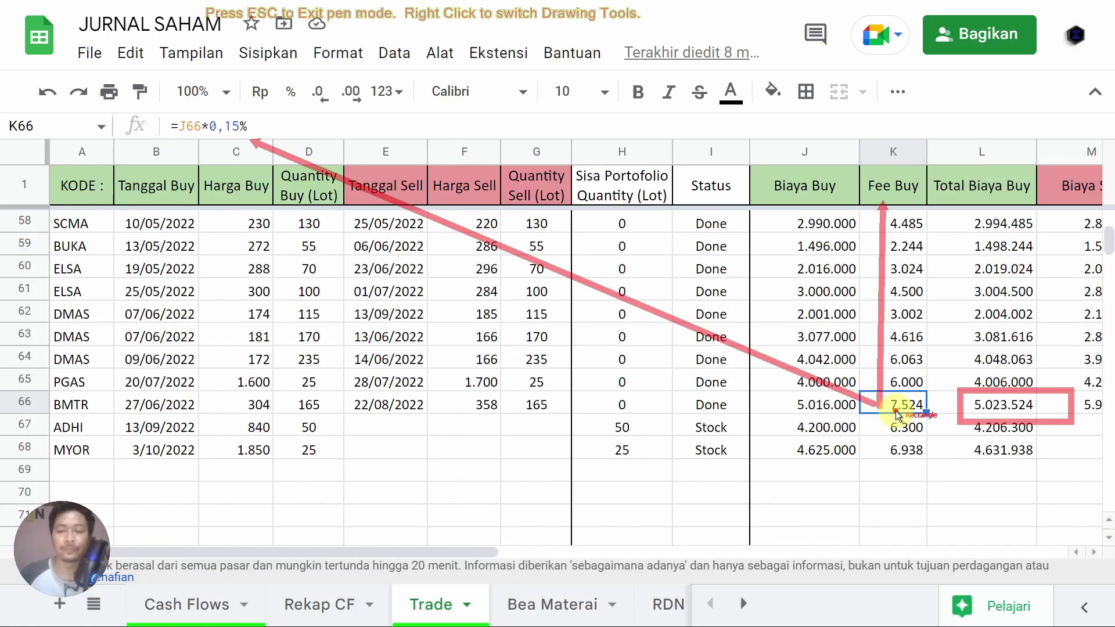
Step: Examine the Total Biaya Buy and Biaya Sell formulas in L66 and M66, plus the unsold rows' E67:G69 and M67:O68 cells
{"action": "key", "text": "Escape"}
{"action": "key", "text": "Right"}
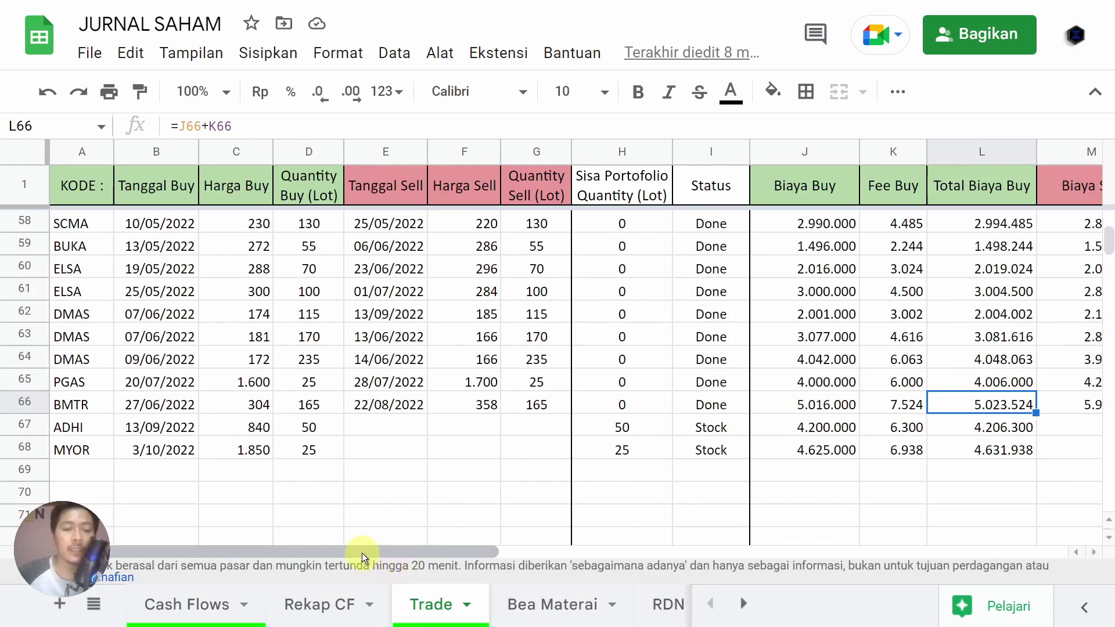
{"action": "left_click_drag", "start_coordinate": [361, 553], "coordinate": [588, 560]}
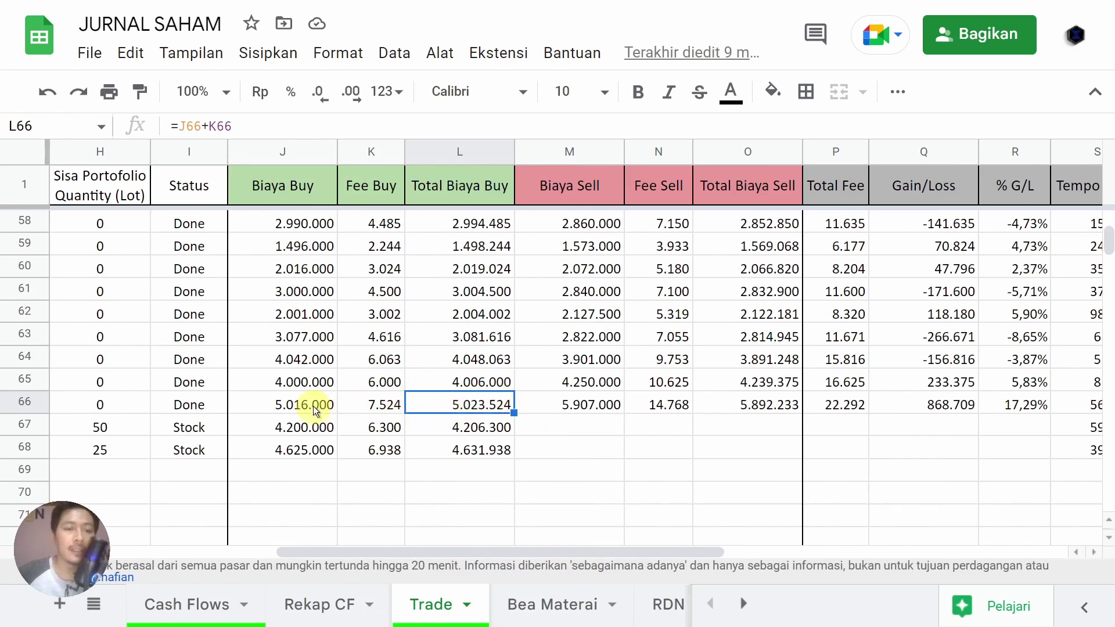
{"action": "left_click", "coordinate": [583, 404]}
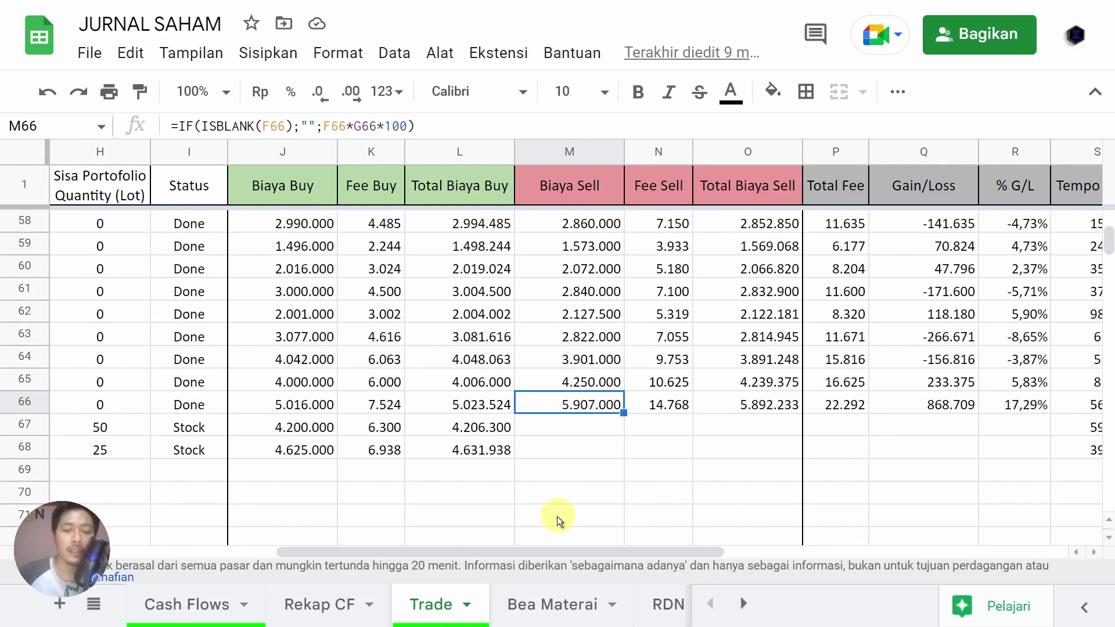
{"action": "left_click_drag", "start_coordinate": [560, 557], "coordinate": [475, 541]}
{"action": "left_click_drag", "start_coordinate": [93, 432], "coordinate": [243, 477]}
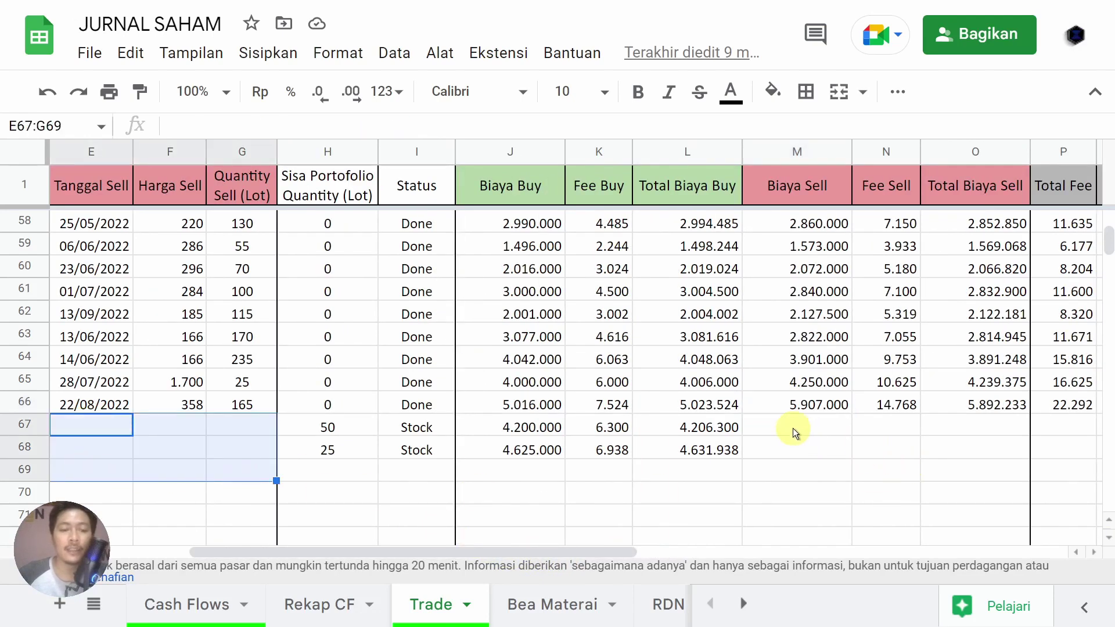
{"action": "left_click_drag", "start_coordinate": [793, 427], "coordinate": [984, 453]}
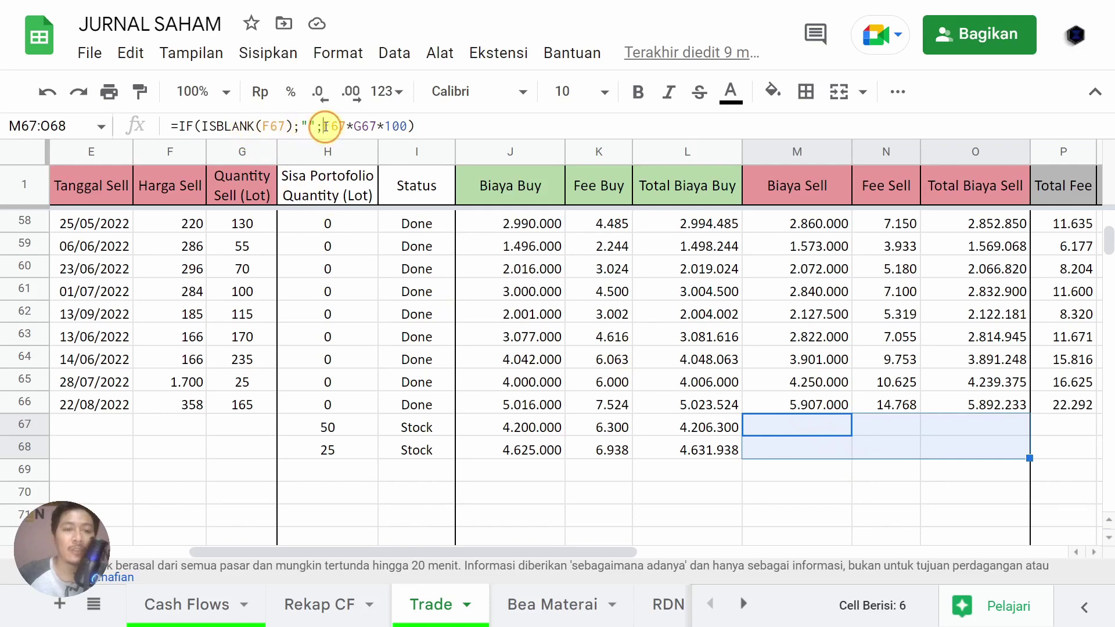
Step: Try the Biaya Sell formula in M67 without its ISBLANK check, as =F67*G67*100, and clear the trial result
{"action": "left_click_drag", "start_coordinate": [327, 129], "coordinate": [173, 126]}
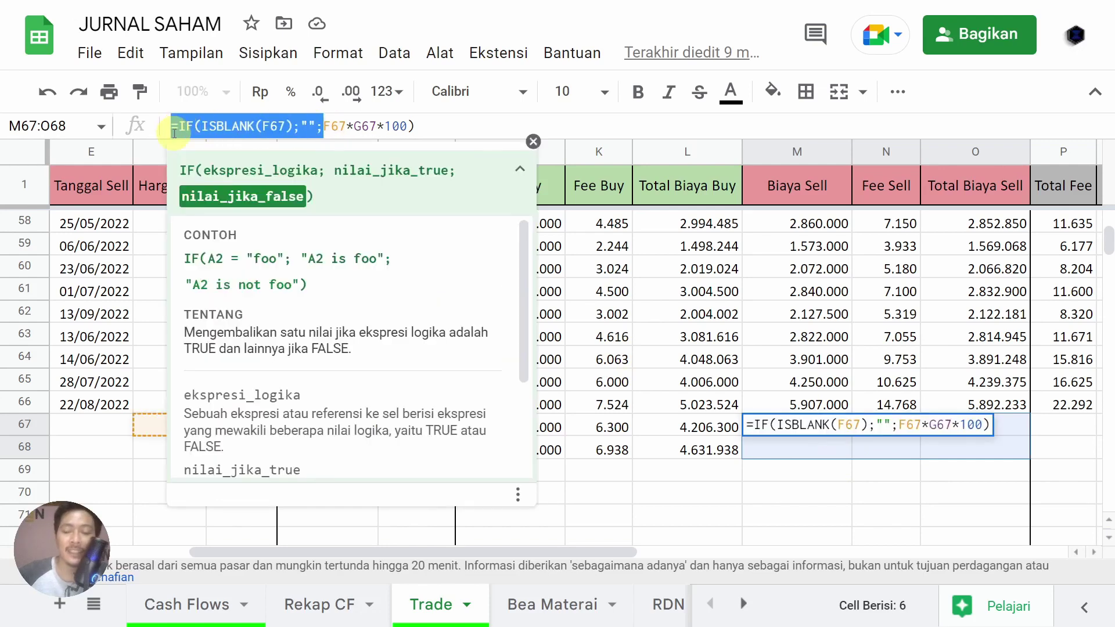
{"action": "type", "text": "="}
{"action": "key", "text": "Return"}
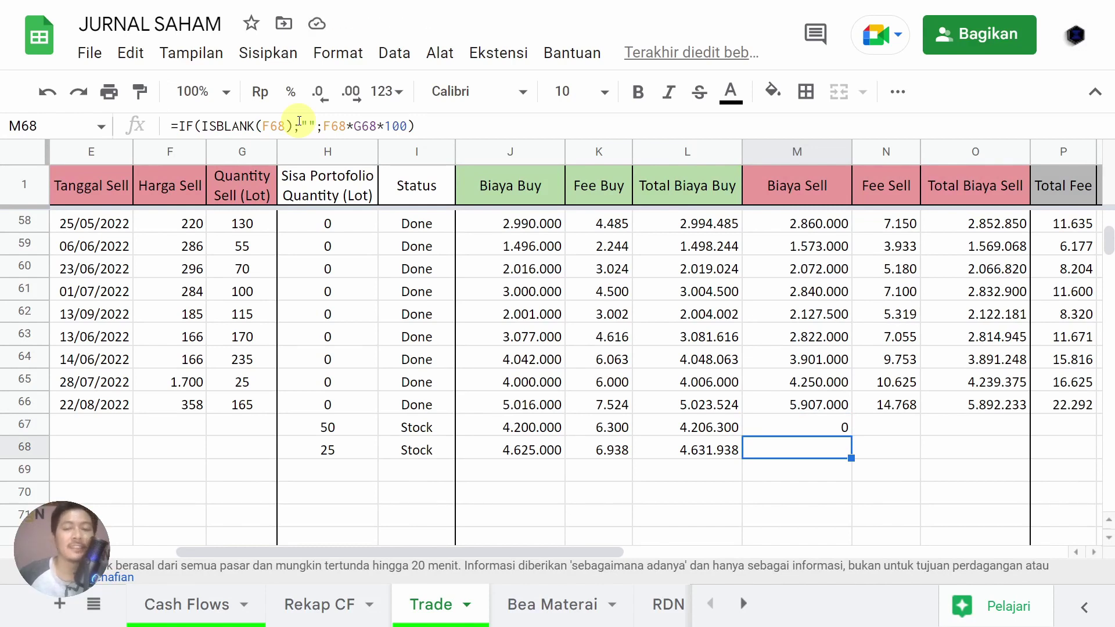
{"action": "left_click", "coordinate": [837, 425]}
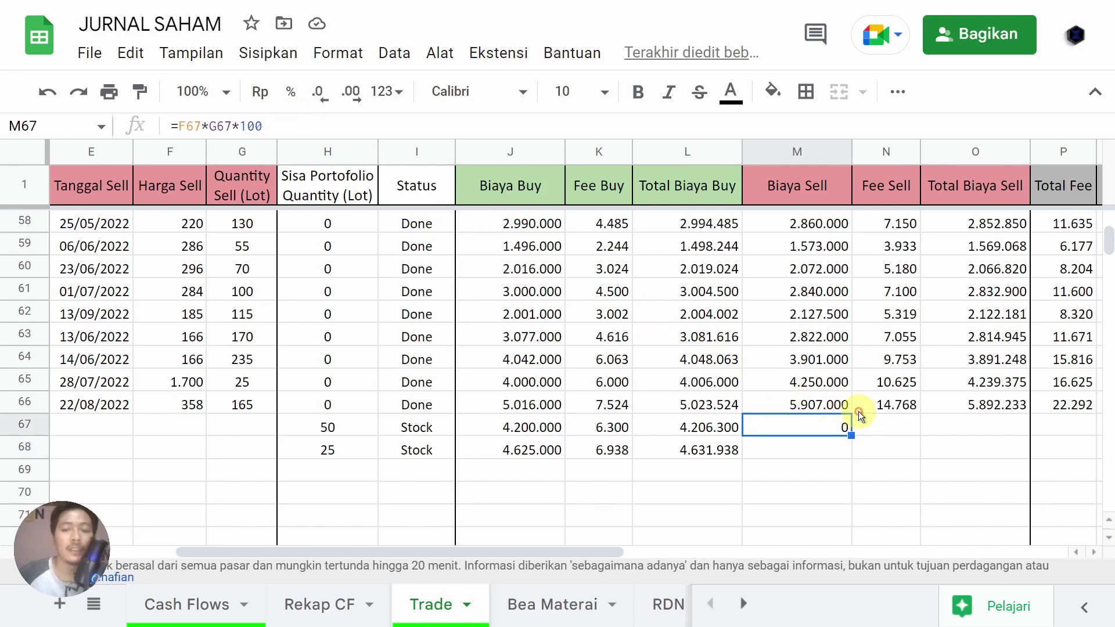
{"action": "key", "text": "Delete"}
Step: Show the Fee Sell formula in N66 and annotate it with red arrows from the cell to the formula and to the Fee Sell header
{"action": "left_click", "coordinate": [828, 407]}
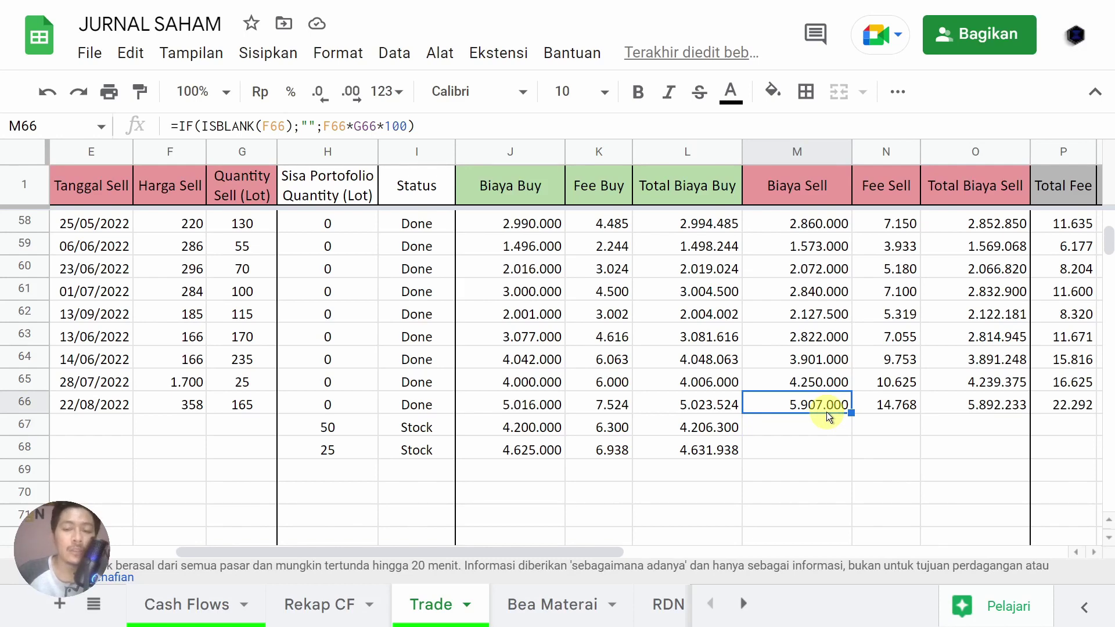
{"action": "key", "text": "Right"}
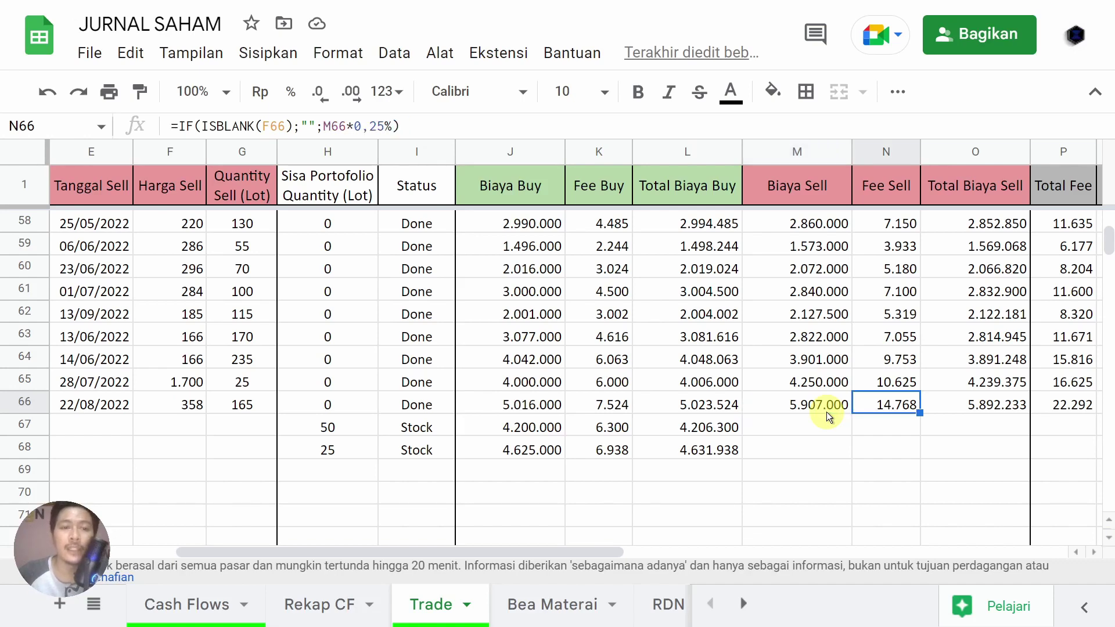
{"action": "key", "text": "F12"}
{"action": "mouse_move", "coordinate": [863, 405]}
{"action": "left_mouse_down"}
{"action": "mouse_move", "coordinate": [372, 152]}
{"action": "mouse_move", "coordinate": [383, 147]}
{"action": "left_mouse_up"}
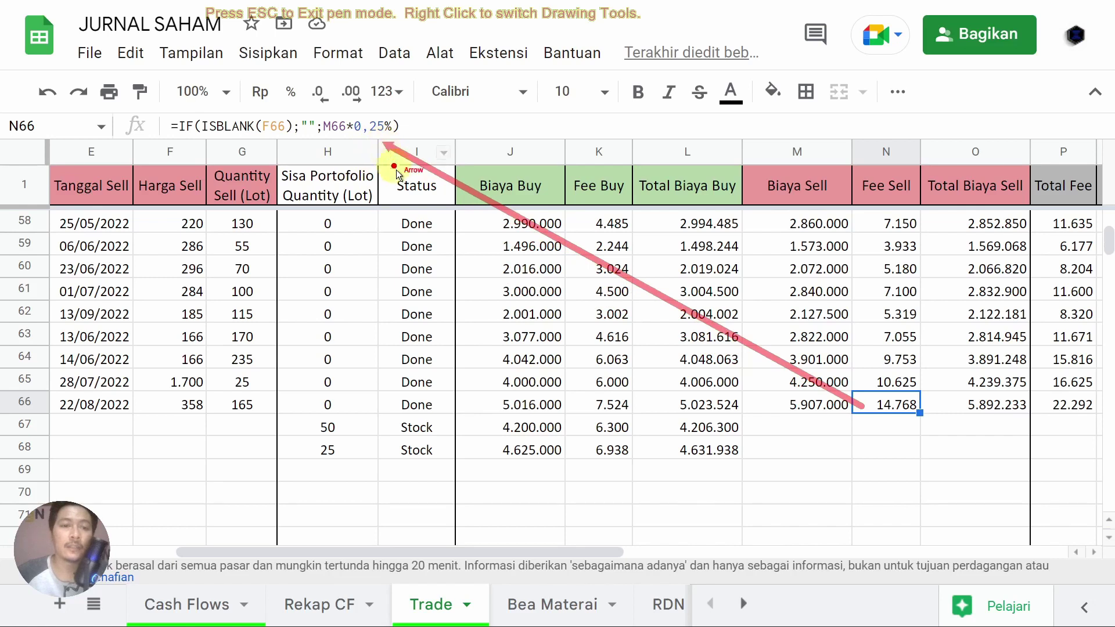
{"action": "left_click_drag", "start_coordinate": [862, 406], "coordinate": [866, 204]}
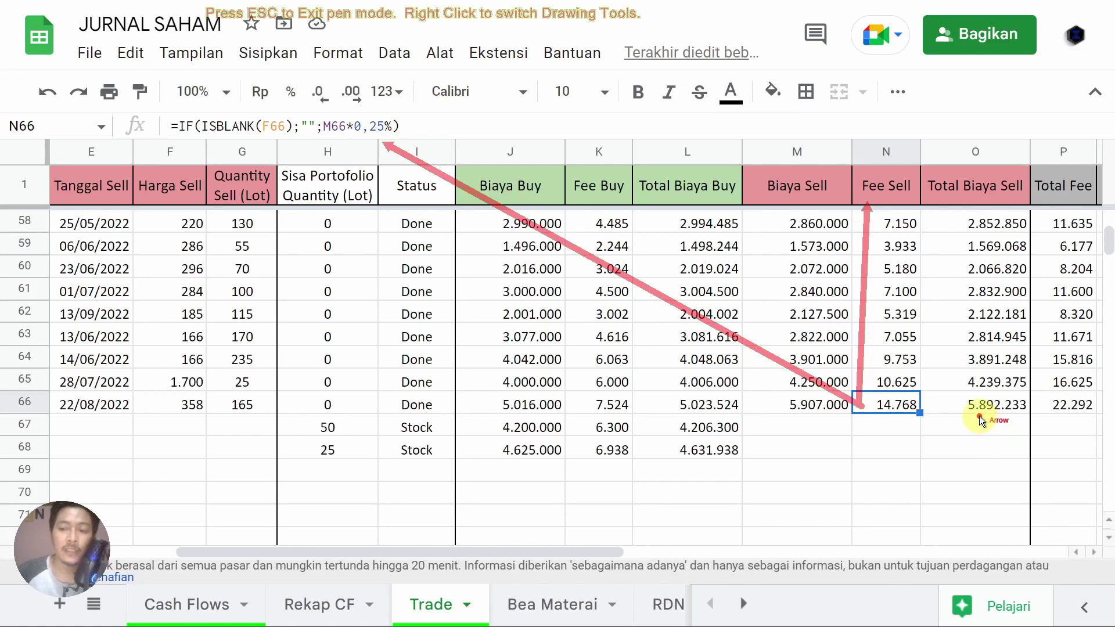
Step: Annotate row 66 with red rectangles around O66, M66 and J66:L66, and clear the drawings
{"action": "right_click", "coordinate": [942, 390]}
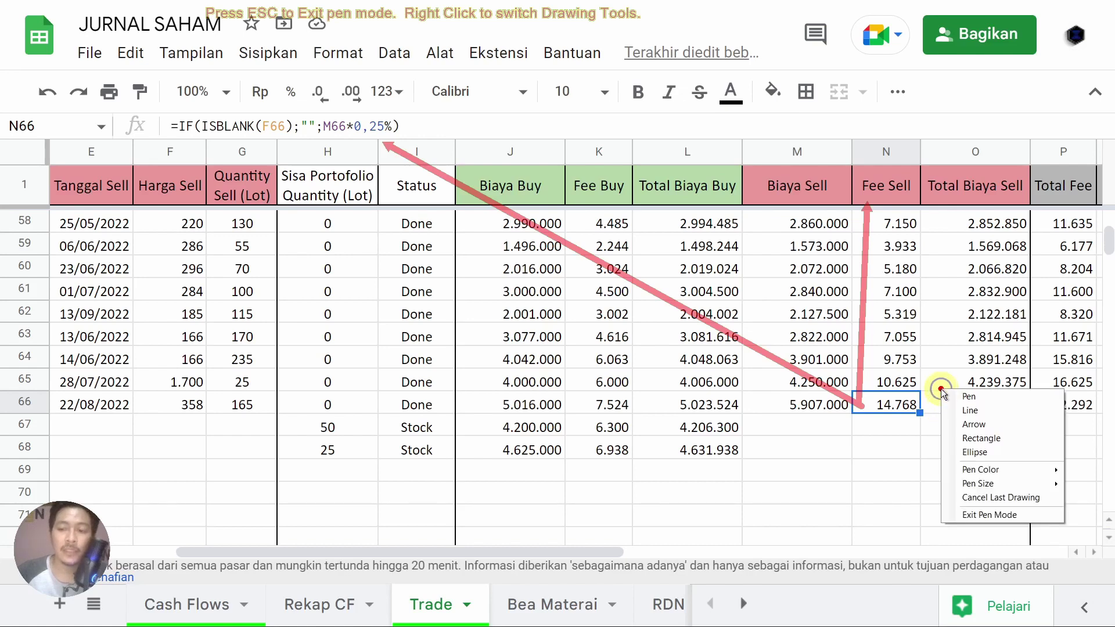
{"action": "left_click", "coordinate": [964, 440]}
{"action": "left_click_drag", "start_coordinate": [937, 385], "coordinate": [1042, 424]}
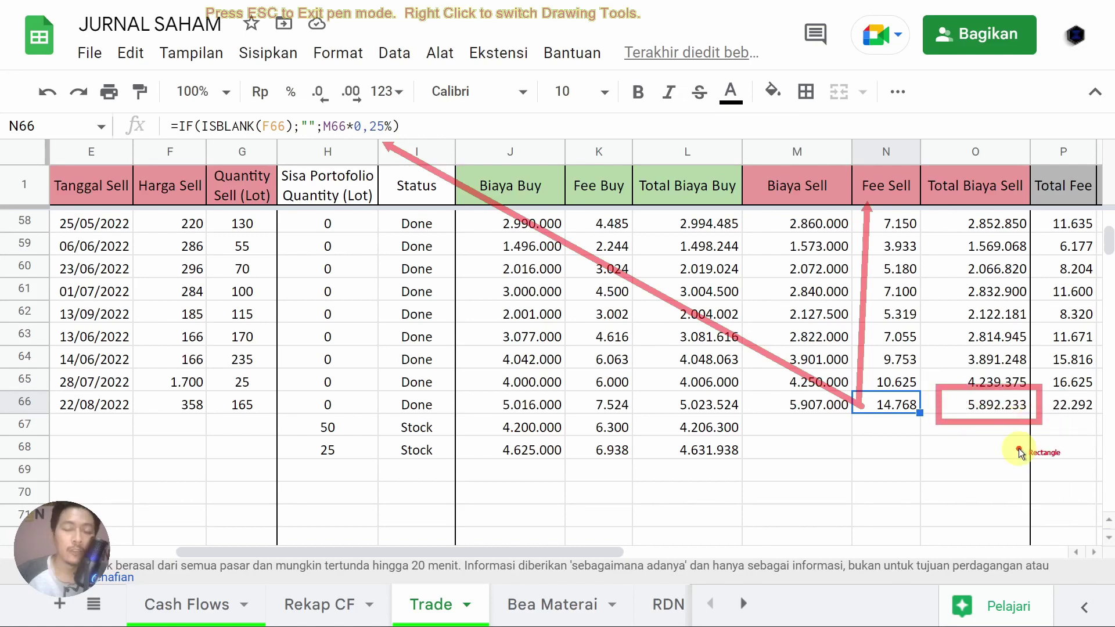
{"action": "mouse_move", "coordinate": [773, 381]}
{"action": "left_mouse_down"}
{"action": "mouse_move", "coordinate": [868, 430]}
{"action": "mouse_move", "coordinate": [859, 422]}
{"action": "left_mouse_up"}
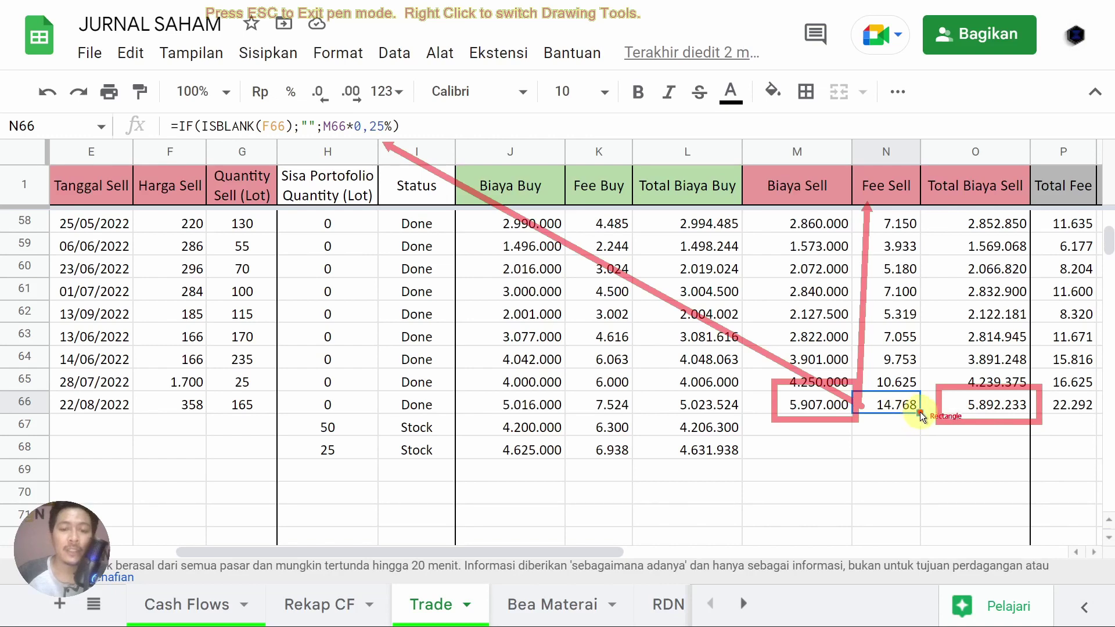
{"action": "left_click_drag", "start_coordinate": [479, 380], "coordinate": [758, 424]}
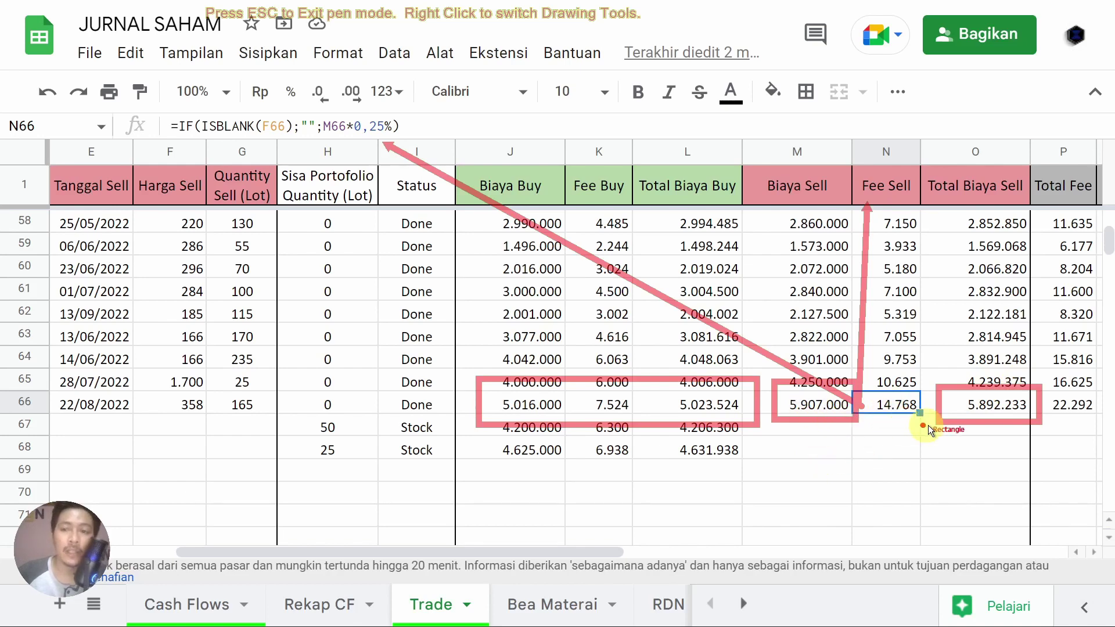
{"action": "key", "text": "Escape"}
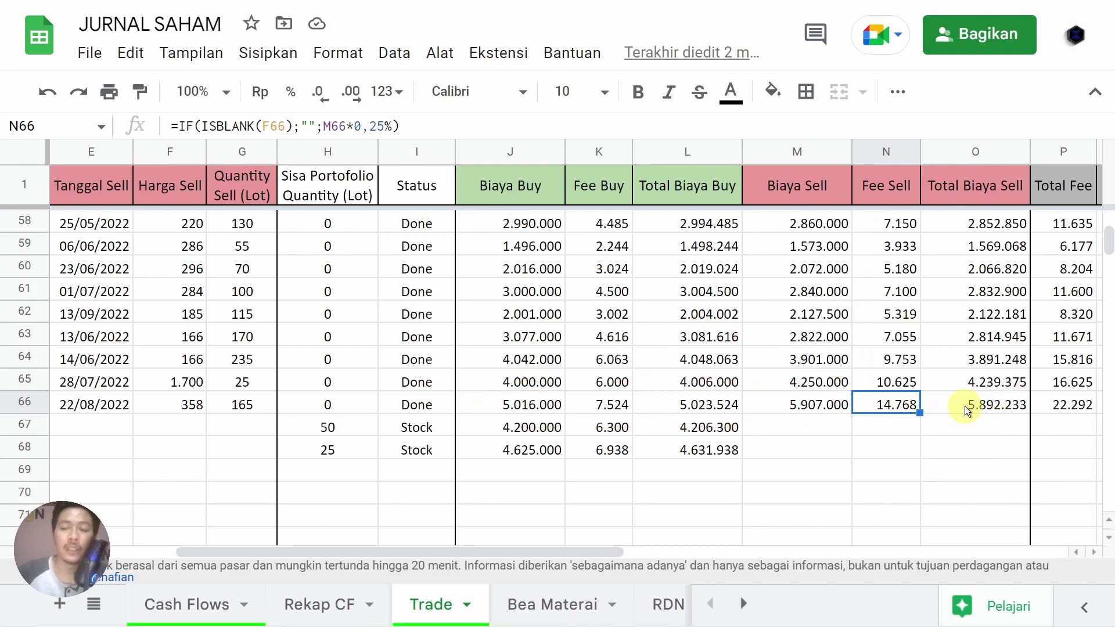
Step: Examine the Bulan Realized formula in T66 and the Total Fee formula in P66
{"action": "key", "text": "Right"}
{"action": "key", "text": "Right"}
{"action": "key", "text": "Right"}
{"action": "key", "text": "Right"}
{"action": "key", "text": "Right"}
{"action": "key", "text": "Right"}
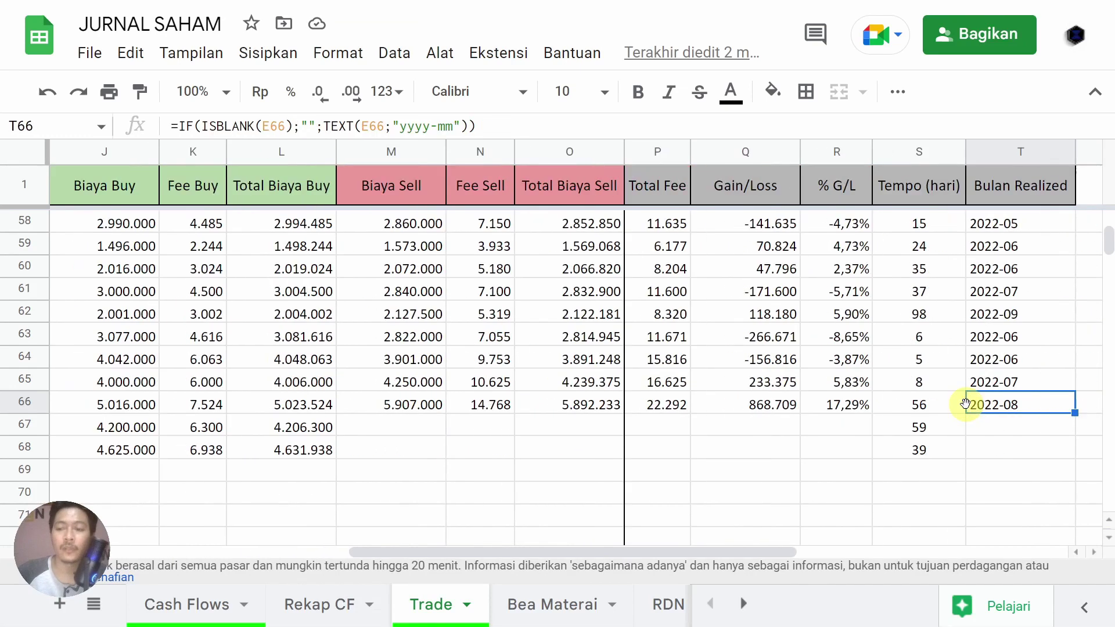
{"action": "left_click", "coordinate": [677, 405]}
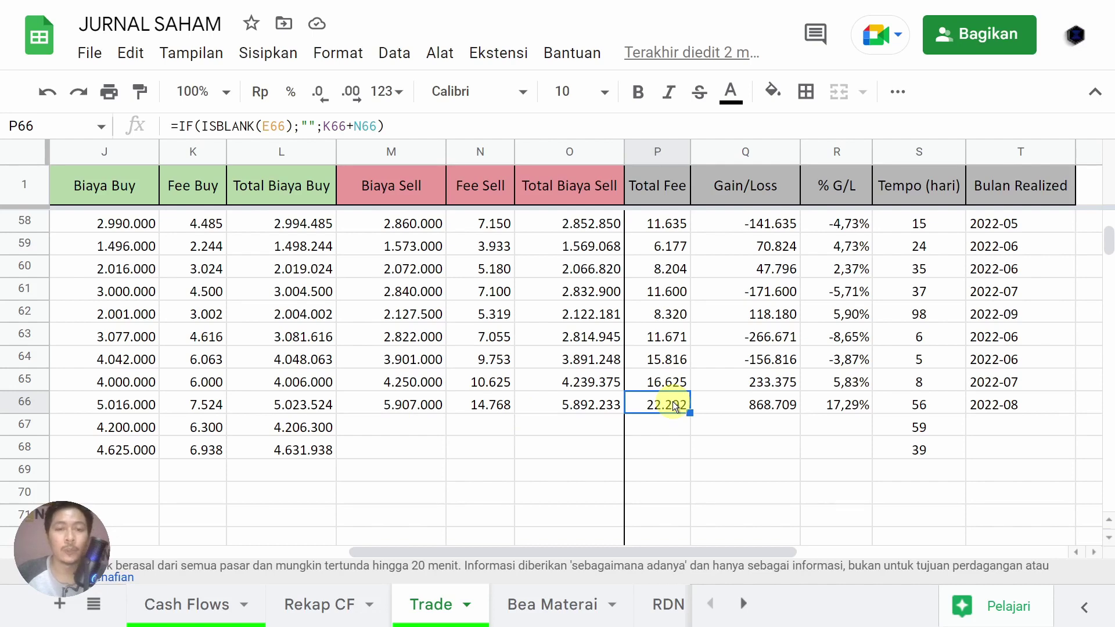
Step: Annotate the Total Fee formula with a yellow ellipse around it and a red ellipse around K66+N66
{"action": "key", "text": "ctrl+F9"}
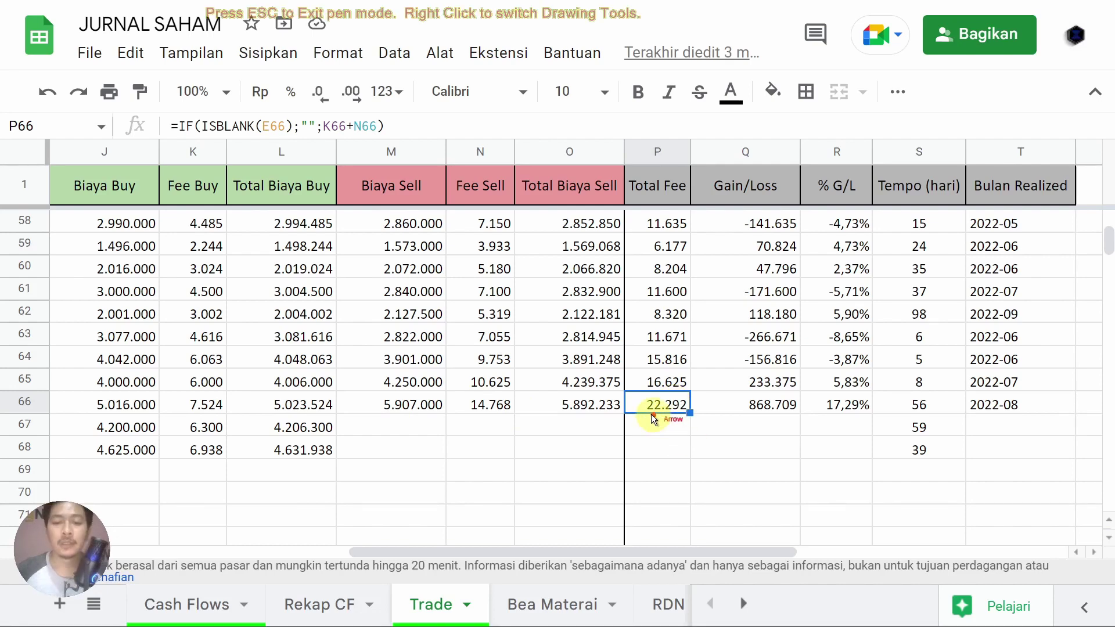
{"action": "left_click_drag", "start_coordinate": [141, 81], "coordinate": [488, 187]}
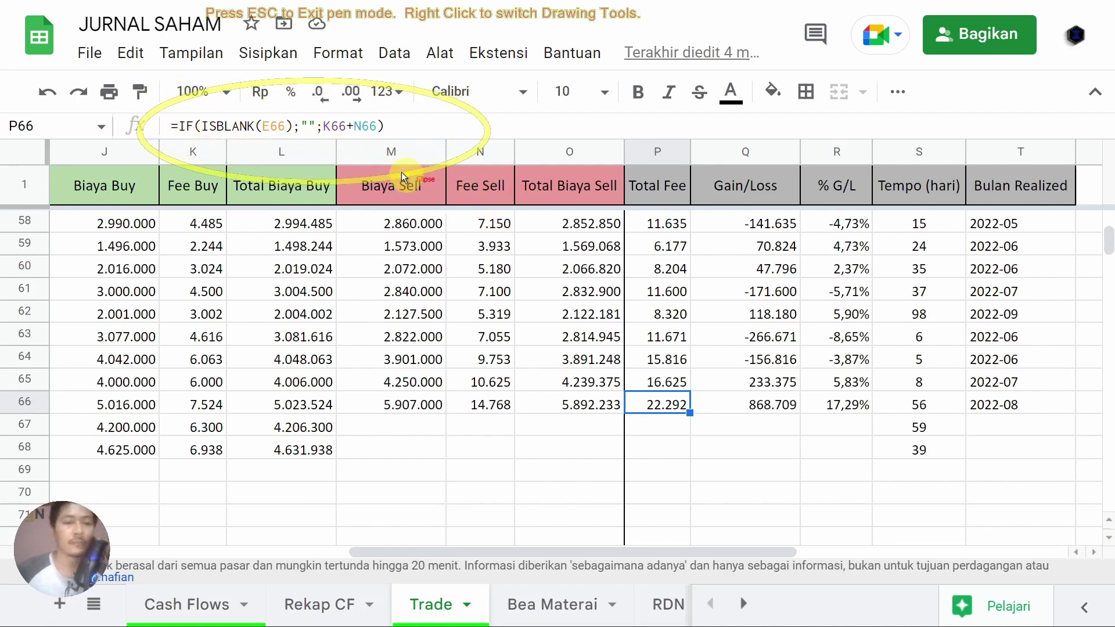
{"action": "right_click", "coordinate": [318, 100]}
{"action": "mouse_move", "coordinate": [353, 177]}
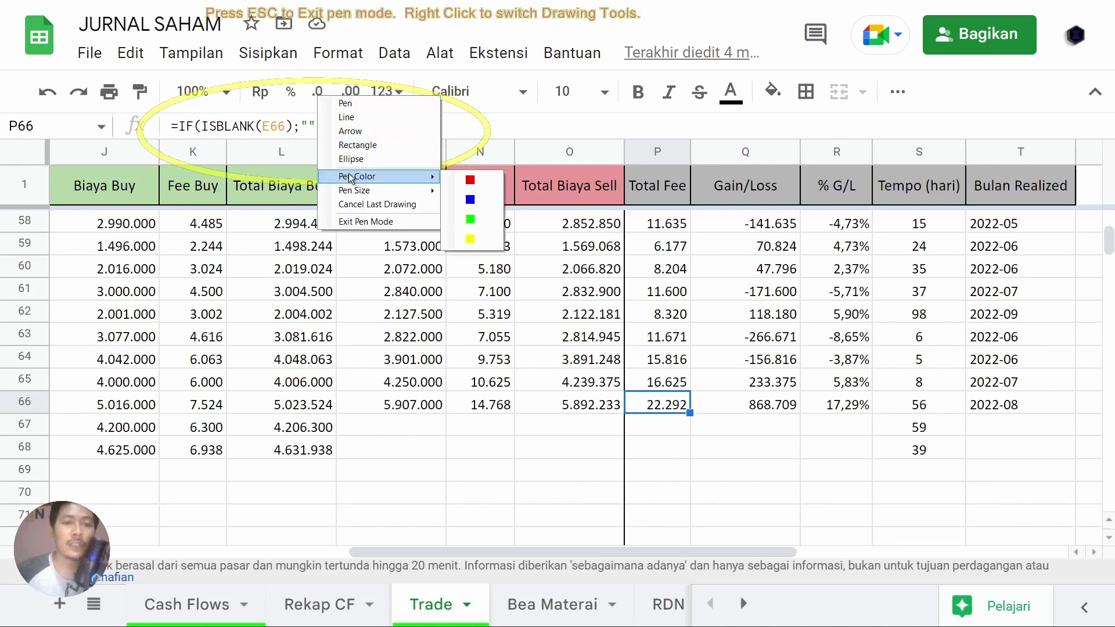
{"action": "left_click", "coordinate": [471, 185]}
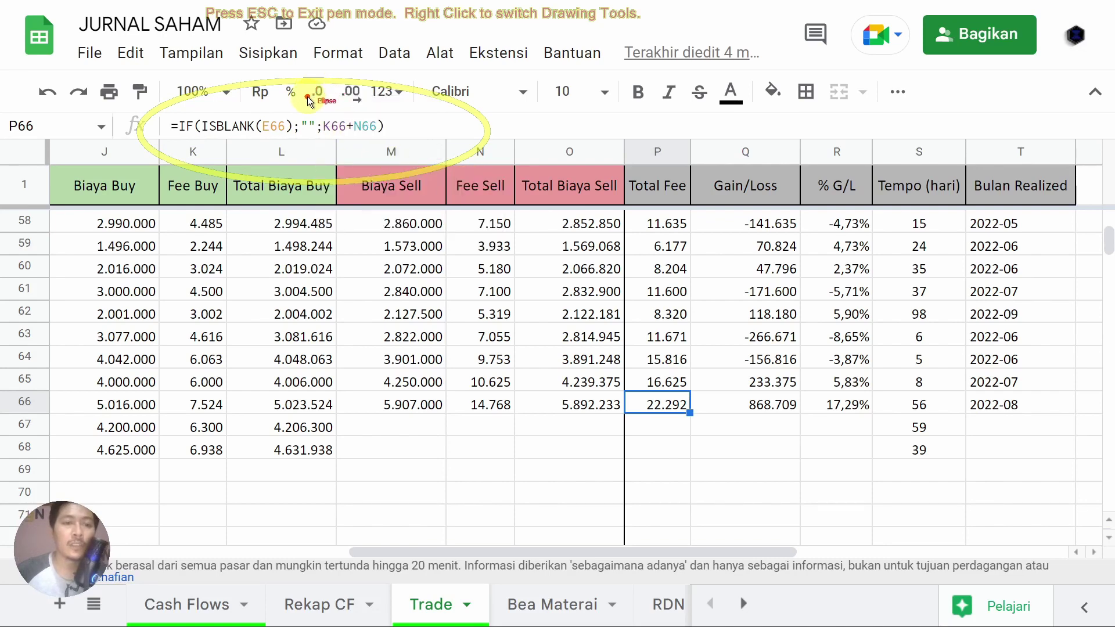
{"action": "left_click_drag", "start_coordinate": [306, 95], "coordinate": [421, 169]}
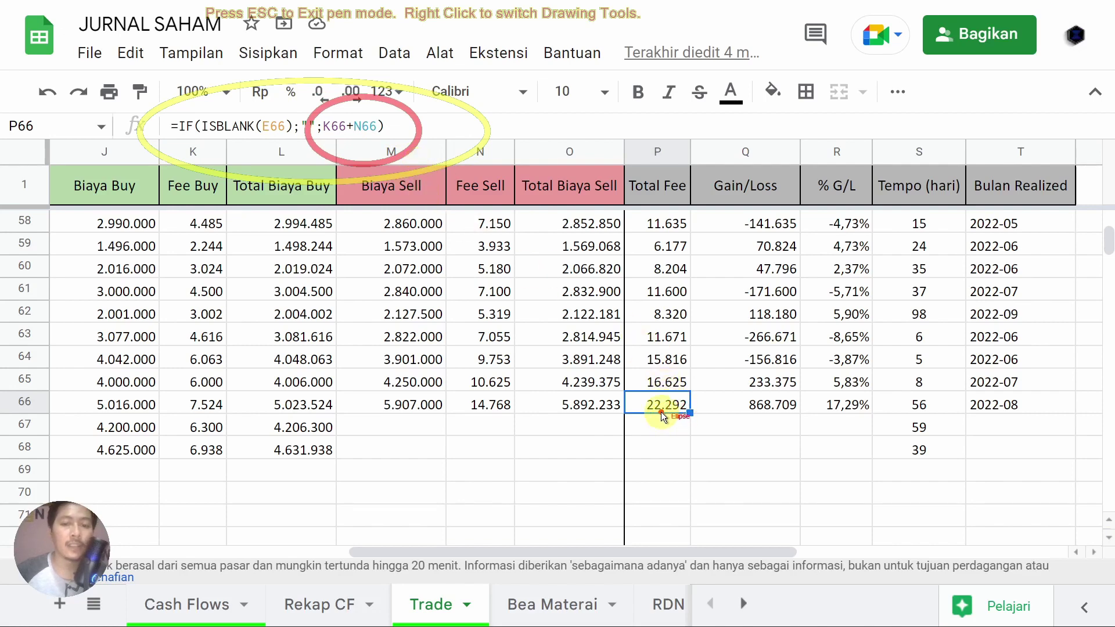
Step: Draw red arrows to the fees in K66 and N66 and a blue arrow to the formula's ISBLANK part, and clear the drawings
{"action": "right_click", "coordinate": [371, 455]}
{"action": "left_click", "coordinate": [429, 475]}
{"action": "mouse_move", "coordinate": [420, 489]}
{"action": "left_mouse_down"}
{"action": "mouse_move", "coordinate": [242, 361]}
{"action": "mouse_move", "coordinate": [236, 416]}
{"action": "left_mouse_up"}
{"action": "mouse_move", "coordinate": [420, 490]}
{"action": "left_mouse_down"}
{"action": "mouse_move", "coordinate": [506, 449]}
{"action": "mouse_move", "coordinate": [481, 420]}
{"action": "left_mouse_up"}
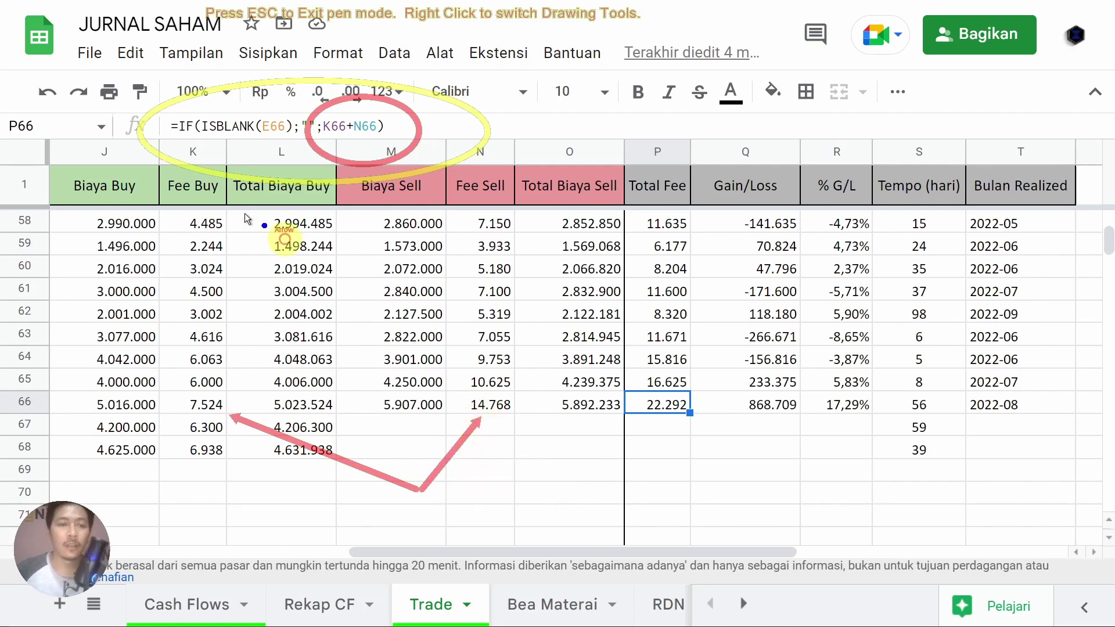
{"action": "left_click_drag", "start_coordinate": [142, 97], "coordinate": [254, 137]}
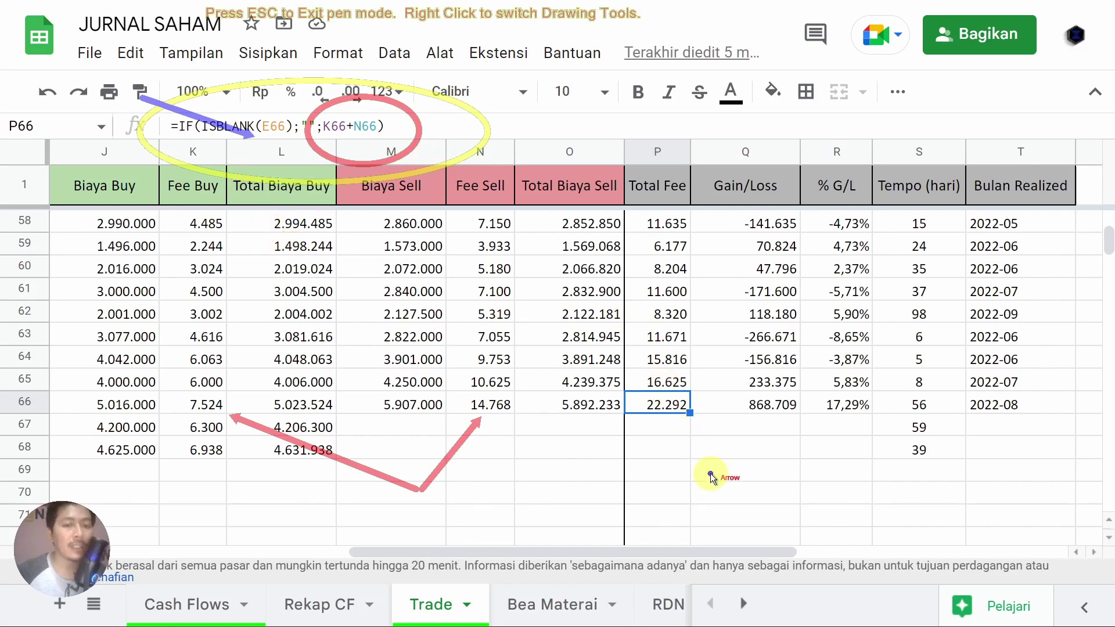
{"action": "key", "text": "Escape"}
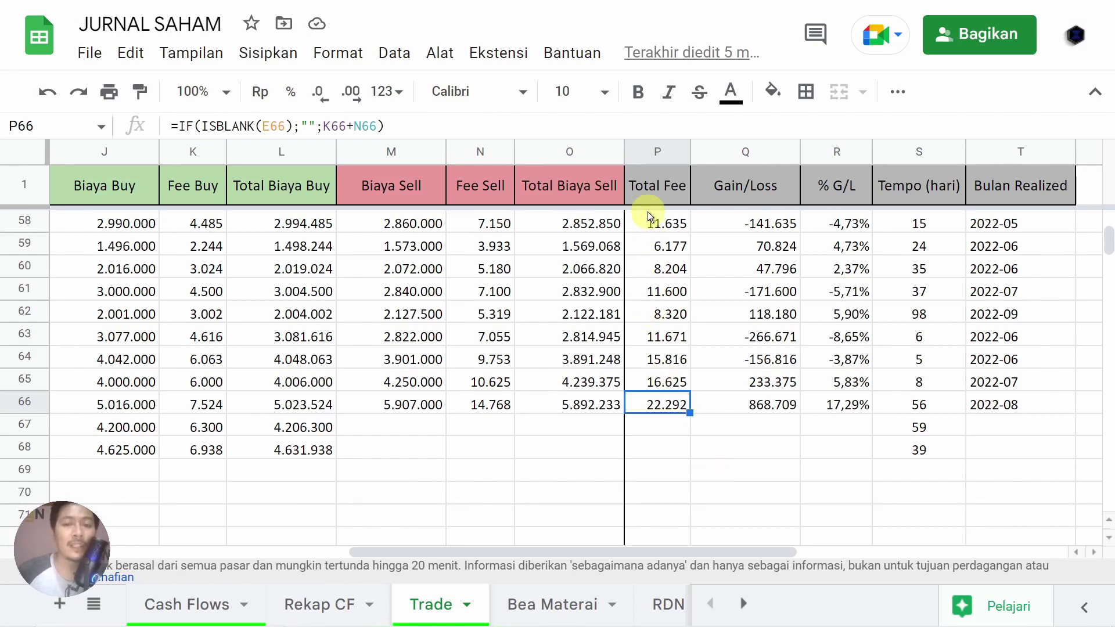
Step: Examine the Total Fee column, the Gain/Loss formulas in Q66 and Q64, and the % G/L and Tempo formulas in R66 and S66
{"action": "left_click", "coordinate": [657, 153]}
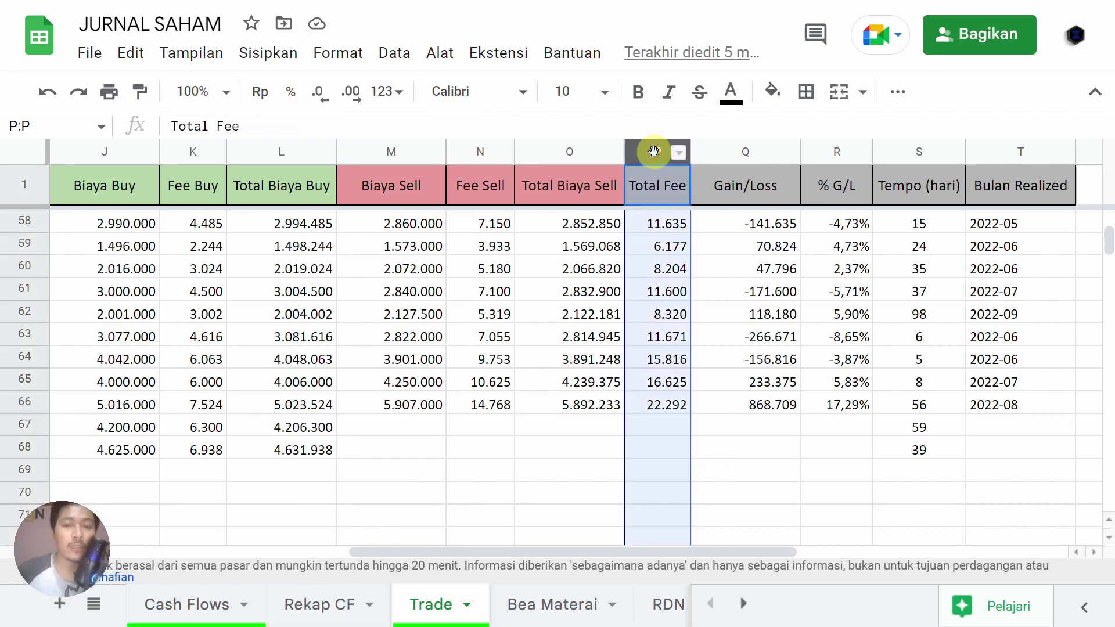
{"action": "left_click", "coordinate": [748, 409]}
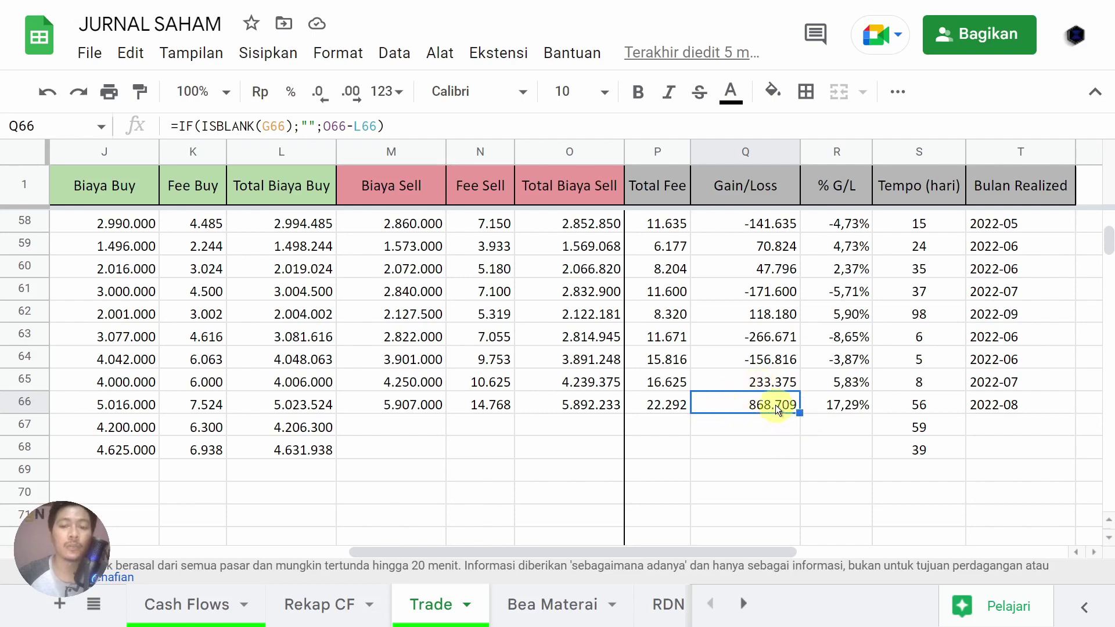
{"action": "left_click", "coordinate": [759, 360]}
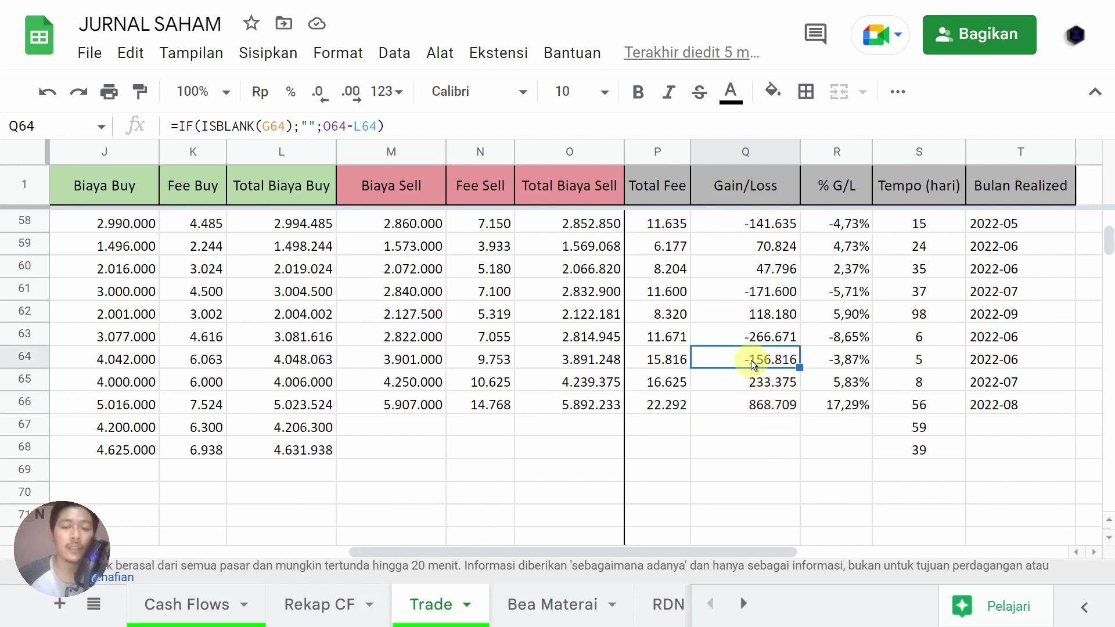
{"action": "left_click", "coordinate": [778, 406]}
{"action": "left_click", "coordinate": [839, 404]}
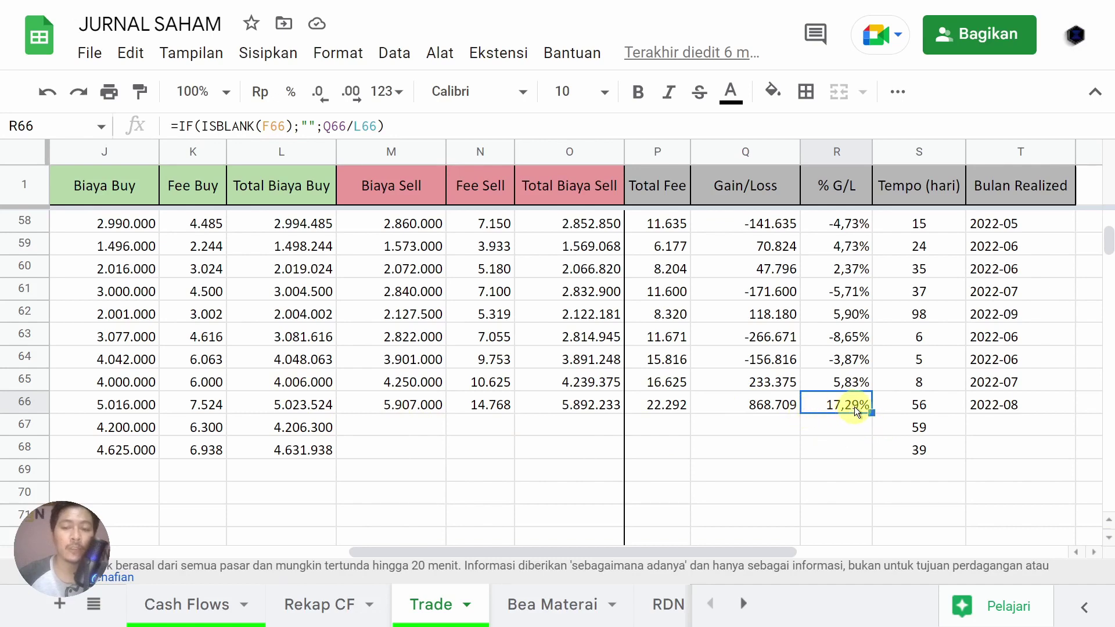
{"action": "left_click", "coordinate": [918, 406]}
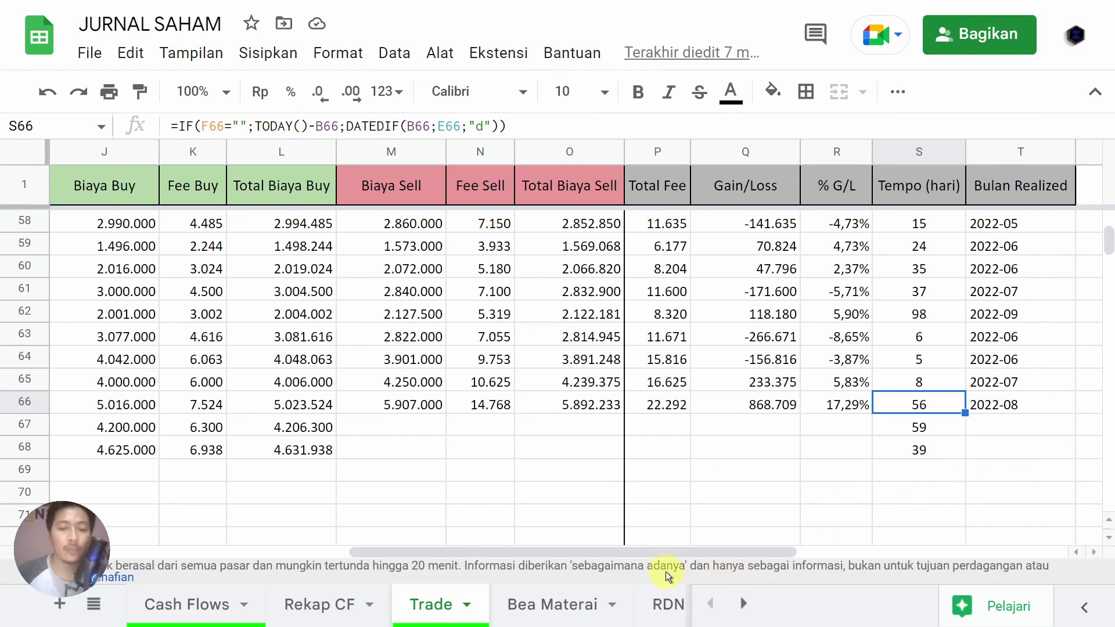
Step: Enter the TODAY function in the empty cell U66 beside the BMTR row to demonstrate the current date
{"action": "left_click_drag", "start_coordinate": [667, 550], "coordinate": [747, 561]}
{"action": "left_click", "coordinate": [952, 413]}
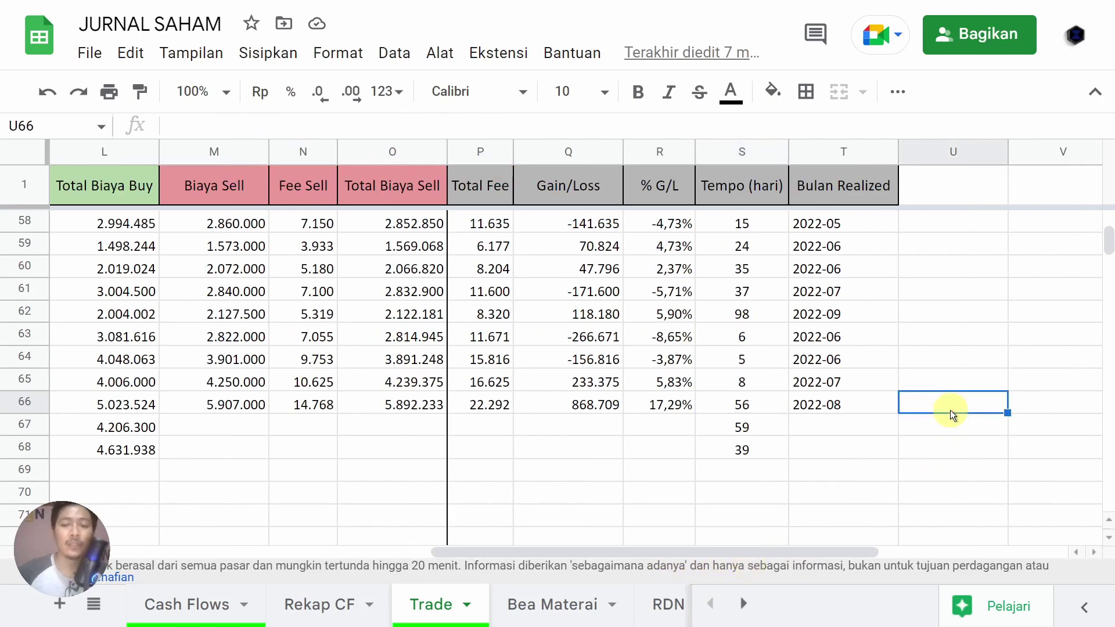
{"action": "type", "text": "=toda"}
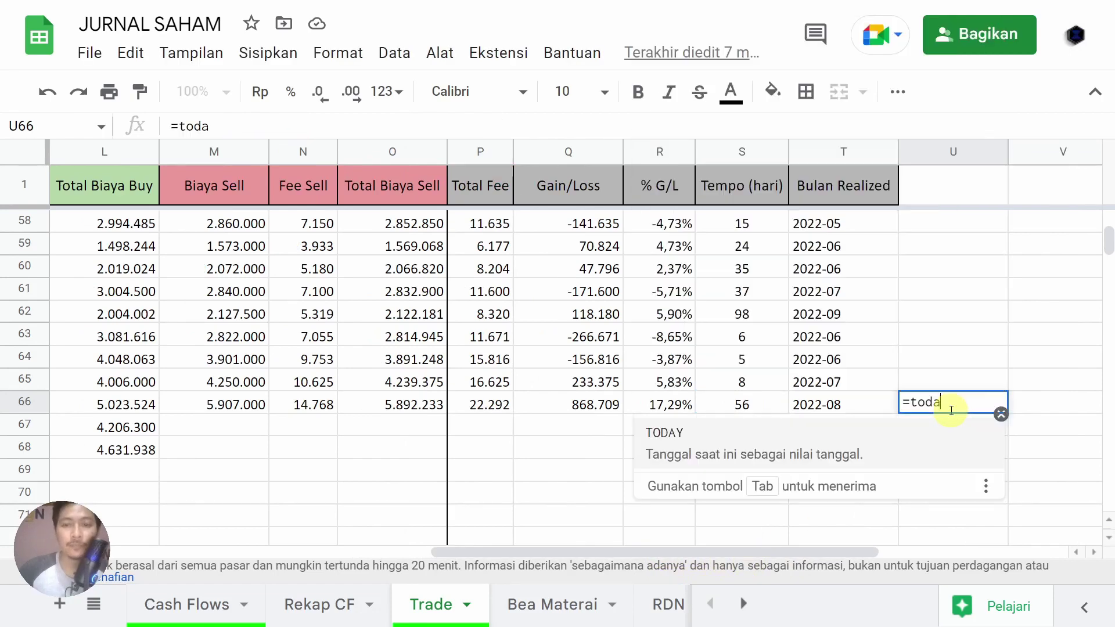
{"action": "key", "text": "Tab"}
{"action": "key", "text": "Return"}
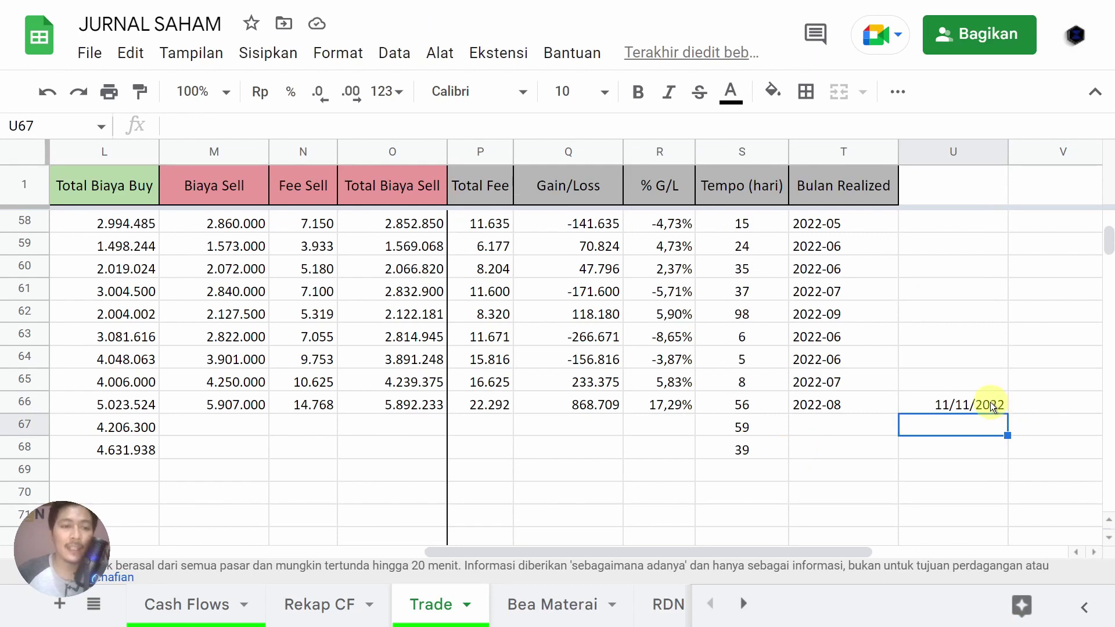
{"action": "left_click", "coordinate": [941, 408]}
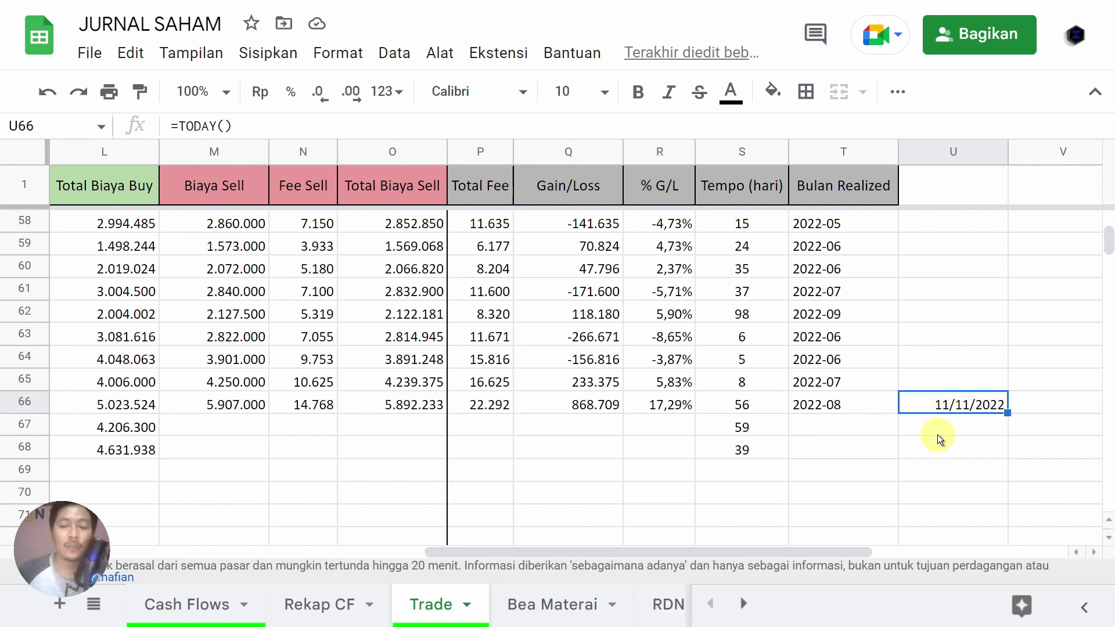
{"action": "left_click", "coordinate": [938, 432]}
{"action": "left_click", "coordinate": [1029, 405]}
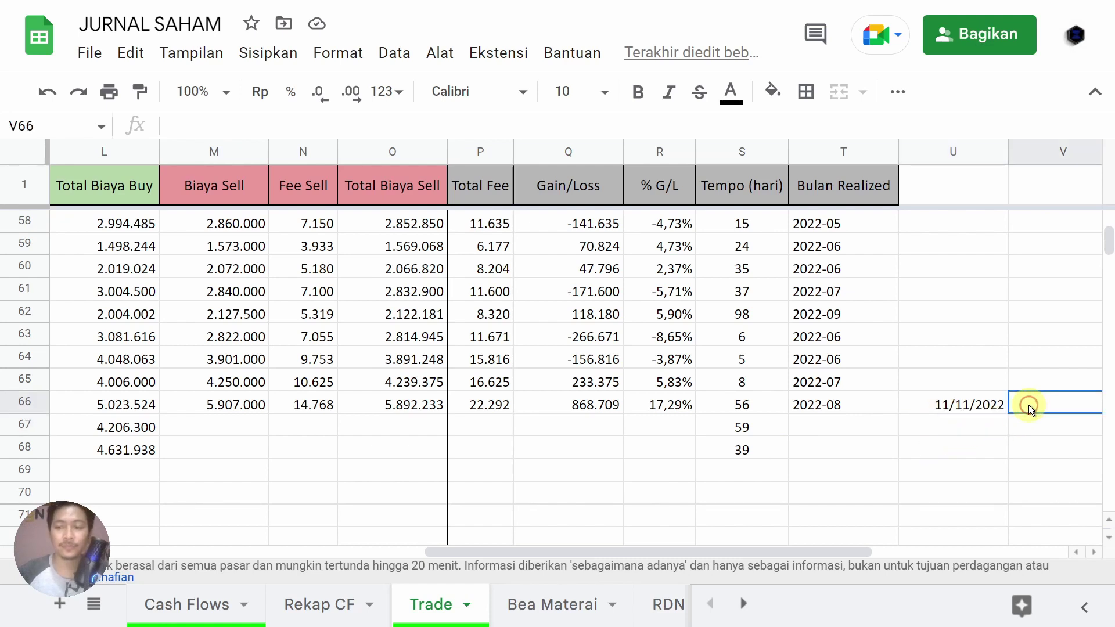
{"action": "key", "text": "Right"}
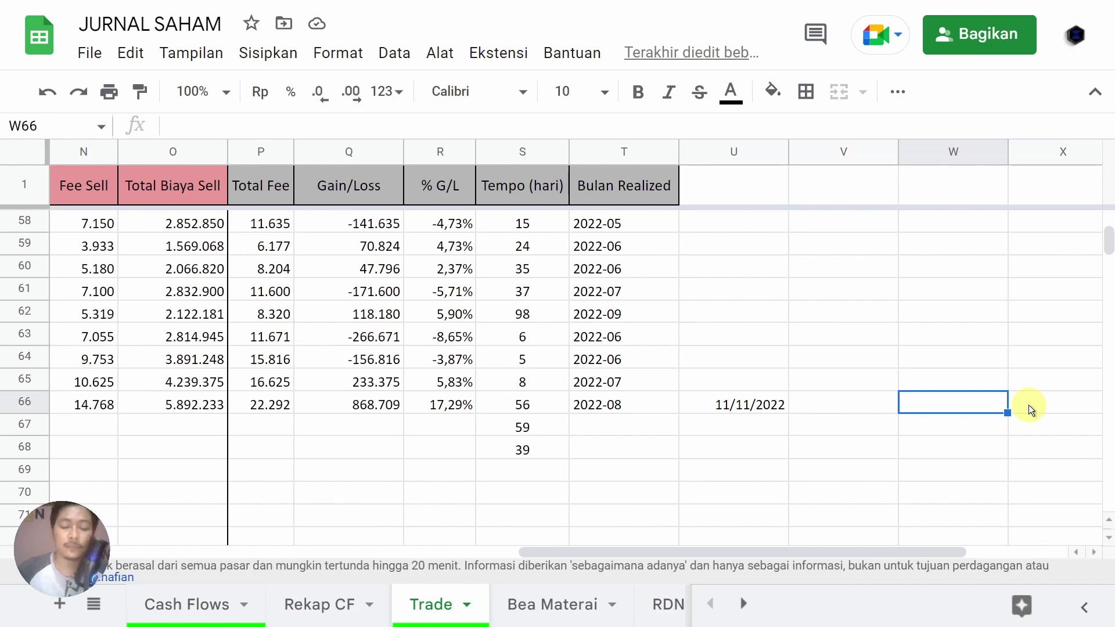
{"action": "type", "text": "=dat"}
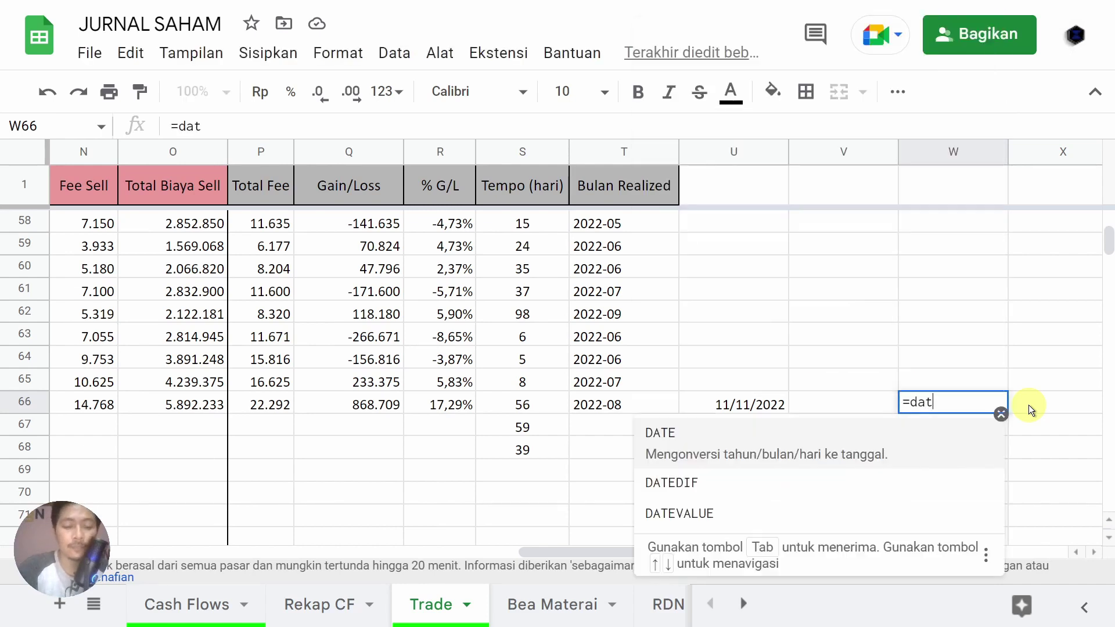
{"action": "type", "text": "e"}
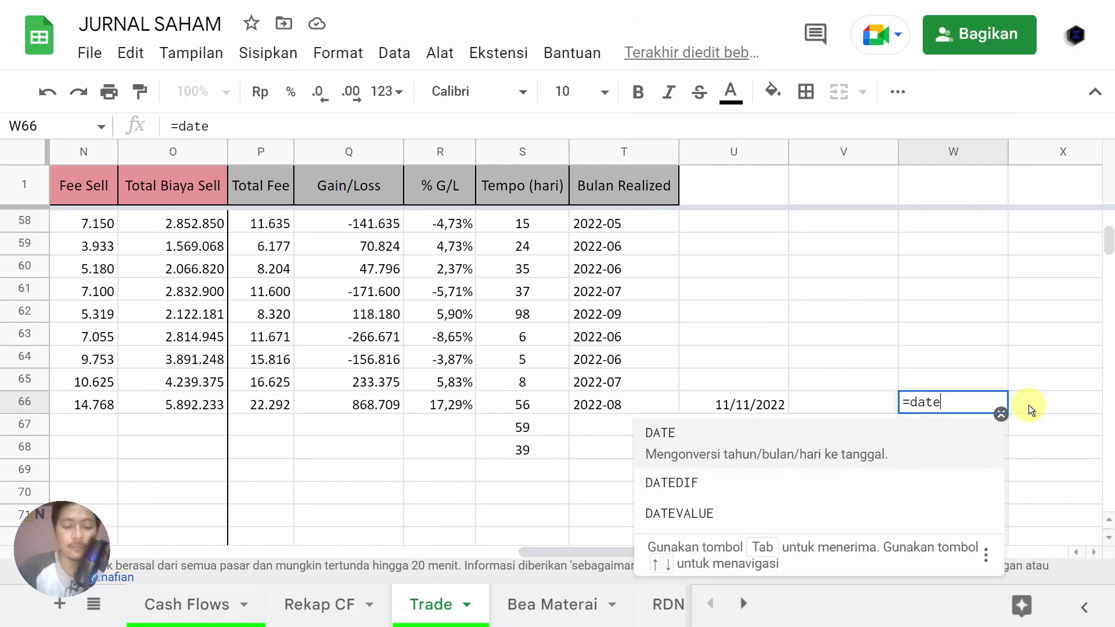
{"action": "left_click", "coordinate": [725, 475]}
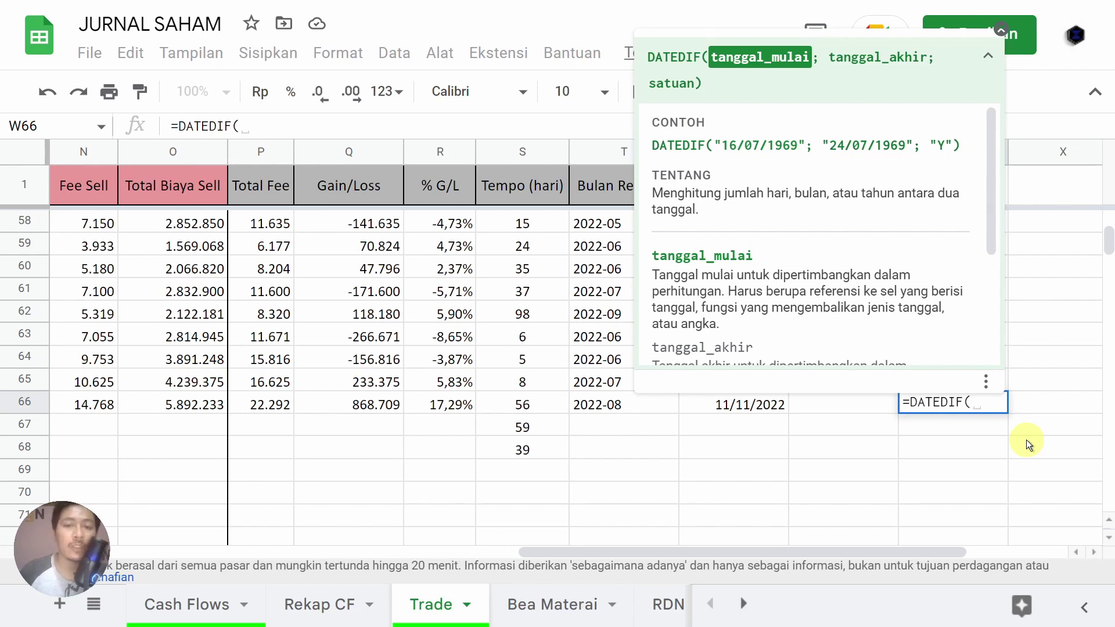
{"action": "key", "text": "Escape"}
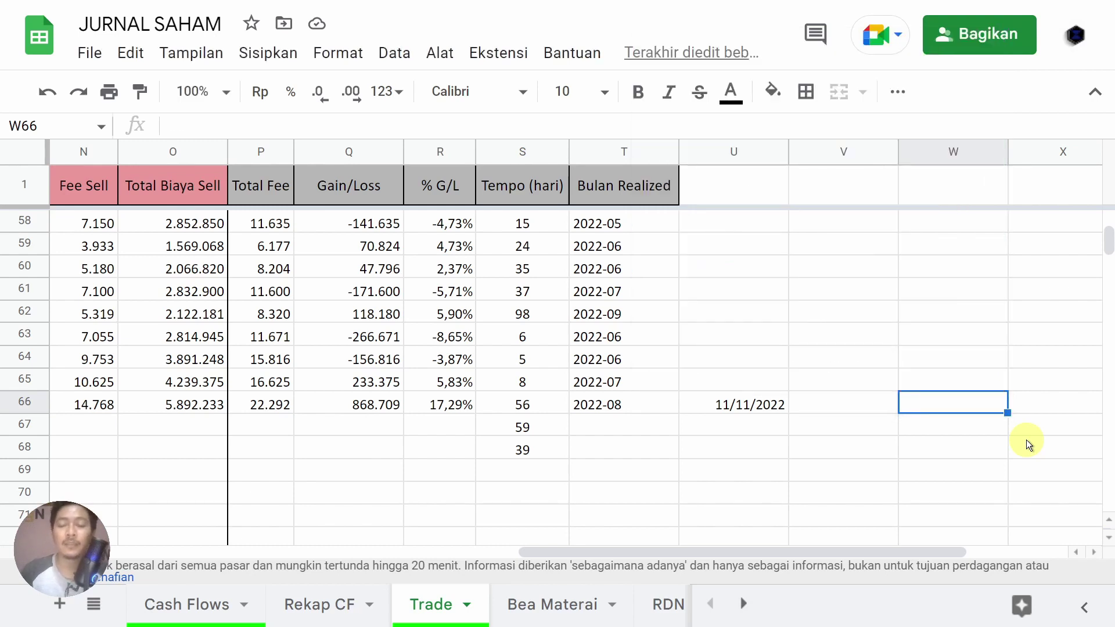
Step: Move the TODAY formula from U66 to V66 and enter the start date 12/12/2012 in U66
{"action": "key", "text": "Left"}
{"action": "key", "text": "Left"}
{"action": "left_click_drag", "start_coordinate": [787, 403], "coordinate": [829, 402]}
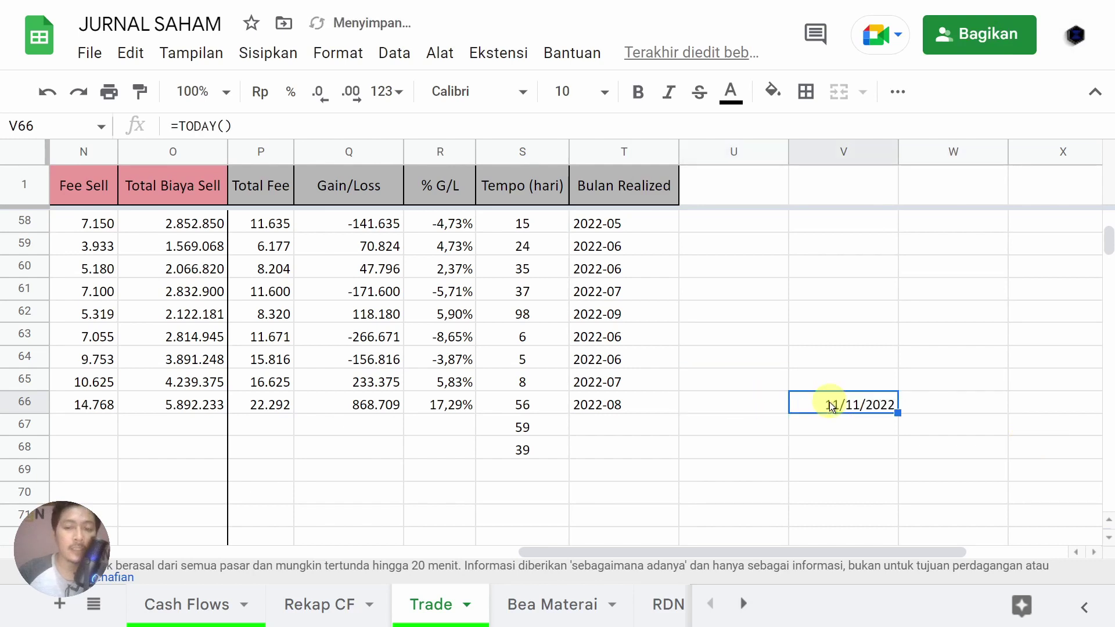
{"action": "left_click", "coordinate": [738, 405]}
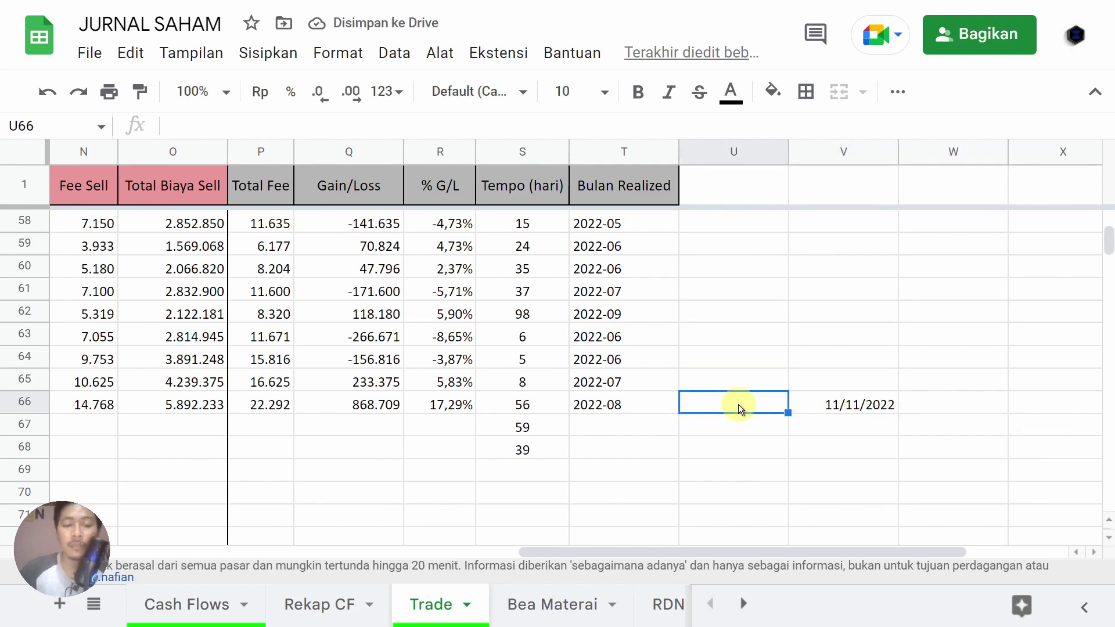
{"action": "type", "text": "12/1"}
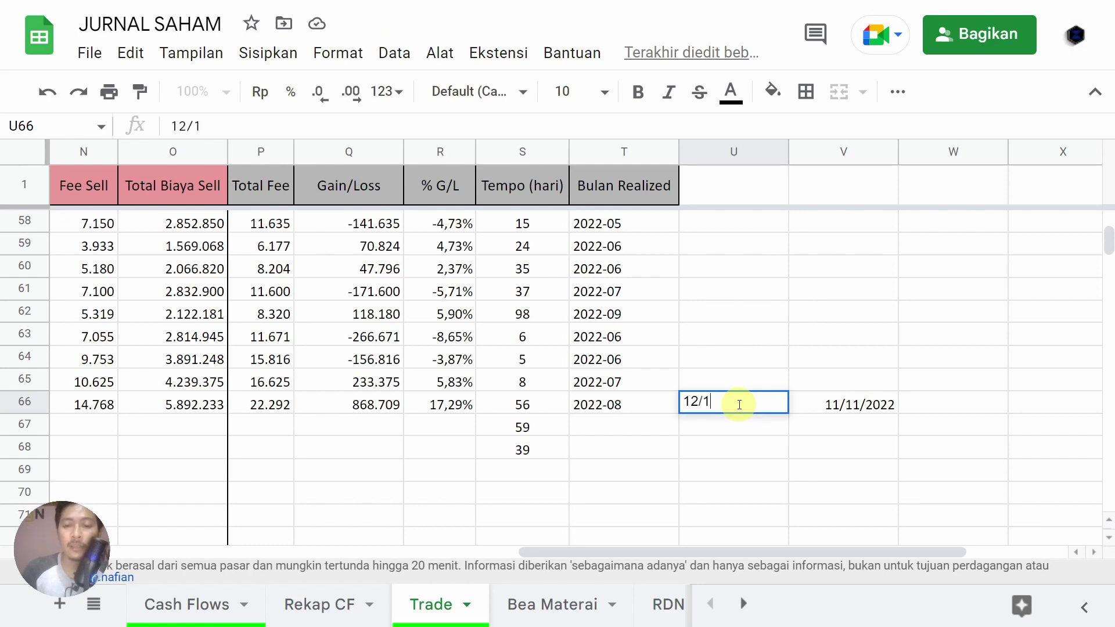
{"action": "type", "text": "2/"}
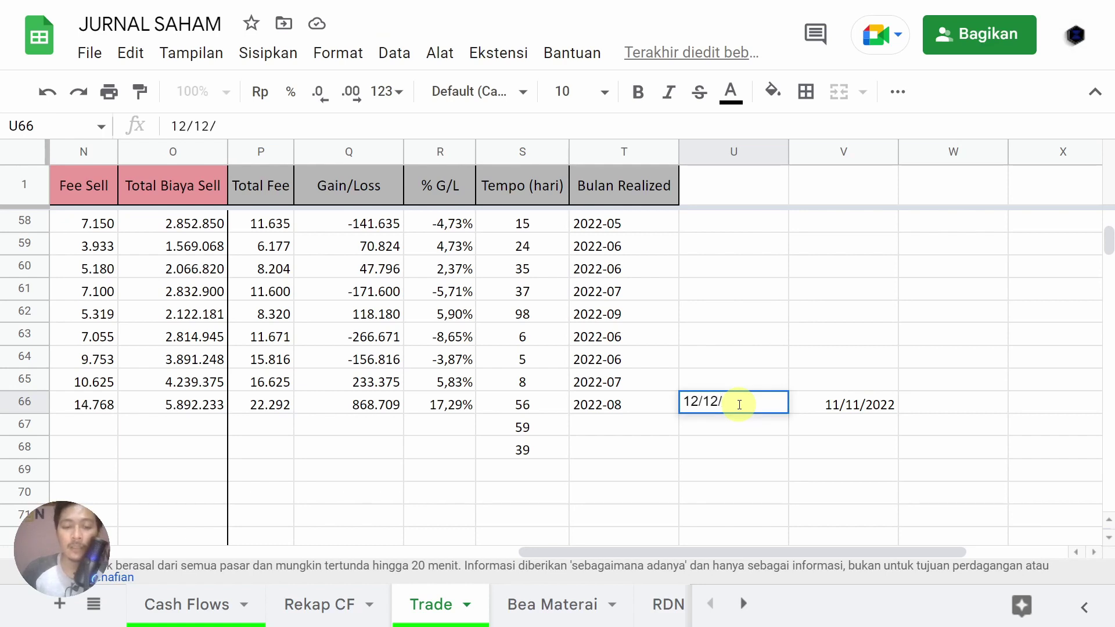
{"action": "type", "text": "2012"}
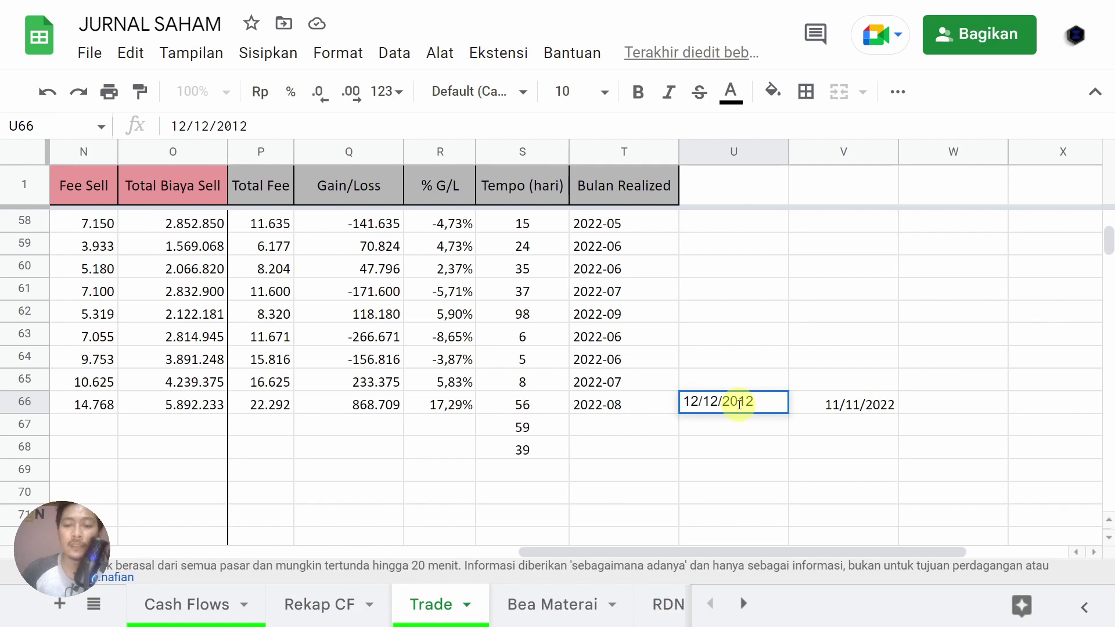
{"action": "key", "text": "Return"}
Step: Enter a DATEDIF formula in W66 that counts the days from U66 to V66 with the unit "d"
{"action": "key", "text": "Up"}
{"action": "key", "text": "Right"}
{"action": "key", "text": "Right"}
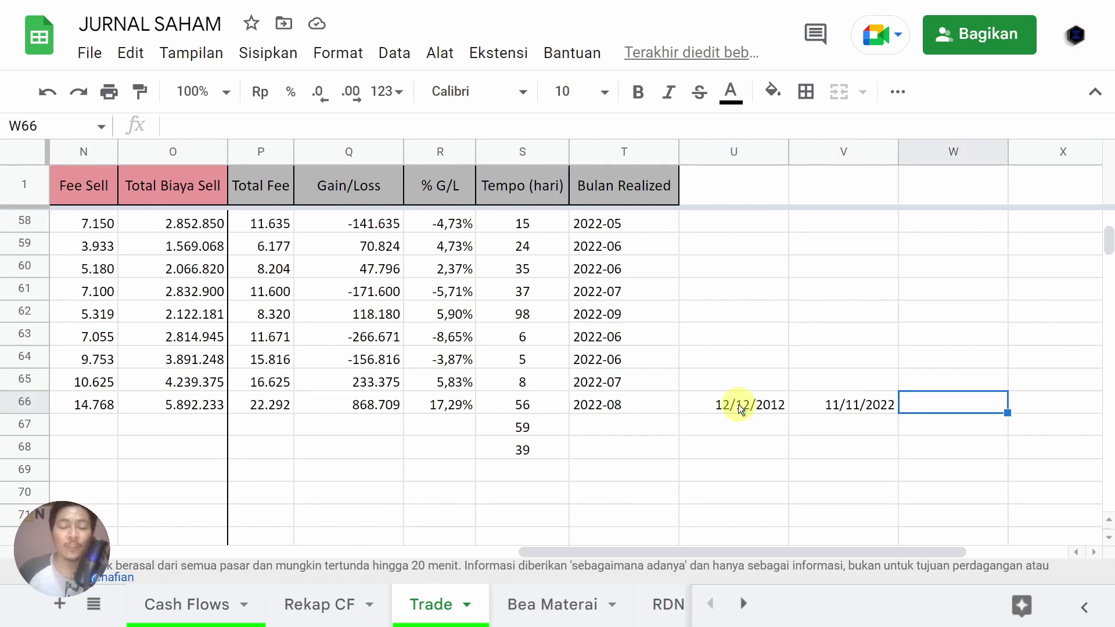
{"action": "type", "text": "=date"}
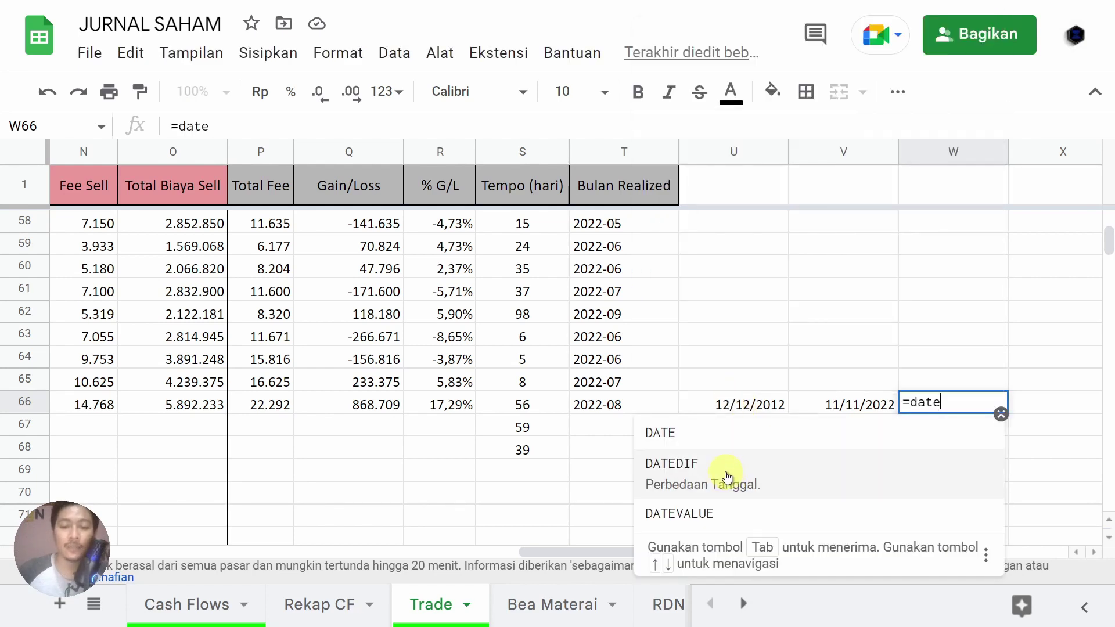
{"action": "left_click", "coordinate": [727, 473]}
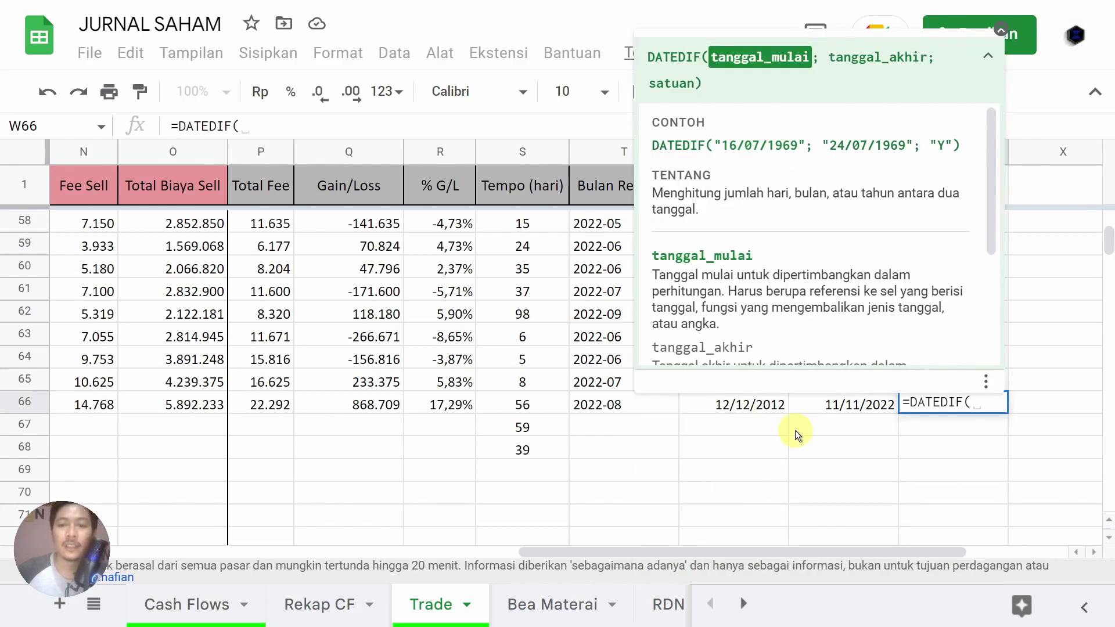
{"action": "left_click", "coordinate": [766, 406]}
{"action": "type", "text": ";"}
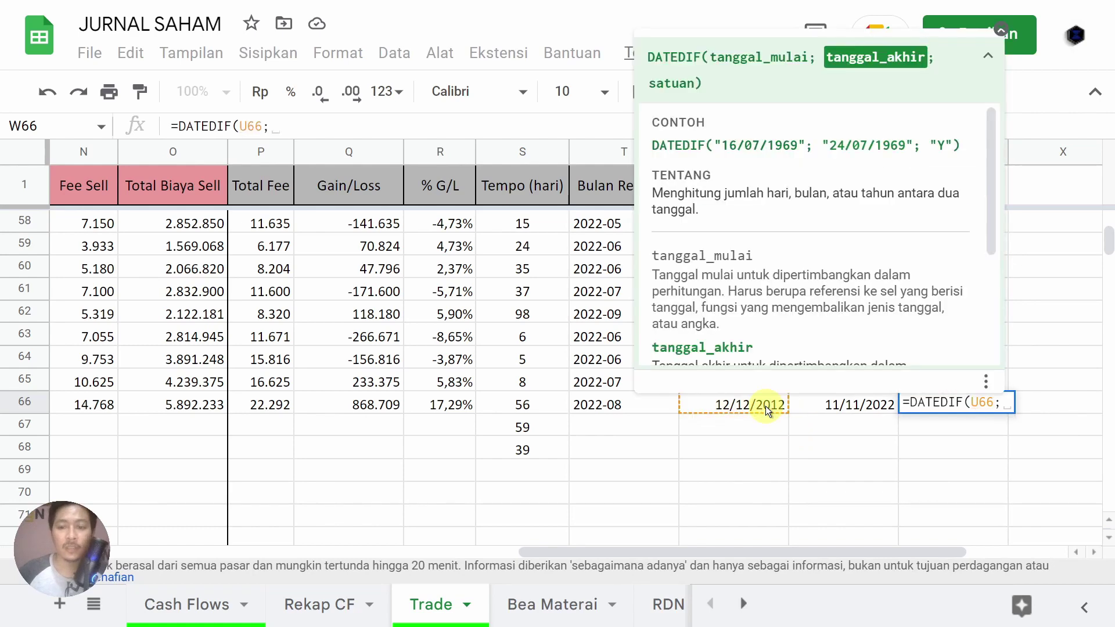
{"action": "left_click", "coordinate": [826, 403]}
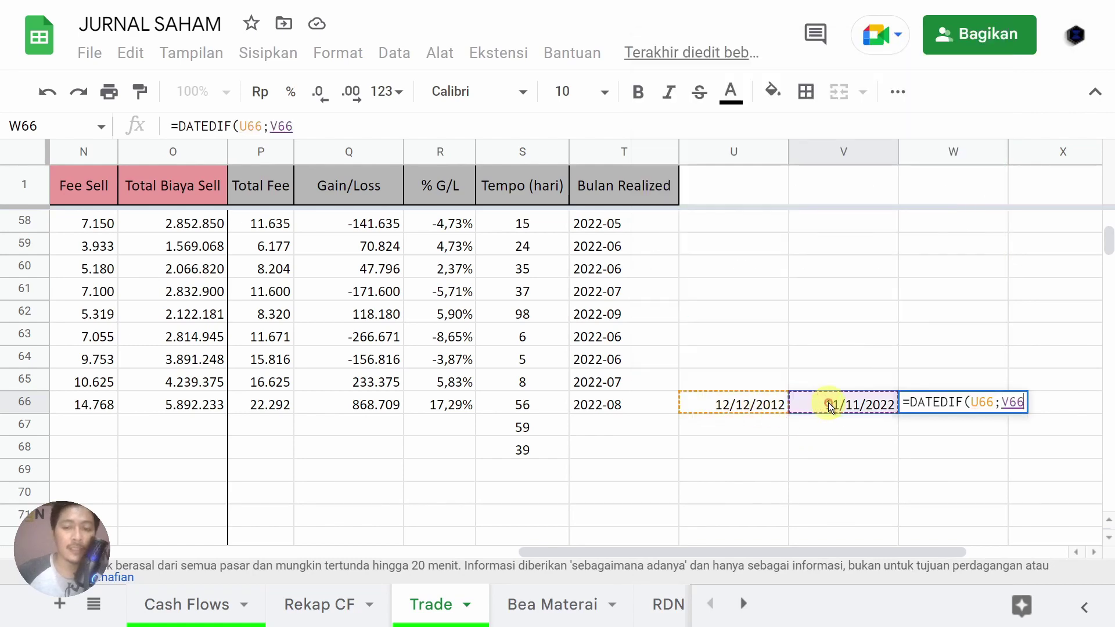
{"action": "type", "text": ";"}
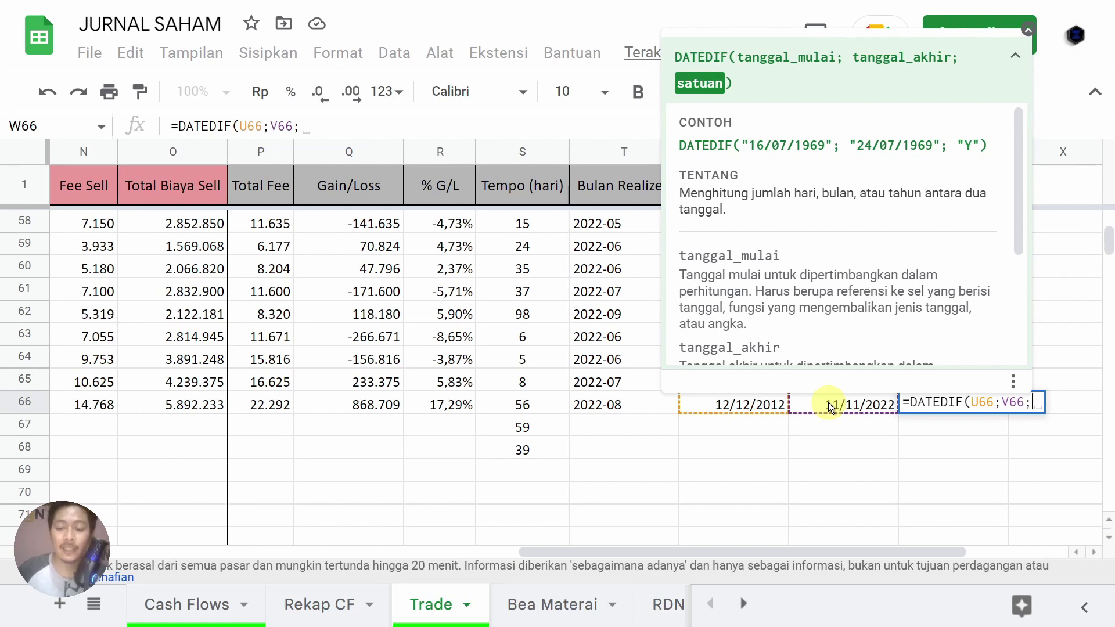
{"action": "type", "text": "\""}
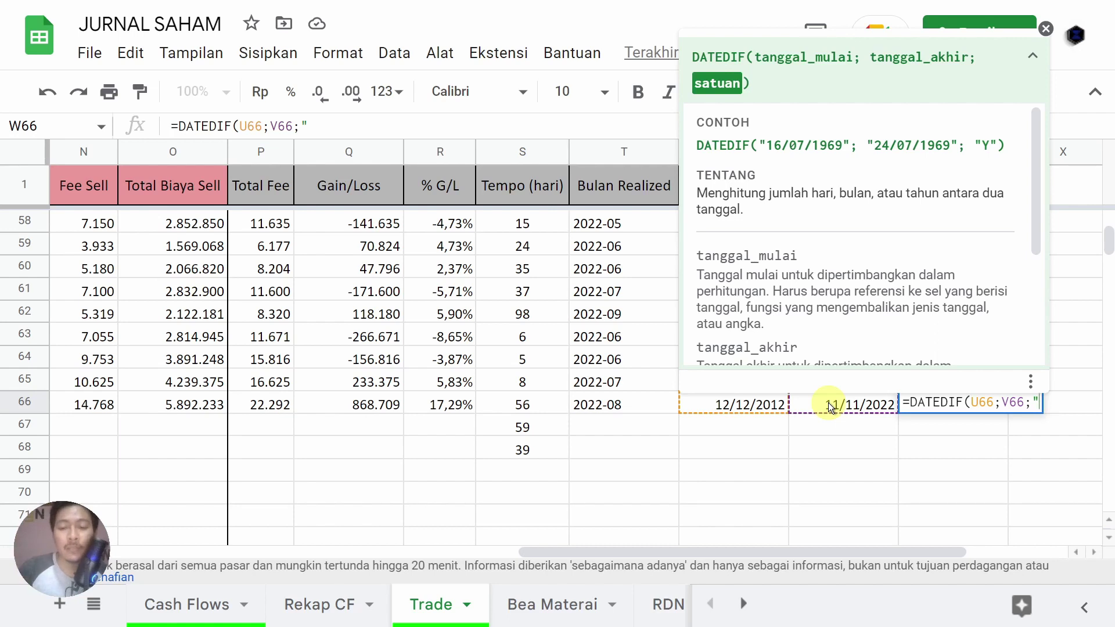
{"action": "type", "text": "d"}
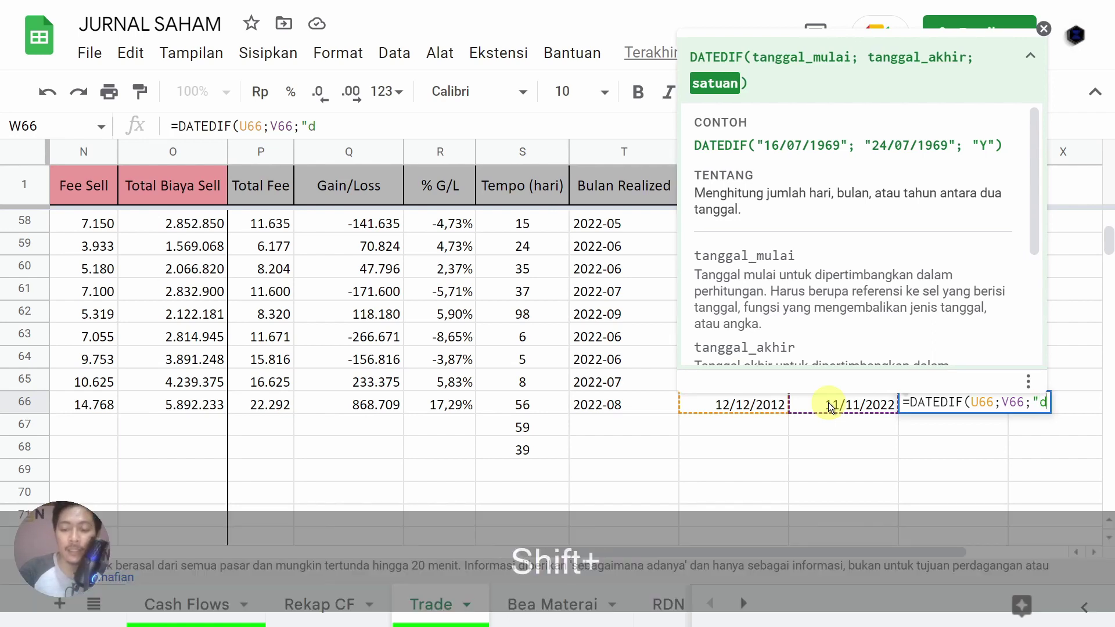
{"action": "type", "text": "\""}
{"action": "key", "text": "Return"}
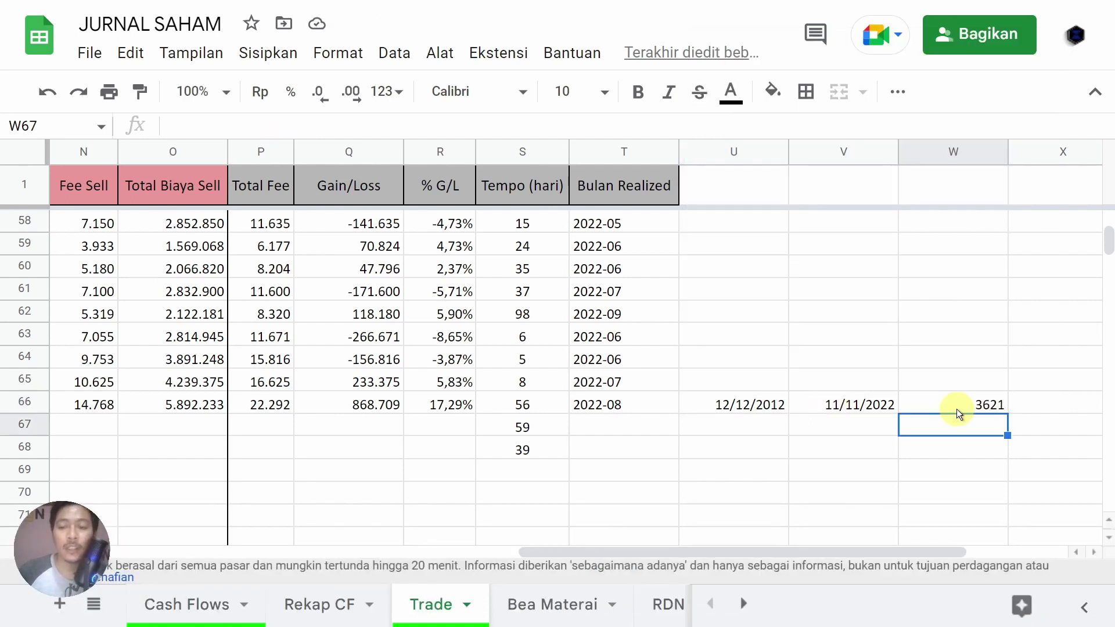
Step: Review the two dates and change the DATEDIF unit in W66 to "m" to count months
{"action": "left_click", "coordinate": [747, 407]}
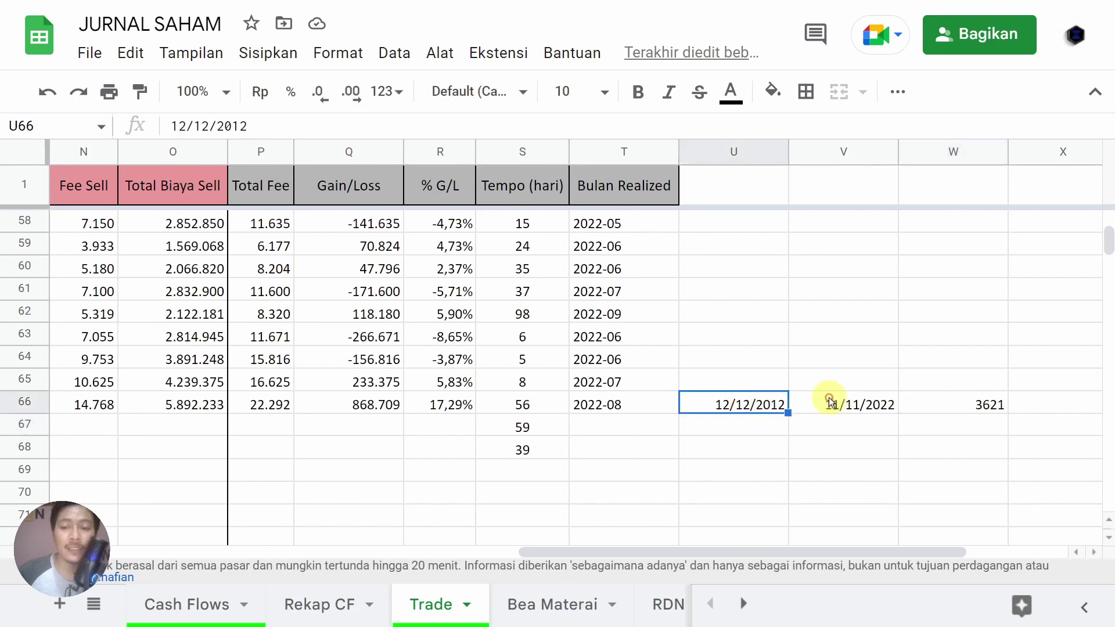
{"action": "left_click", "coordinate": [874, 404]}
{"action": "left_click", "coordinate": [937, 405]}
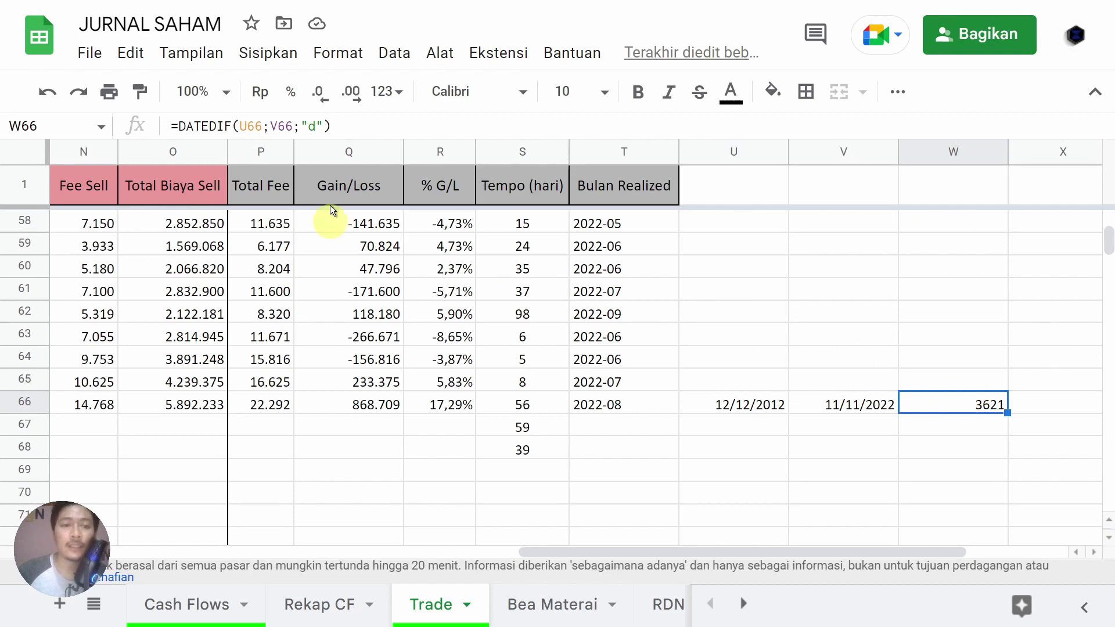
{"action": "left_click", "coordinate": [317, 127]}
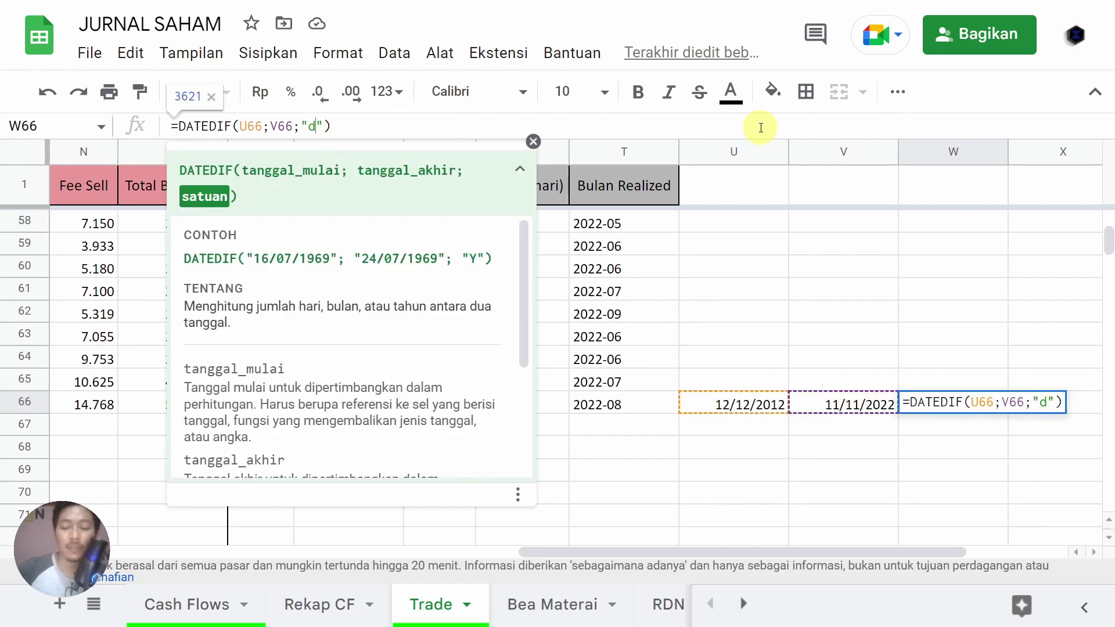
{"action": "key", "text": "BackSpace"}
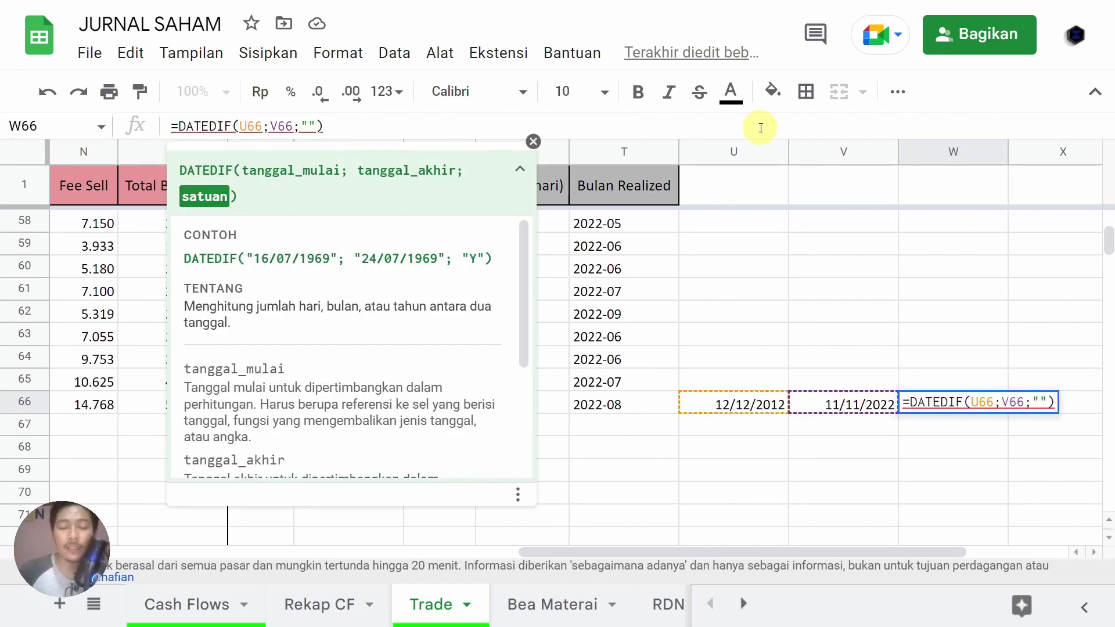
{"action": "type", "text": "m"}
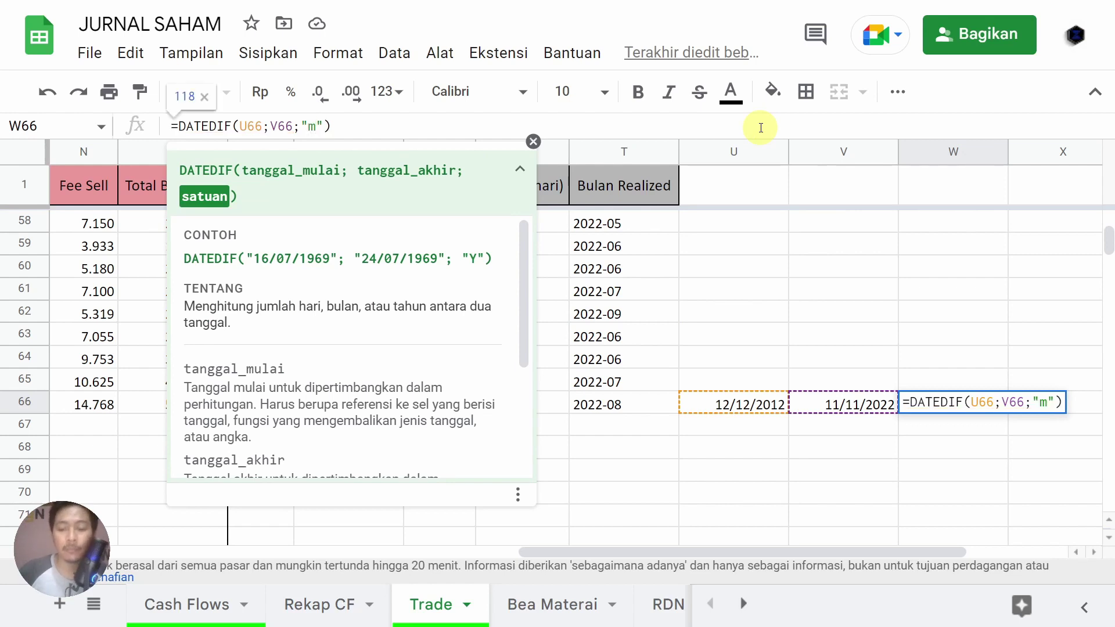
{"action": "key", "text": "Return"}
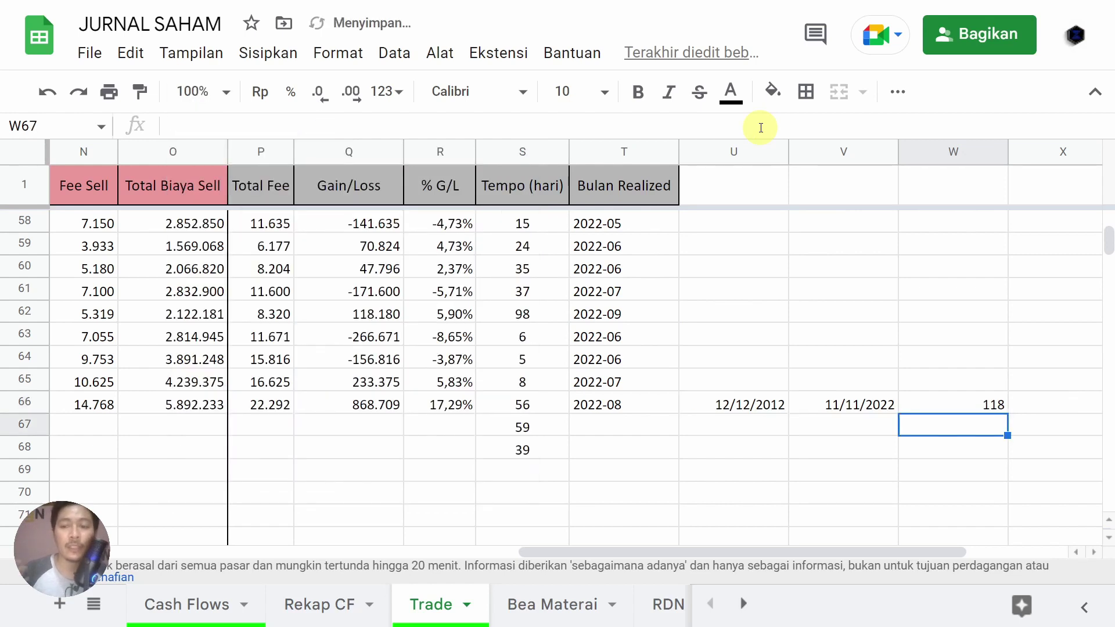
Step: Change the DATEDIF unit in W66 to "y" to count years between the two dates
{"action": "left_click", "coordinate": [956, 404]}
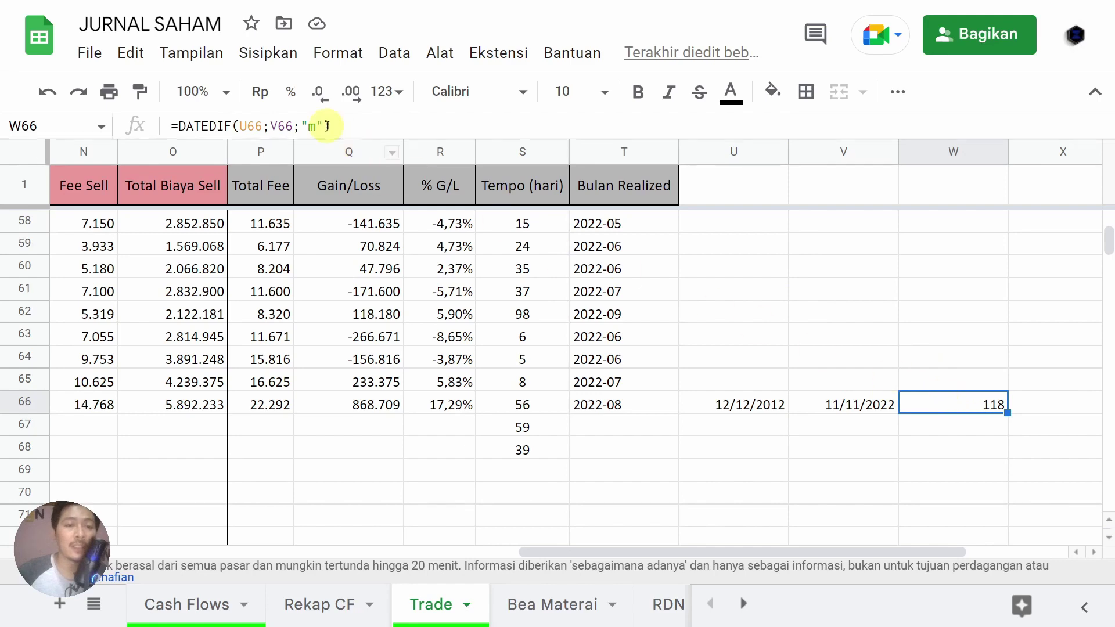
{"action": "left_click", "coordinate": [319, 124]}
{"action": "key", "text": "BackSpace"}
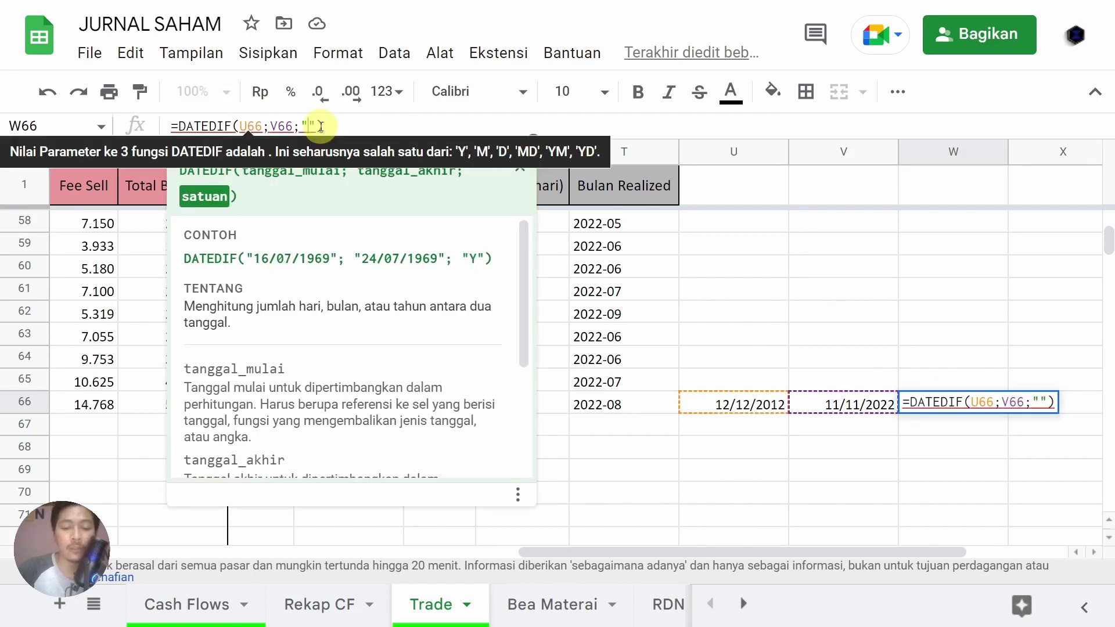
{"action": "type", "text": "y"}
{"action": "key", "text": "Return"}
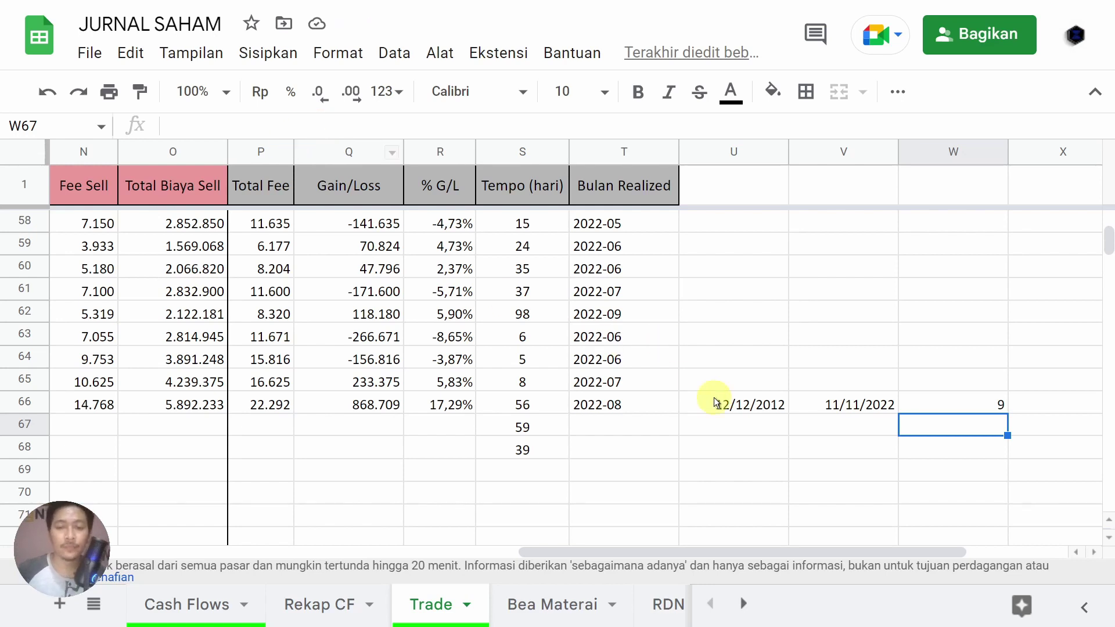
Step: Clear the demonstration dates and DATEDIF formula from cells U66:W66
{"action": "left_click_drag", "start_coordinate": [715, 401], "coordinate": [932, 412]}
{"action": "key", "text": "Delete"}
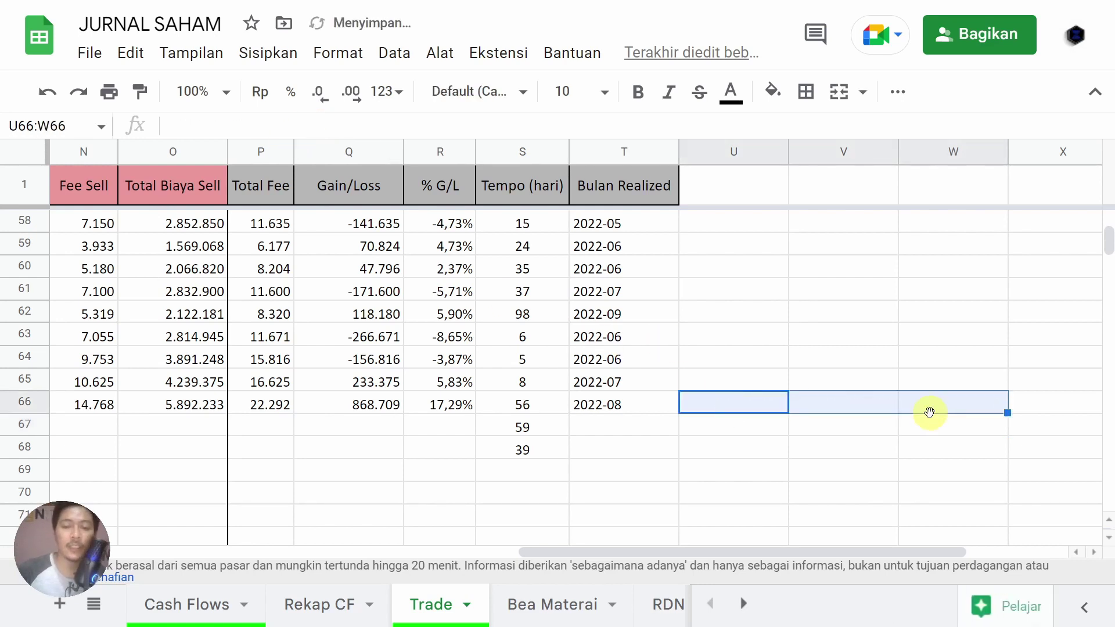
Step: Examine the Tempo formula in S66, the Bulan Realized formula in T66 and the remaining portfolio quantity formula in H68
{"action": "left_click", "coordinate": [506, 425]}
{"action": "left_click", "coordinate": [514, 408]}
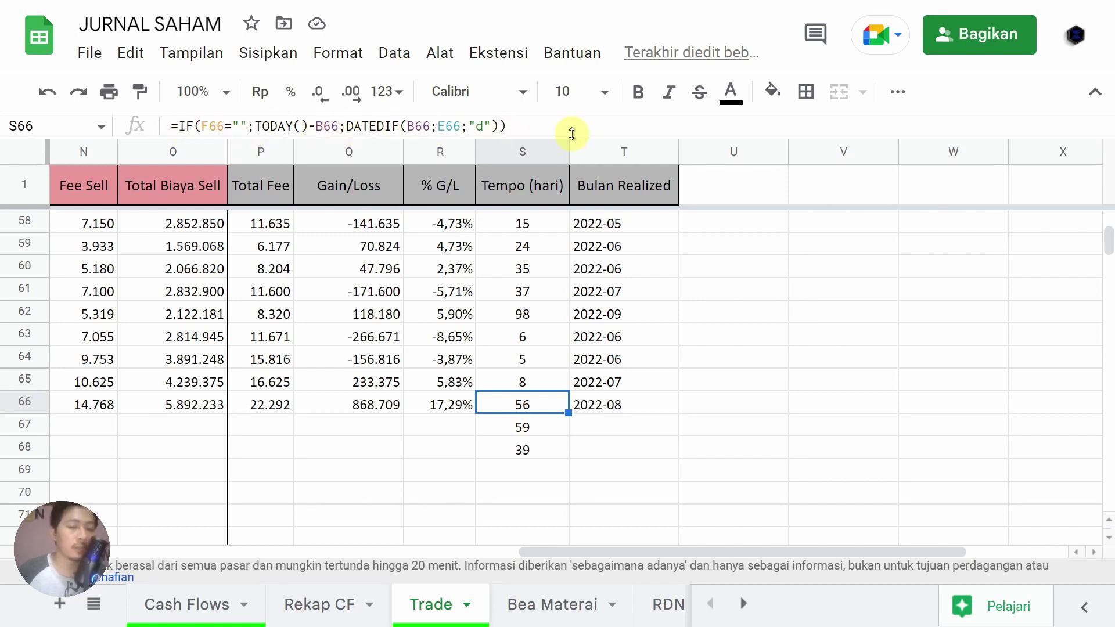
{"action": "key", "text": "Right"}
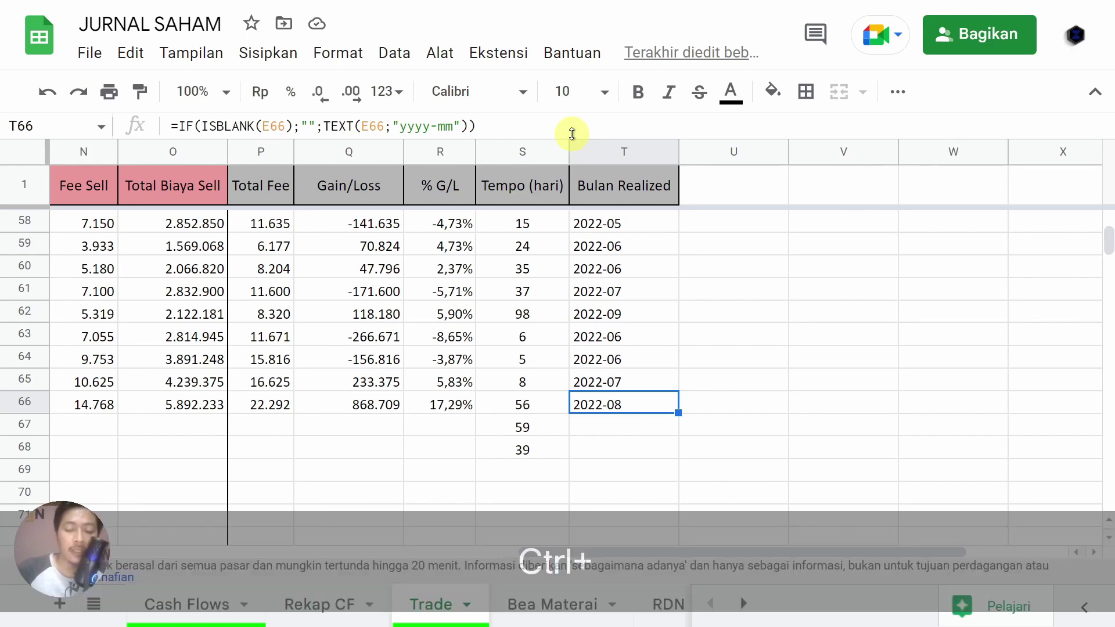
{"action": "key", "text": "ctrl+0"}
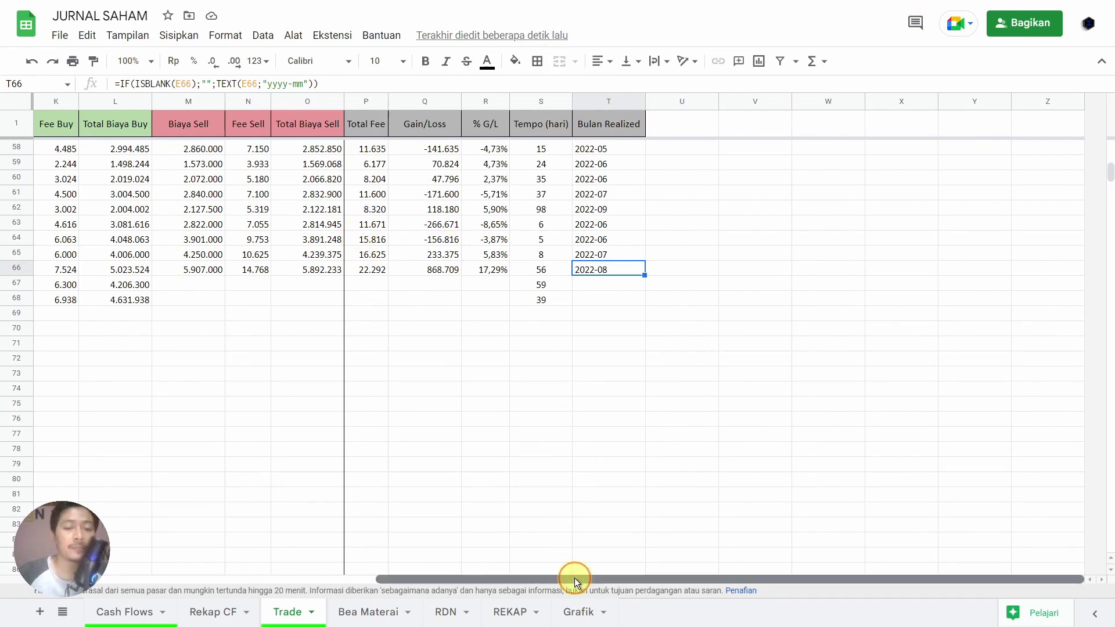
{"action": "left_click_drag", "start_coordinate": [574, 577], "coordinate": [228, 518]}
{"action": "left_click", "coordinate": [416, 299]}
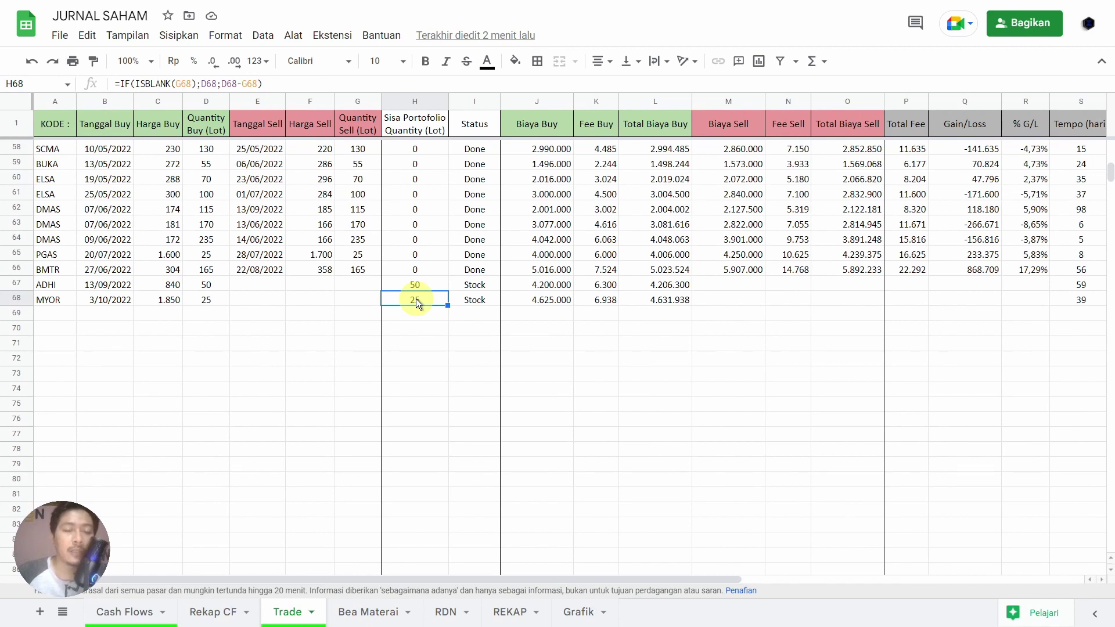
Step: Unhide the Portfolio sheet and place it directly after the Trade sheet
{"action": "left_click_drag", "start_coordinate": [413, 97], "coordinate": [459, 165]}
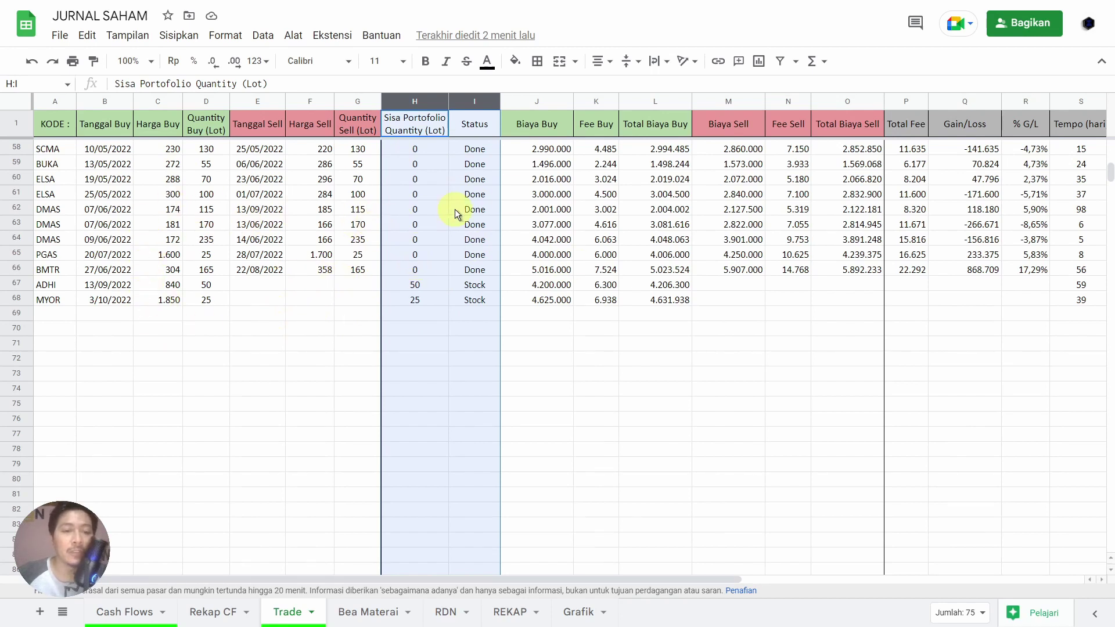
{"action": "left_click", "coordinate": [65, 616]}
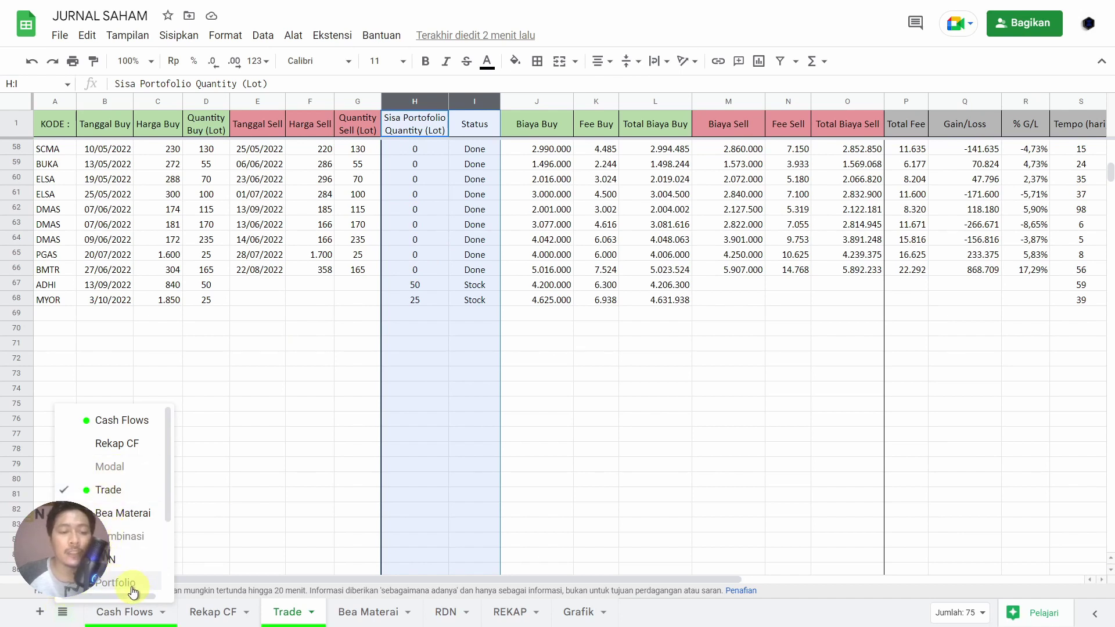
{"action": "left_click", "coordinate": [131, 589]}
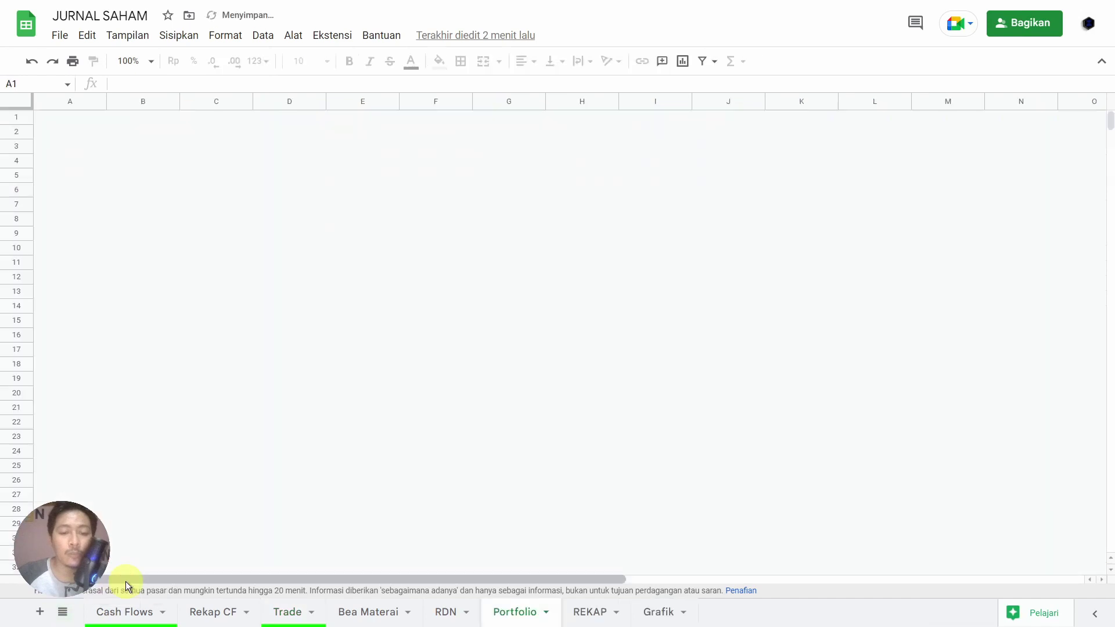
{"action": "left_click_drag", "start_coordinate": [514, 619], "coordinate": [357, 600]}
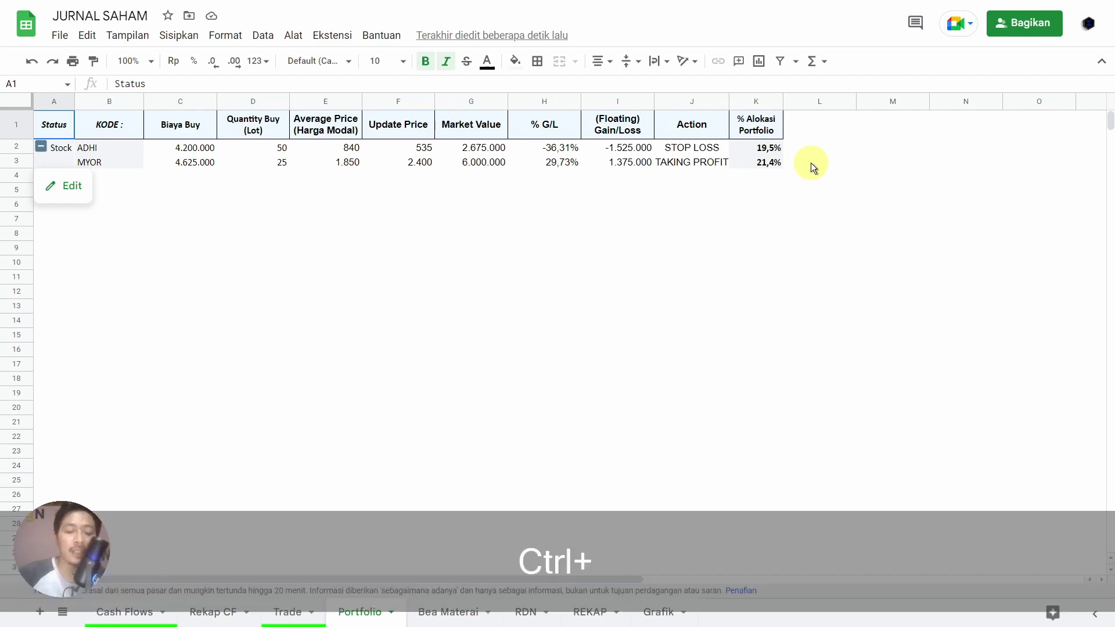
{"action": "key", "text": "ctrl+equal"}
{"action": "key", "text": "ctrl+equal"}
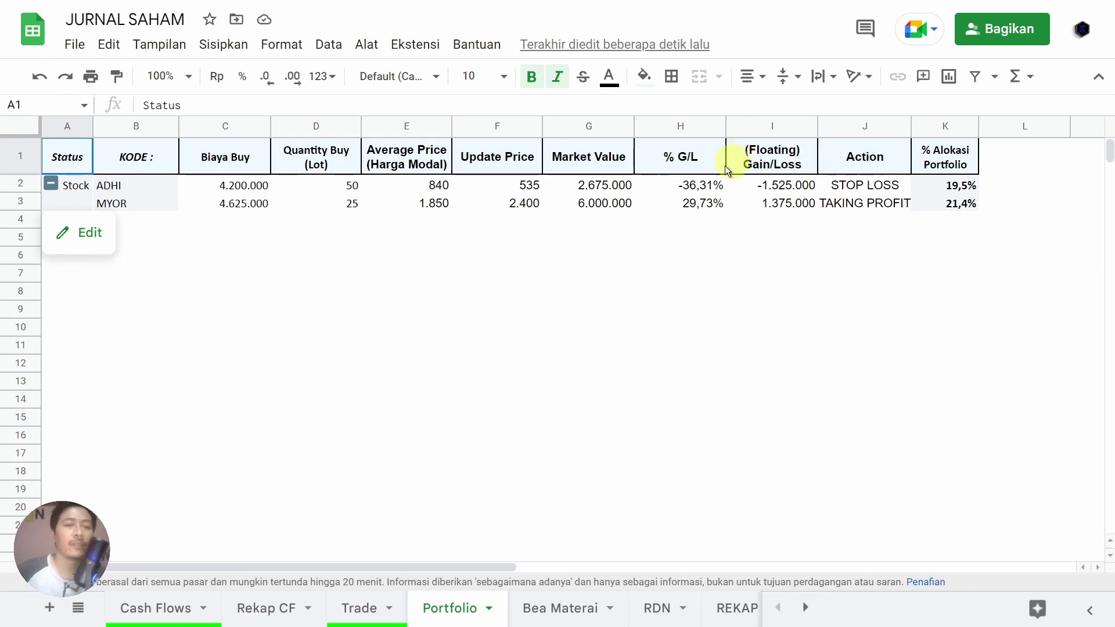
Step: Examine the Portfolio pivot table's row fields Status and KODE and its summed values Biaya Buy and Quantity Buy (Lot)
{"action": "left_click", "coordinate": [75, 223]}
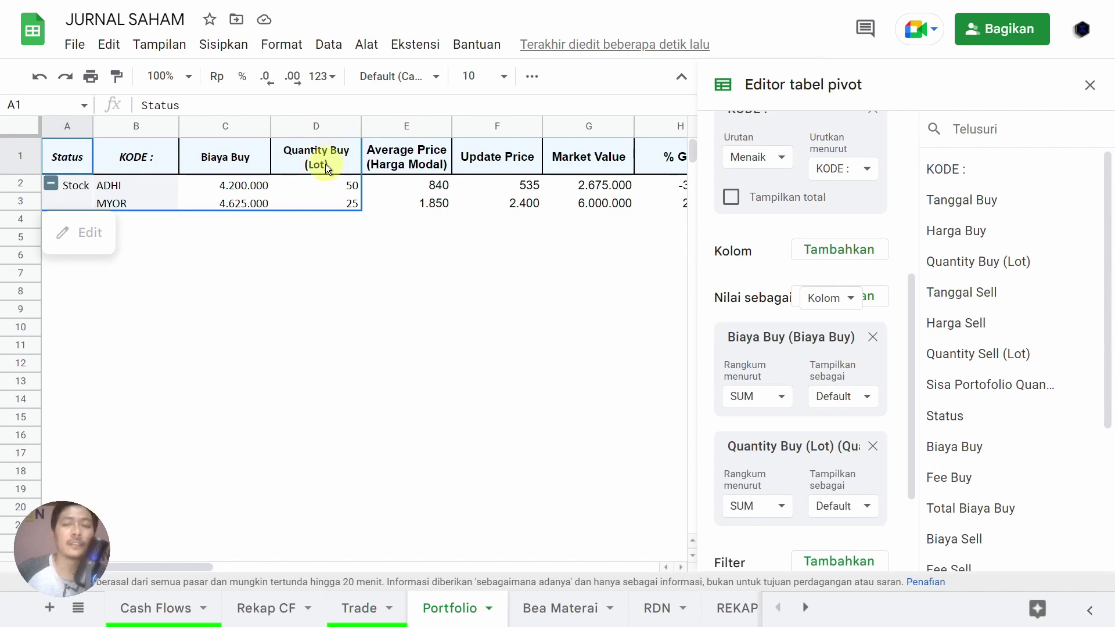
{"action": "left_click", "coordinate": [1091, 86]}
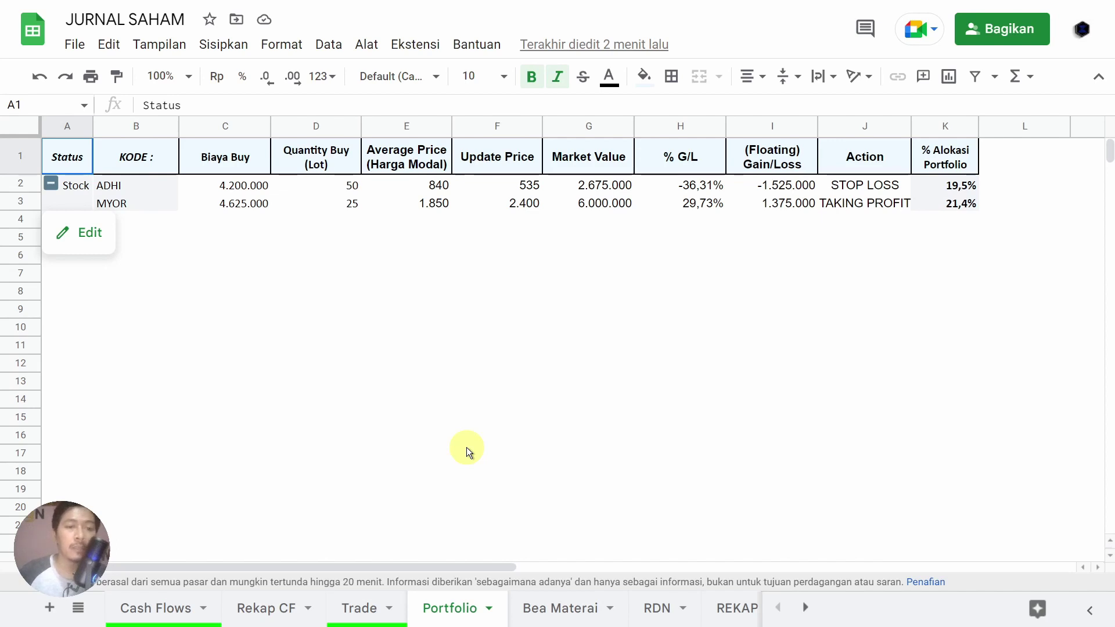
{"action": "left_click", "coordinate": [82, 249]}
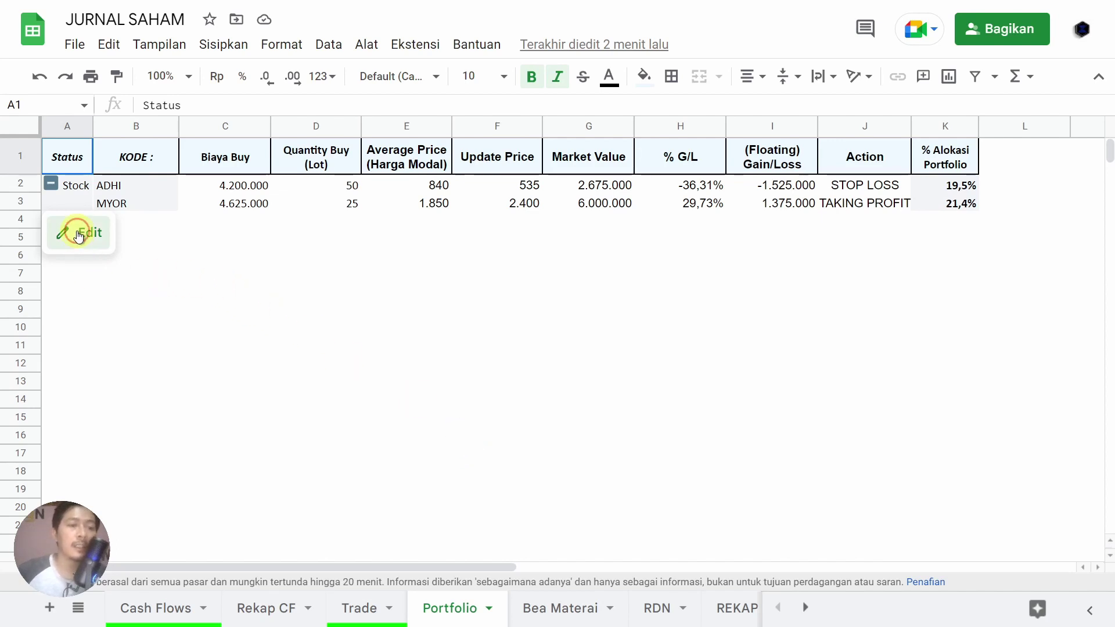
{"action": "scroll", "coordinate": [858, 308], "scroll_direction": "up", "scroll_amount": 3}
{"action": "scroll", "coordinate": [854, 307], "scroll_direction": "up", "scroll_amount": 1}
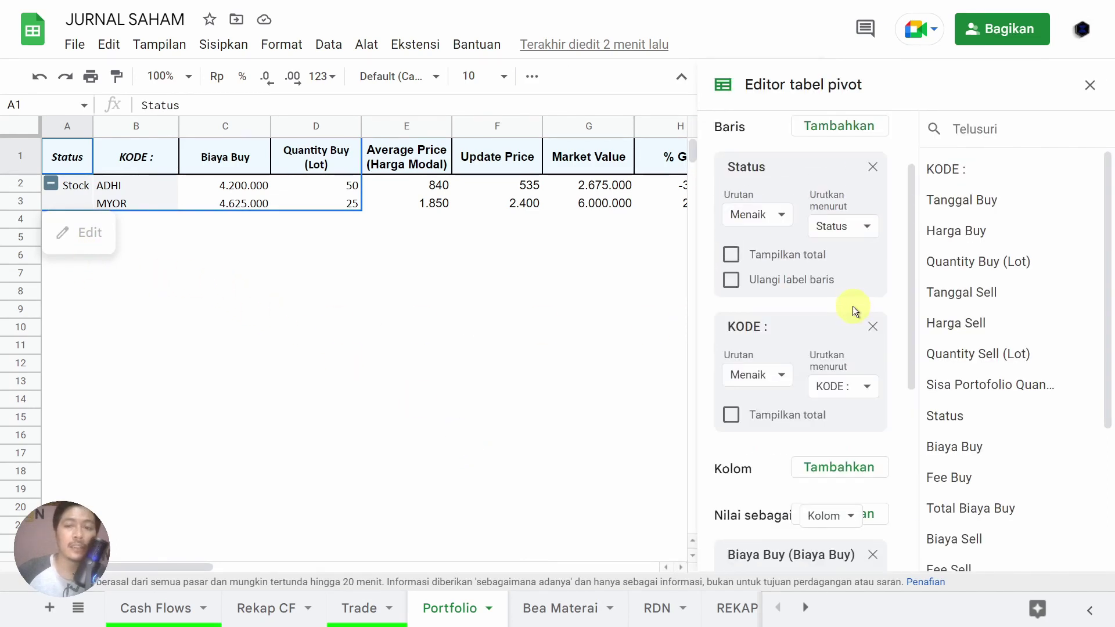
{"action": "scroll", "coordinate": [737, 191], "scroll_direction": "up", "scroll_amount": 2}
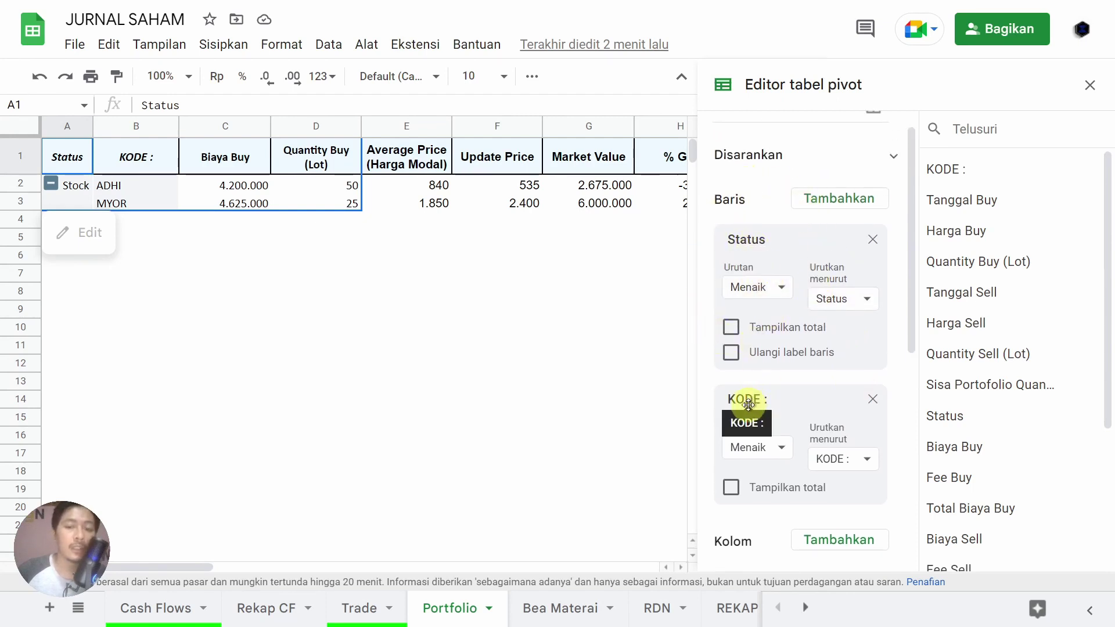
{"action": "scroll", "coordinate": [748, 405], "scroll_direction": "down", "scroll_amount": 3}
{"action": "scroll", "coordinate": [737, 383], "scroll_direction": "down", "scroll_amount": 1}
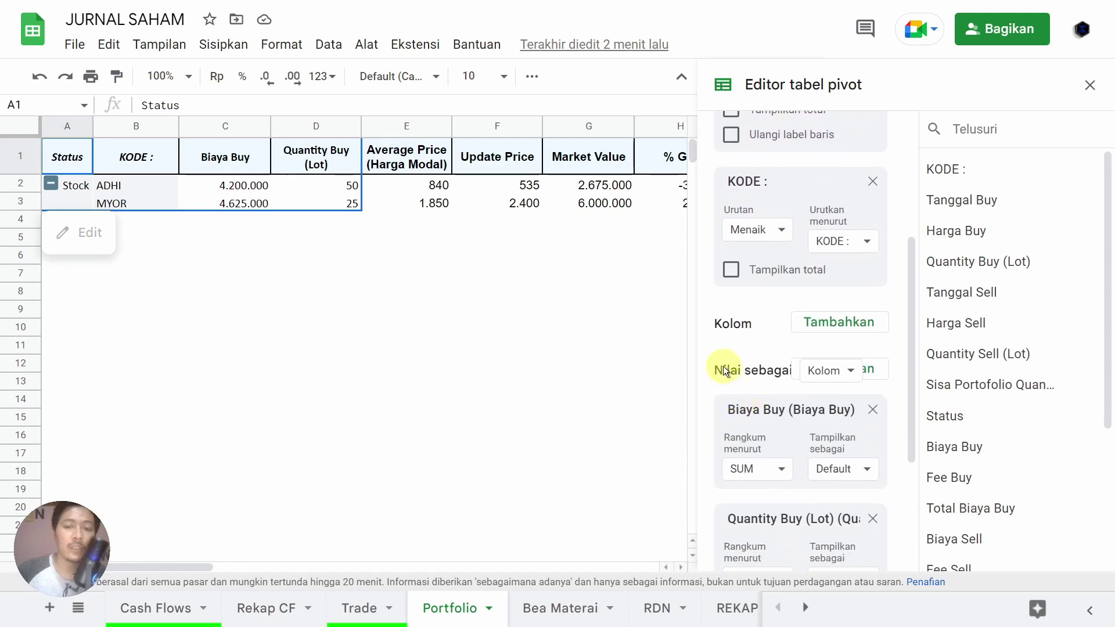
{"action": "scroll", "coordinate": [813, 386], "scroll_direction": "down", "scroll_amount": 2}
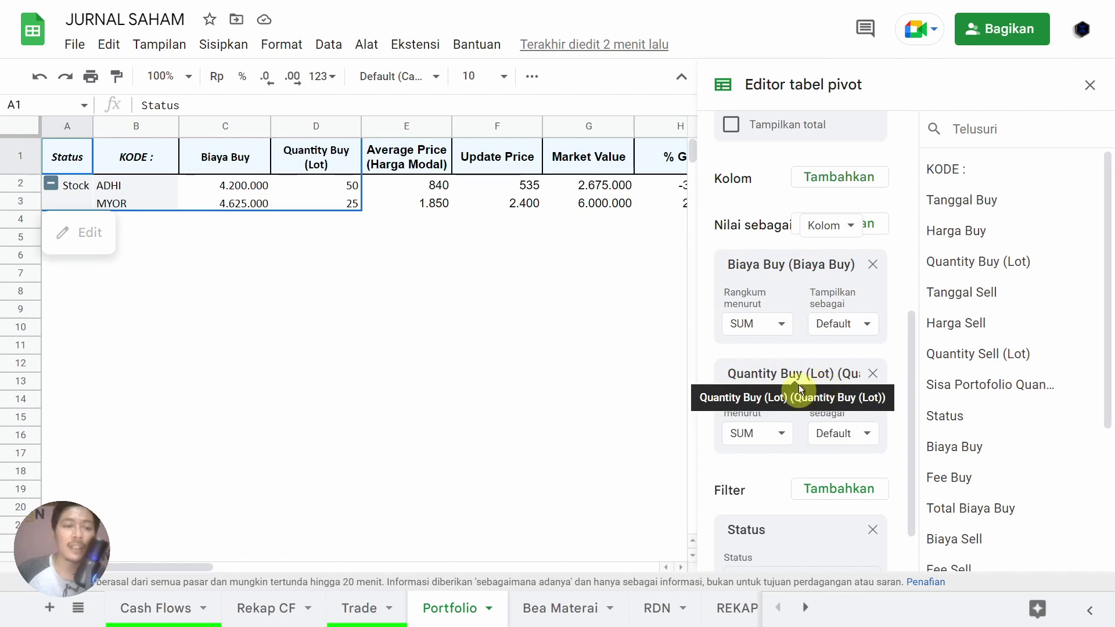
{"action": "scroll", "coordinate": [822, 423], "scroll_direction": "down", "scroll_amount": 1}
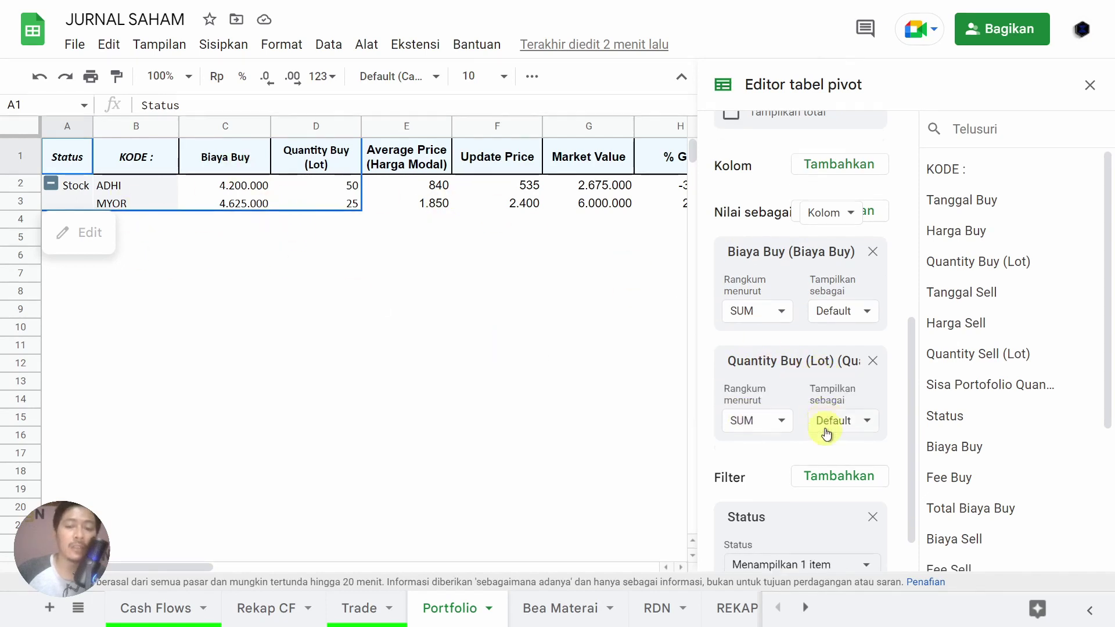
Step: Review the pivot table's Status filter, keep only Stock selected, and close the pivot table editor
{"action": "left_click", "coordinate": [826, 519]}
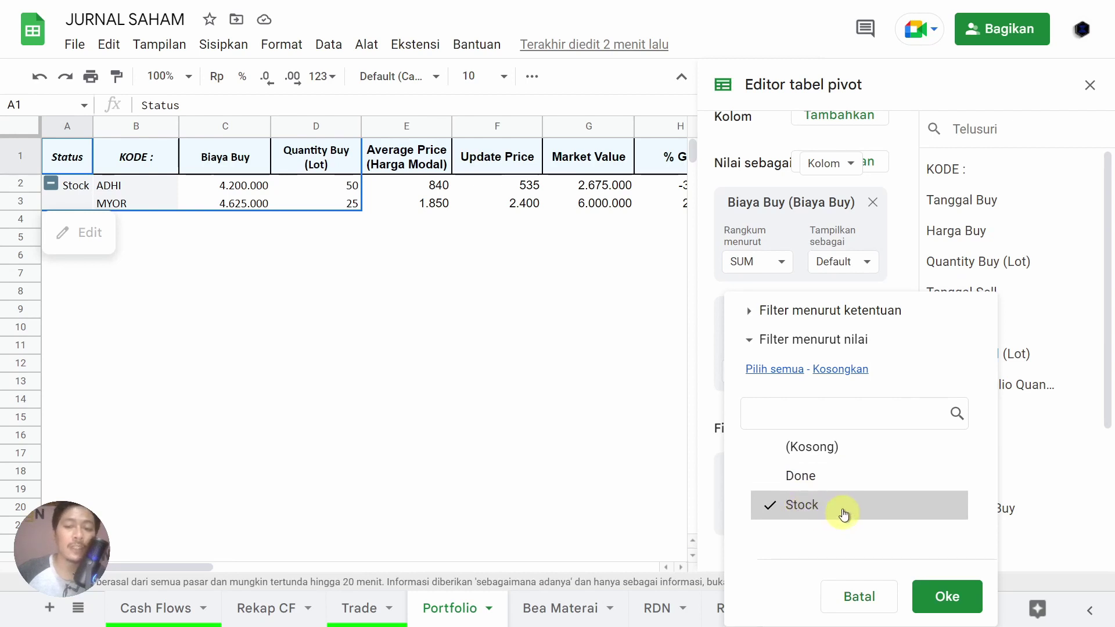
{"action": "left_click", "coordinate": [942, 594]}
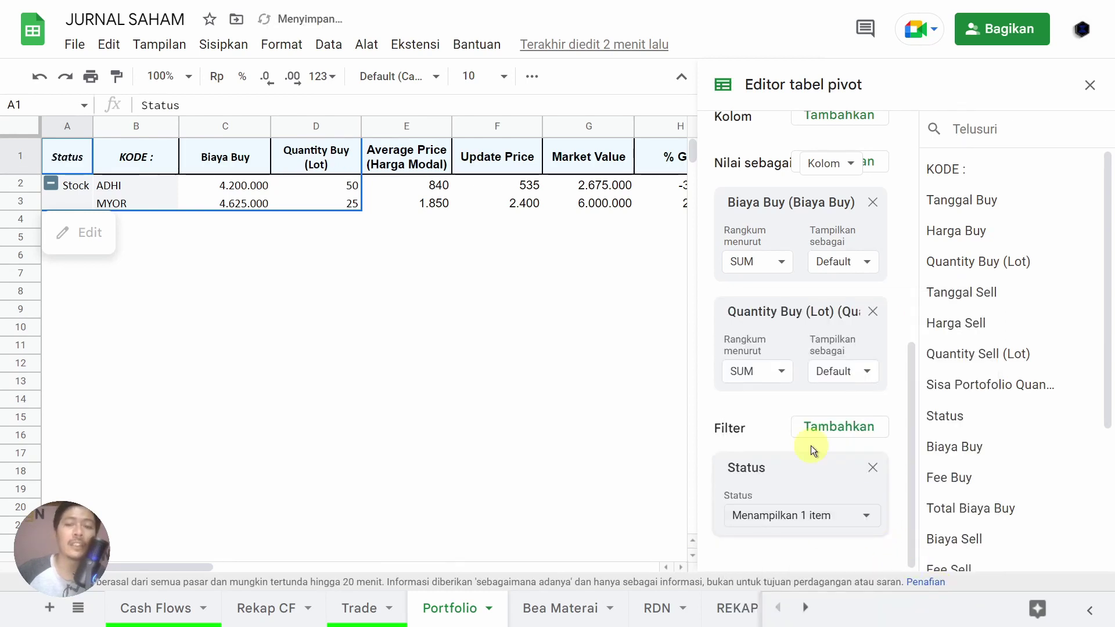
{"action": "scroll", "coordinate": [811, 445], "scroll_direction": "up", "scroll_amount": 10}
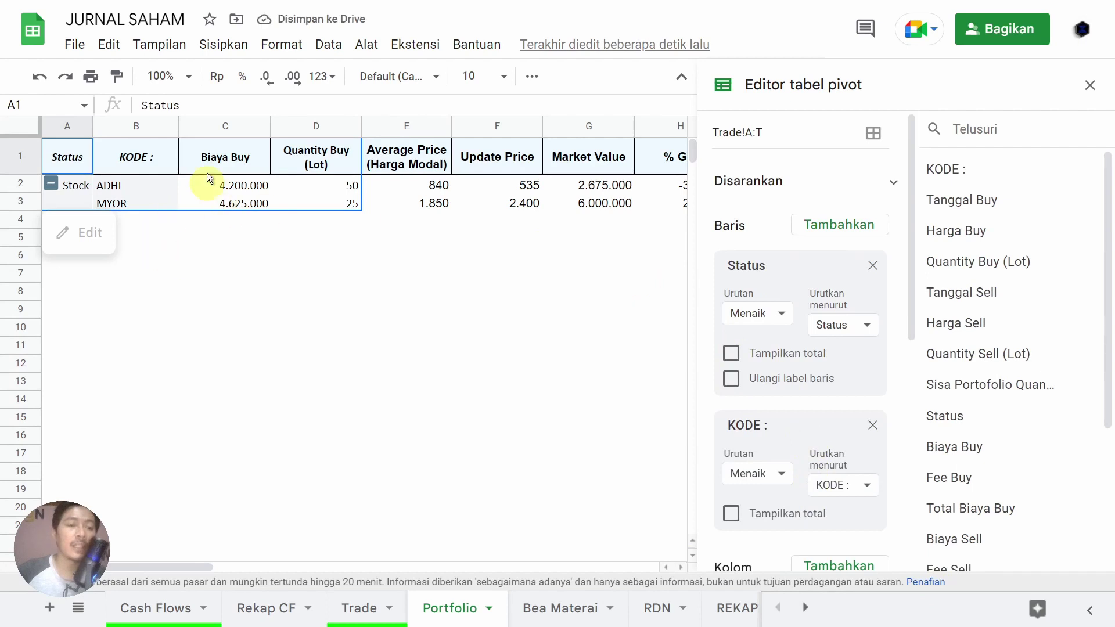
{"action": "left_click", "coordinate": [1090, 83]}
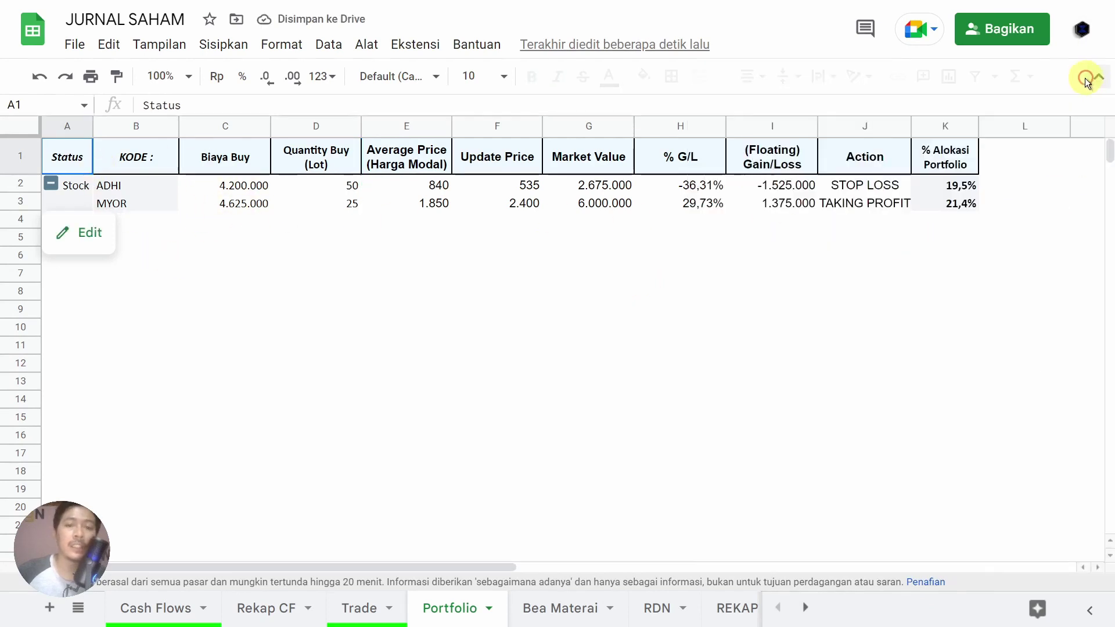
Step: Review the added column headers E1:K1 and the row 2 formulas from Average Price through % Alokasi Portfolio
{"action": "left_click", "coordinate": [421, 167]}
{"action": "left_click_drag", "start_coordinate": [421, 167], "coordinate": [931, 173]}
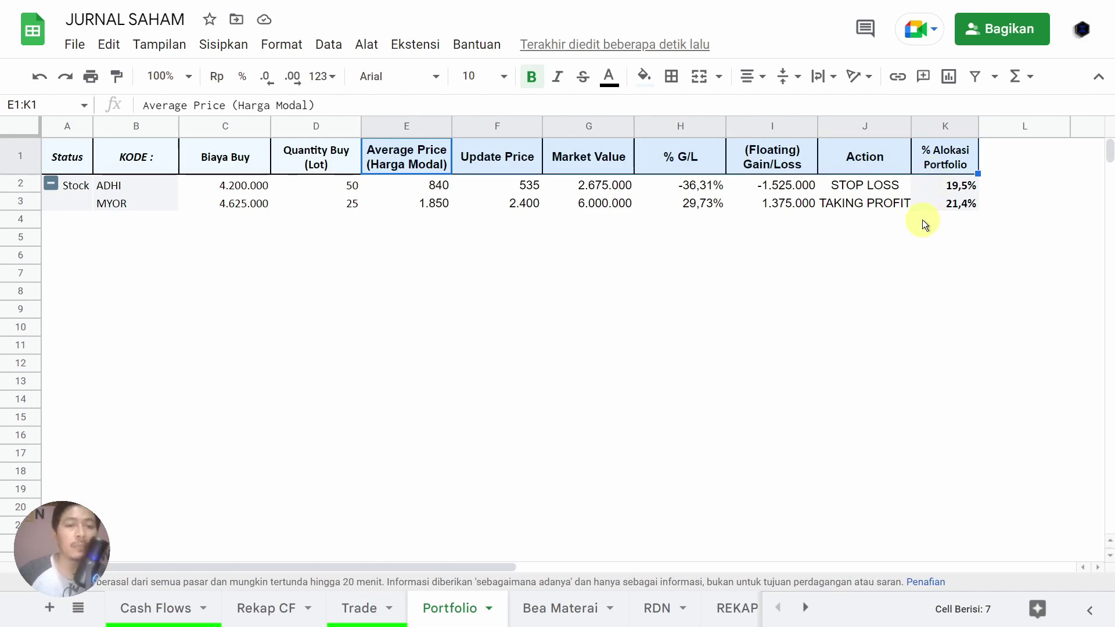
{"action": "left_click", "coordinate": [401, 183]}
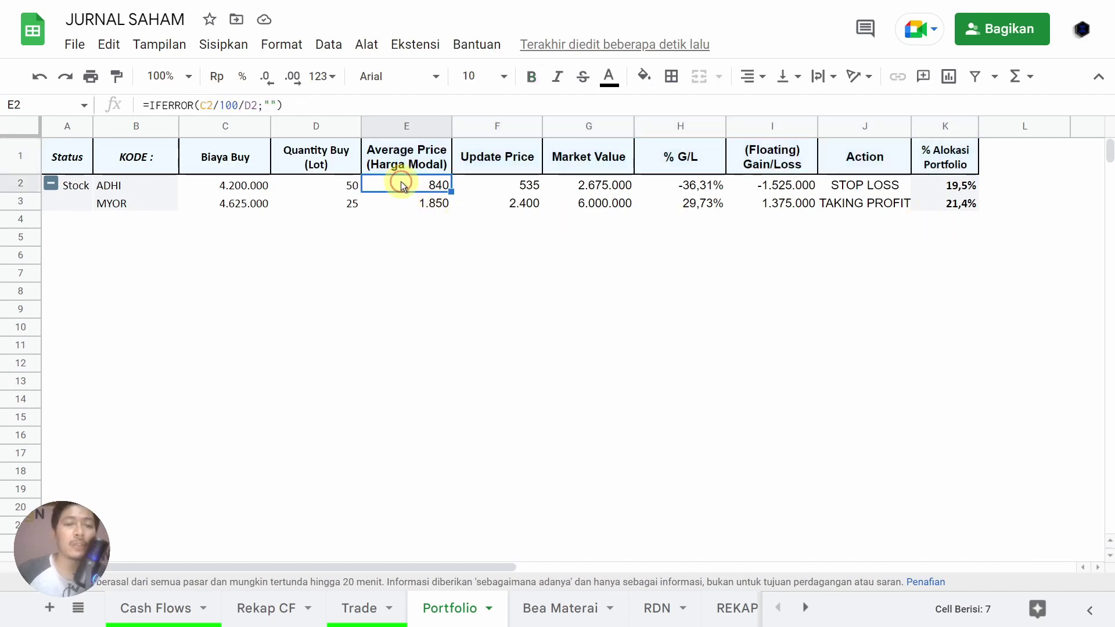
{"action": "left_click", "coordinate": [523, 183]}
{"action": "left_click", "coordinate": [599, 183]}
{"action": "left_click", "coordinate": [690, 189]}
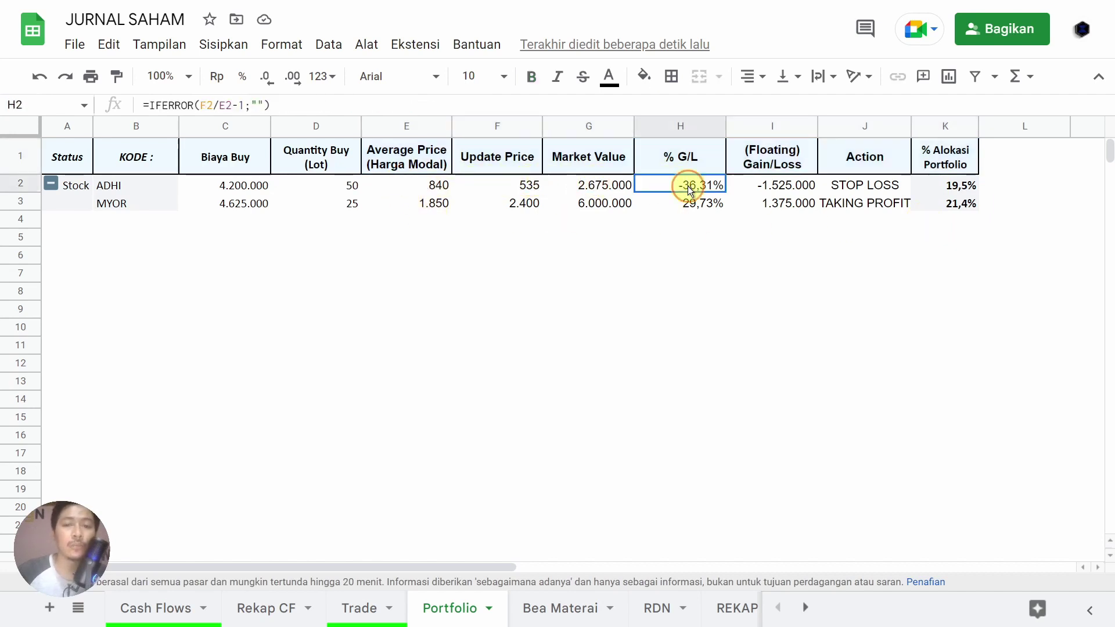
{"action": "left_click", "coordinate": [771, 185]}
{"action": "left_click", "coordinate": [958, 186]}
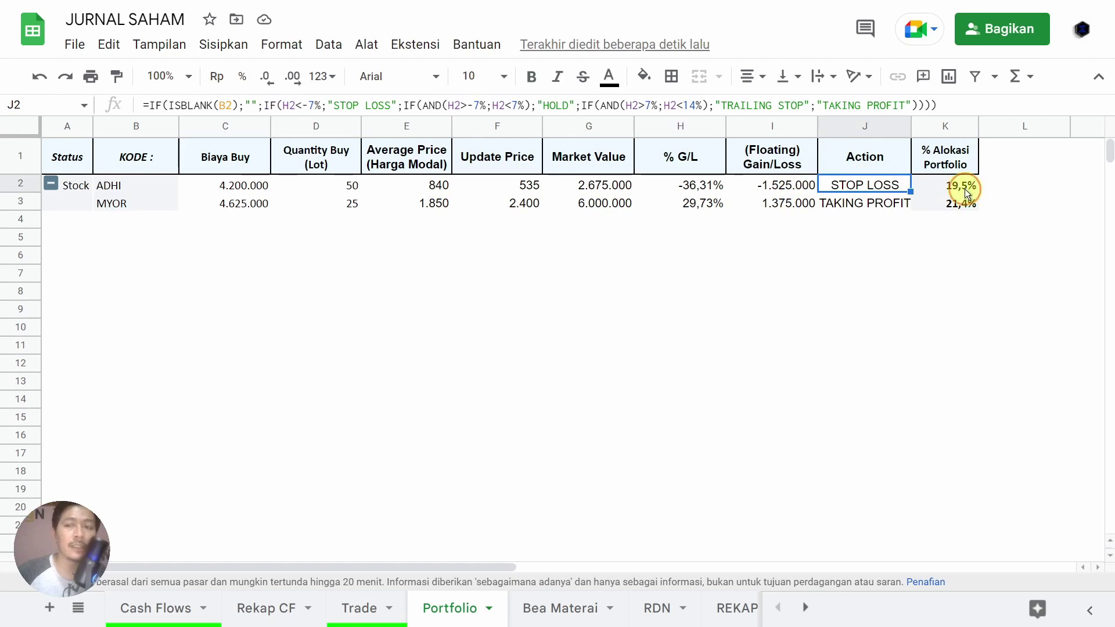
Step: Inspect the Average Price formula in column E from row 2 down to the sheet's last row
{"action": "left_click", "coordinate": [444, 184]}
{"action": "left_click", "coordinate": [416, 215]}
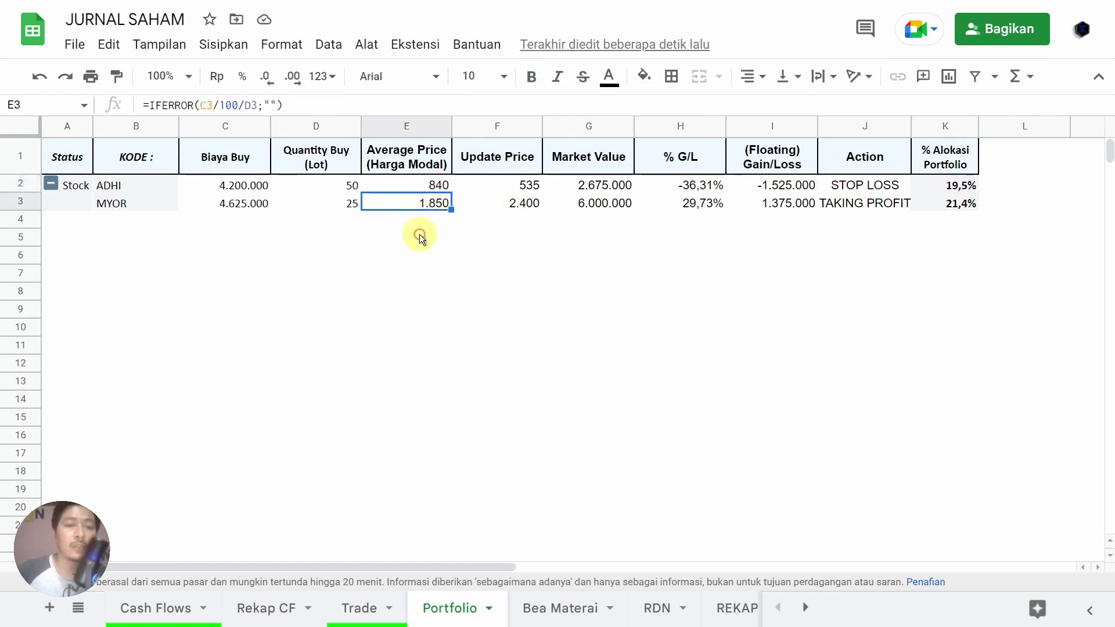
{"action": "left_click", "coordinate": [420, 237]}
{"action": "left_click", "coordinate": [405, 224]}
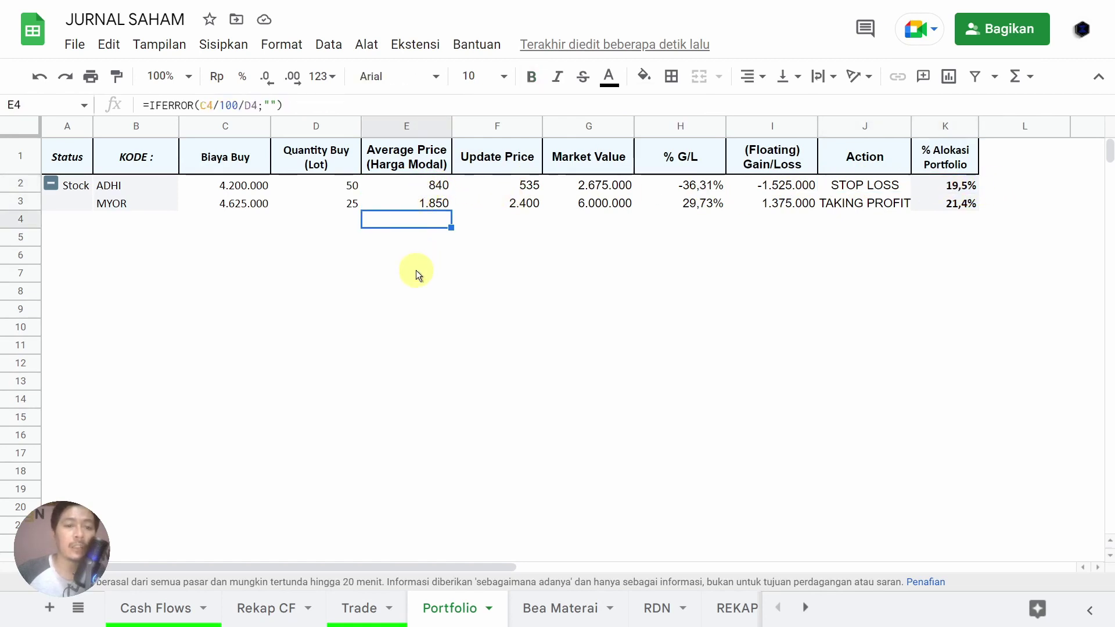
{"action": "left_click", "coordinate": [416, 270]}
{"action": "left_click", "coordinate": [407, 235]}
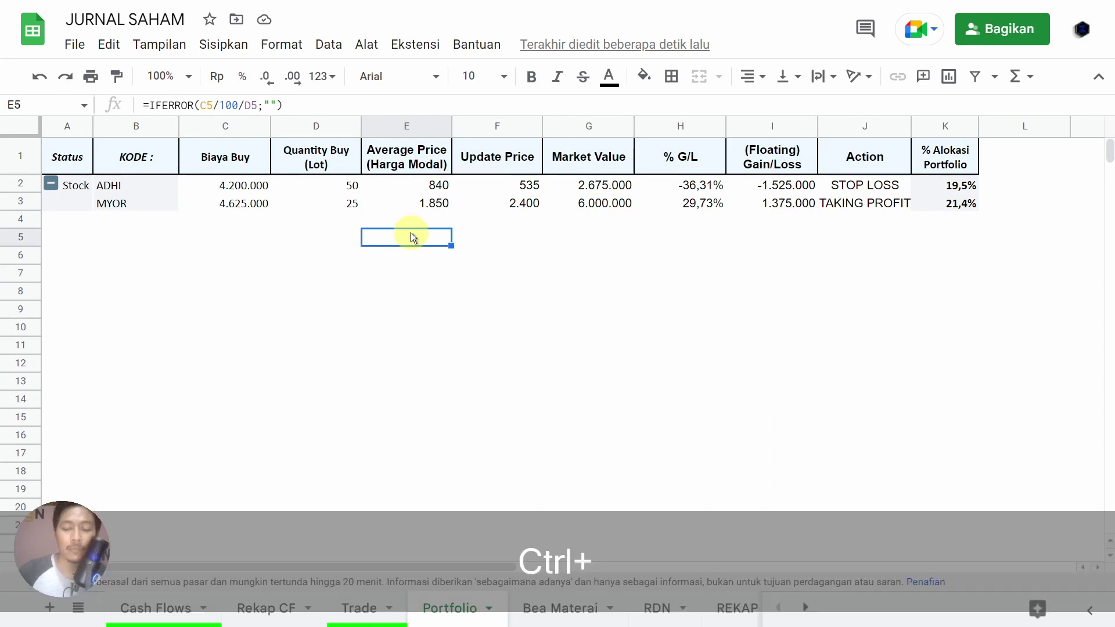
{"action": "key", "text": "ctrl+Down"}
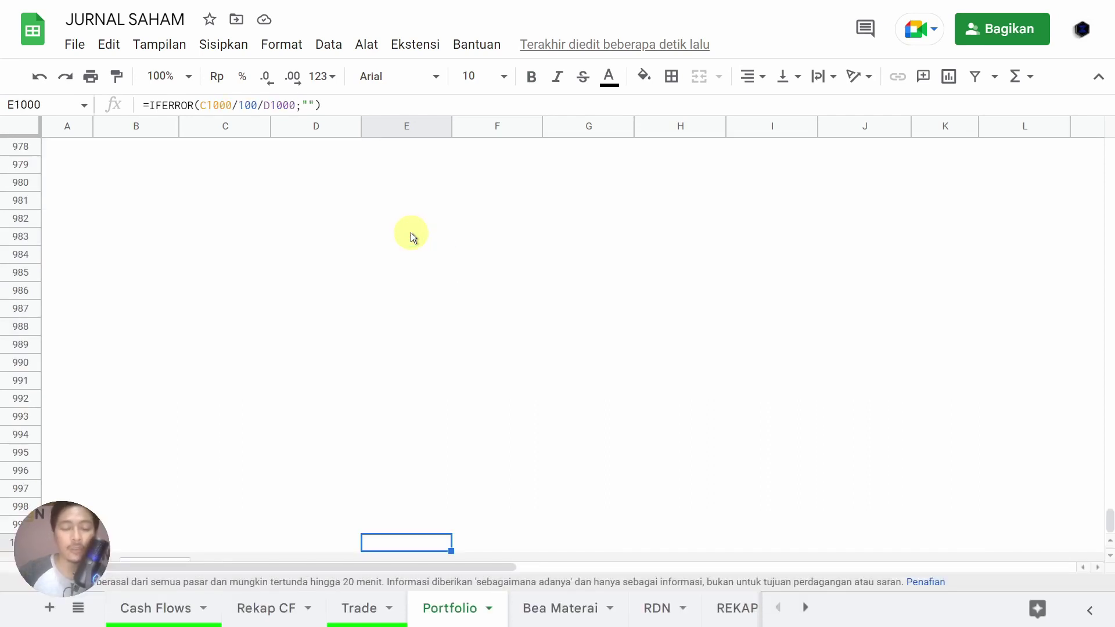
{"action": "key", "text": "ctrl+Down"}
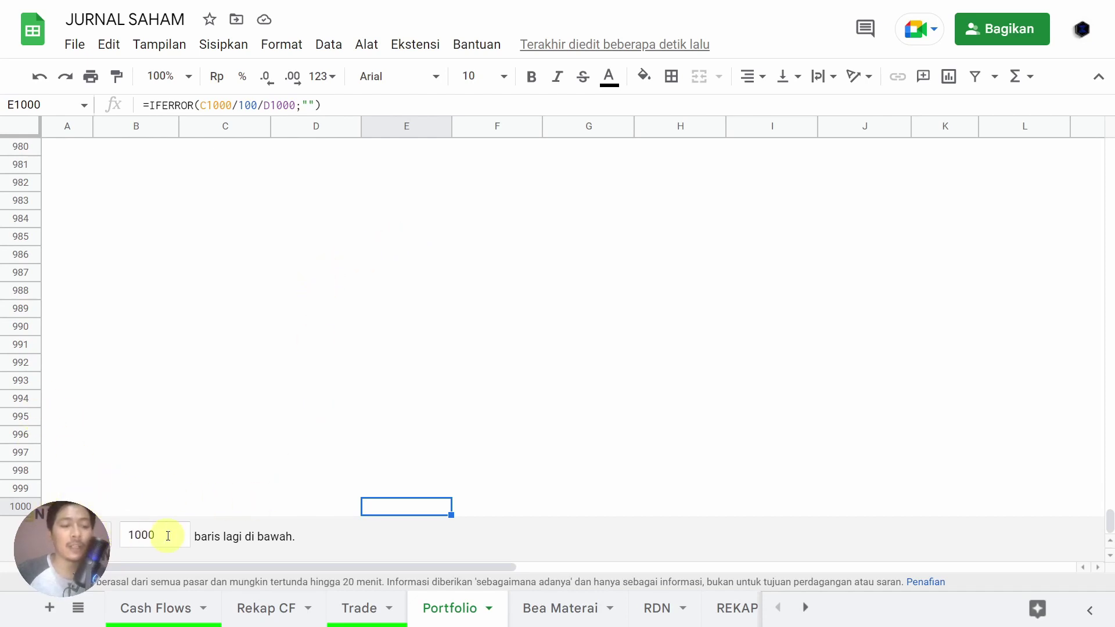
Step: Add 1000 more rows at the bottom of the Portfolio sheet and go to the last cell of column E
{"action": "left_click_drag", "start_coordinate": [168, 535], "coordinate": [112, 526]}
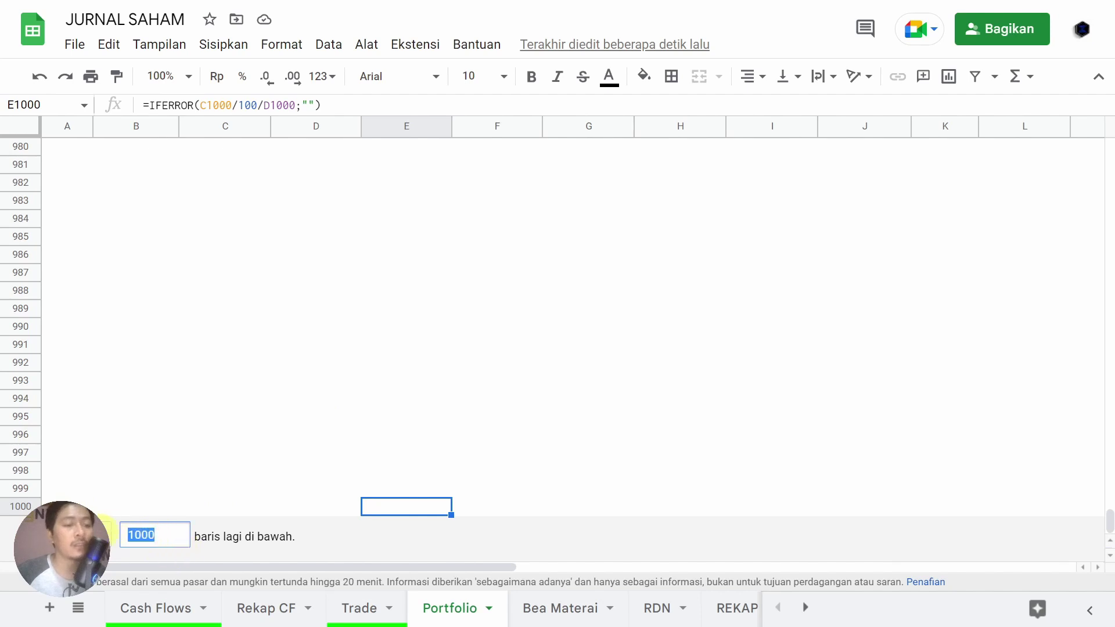
{"action": "key", "text": "Return"}
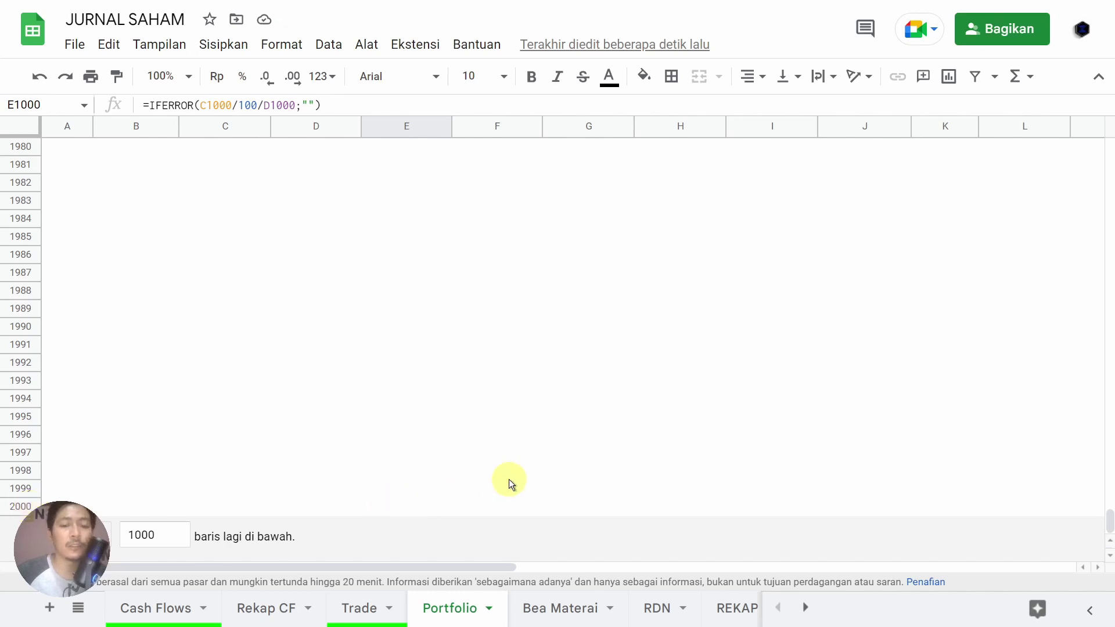
{"action": "key", "text": "ctrl"}
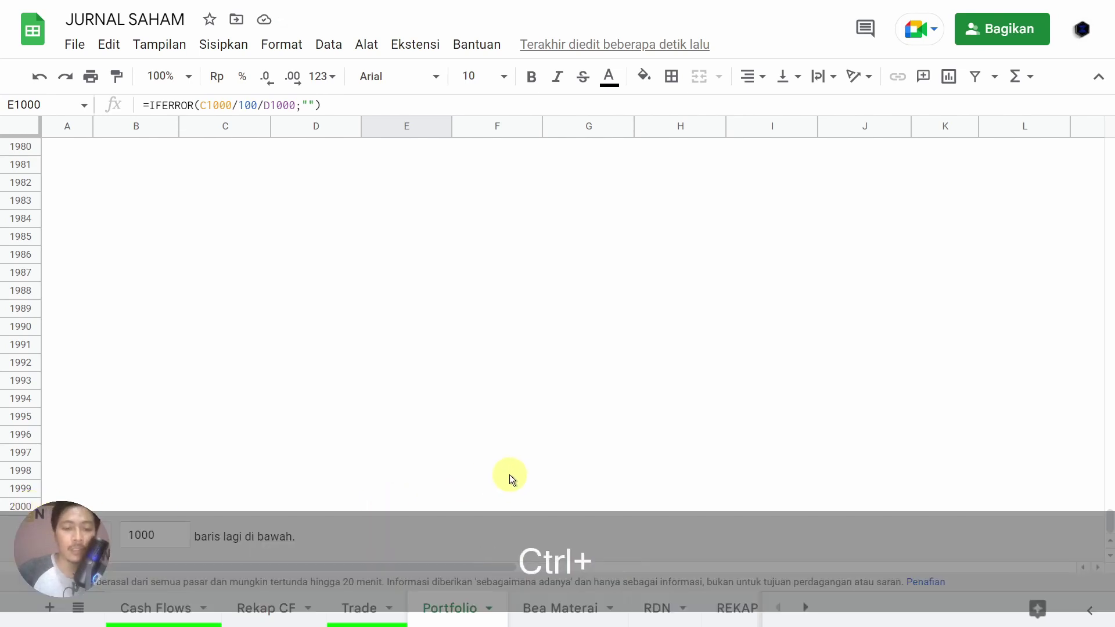
{"action": "key", "text": "ctrl+Down"}
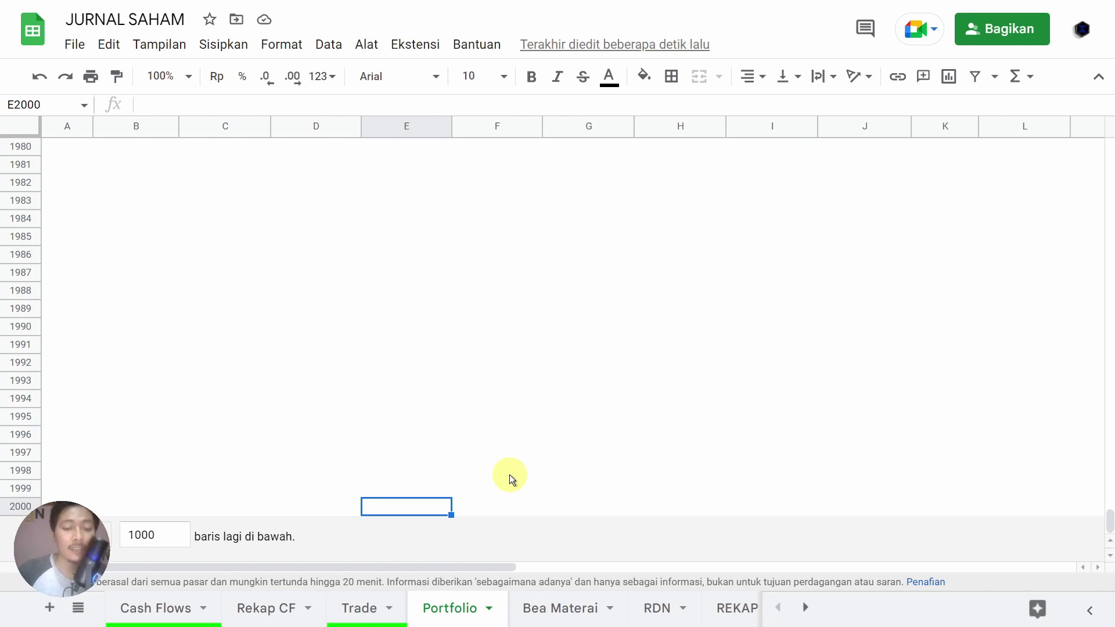
Step: Return to the start of column E and examine the Average Price formula in the empty-looking cell E4
{"action": "key", "text": "ctrl"}
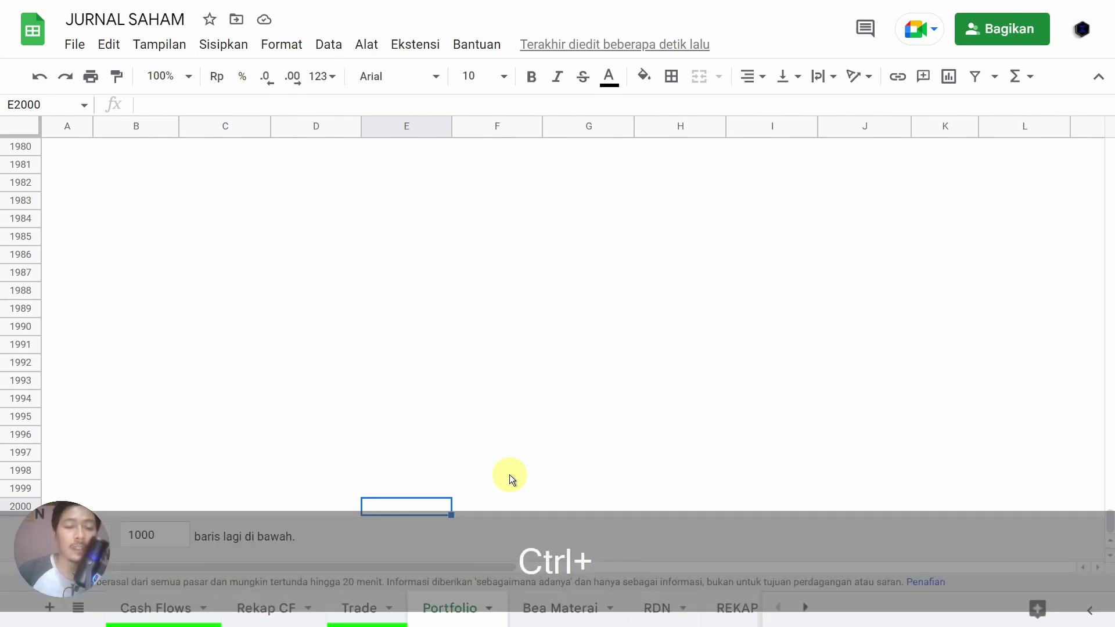
{"action": "key", "text": "ctrl+Up"}
{"action": "key", "text": "ctrl+Up"}
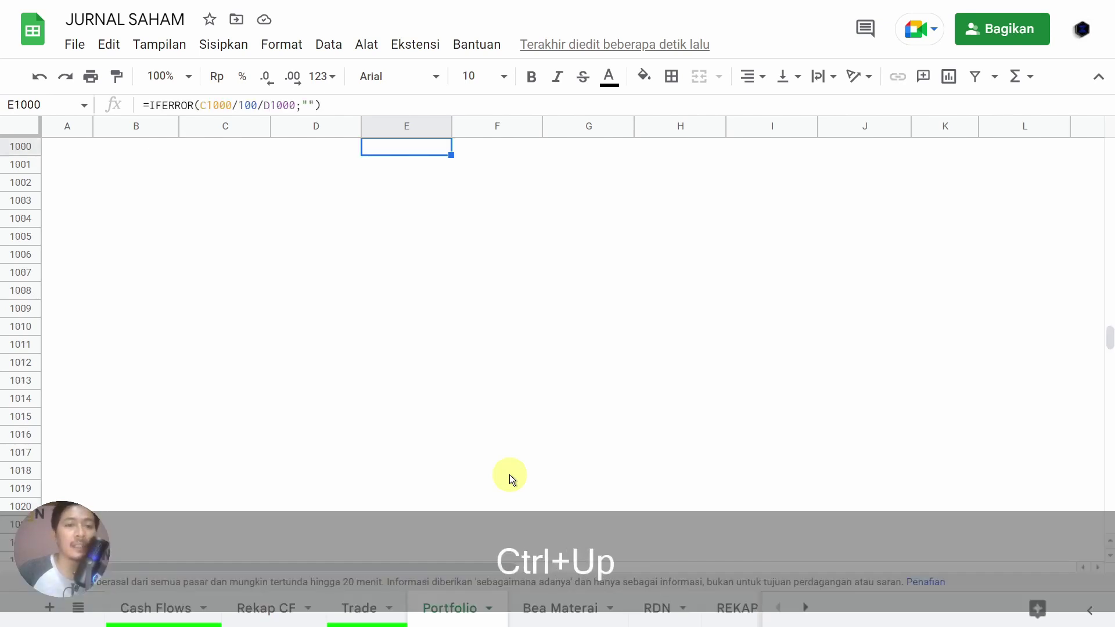
{"action": "key", "text": "ctrl+Down"}
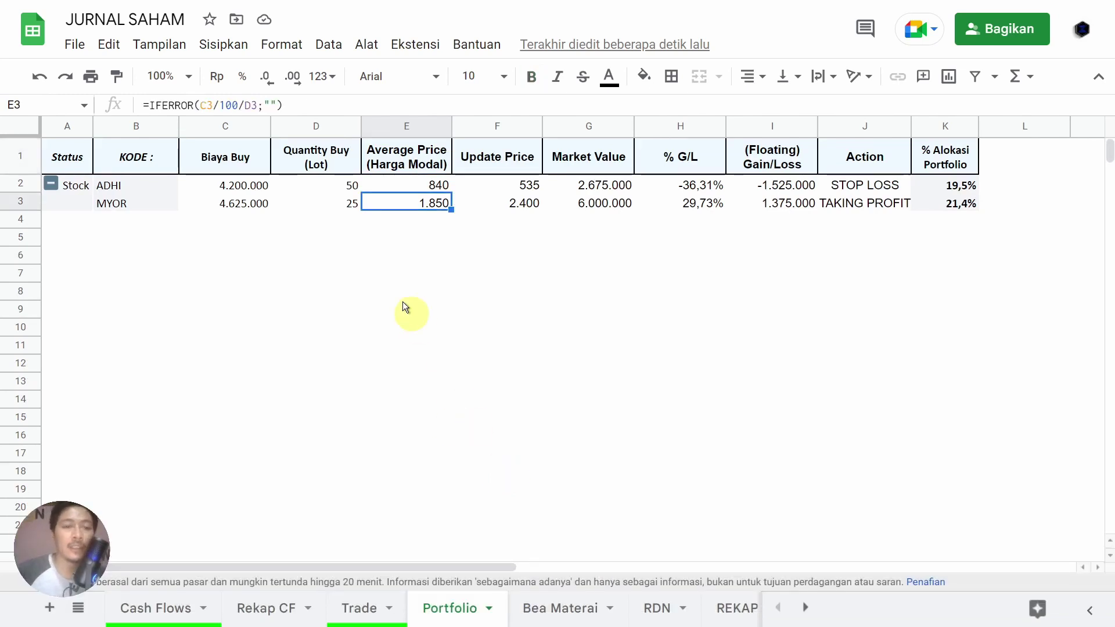
{"action": "left_click", "coordinate": [388, 229]}
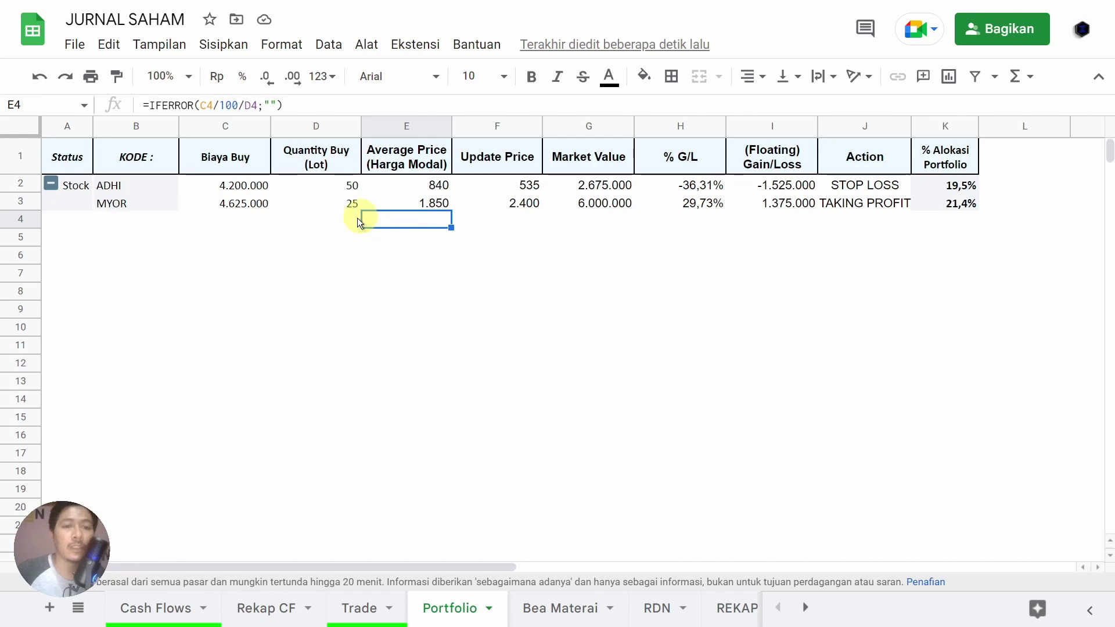
{"action": "left_click", "coordinate": [322, 230]}
{"action": "left_click", "coordinate": [413, 227]}
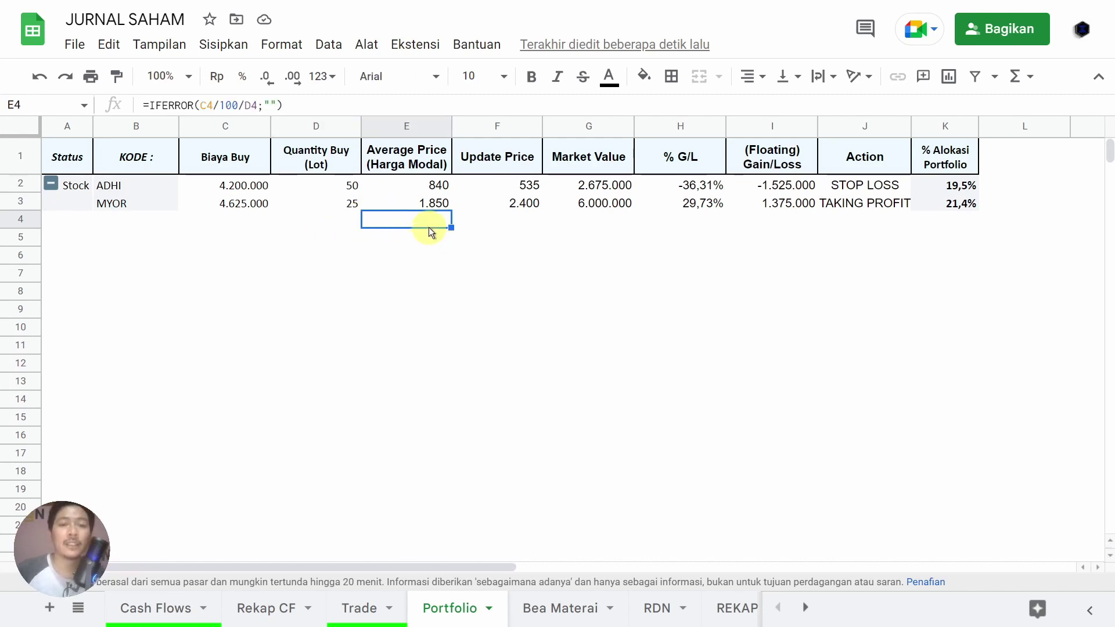
Step: Examine the Average Price formulas in E2 and E3 and mark their Biaya Buy and Quantity Buy references
{"action": "left_click_drag", "start_coordinate": [658, 252], "coordinate": [952, 560]}
{"action": "left_click", "coordinate": [336, 314]}
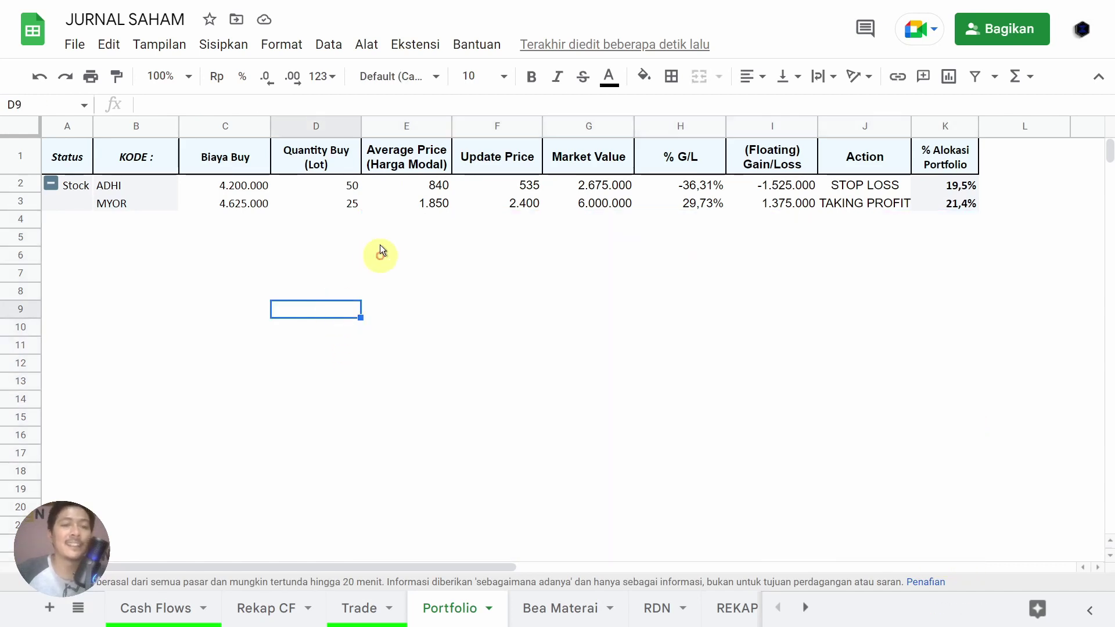
{"action": "left_click", "coordinate": [404, 181]}
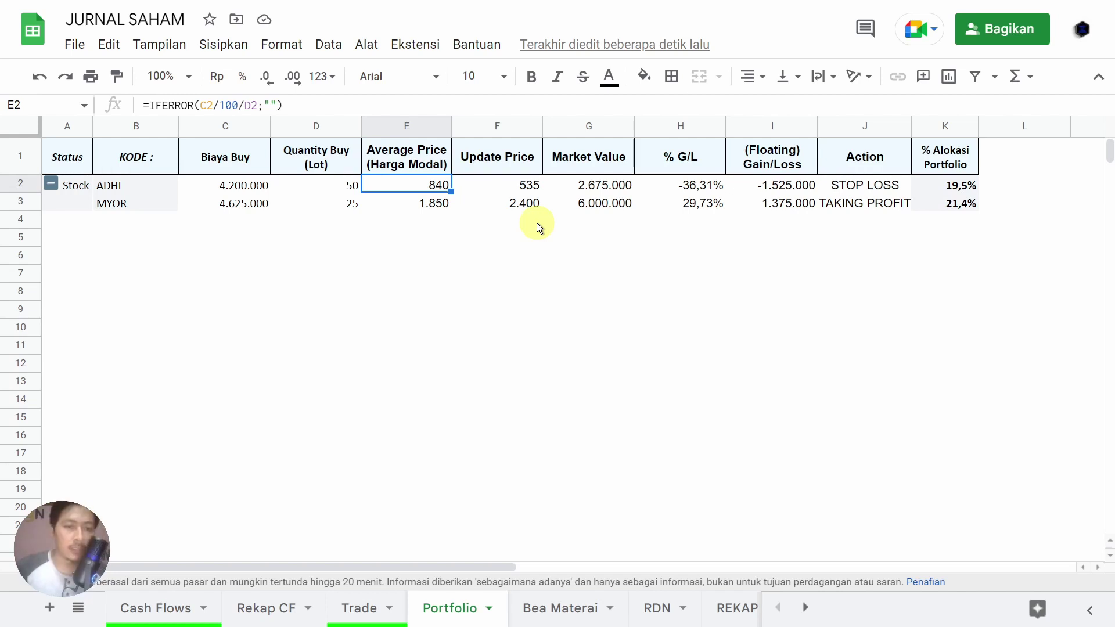
{"action": "key", "text": "Down"}
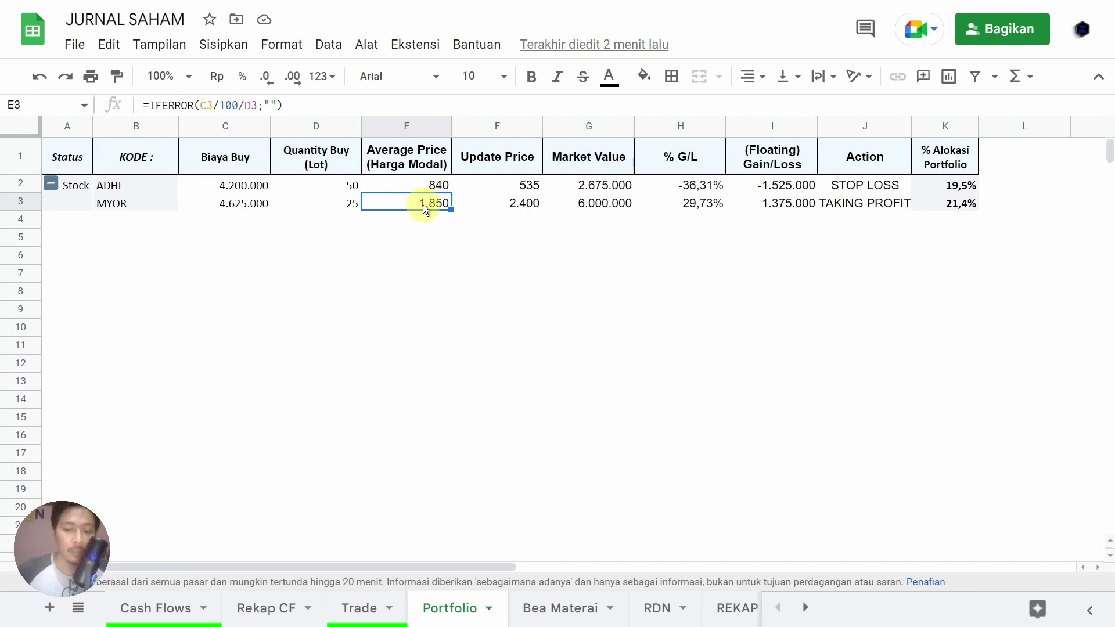
{"action": "key", "text": "ctrl+shift+d"}
{"action": "mouse_move", "coordinate": [117, 73]}
{"action": "left_mouse_down"}
{"action": "mouse_move", "coordinate": [299, 129]}
{"action": "mouse_move", "coordinate": [246, 115]}
{"action": "left_mouse_up"}
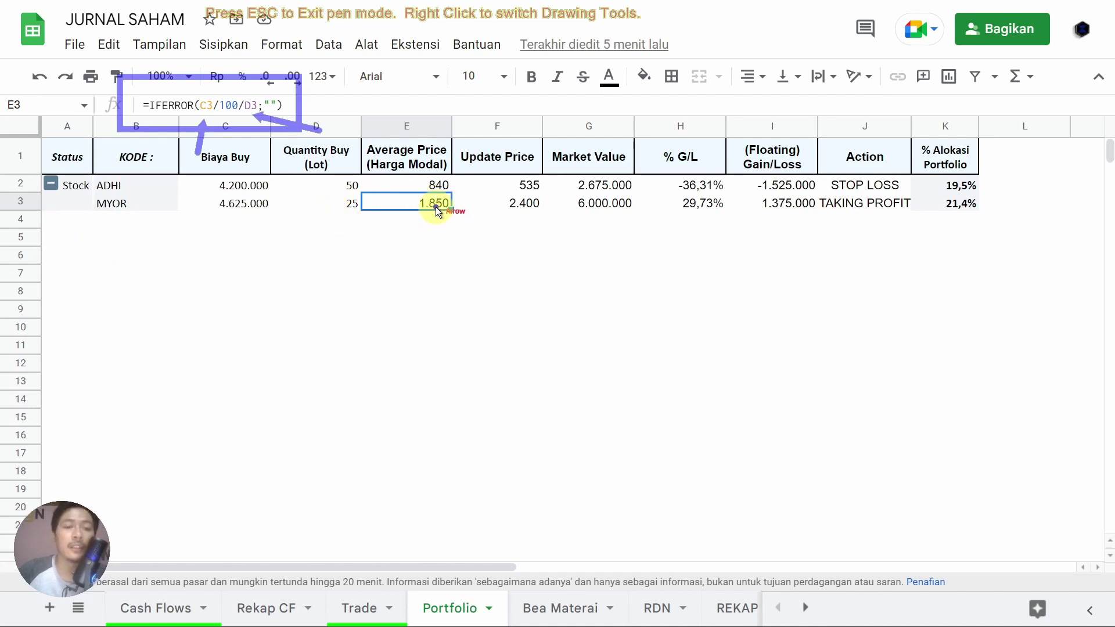
{"action": "key", "text": "Escape"}
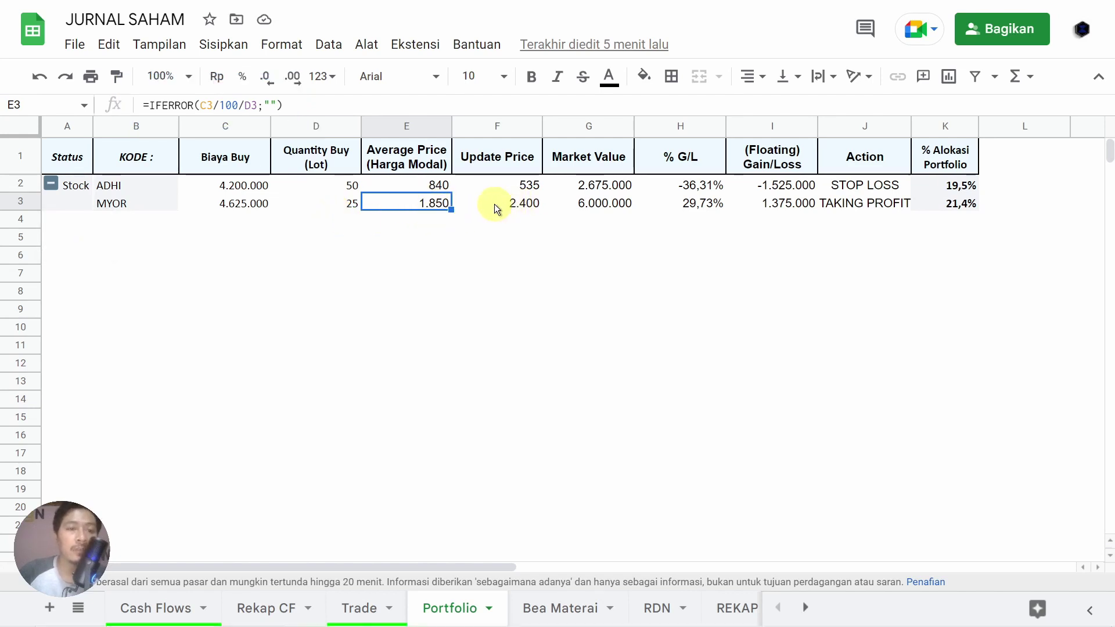
Step: Strip the IFERROR wrapper and its empty-text fallback from the Average Price formula in E3, leaving =(C3/100/D3)
{"action": "left_click", "coordinate": [199, 106]}
{"action": "left_click", "coordinate": [194, 105]}
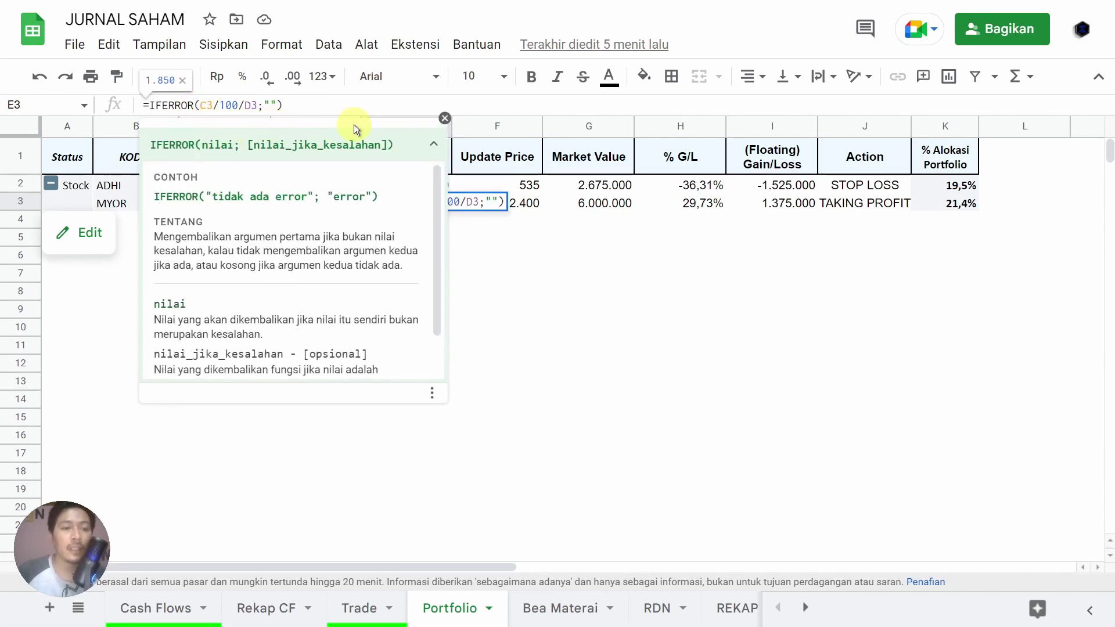
{"action": "key", "text": "BackSpace"}
{"action": "key", "text": "BackSpace"}
{"action": "key", "text": "BackSpace"}
{"action": "key", "text": "BackSpace"}
{"action": "key", "text": "BackSpace"}
{"action": "key", "text": "BackSpace"}
{"action": "key", "text": "BackSpace"}
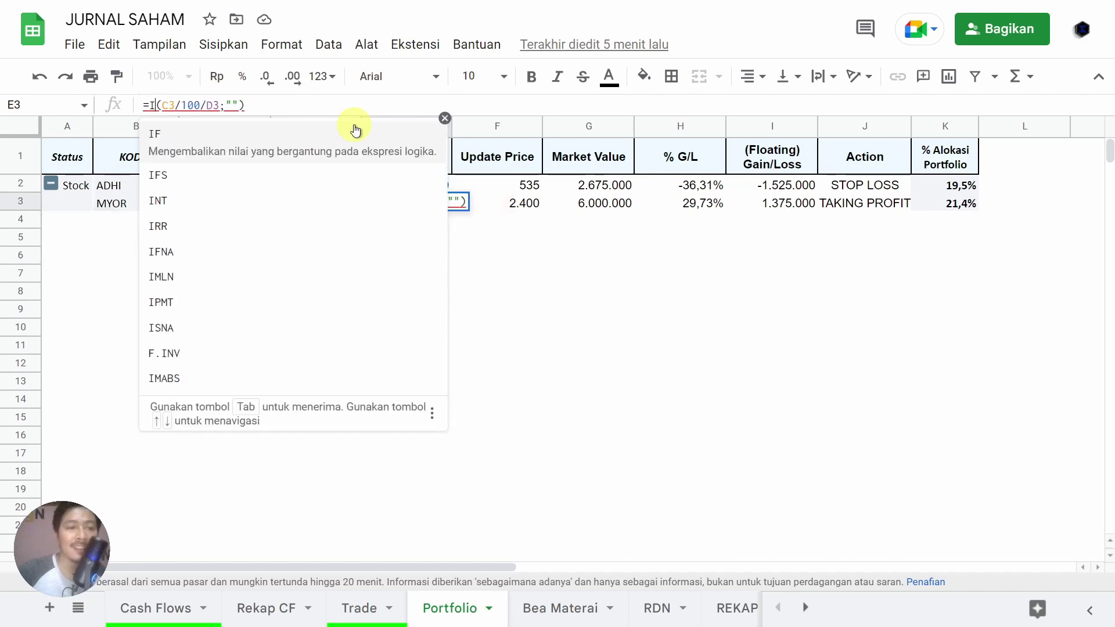
{"action": "key", "text": "Right"}
{"action": "key", "text": "Right"}
{"action": "key", "text": "Right"}
{"action": "key", "text": "Right"}
{"action": "key", "text": "Right"}
{"action": "key", "text": "Right"}
{"action": "key", "text": "Right"}
{"action": "key", "text": "Right"}
{"action": "key", "text": "Right"}
{"action": "key", "text": "Right"}
{"action": "key", "text": "Right"}
{"action": "key", "text": "Right"}
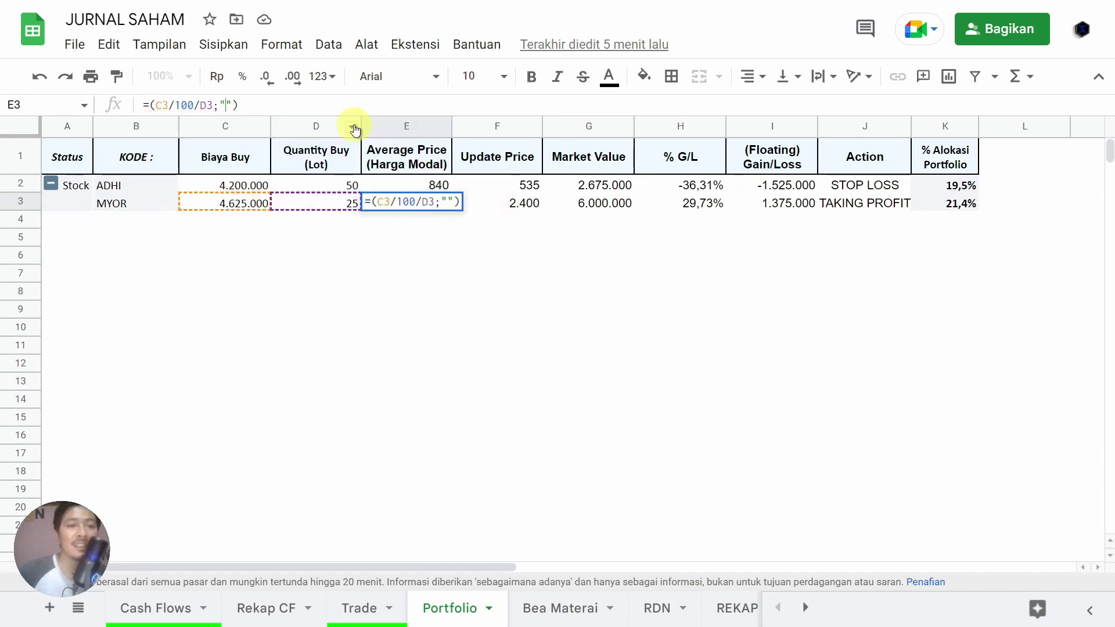
{"action": "key", "text": "BackSpace"}
{"action": "key", "text": "BackSpace"}
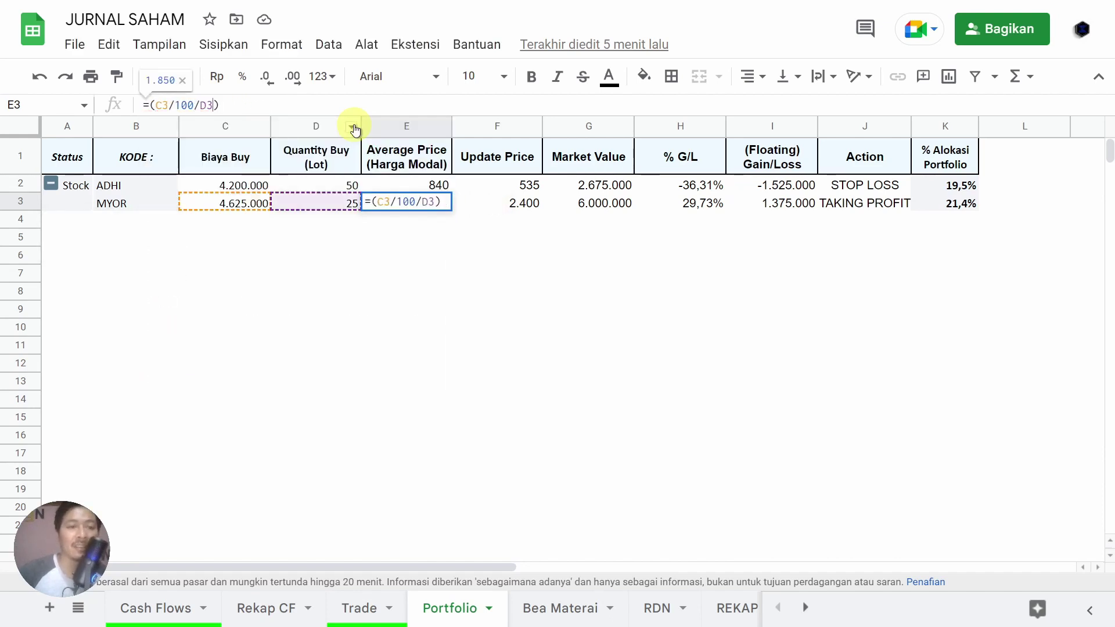
{"action": "key", "text": "Return"}
Step: Fill the simplified E3 formula down through E11 and view the error details for E4
{"action": "left_click", "coordinate": [409, 197]}
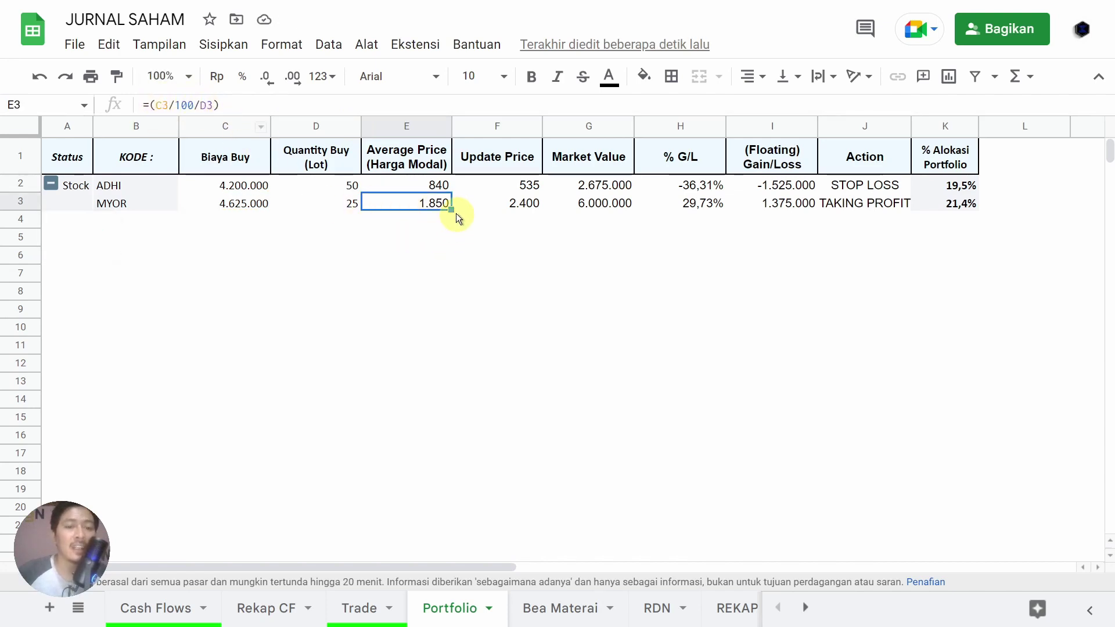
{"action": "left_click_drag", "start_coordinate": [453, 211], "coordinate": [454, 354]}
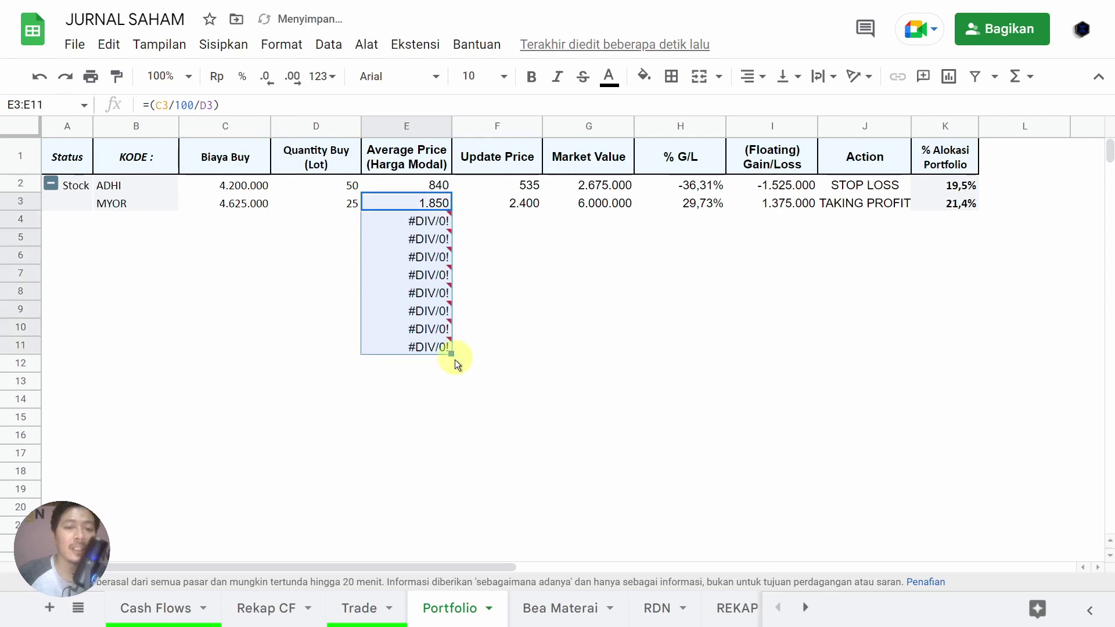
{"action": "mouse_move", "coordinate": [428, 220]}
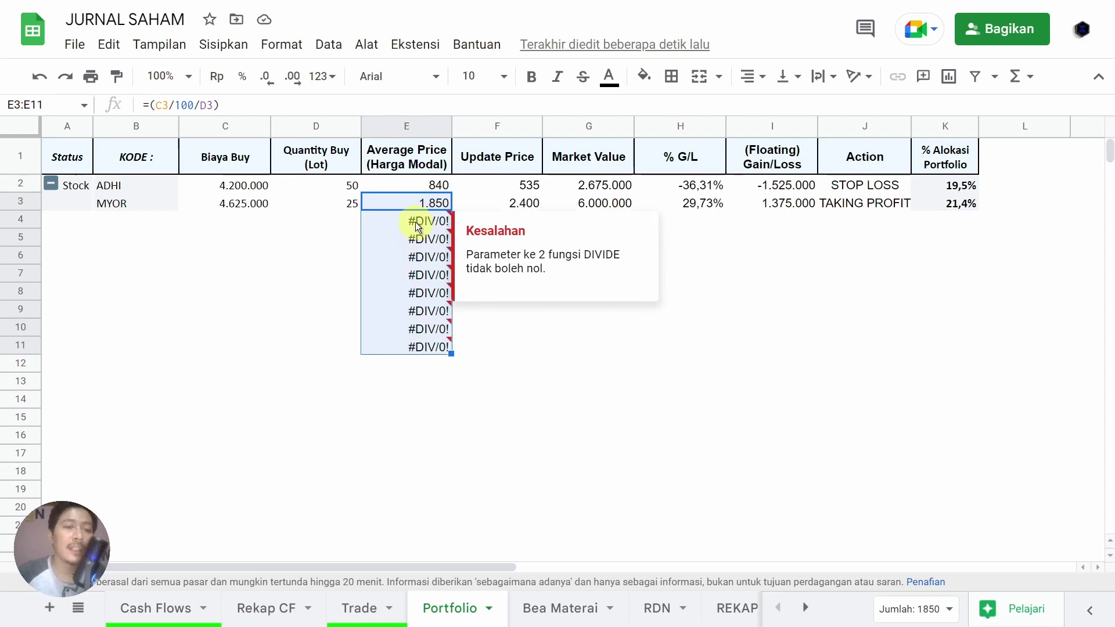
Step: Fill the IFERROR-based Average Price formula from E2 down through E11 and check the filled range
{"action": "left_click", "coordinate": [429, 183]}
{"action": "left_click_drag", "start_coordinate": [450, 192], "coordinate": [446, 351]}
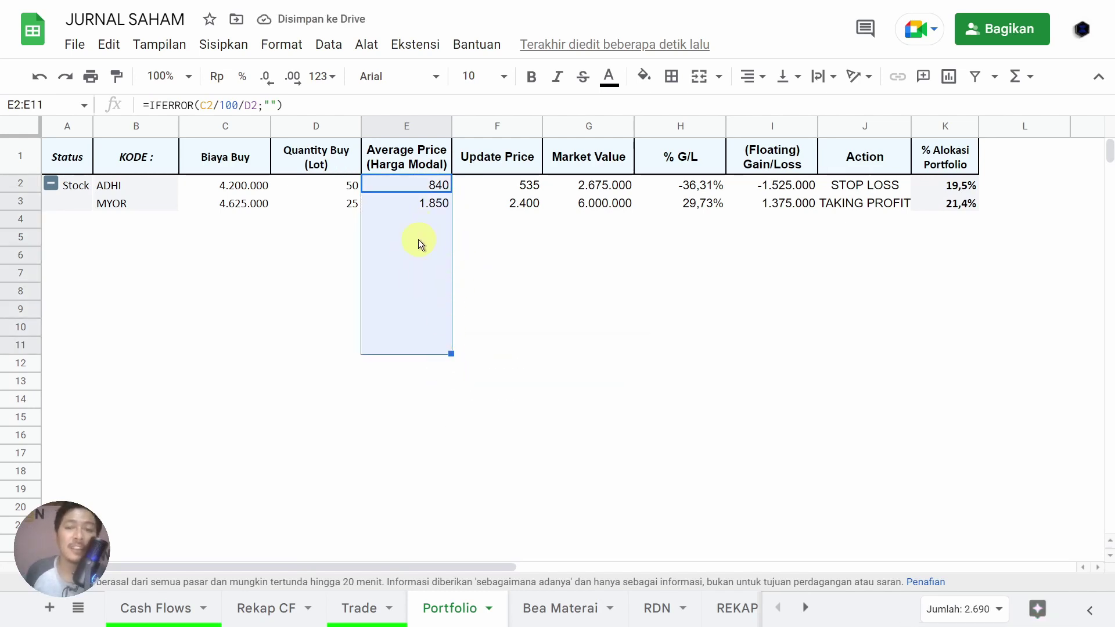
{"action": "scroll", "coordinate": [586, 204], "scroll_direction": "down", "scroll_amount": 3}
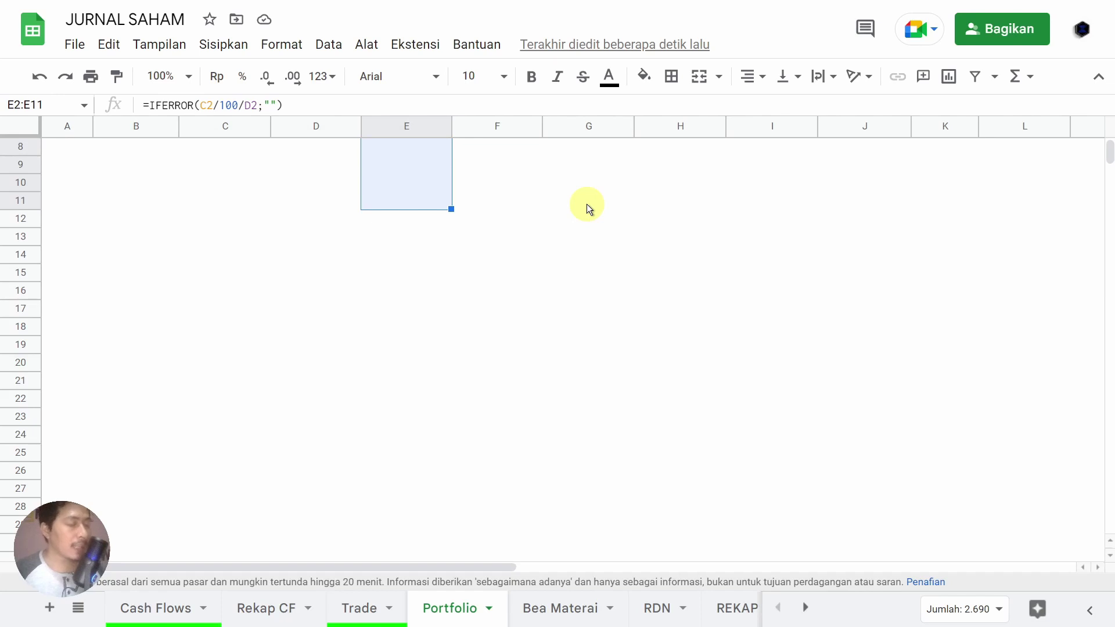
{"action": "scroll", "coordinate": [587, 207], "scroll_direction": "up", "scroll_amount": 3}
{"action": "left_click", "coordinate": [405, 183]}
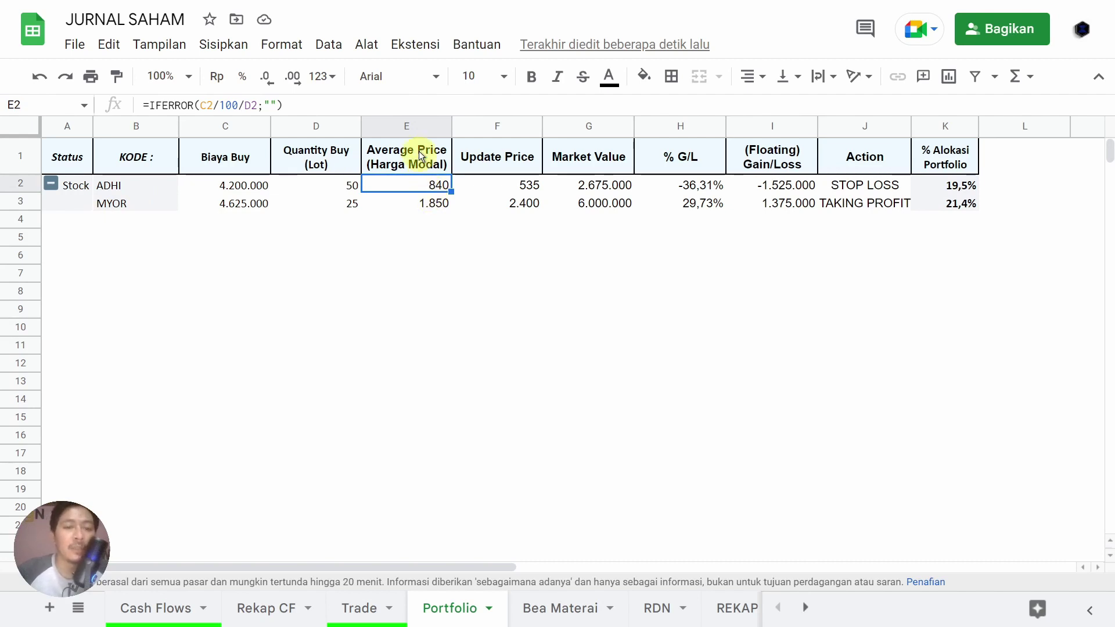
Step: Insert one blank column to the left of the Average Price (Harga Modal) column
{"action": "left_click", "coordinate": [402, 123]}
{"action": "right_click", "coordinate": [401, 122]}
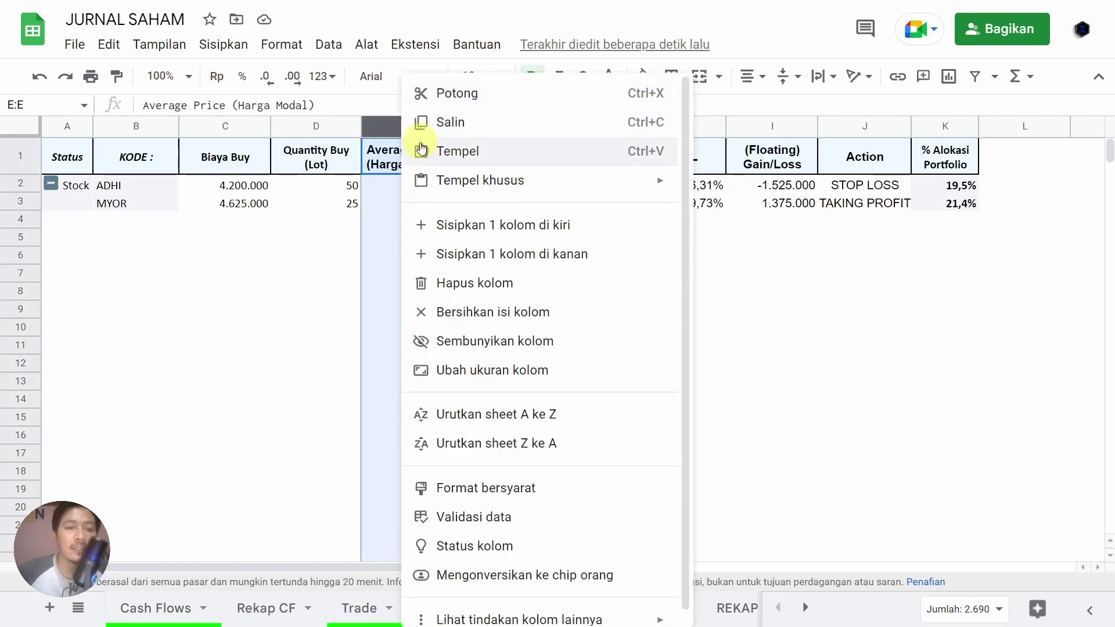
{"action": "left_click", "coordinate": [521, 226]}
{"action": "left_click", "coordinate": [515, 160]}
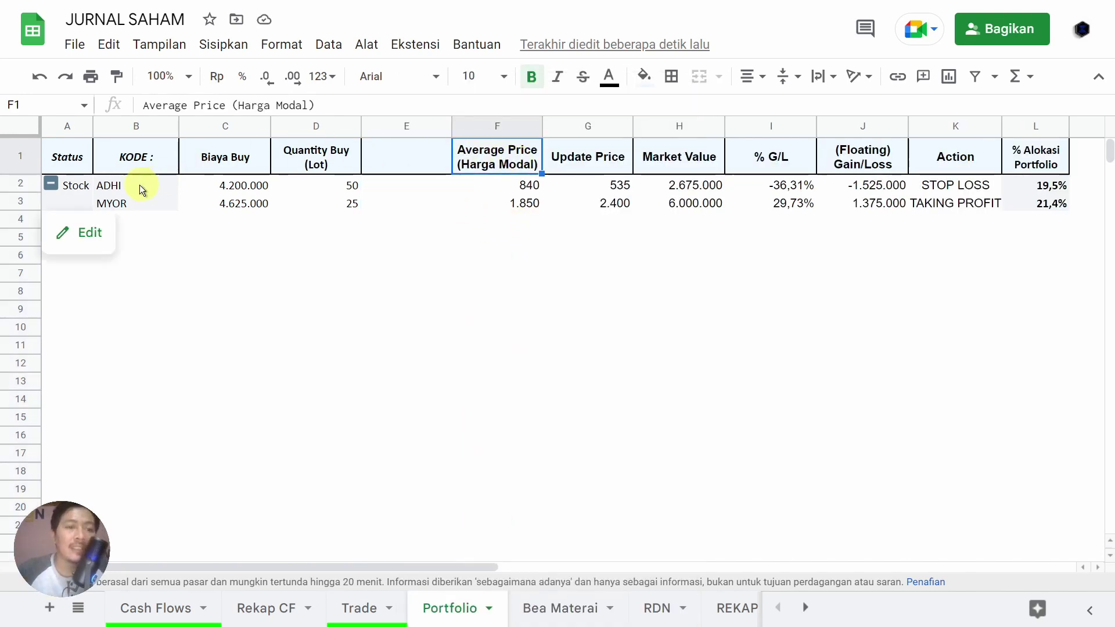
Step: Open the Portfolio pivot table for editing and add Harga Buy as a value field below Quantity Buy (Lot)
{"action": "mouse_move", "coordinate": [136, 207]}
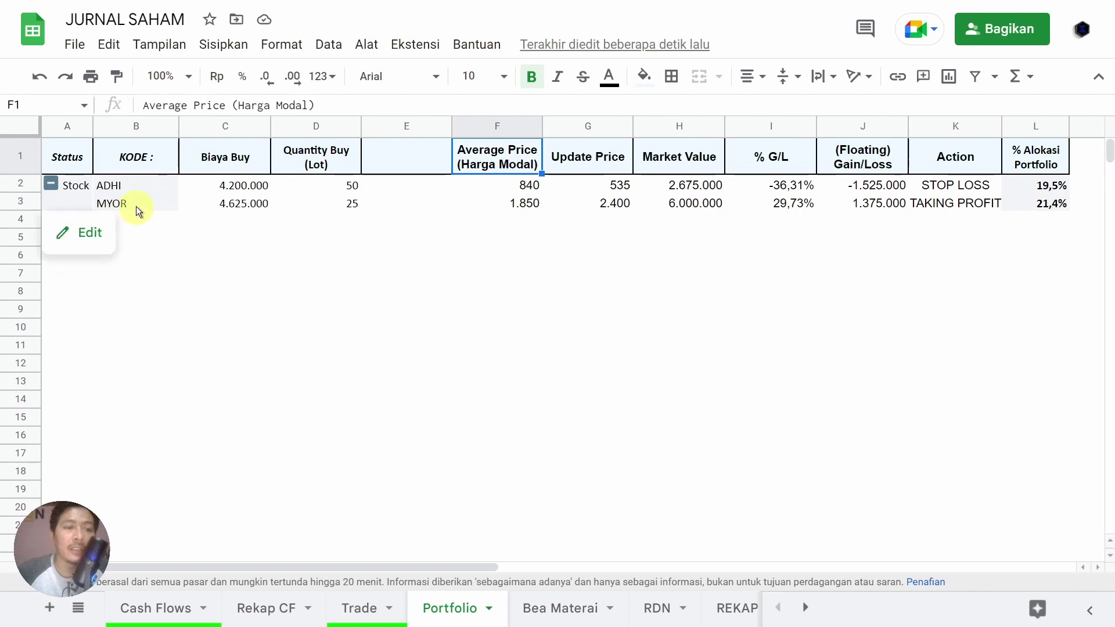
{"action": "left_click", "coordinate": [86, 232]}
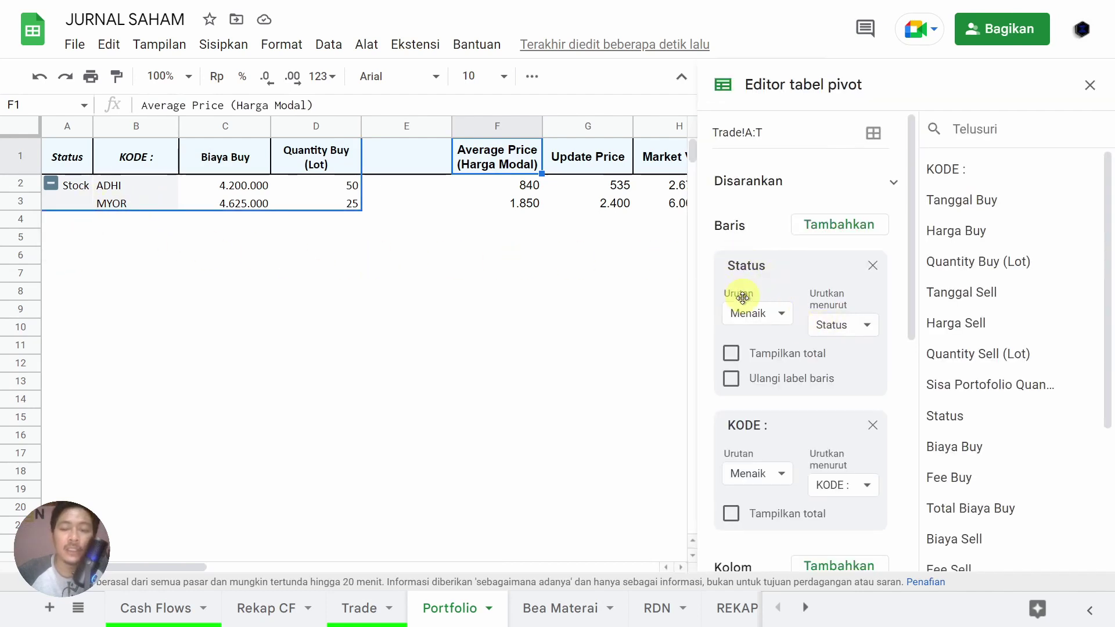
{"action": "scroll", "coordinate": [747, 320], "scroll_direction": "down", "scroll_amount": 5}
{"action": "scroll", "coordinate": [753, 330], "scroll_direction": "down", "scroll_amount": 1}
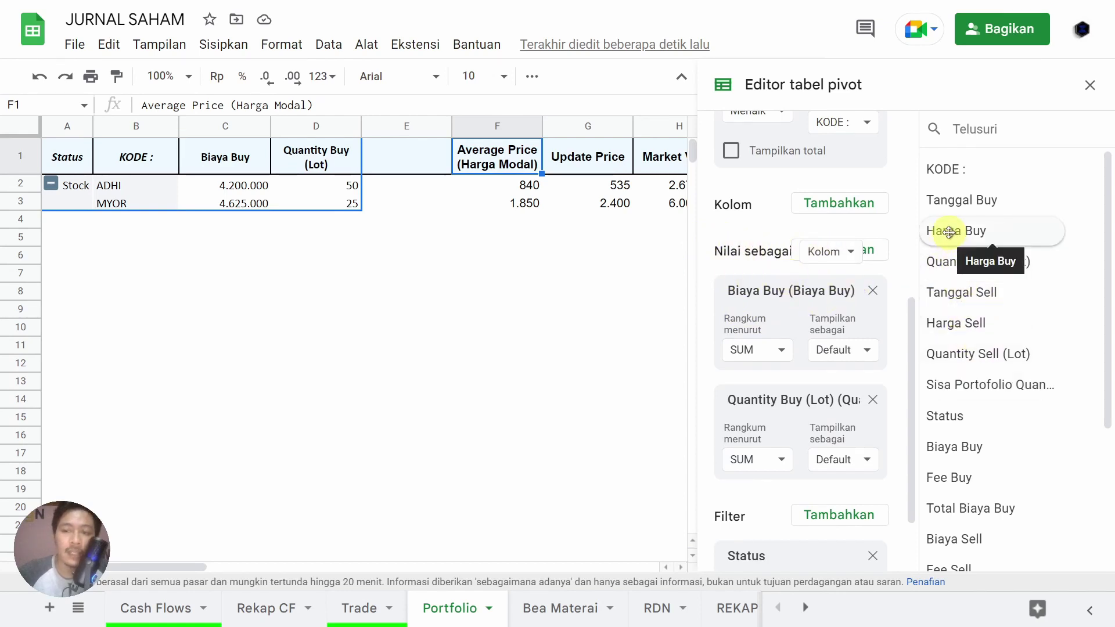
{"action": "left_click_drag", "start_coordinate": [948, 231], "coordinate": [713, 497]}
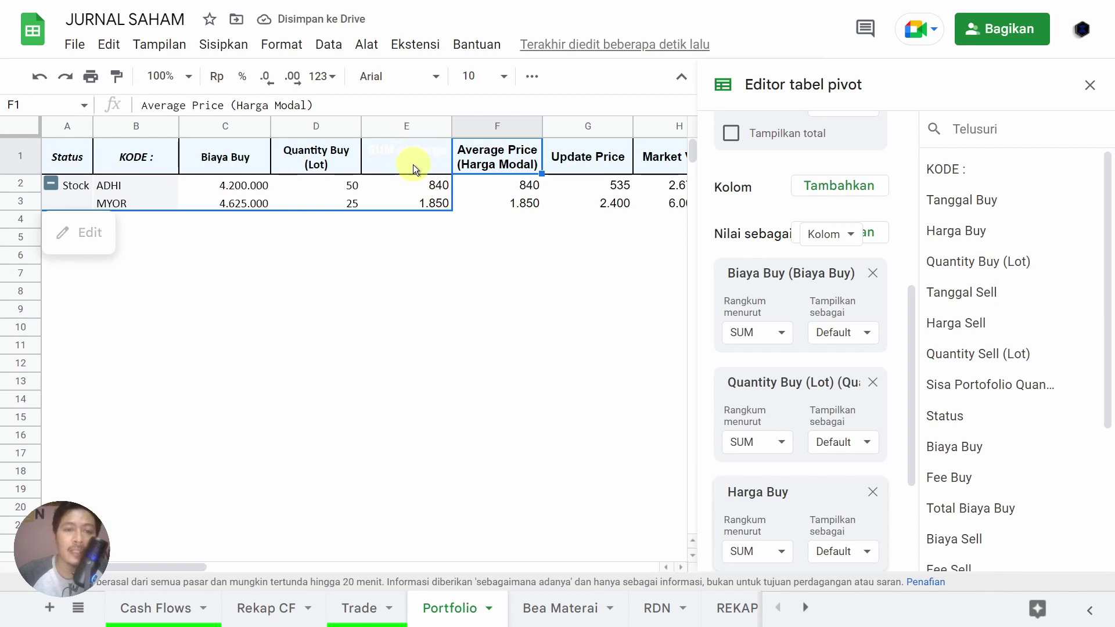
Step: Summarize the pivot table's Harga Buy value by AVERAGE
{"action": "scroll", "coordinate": [802, 490], "scroll_direction": "down", "scroll_amount": 1}
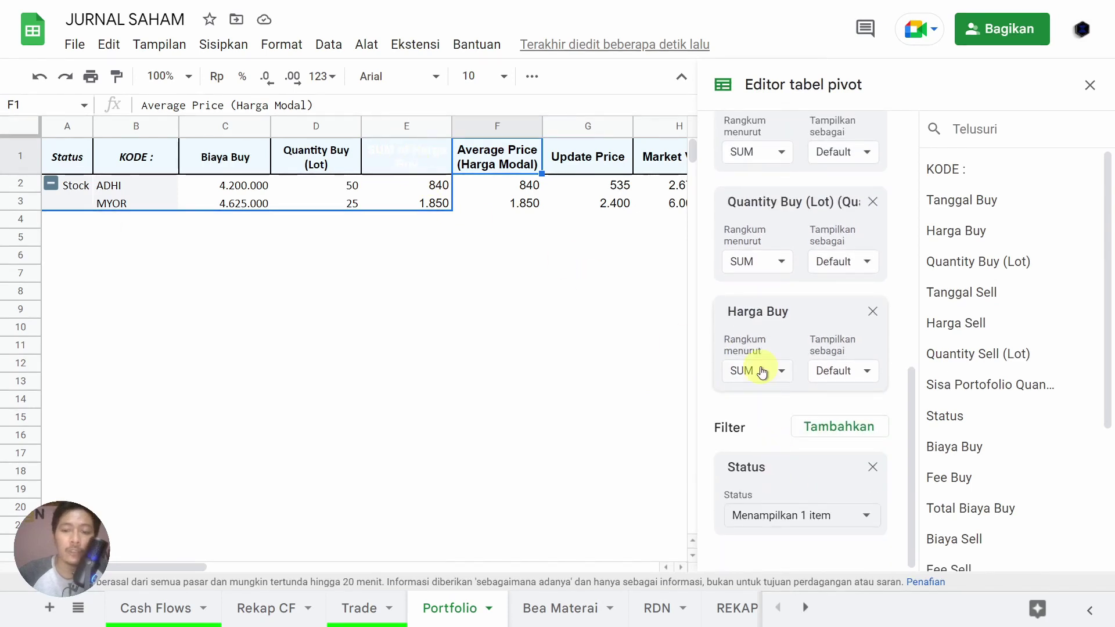
{"action": "left_click", "coordinate": [761, 371]}
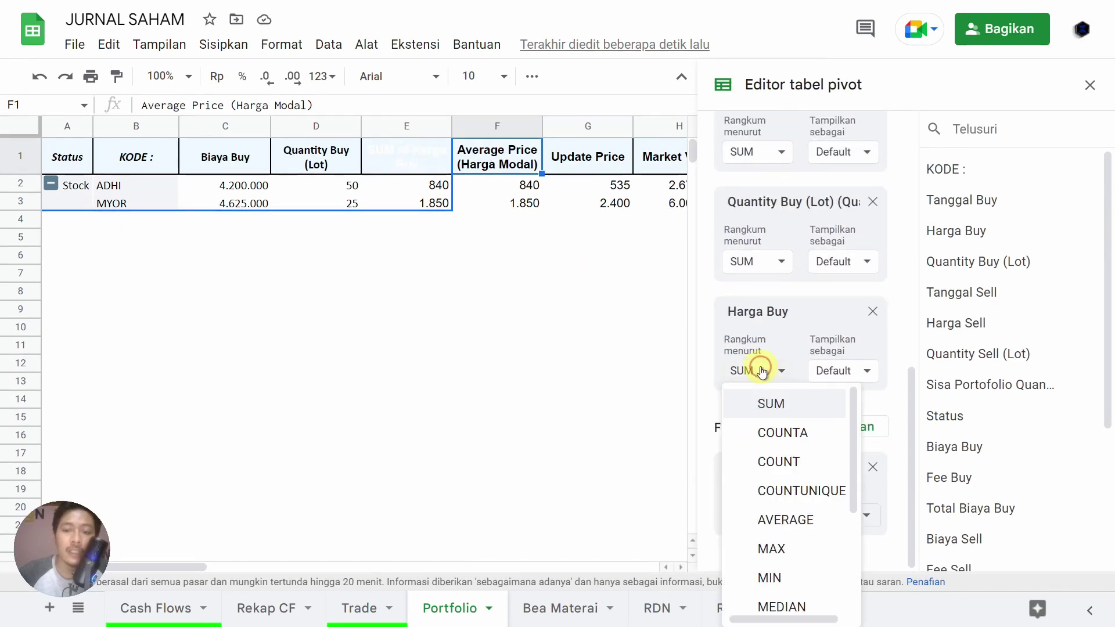
{"action": "left_click", "coordinate": [780, 520]}
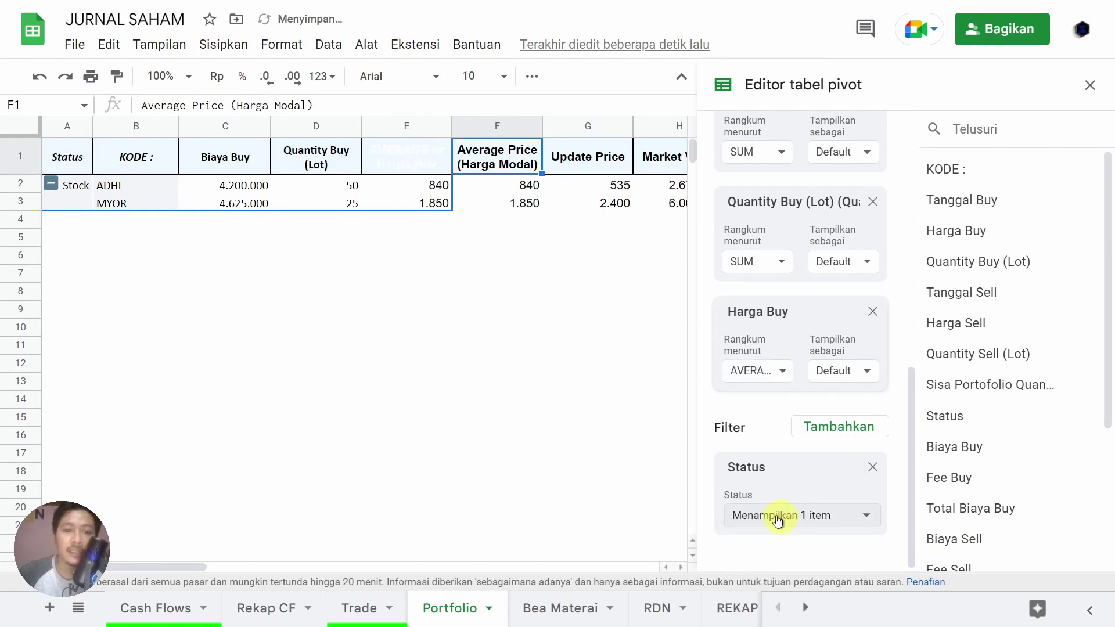
Step: Compare the pivot's Harga Buy averages in E2:E3 with the Average Price formula results in F2:F3
{"action": "mouse_move", "coordinate": [440, 204]}
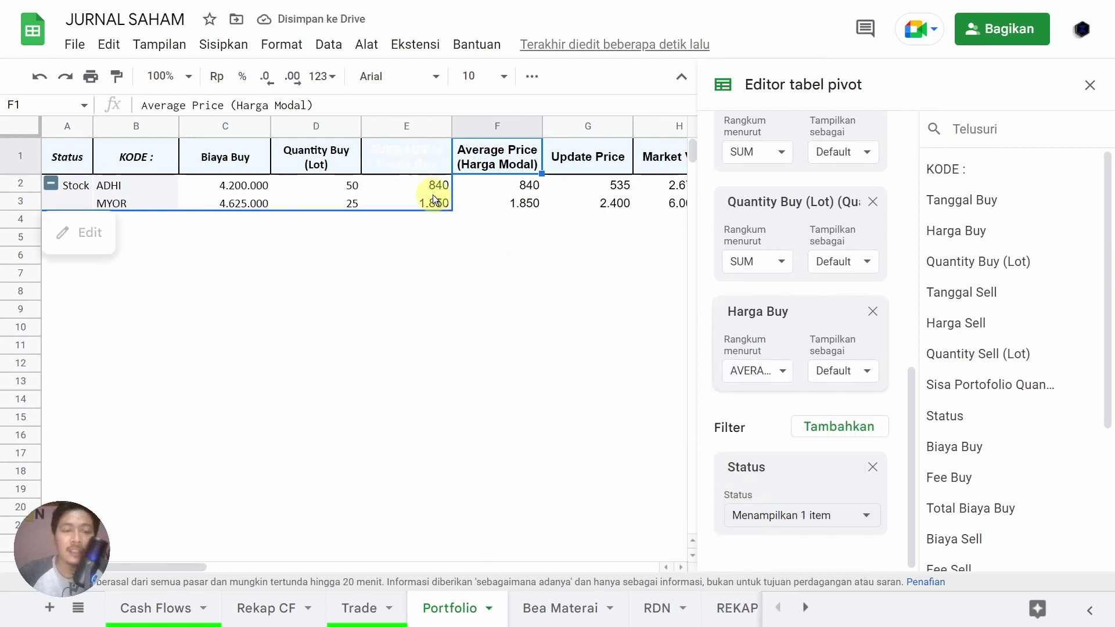
{"action": "left_click", "coordinate": [435, 185]}
{"action": "left_click", "coordinate": [508, 181]}
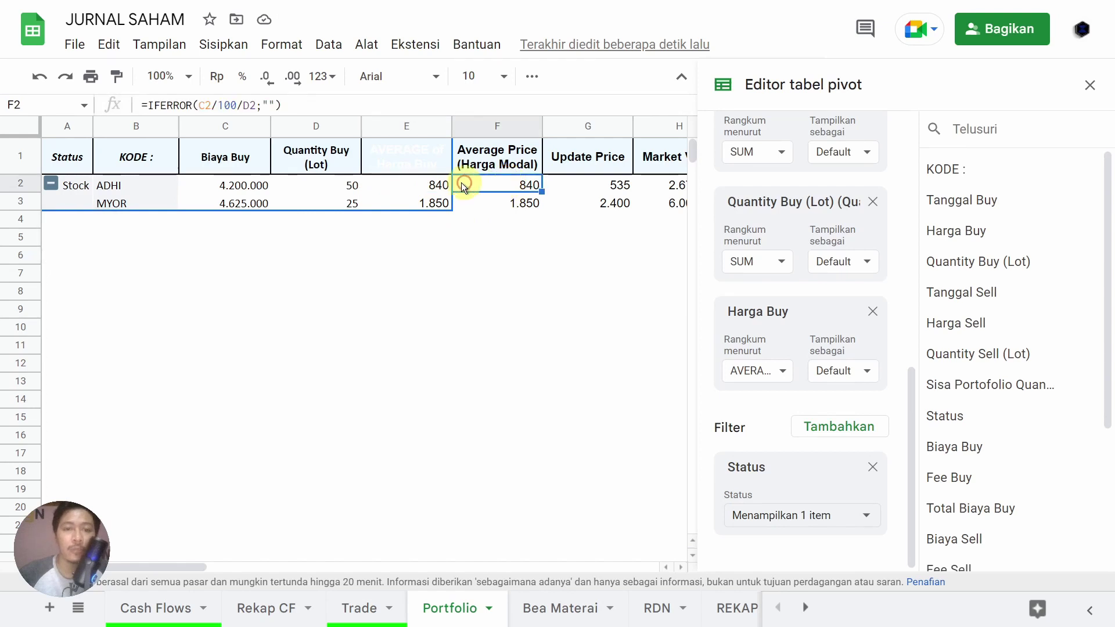
{"action": "left_click", "coordinate": [440, 182]}
{"action": "left_click", "coordinate": [508, 189]}
{"action": "left_click", "coordinate": [439, 187]}
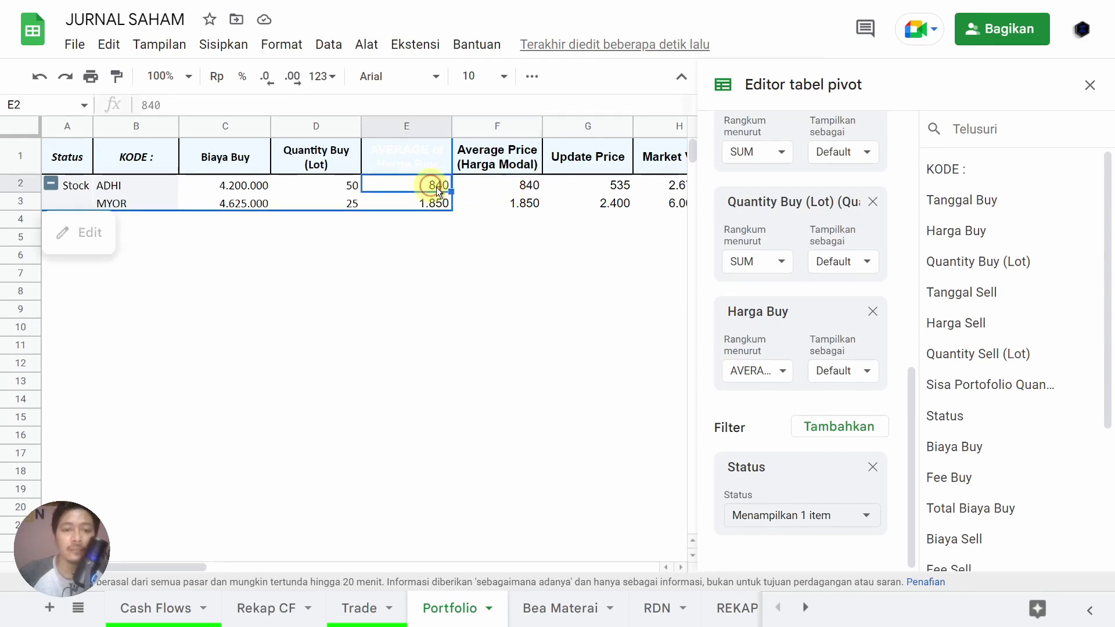
{"action": "left_click", "coordinate": [522, 190]}
{"action": "left_click", "coordinate": [430, 203]}
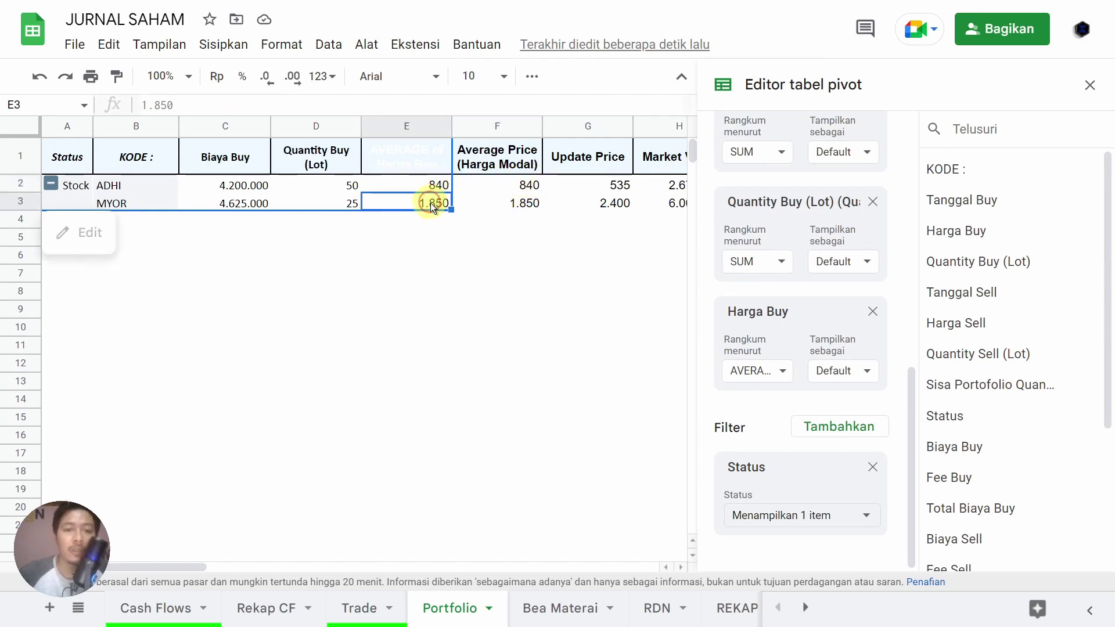
{"action": "left_click", "coordinate": [521, 201]}
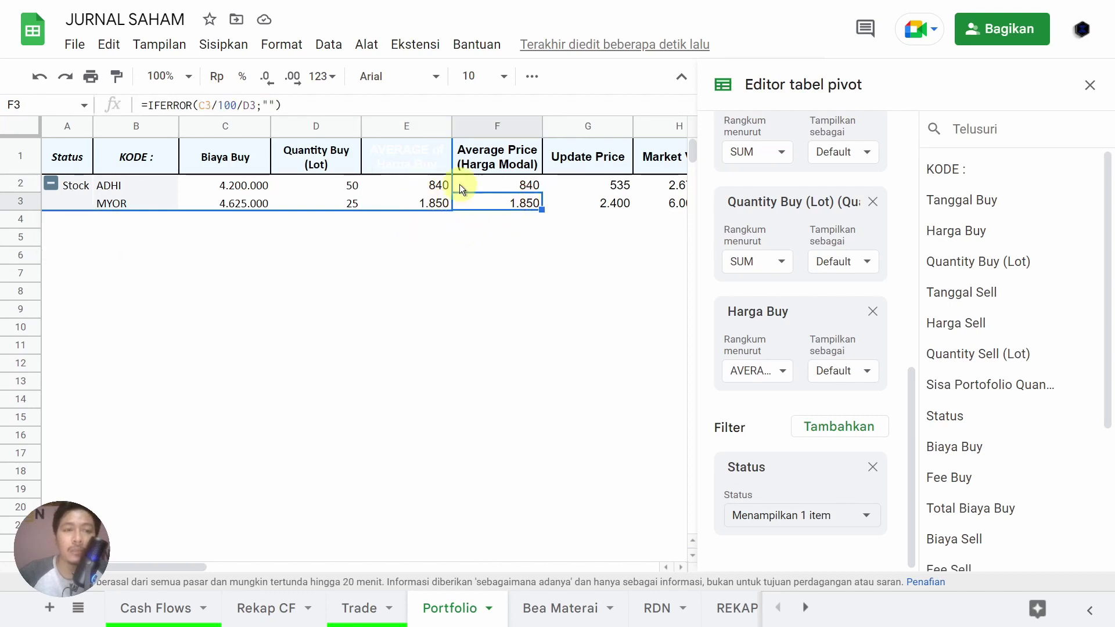
{"action": "left_click", "coordinate": [428, 200]}
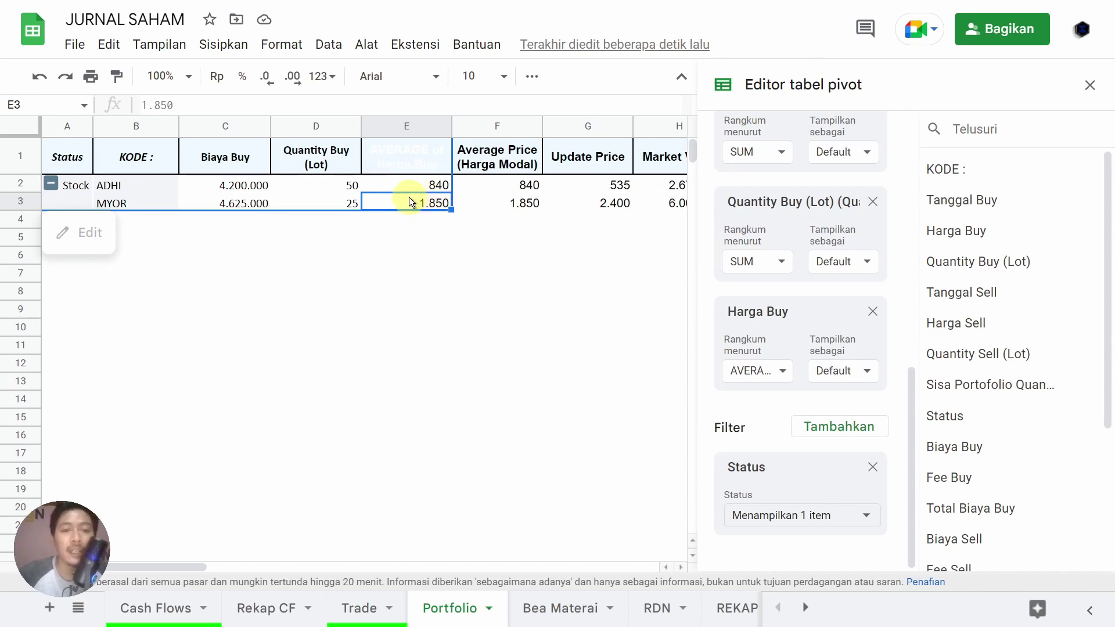
{"action": "left_click", "coordinate": [513, 200]}
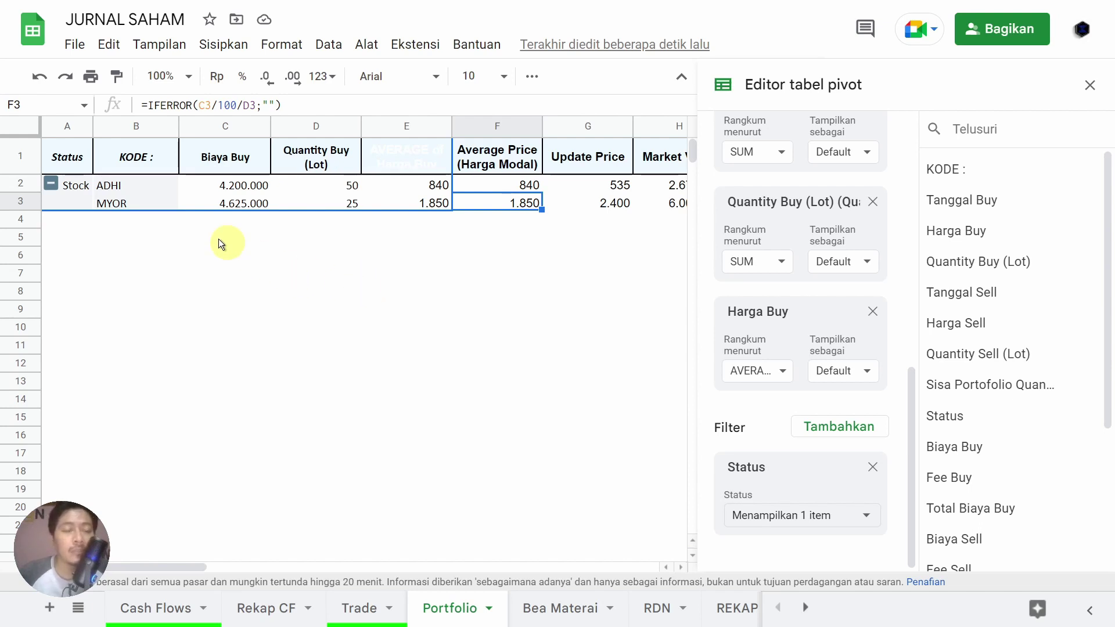
Step: Start a new purchase in row 69 of the Trade sheet with KODE MYOR and Tanggal Buy 1/11/2022
{"action": "mouse_move", "coordinate": [113, 197]}
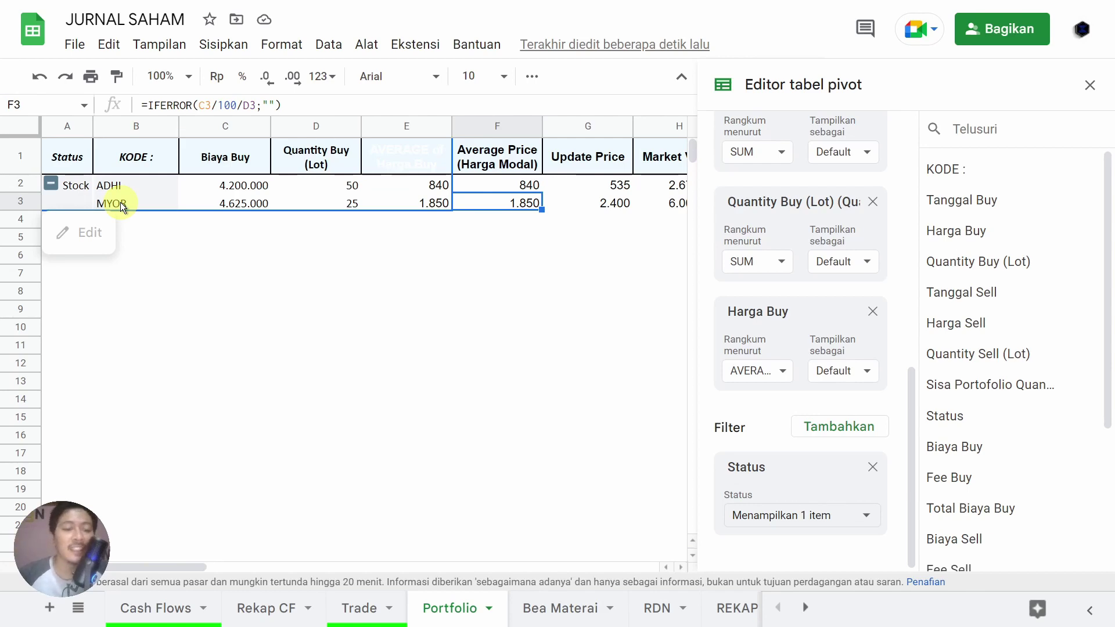
{"action": "left_click", "coordinate": [380, 608]}
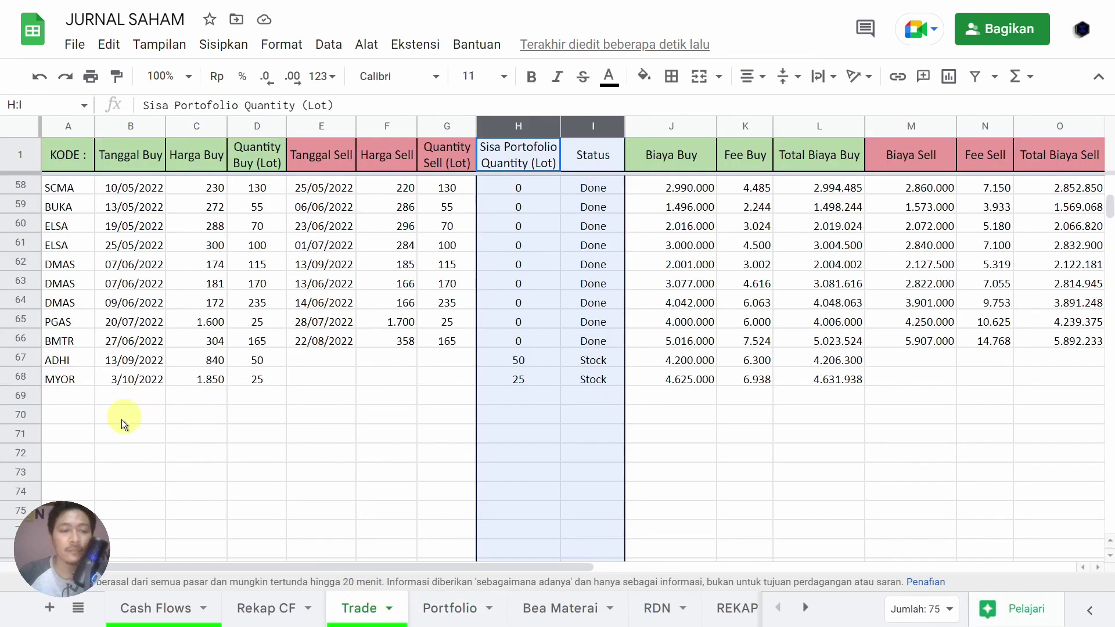
{"action": "left_click", "coordinate": [89, 400]}
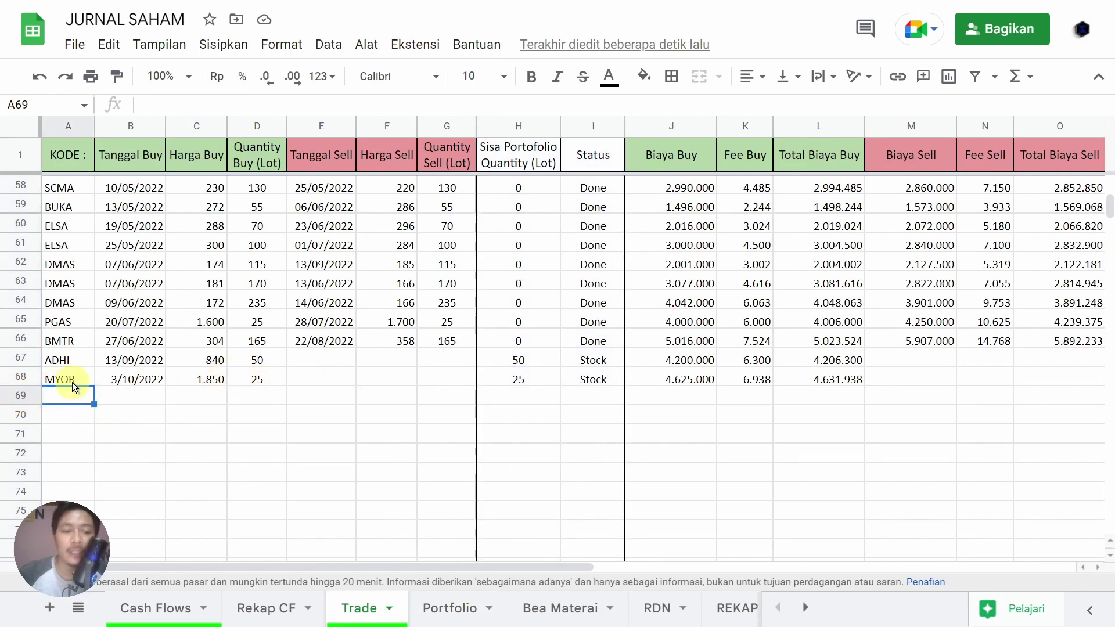
{"action": "left_click", "coordinate": [22, 377]}
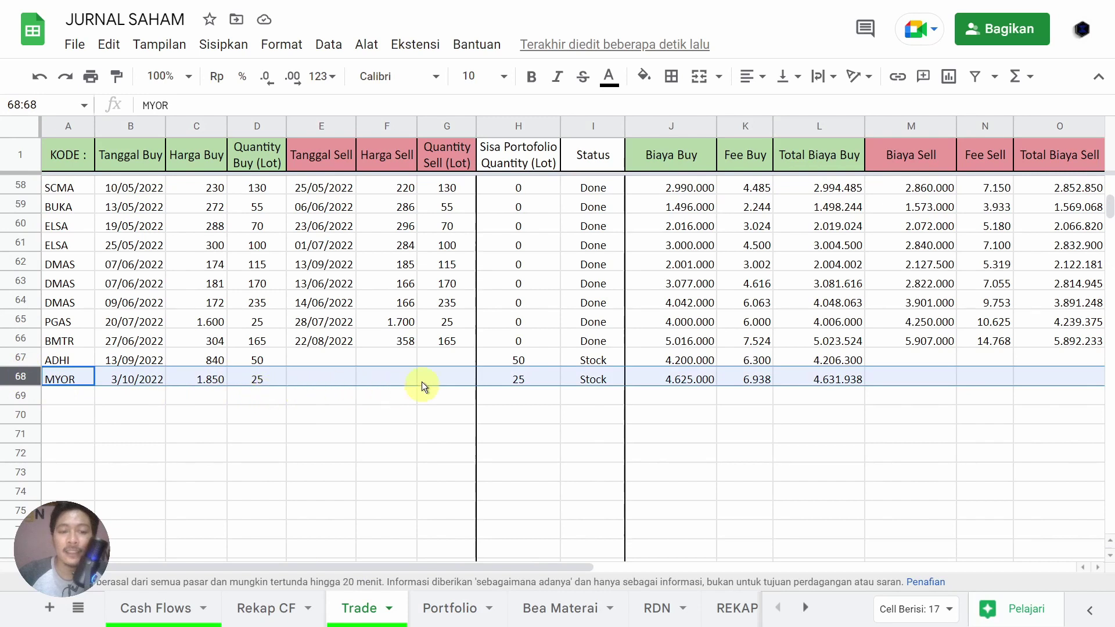
{"action": "left_click", "coordinate": [72, 395]}
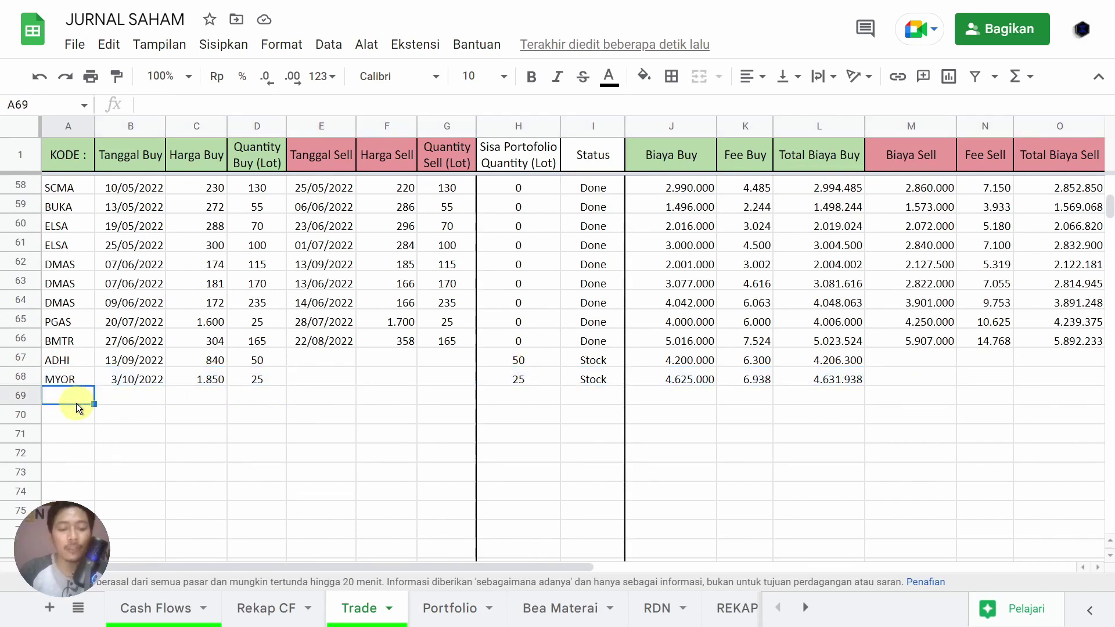
{"action": "type", "text": "MYOR"}
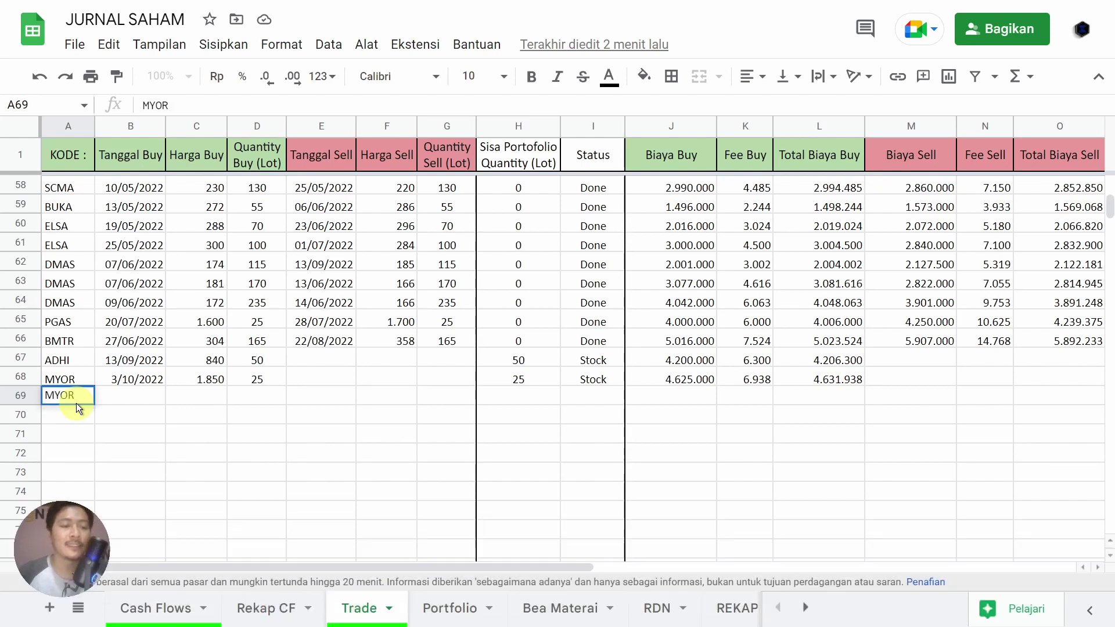
{"action": "key", "text": "Tab"}
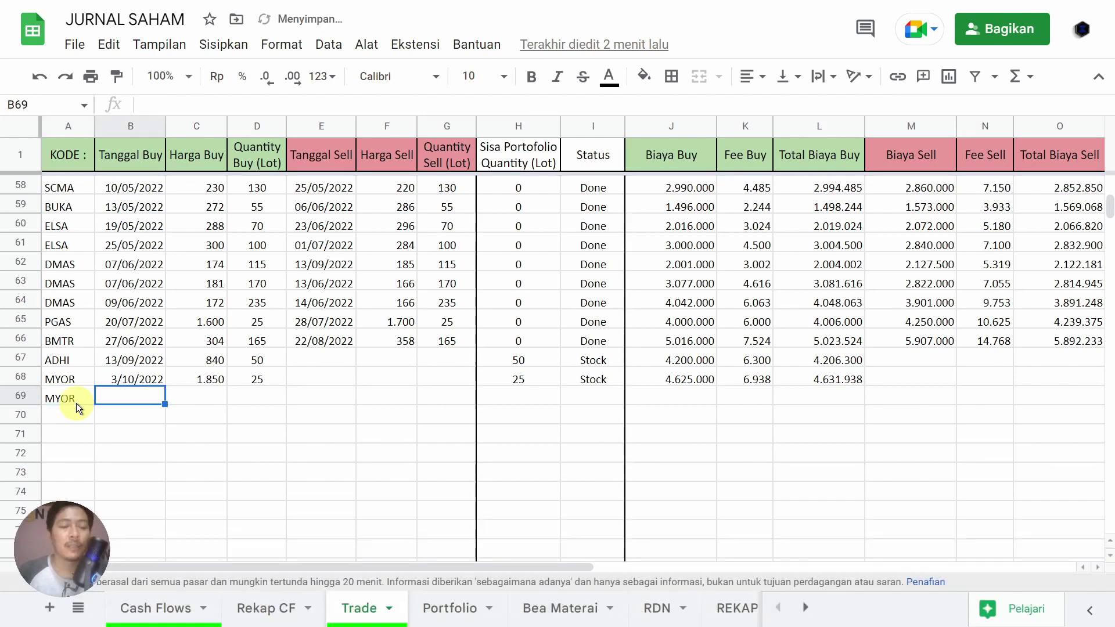
{"action": "type", "text": "1"}
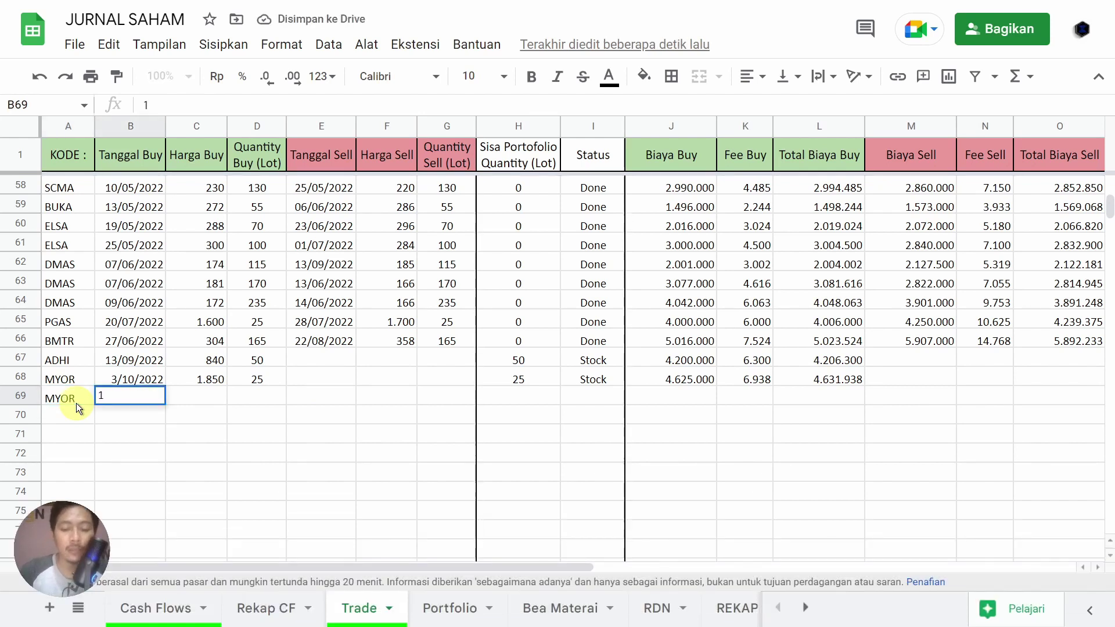
{"action": "type", "text": "/11/"}
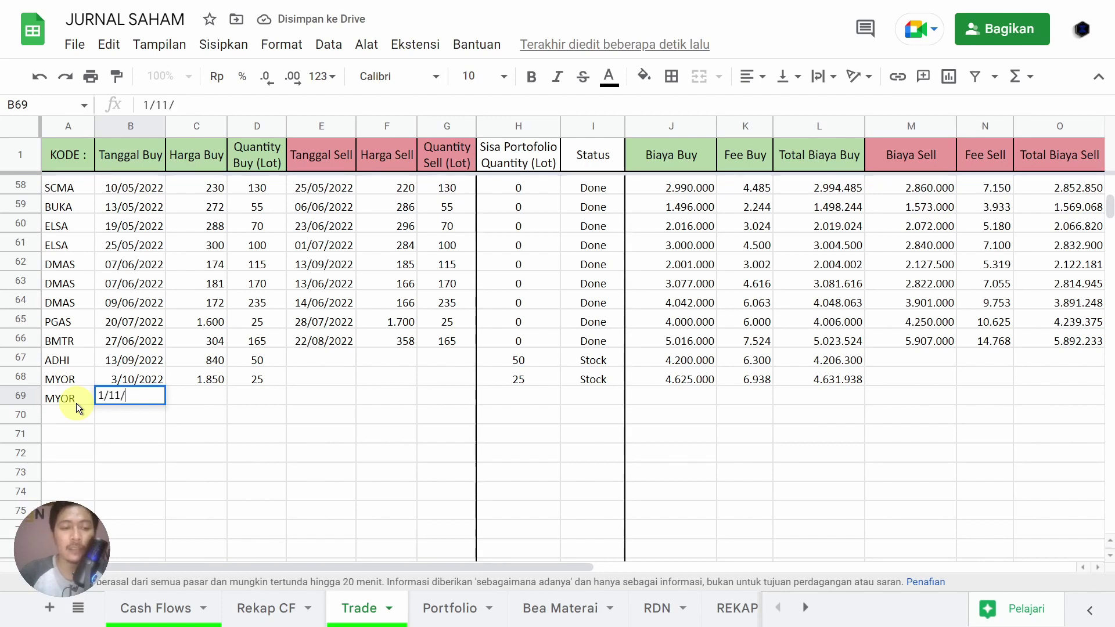
{"action": "type", "text": "2022"}
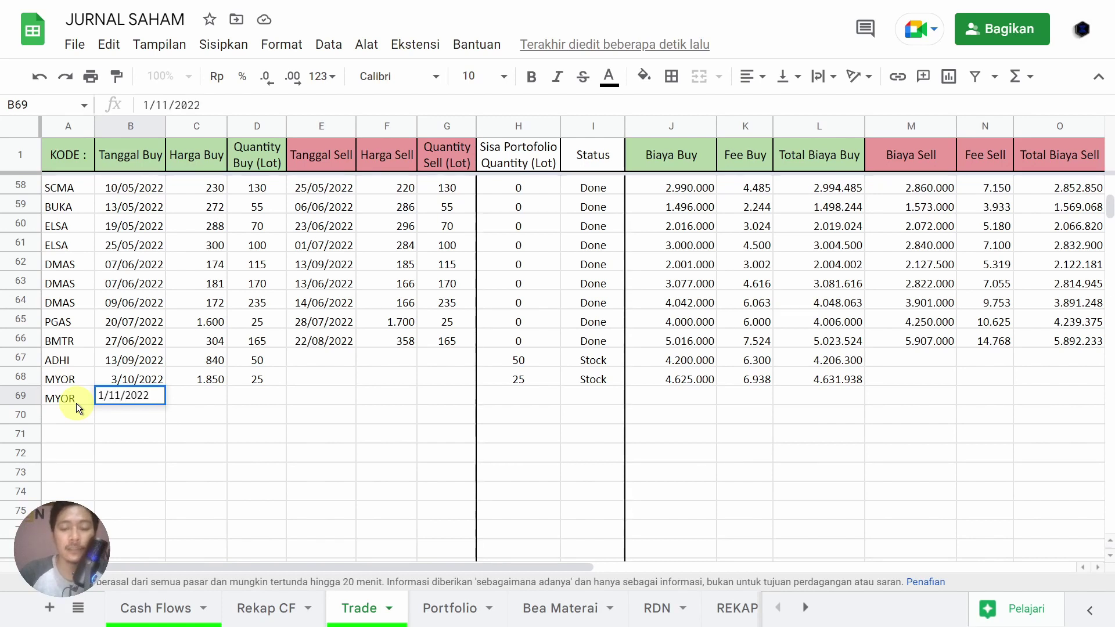
{"action": "key", "text": "Return"}
{"action": "key", "text": "Up"}
{"action": "key", "text": "Right"}
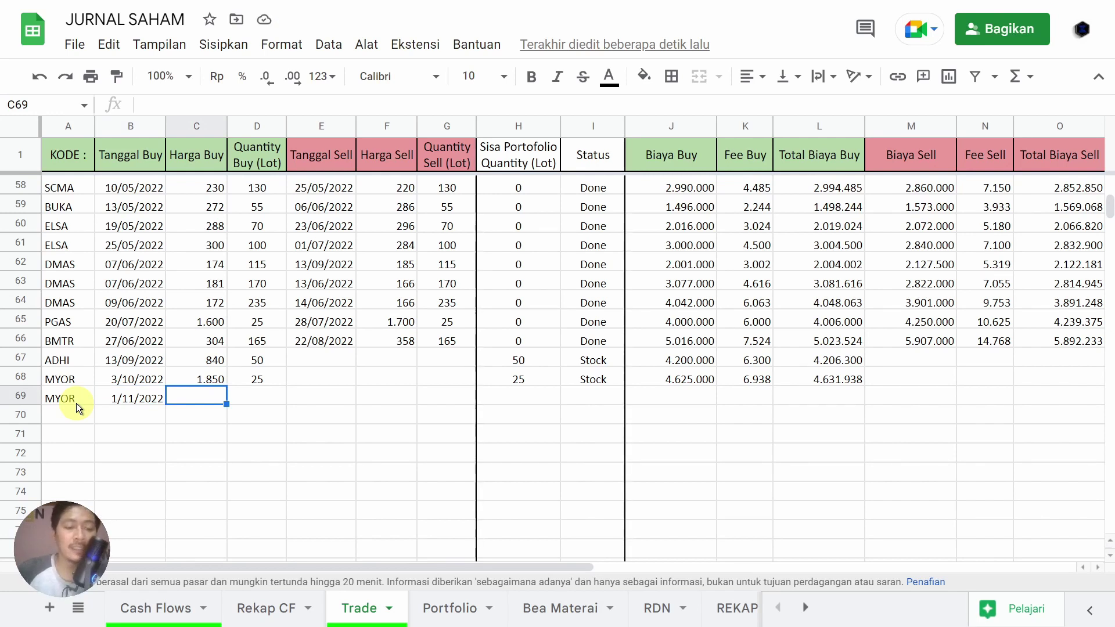
Step: Enter a Harga Buy of 2000 and a Quantity Buy of 50 lots for the new MYOR purchase
{"action": "type", "text": "2000"}
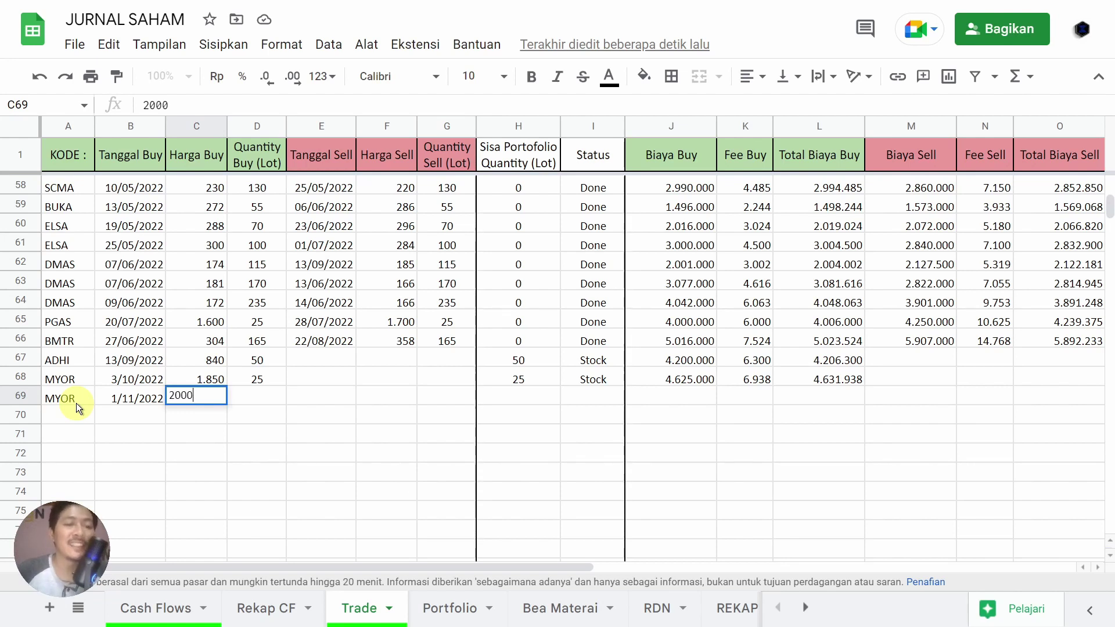
{"action": "key", "text": "Tab"}
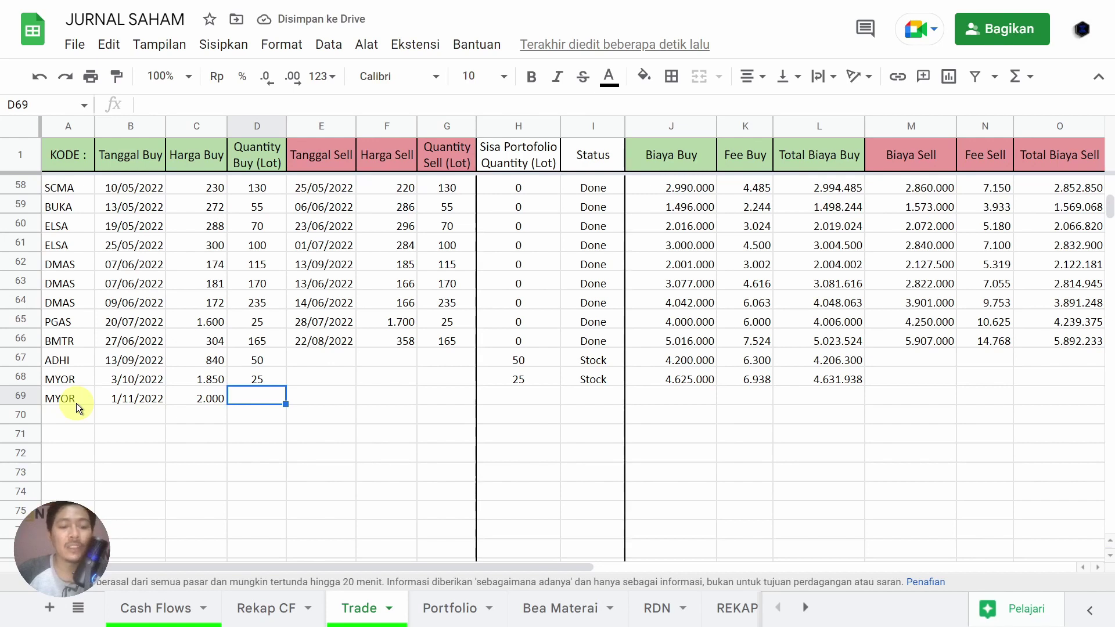
{"action": "type", "text": "50"}
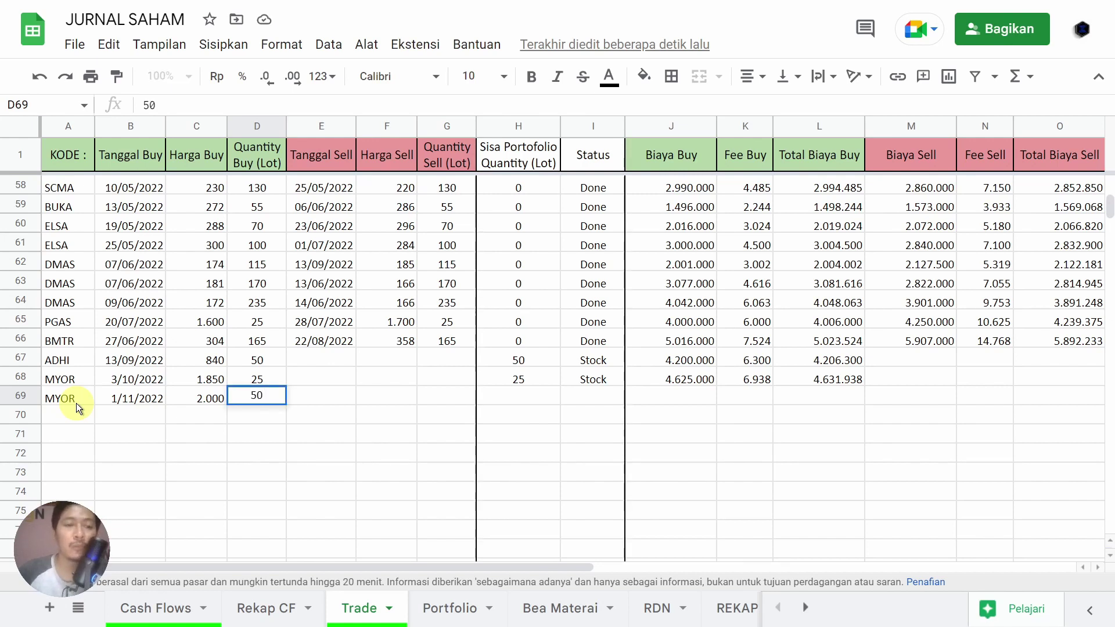
{"action": "key", "text": "Tab"}
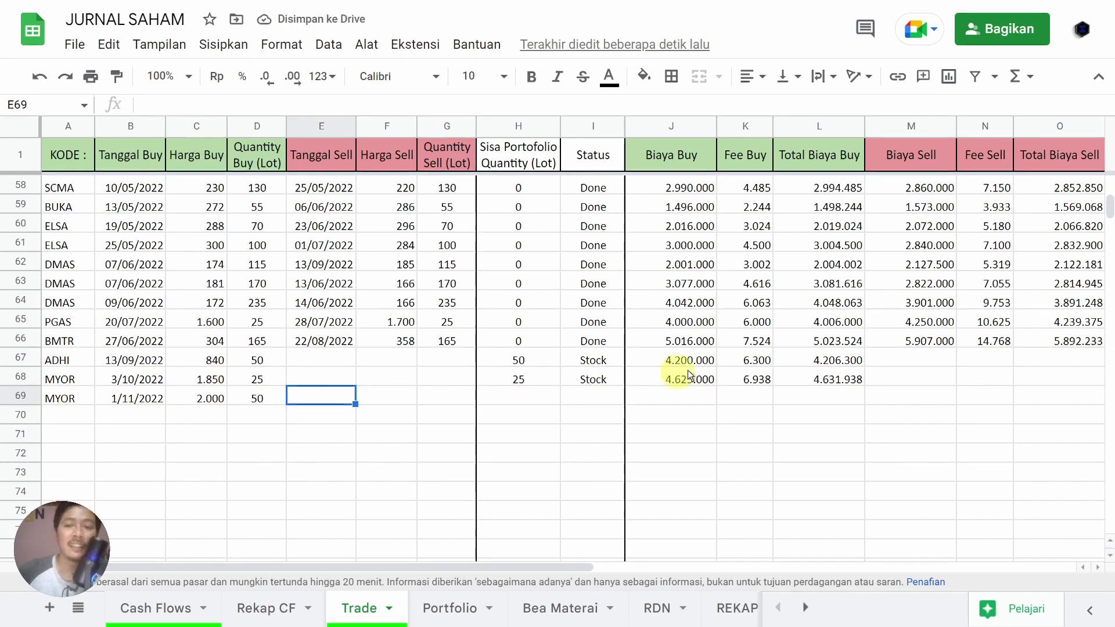
Step: Fill the formulas from H68:T68 down into row 69 for the new MYOR purchase
{"action": "left_click_drag", "start_coordinate": [660, 377], "coordinate": [1023, 382]}
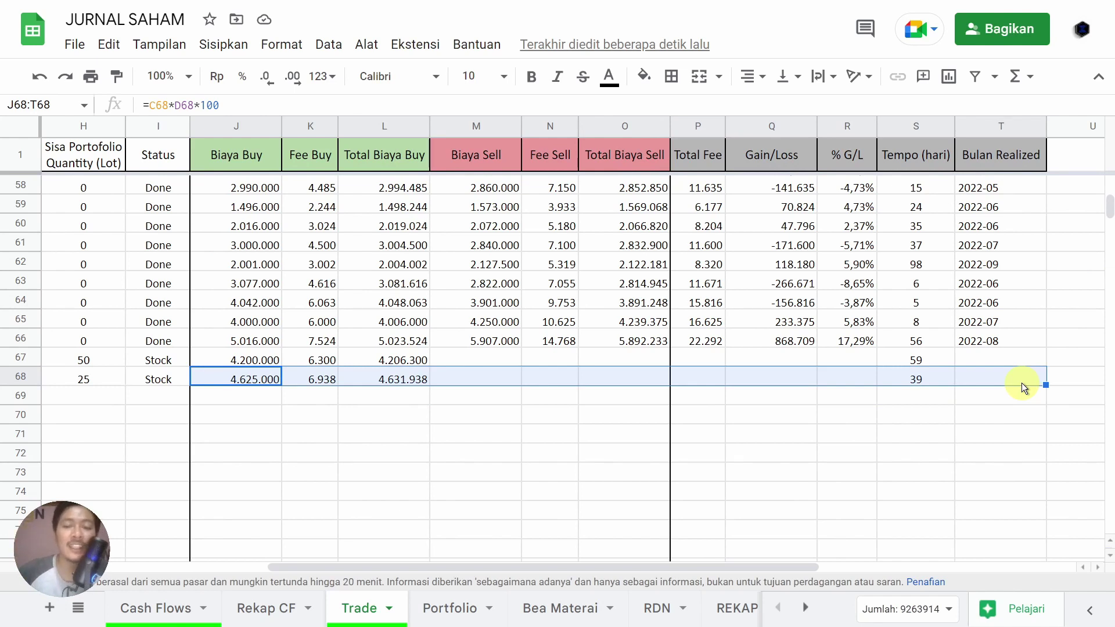
{"action": "mouse_move", "coordinate": [1047, 384]}
{"action": "left_mouse_down"}
{"action": "mouse_move", "coordinate": [1051, 411]}
{"action": "mouse_move", "coordinate": [1045, 384]}
{"action": "left_mouse_up"}
{"action": "left_click_drag", "start_coordinate": [64, 380], "coordinate": [1043, 406]}
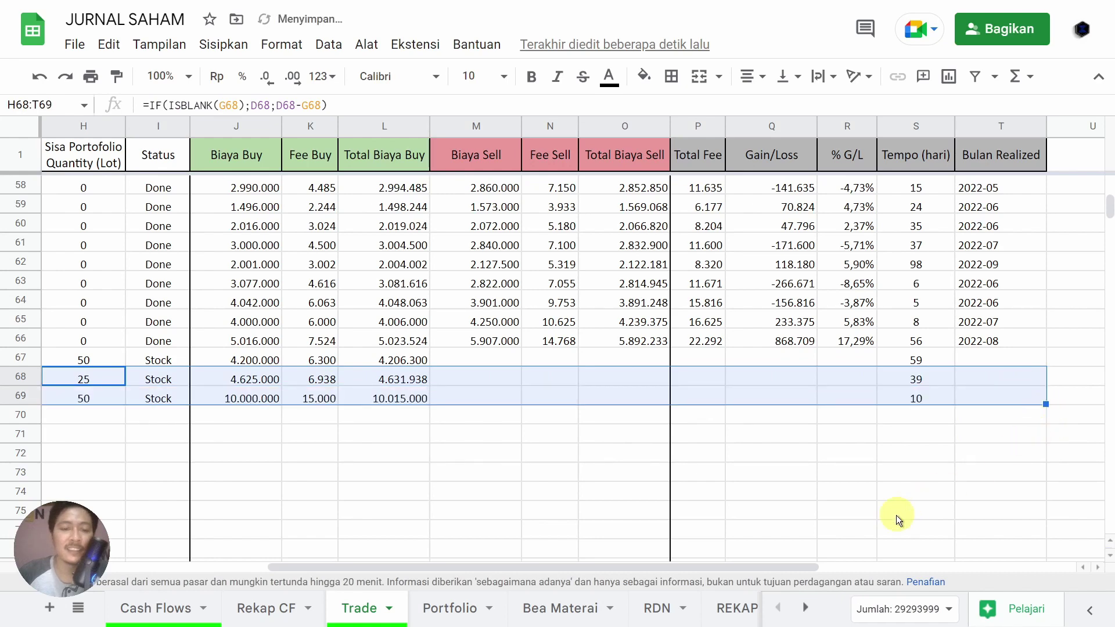
{"action": "left_click_drag", "start_coordinate": [601, 565], "coordinate": [344, 570]}
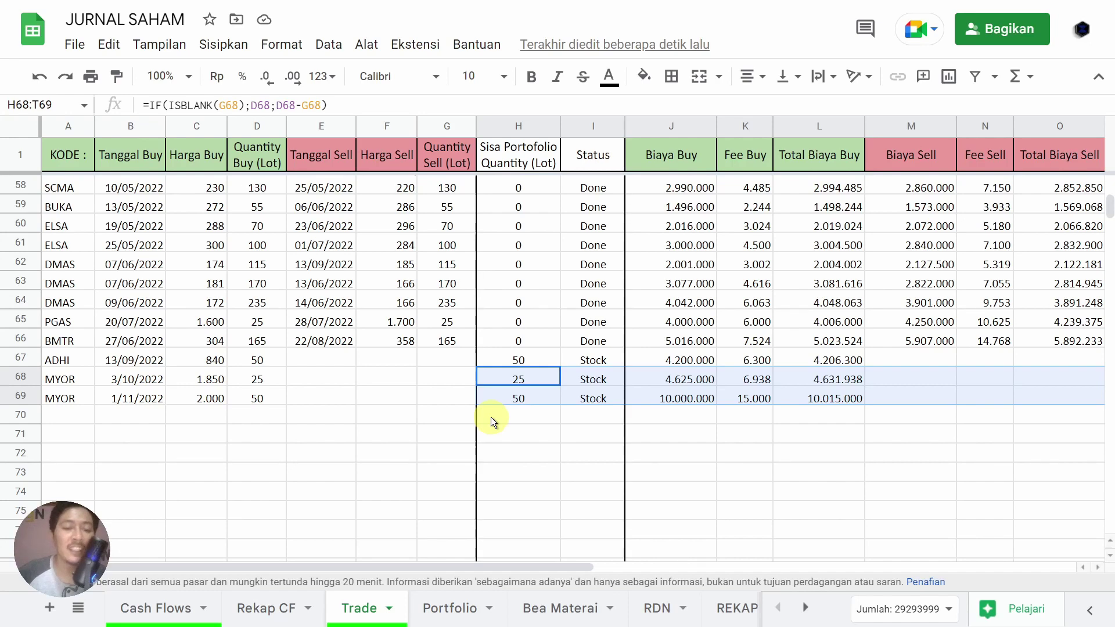
Step: Make the text of the Portfolio sheet's AVERAGE of Harga Buy header in E1 black
{"action": "left_click", "coordinate": [456, 610]}
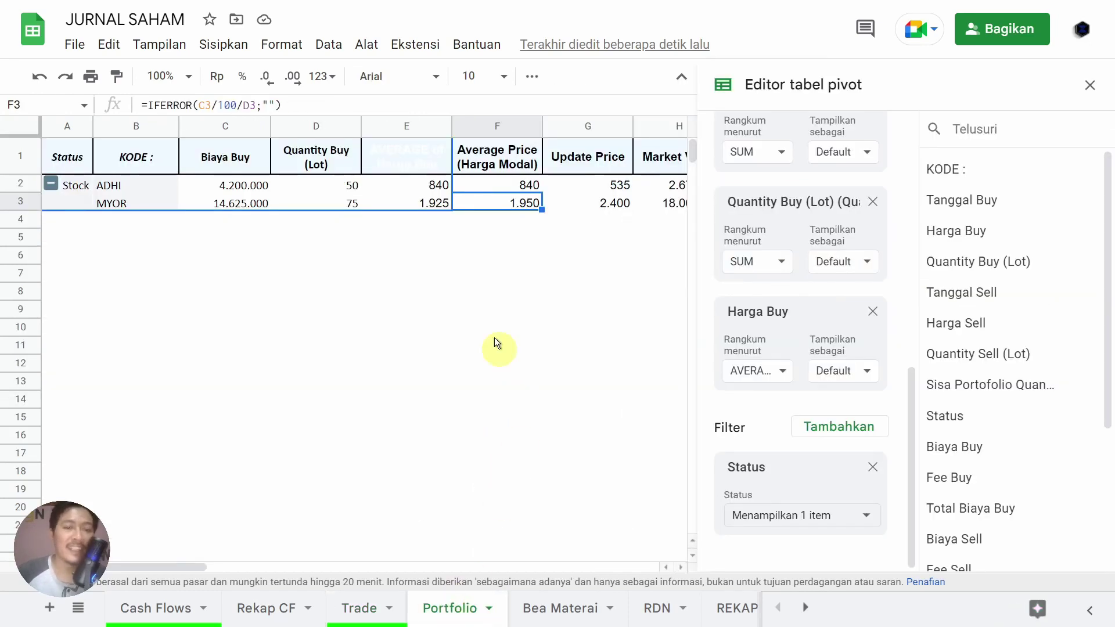
{"action": "left_click", "coordinate": [437, 204]}
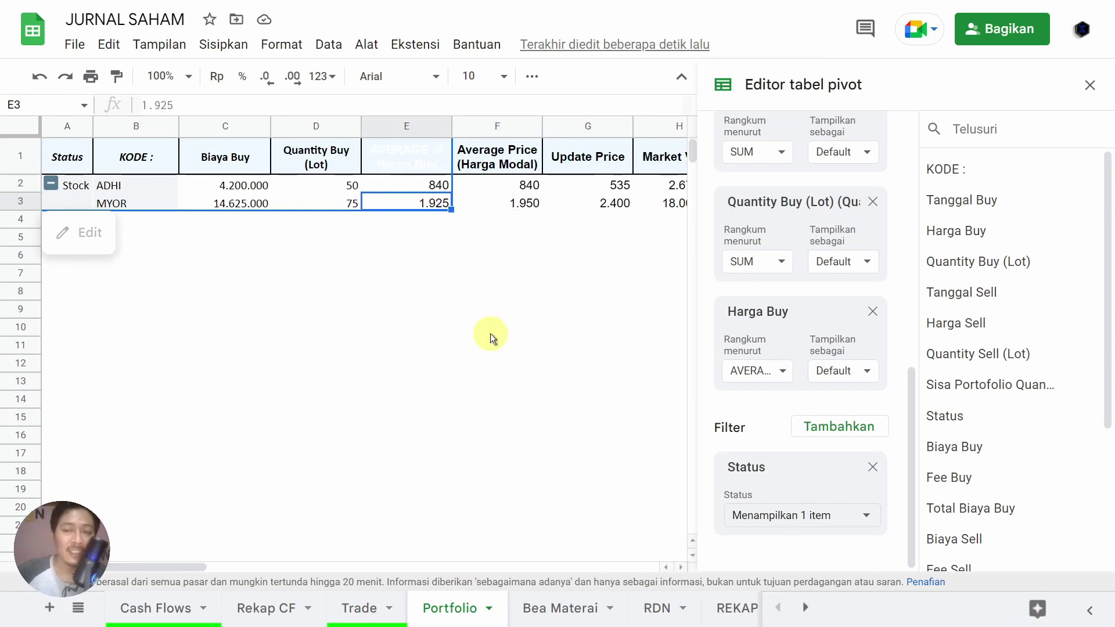
{"action": "left_click", "coordinate": [410, 158]}
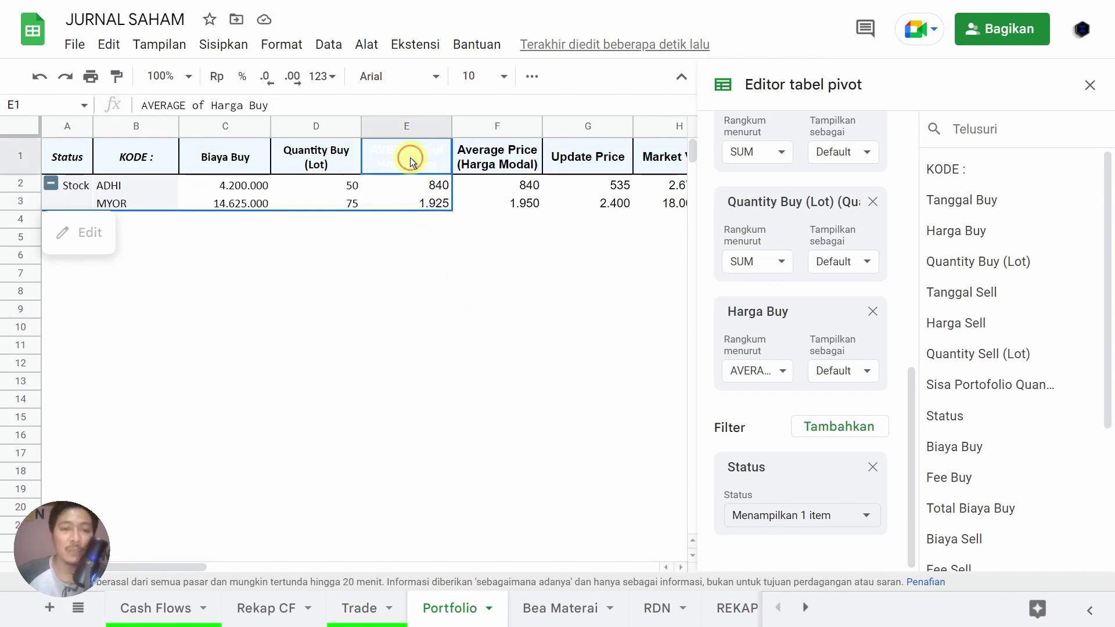
{"action": "left_click", "coordinate": [525, 82]}
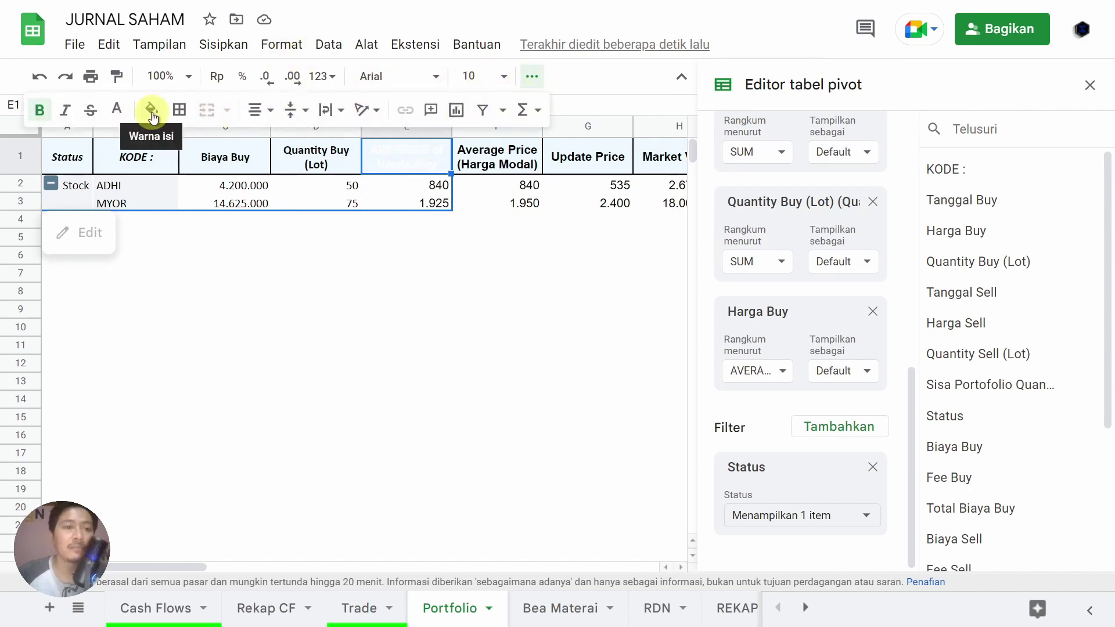
{"action": "left_click", "coordinate": [132, 110]}
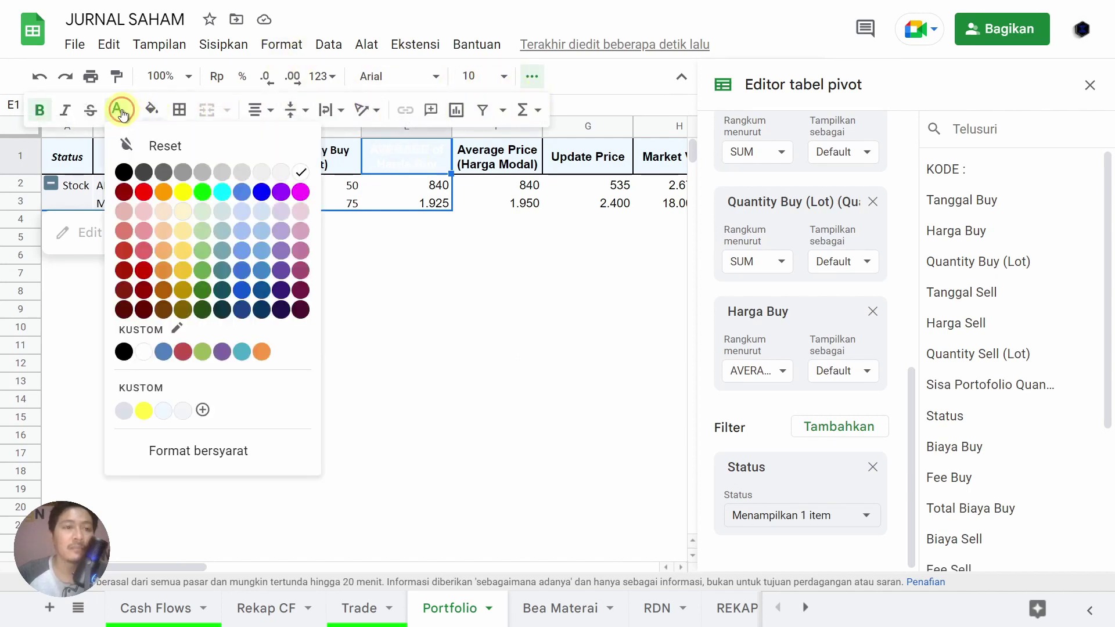
{"action": "left_click", "coordinate": [123, 171]}
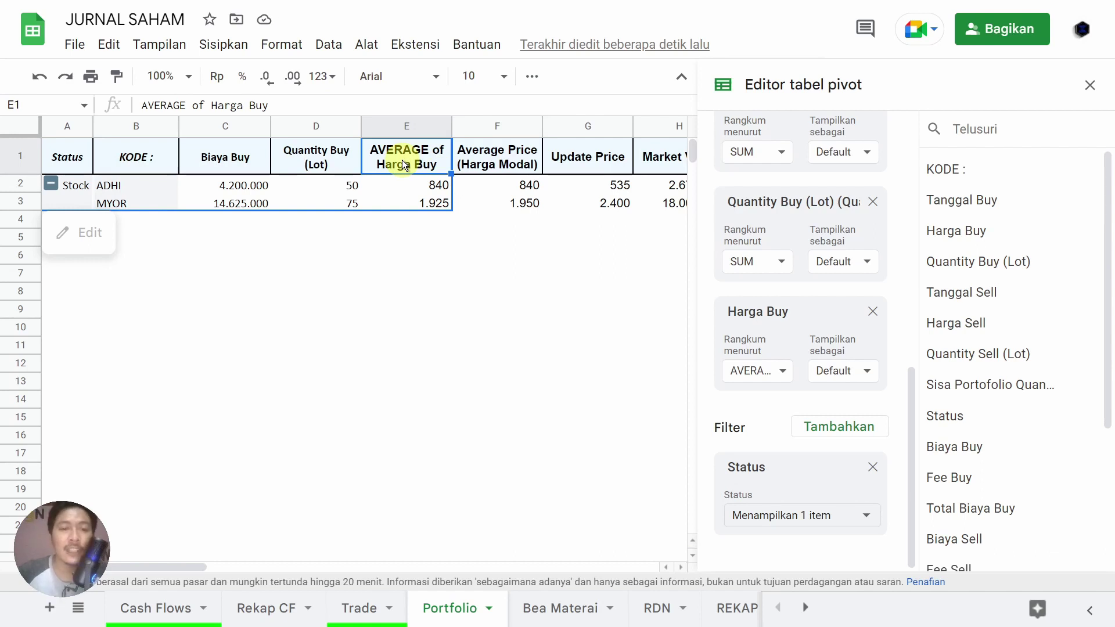
Step: Average the two MYOR Harga Buy values in Trade cell C71 with =AVERAGE(C68:C69) to check the pivot's MYOR average
{"action": "left_click", "coordinate": [435, 203]}
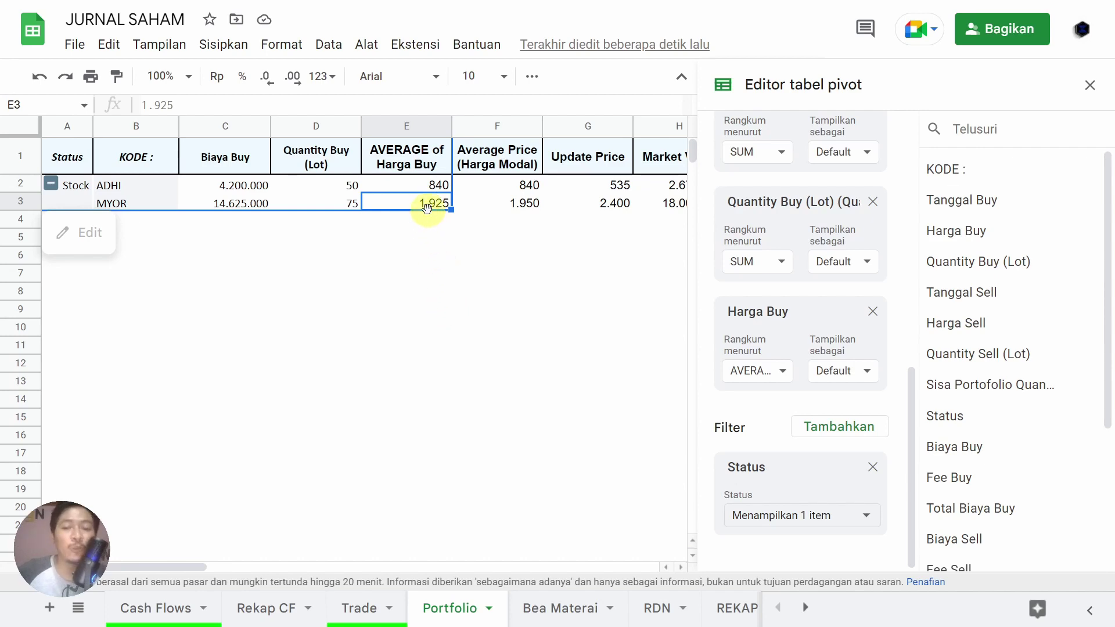
{"action": "left_click", "coordinate": [357, 607]}
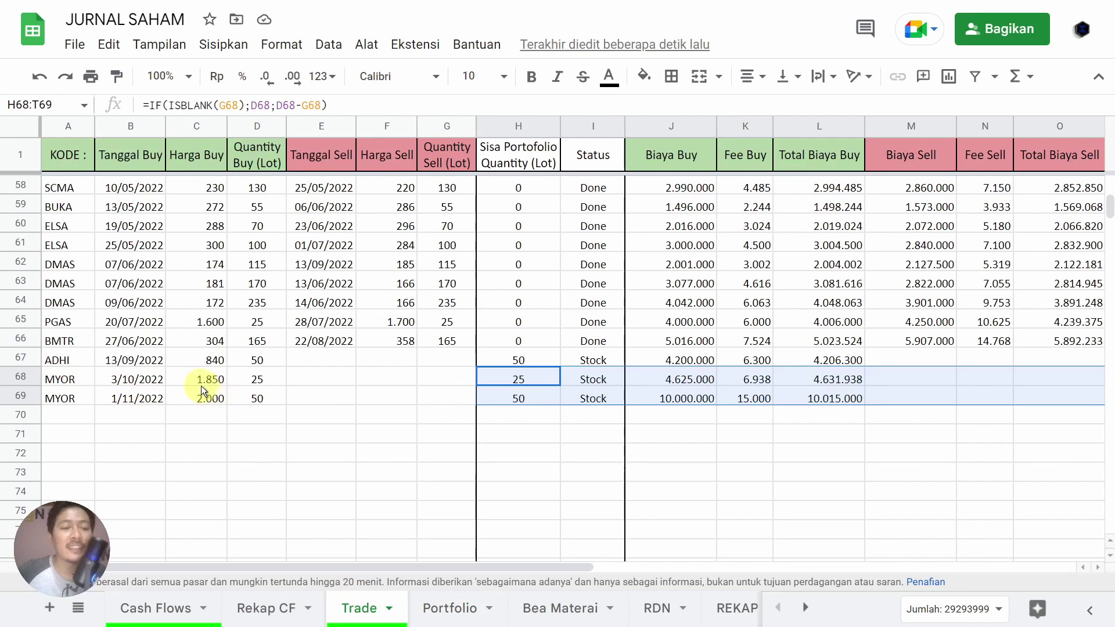
{"action": "left_click_drag", "start_coordinate": [198, 381], "coordinate": [200, 400]}
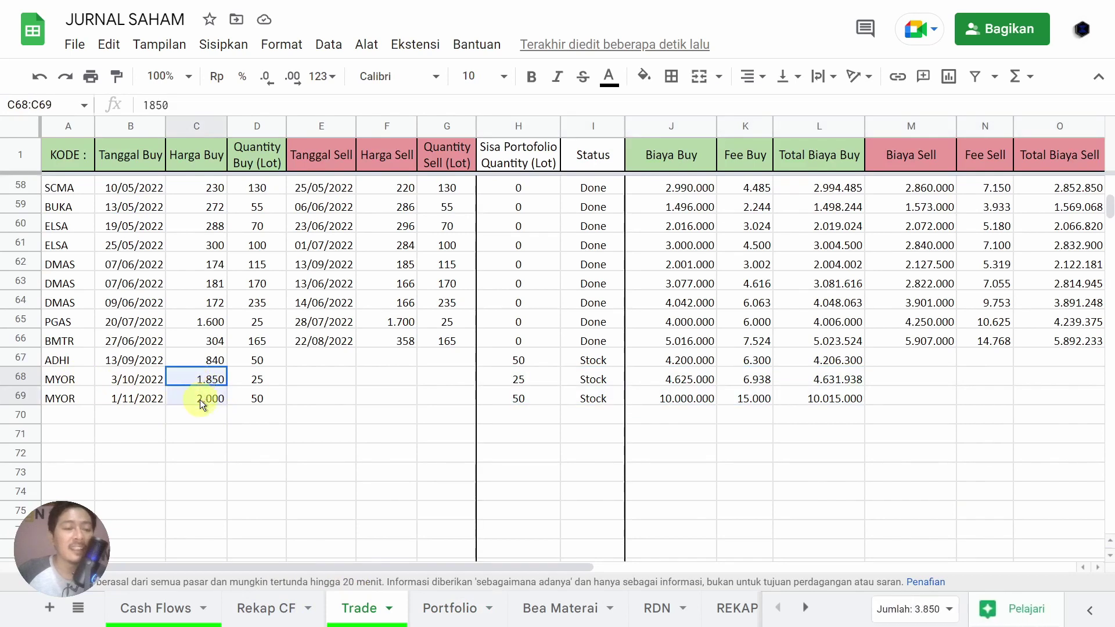
{"action": "left_click", "coordinate": [200, 436]}
{"action": "type", "text": "="}
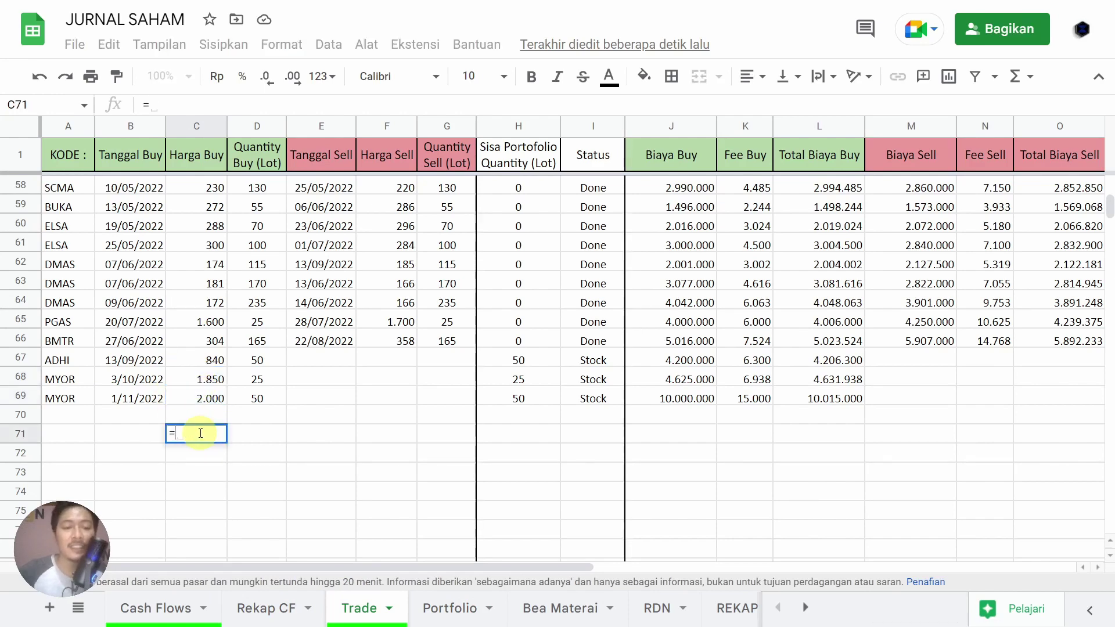
{"action": "type", "text": "avera"}
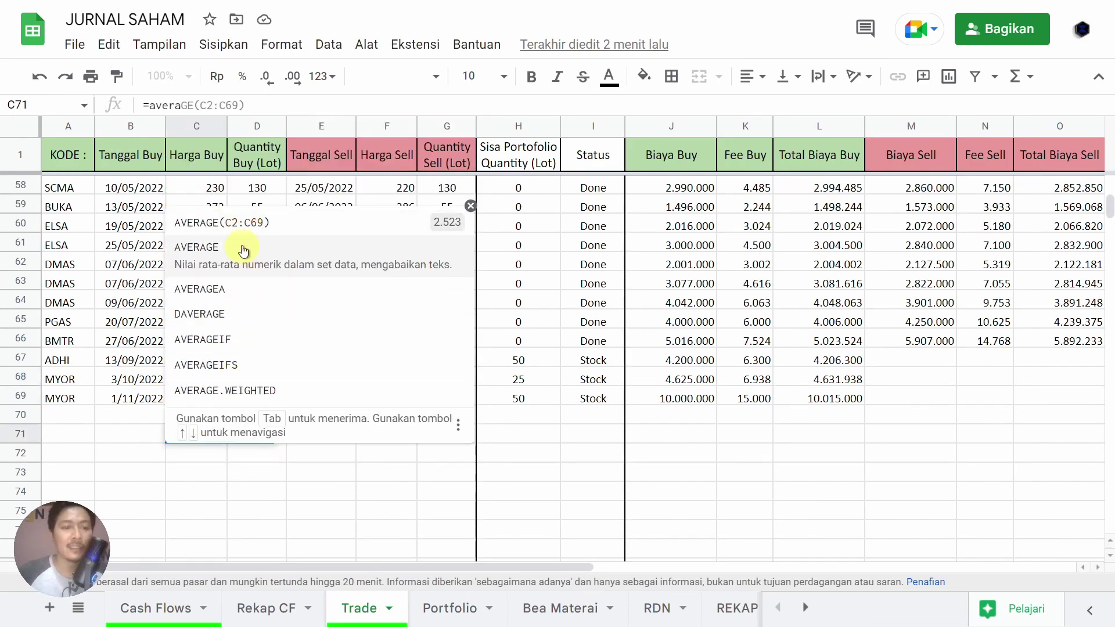
{"action": "left_click", "coordinate": [241, 247]}
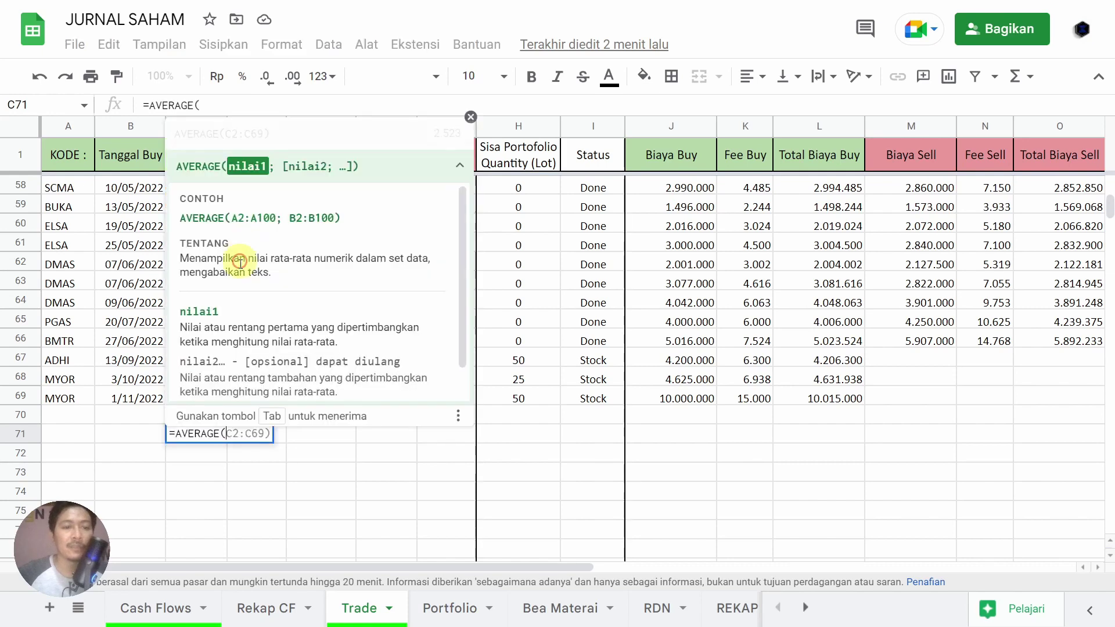
{"action": "left_click", "coordinate": [224, 471]}
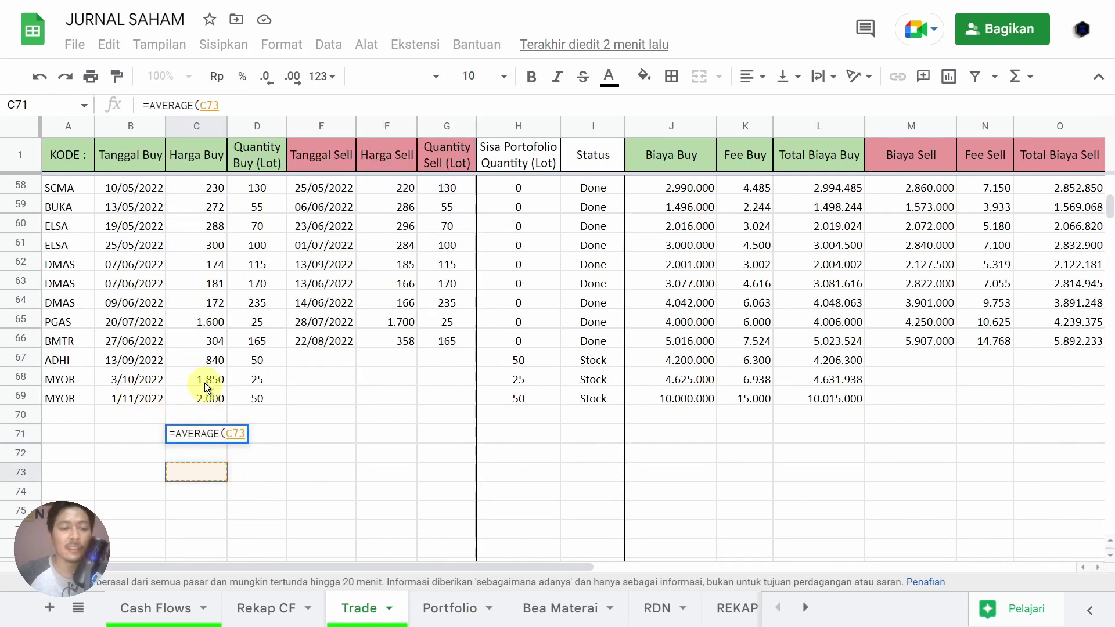
{"action": "left_click_drag", "start_coordinate": [204, 381], "coordinate": [205, 403]}
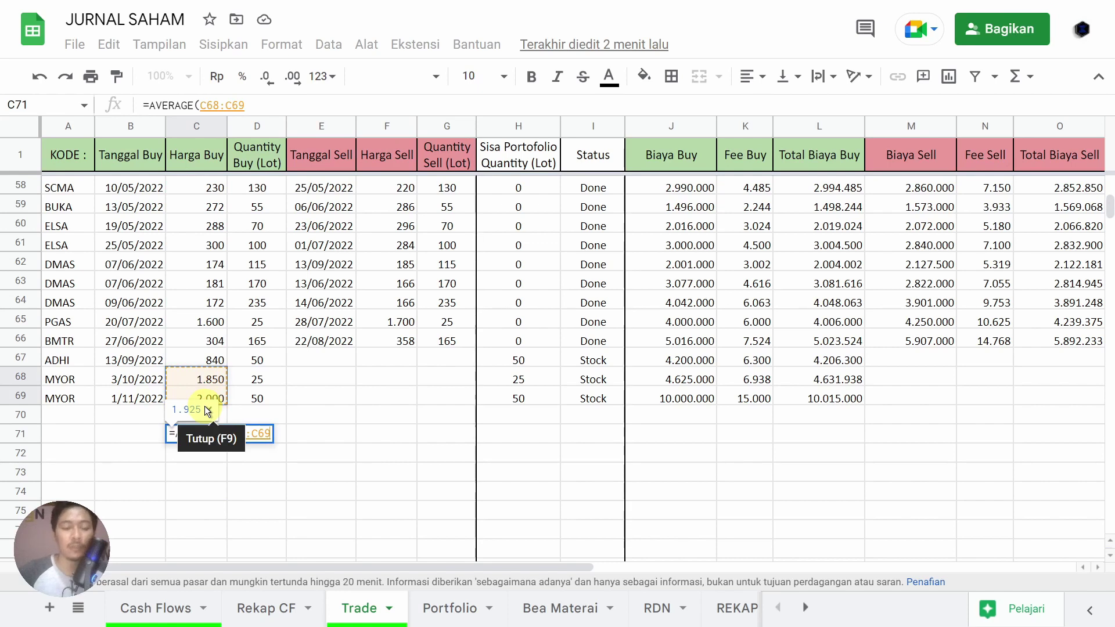
{"action": "key", "text": "Return"}
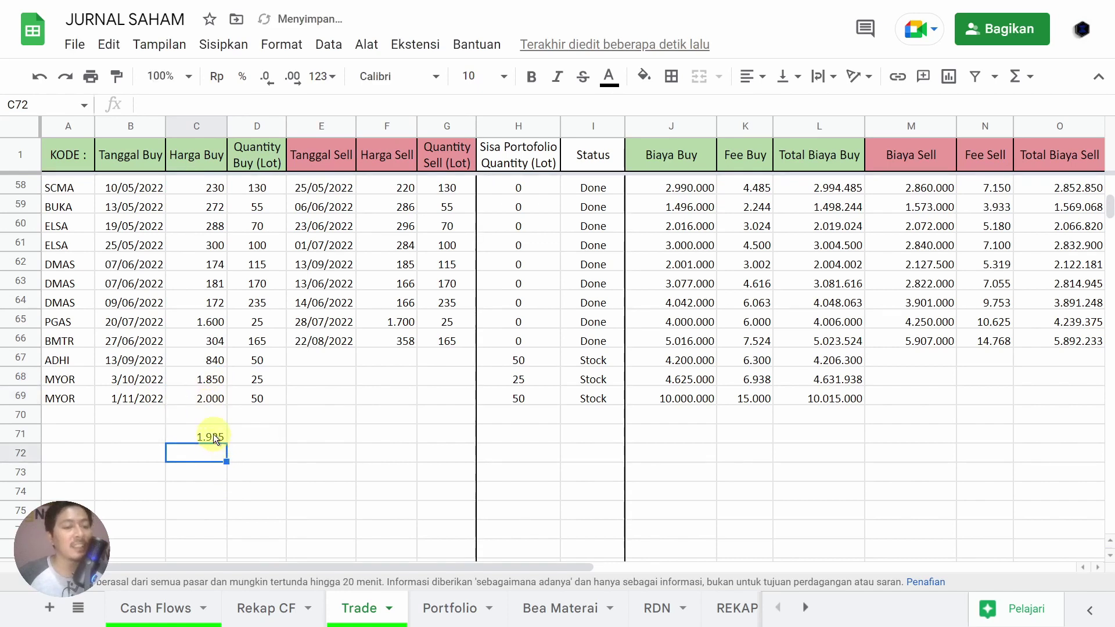
Step: Enter 75 in Trade cell D71 as the combined lot quantity of the two MYOR purchases in D68:D69
{"action": "left_click", "coordinate": [214, 435]}
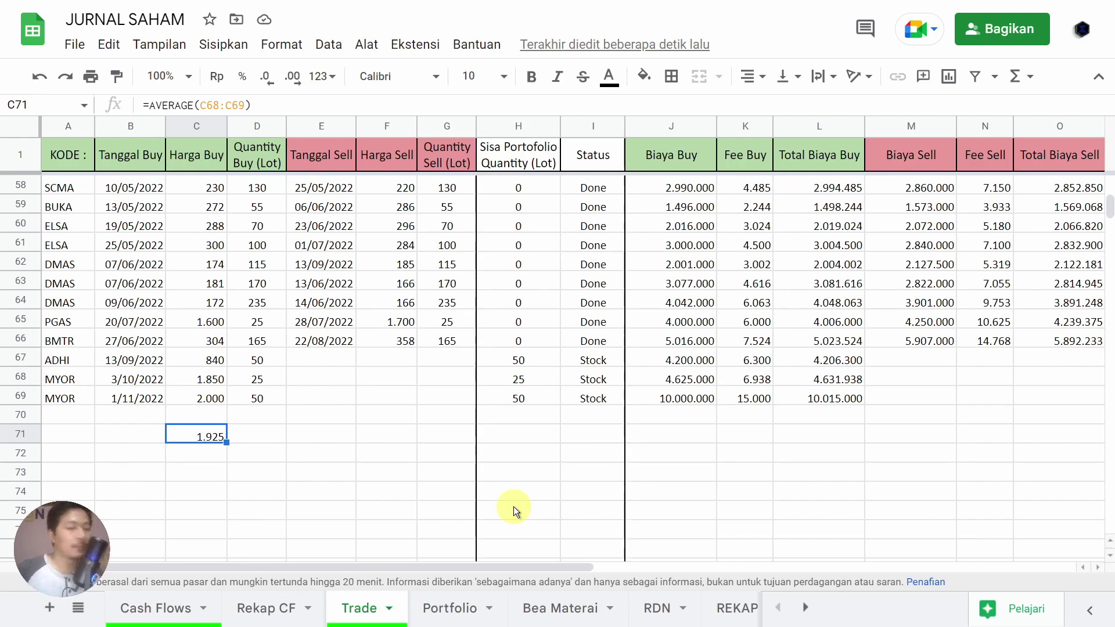
{"action": "left_click_drag", "start_coordinate": [261, 378], "coordinate": [255, 397]}
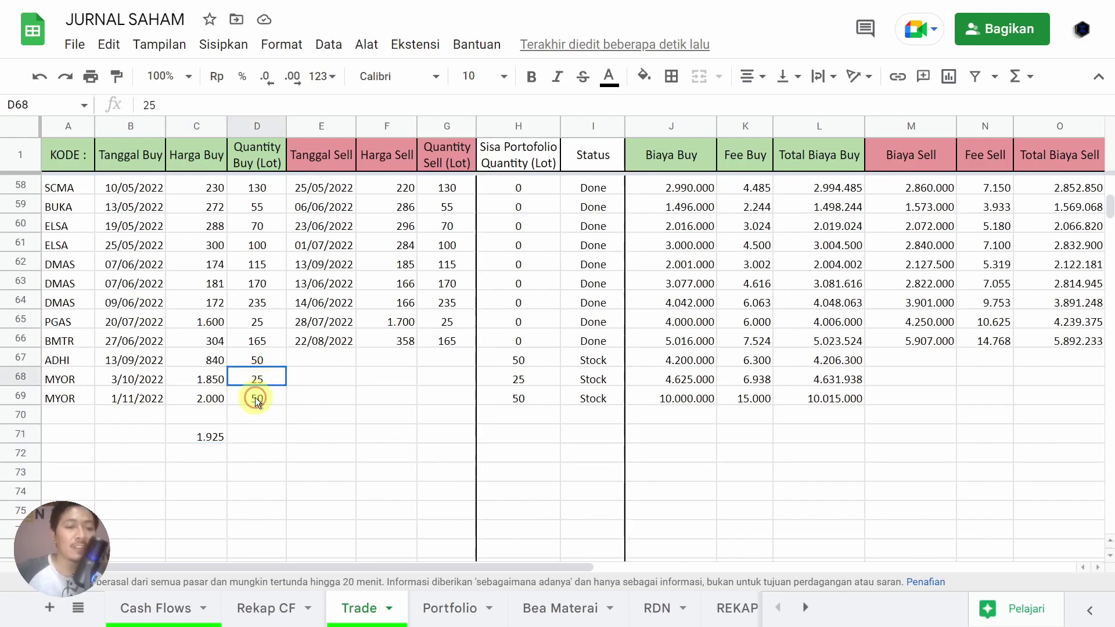
{"action": "left_click", "coordinate": [262, 443]}
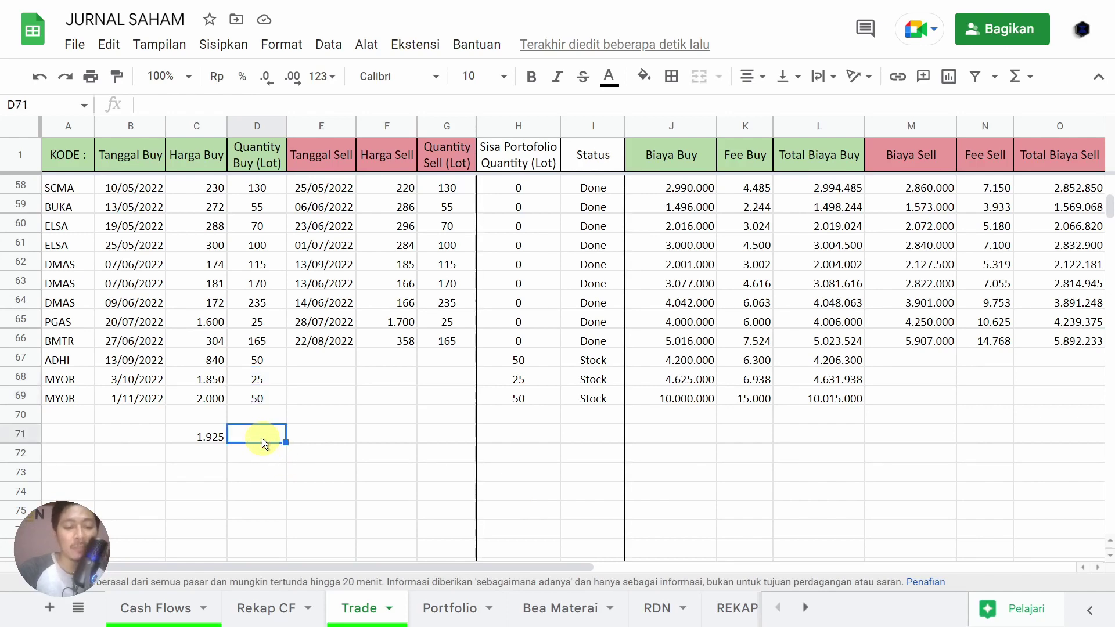
{"action": "type", "text": "75"}
{"action": "key", "text": "Tab"}
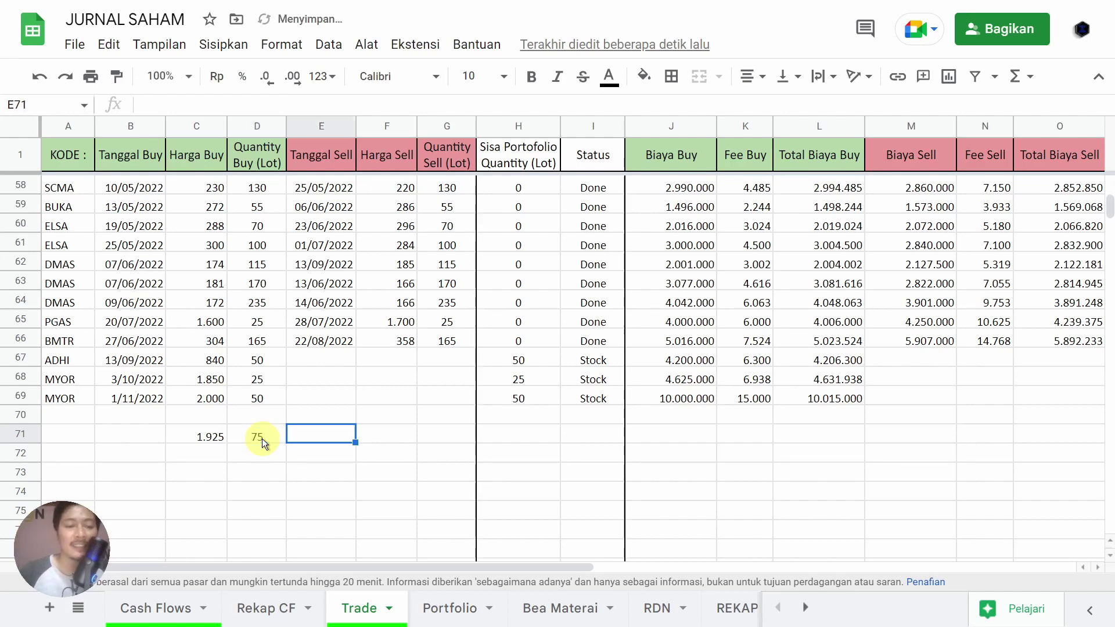
{"action": "left_click", "coordinate": [264, 377]}
{"action": "left_click_drag", "start_coordinate": [264, 378], "coordinate": [260, 392]}
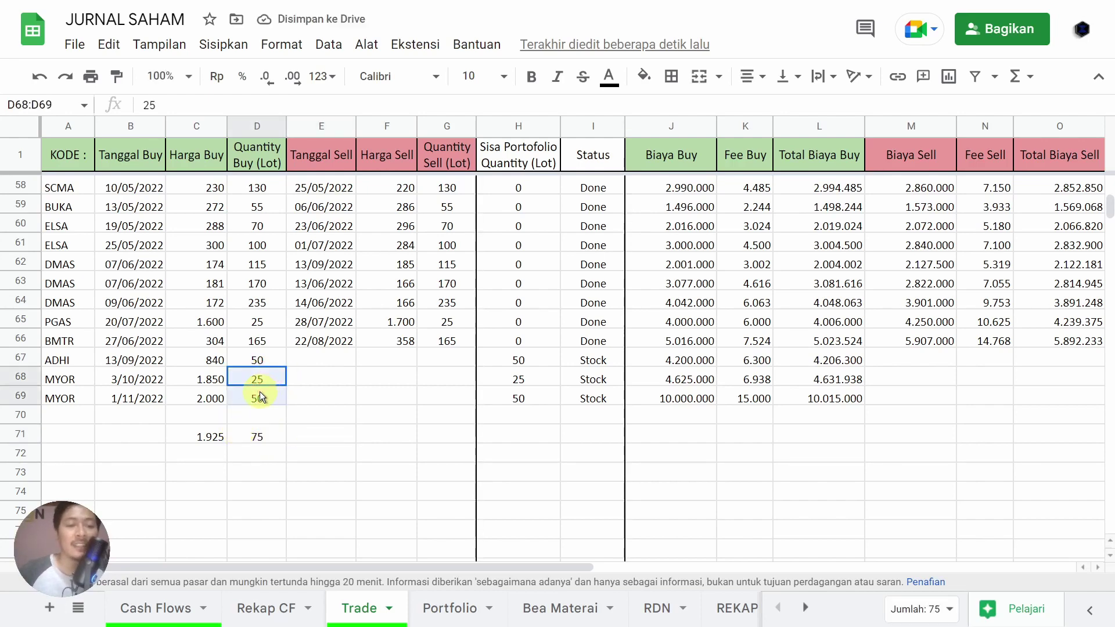
{"action": "left_click", "coordinate": [262, 437]}
{"action": "key", "text": "Left"}
{"action": "key", "text": "Right"}
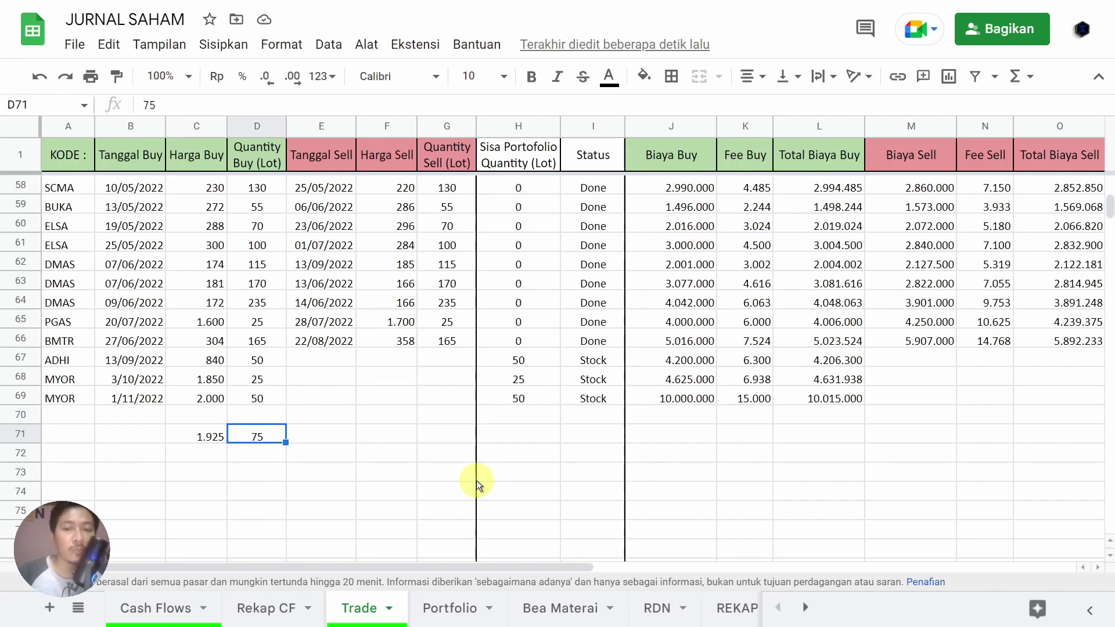
Step: Copy the Biaya Buy formula from J69 into J71 to calculate the cost from the simple average price and combined lots
{"action": "key", "text": "Right"}
{"action": "key", "text": "Right"}
{"action": "key", "text": "Right"}
{"action": "key", "text": "Right"}
{"action": "key", "text": "Right"}
{"action": "key", "text": "Right"}
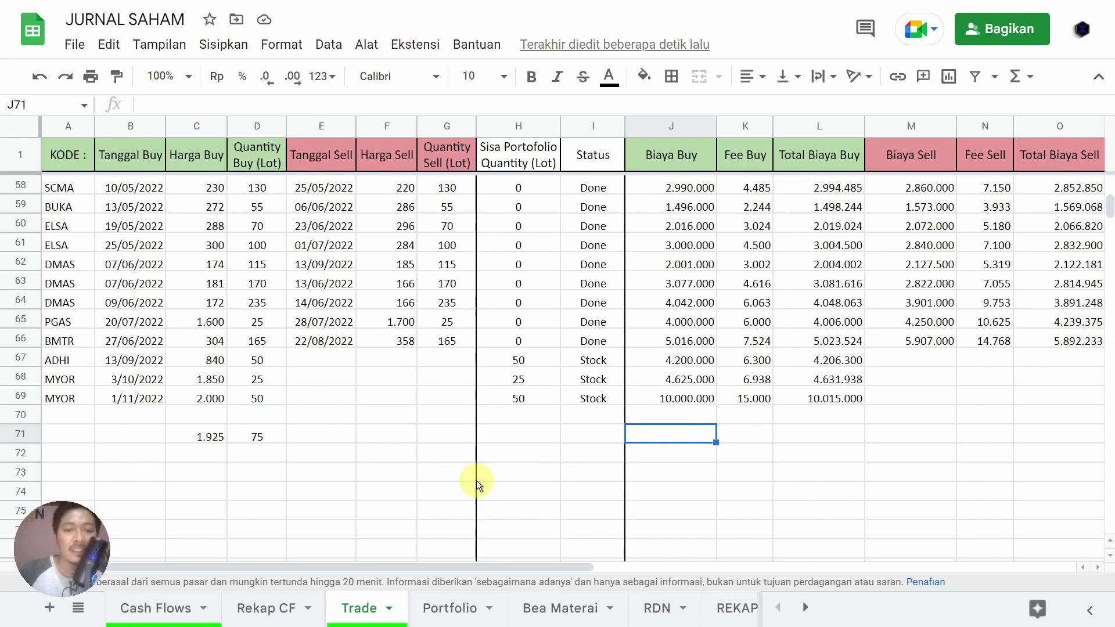
{"action": "right_click", "coordinate": [702, 399]}
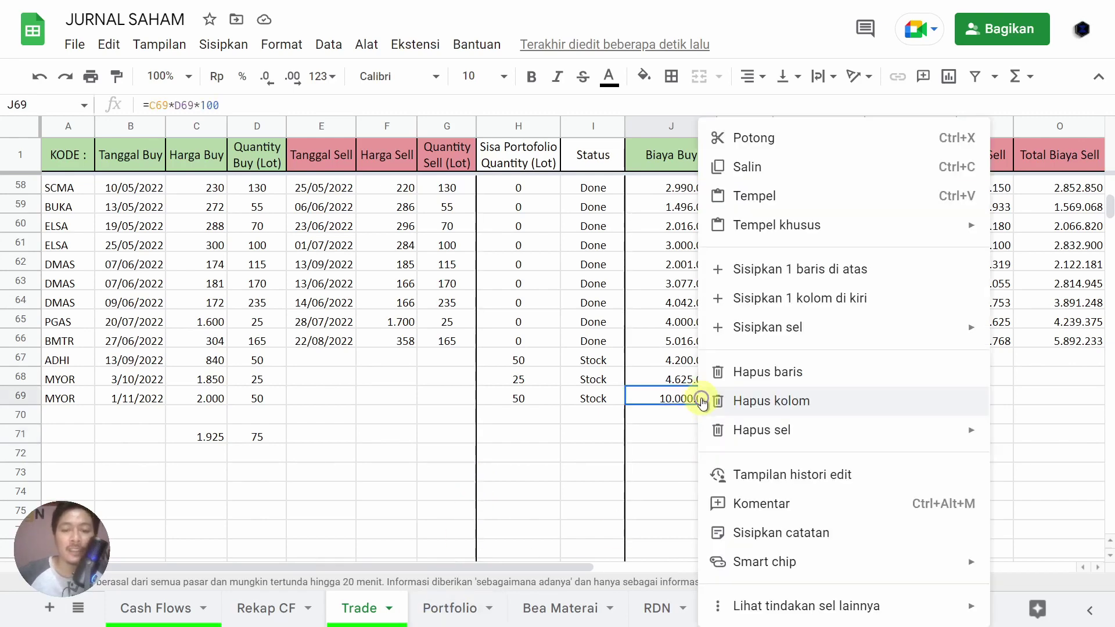
{"action": "left_click", "coordinate": [775, 168]}
{"action": "left_click", "coordinate": [668, 433]}
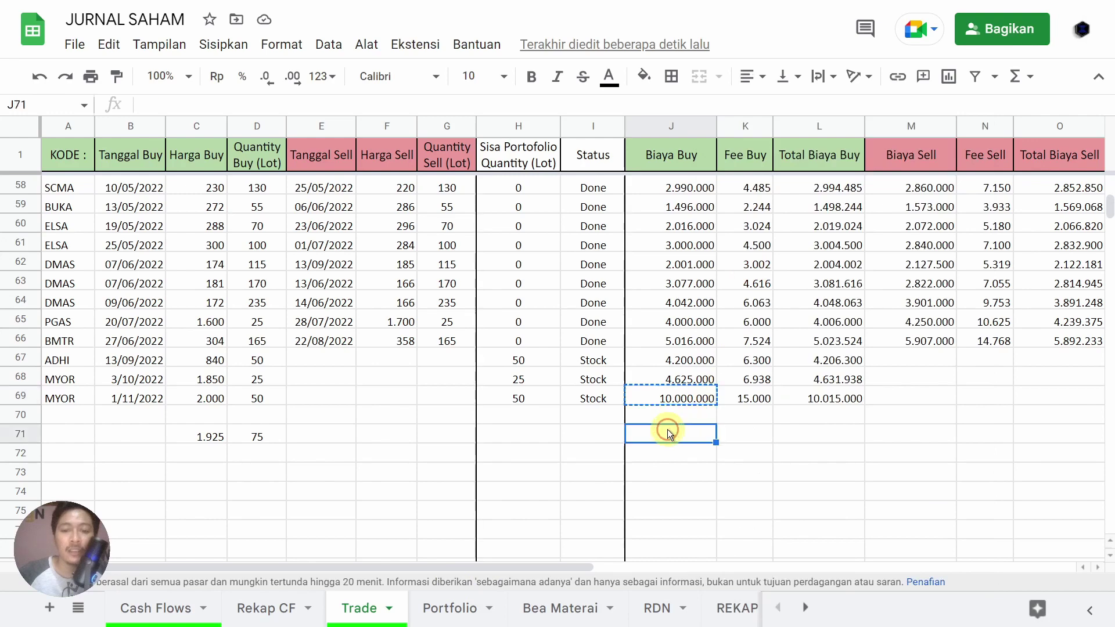
{"action": "right_click", "coordinate": [668, 433]}
{"action": "left_click", "coordinate": [762, 168]}
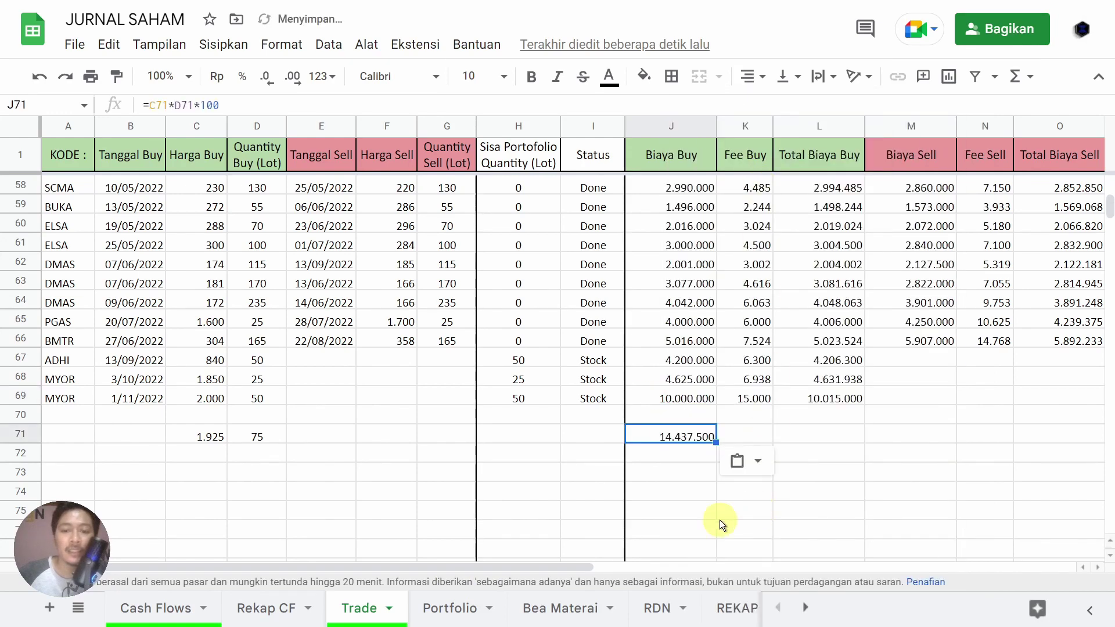
Step: Compare the Biaya Buy in J71 with the sum of the two actual MYOR costs in J68:J69
{"action": "left_click", "coordinate": [689, 506]}
{"action": "left_click", "coordinate": [678, 437]}
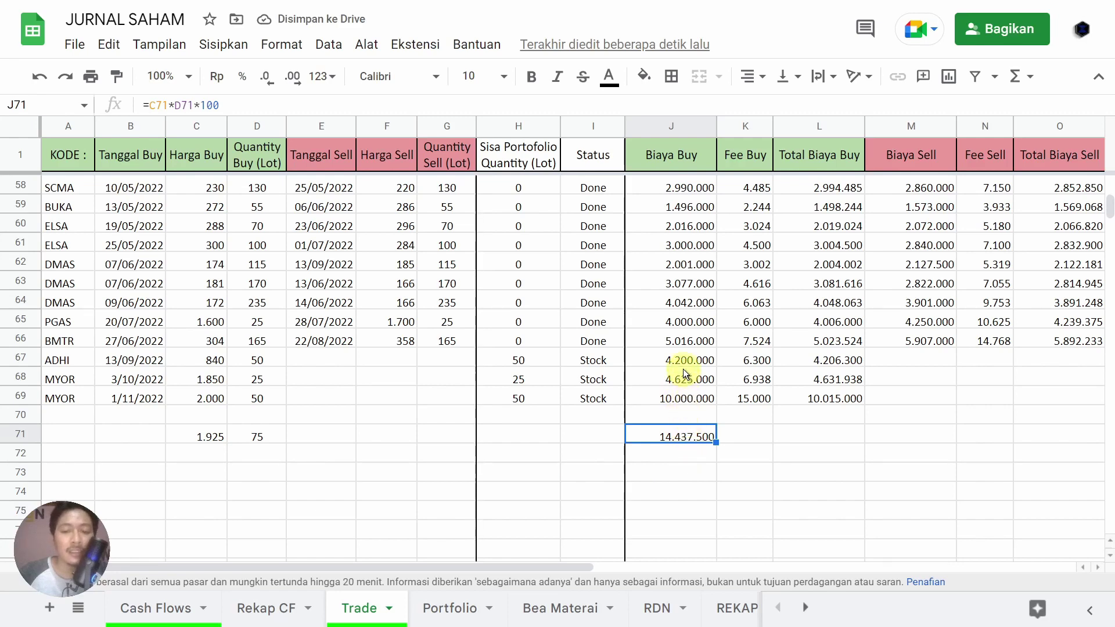
{"action": "left_click_drag", "start_coordinate": [685, 381], "coordinate": [705, 393]}
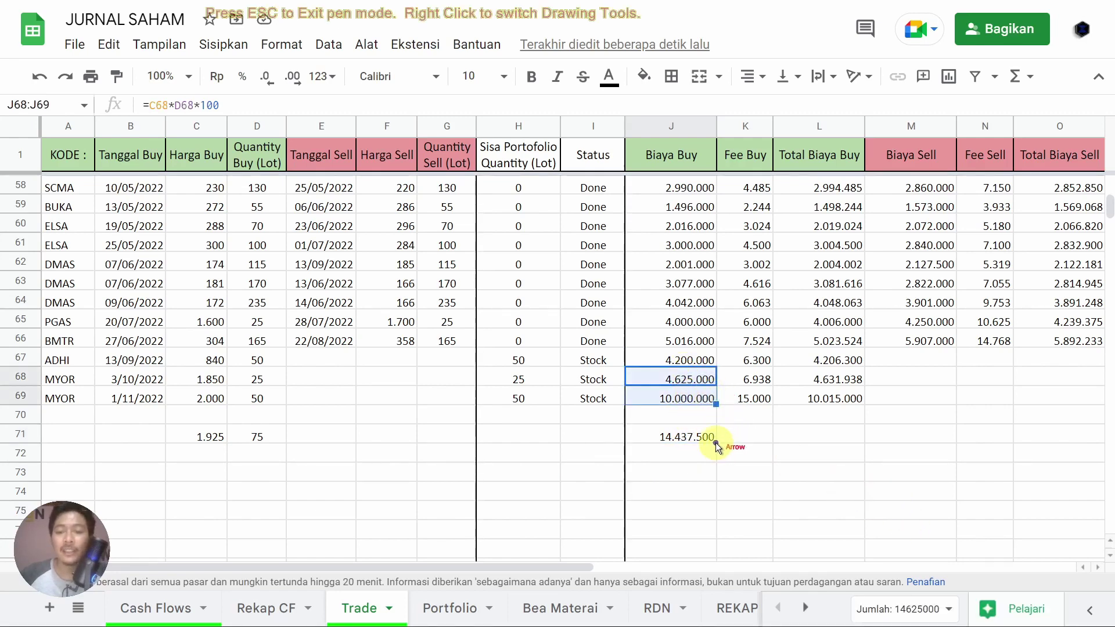
{"action": "mouse_move", "coordinate": [716, 443]}
{"action": "left_mouse_down"}
{"action": "mouse_move", "coordinate": [895, 572]}
{"action": "mouse_move", "coordinate": [889, 598]}
{"action": "left_mouse_up"}
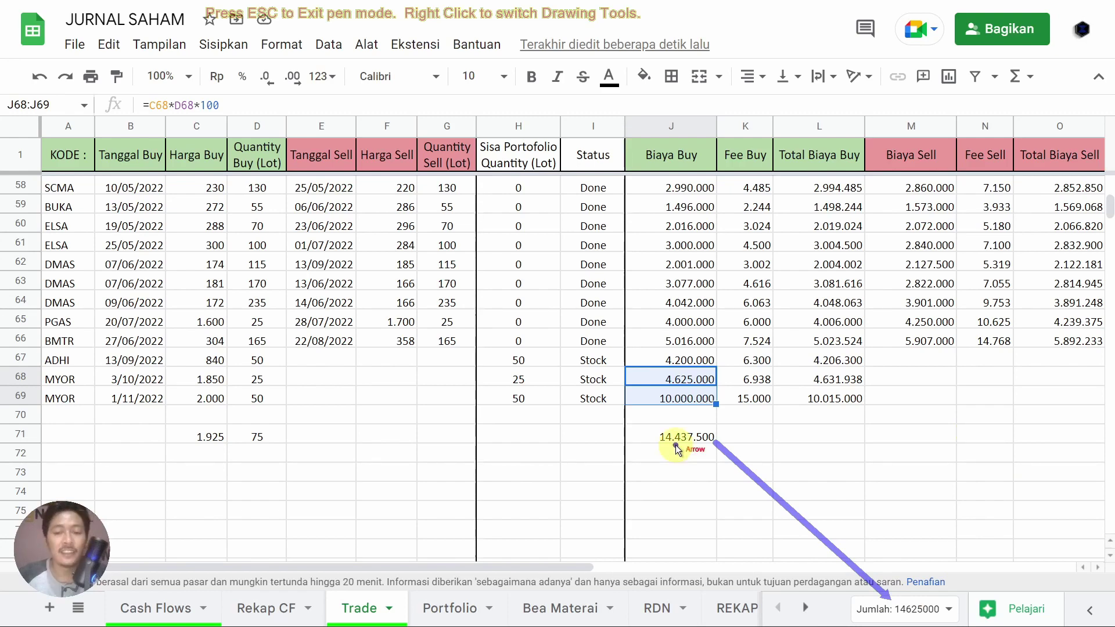
{"action": "key", "text": "Escape"}
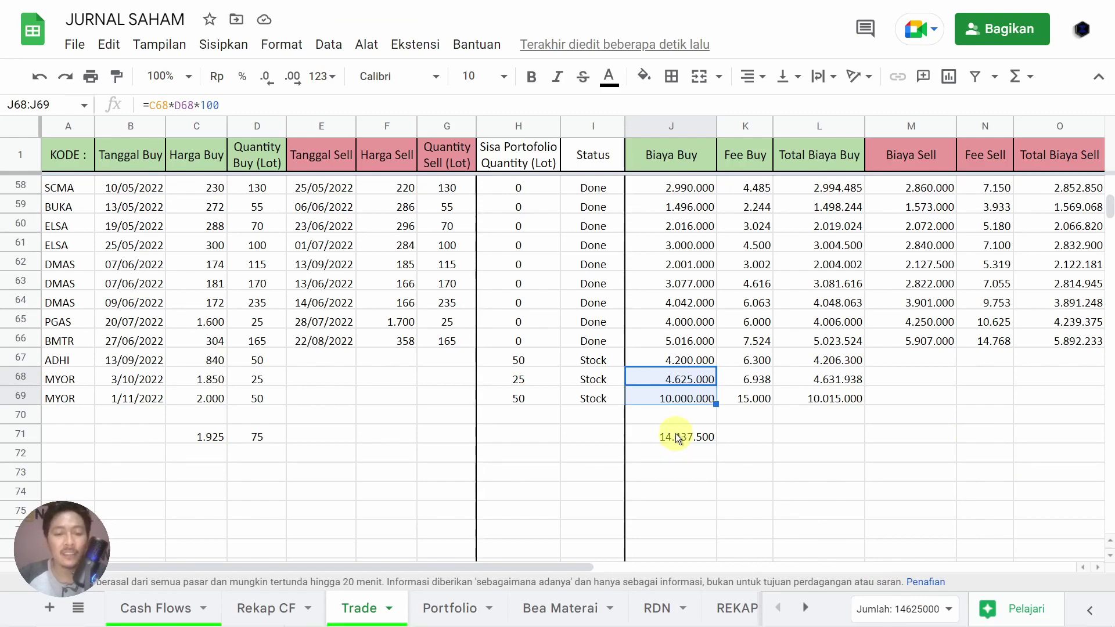
Step: Clear the test calculations in J71 and C71:D71 of the Trade sheet
{"action": "left_click", "coordinate": [678, 436]}
{"action": "key", "text": "Delete"}
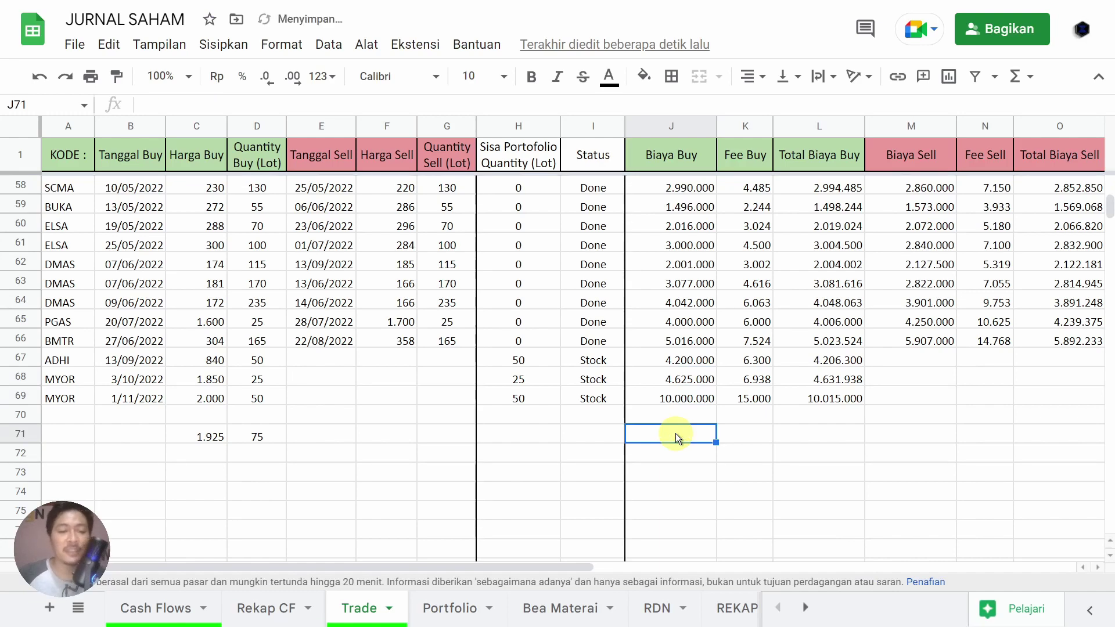
{"action": "left_click_drag", "start_coordinate": [192, 440], "coordinate": [260, 444]}
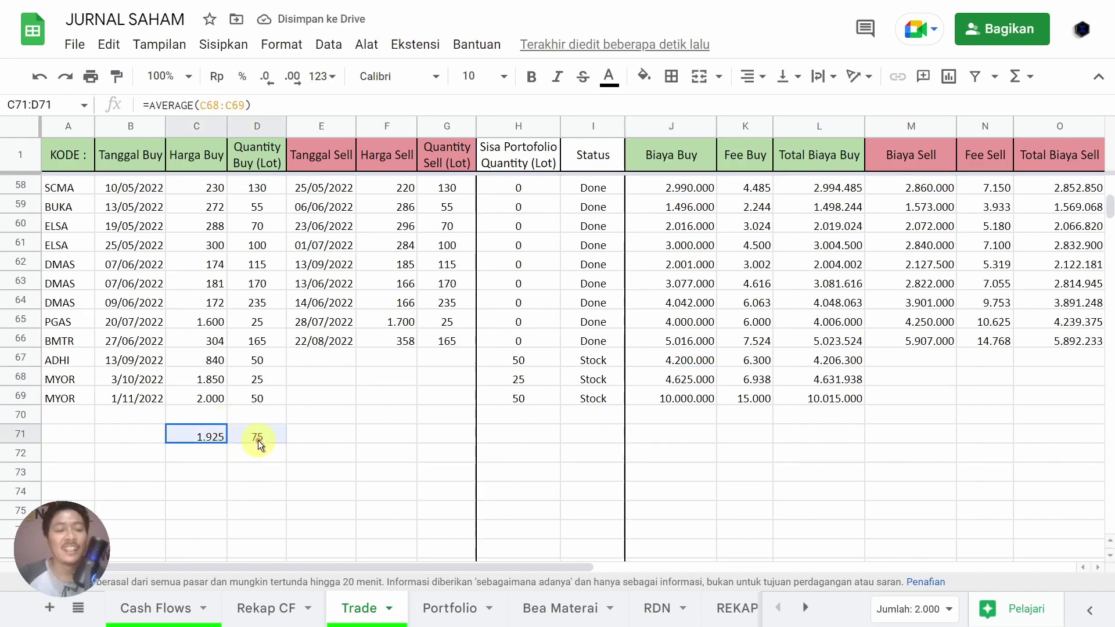
{"action": "key", "text": "Delete"}
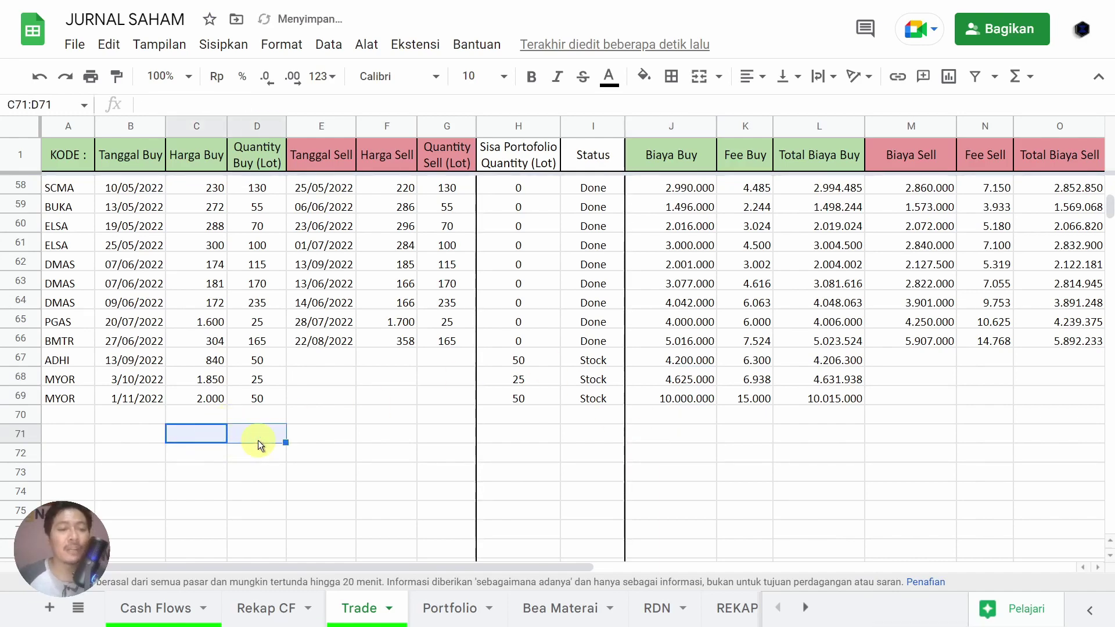
Step: Inspect the Portfolio sheet's MYOR Average Price formula in F3 and the Biaya Buy and Quantity Buy cells it uses
{"action": "left_click", "coordinate": [458, 615]}
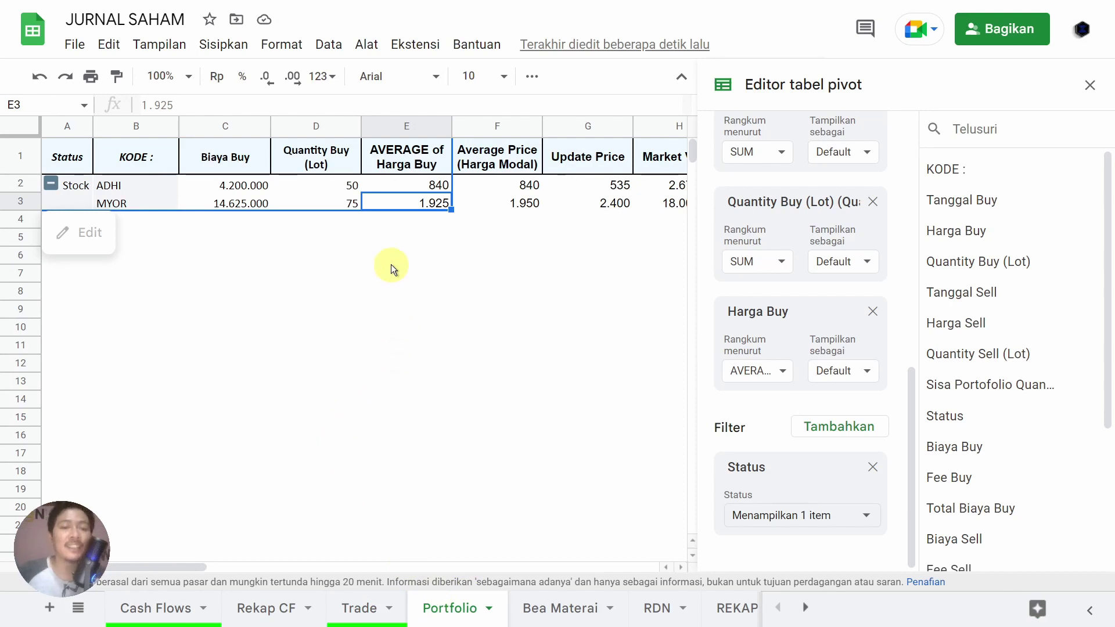
{"action": "left_click", "coordinate": [522, 205]}
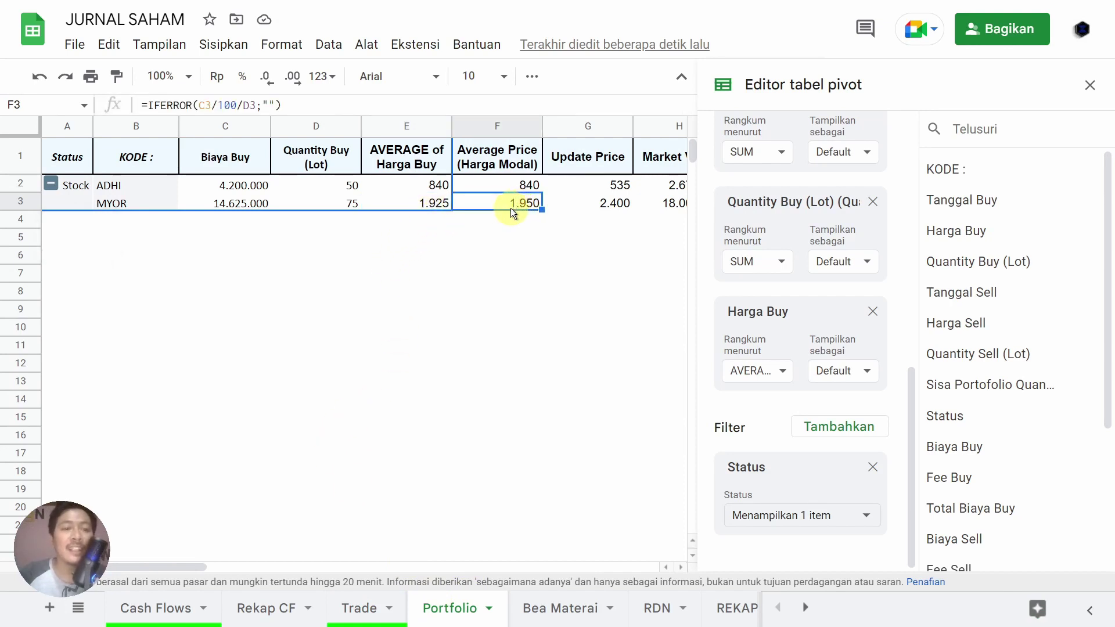
{"action": "left_click", "coordinate": [250, 203]}
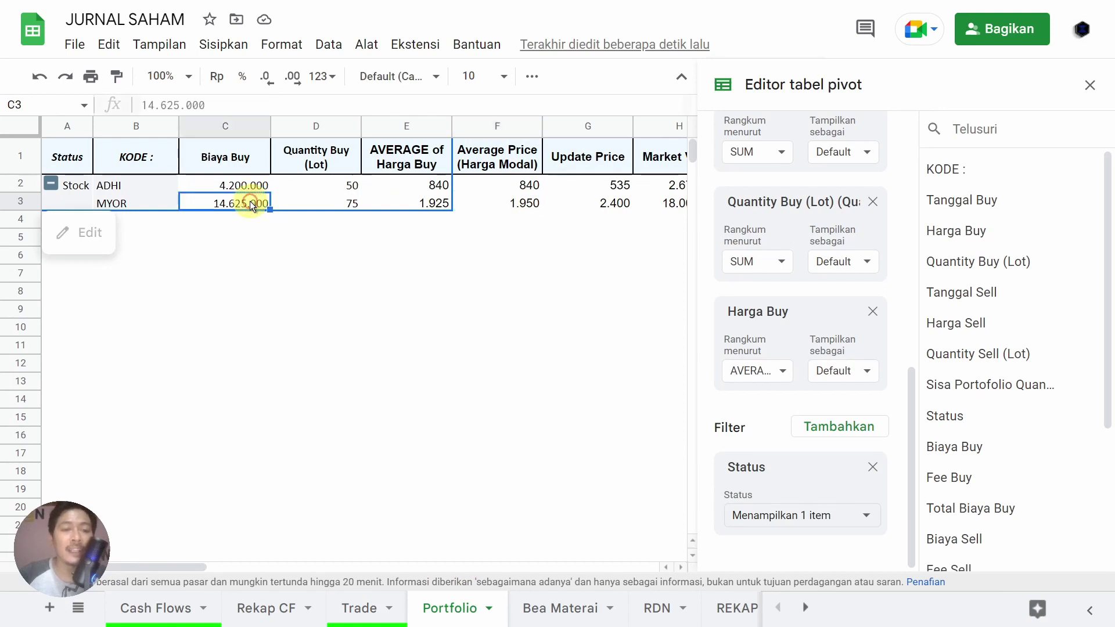
{"action": "left_click", "coordinate": [338, 203]}
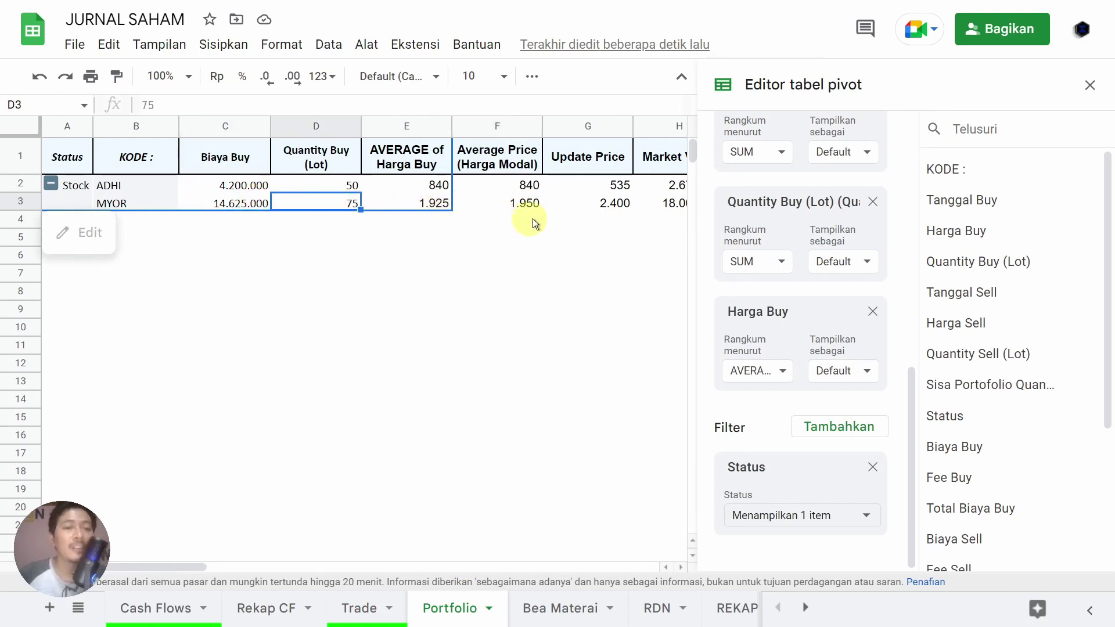
{"action": "left_click", "coordinate": [517, 201]}
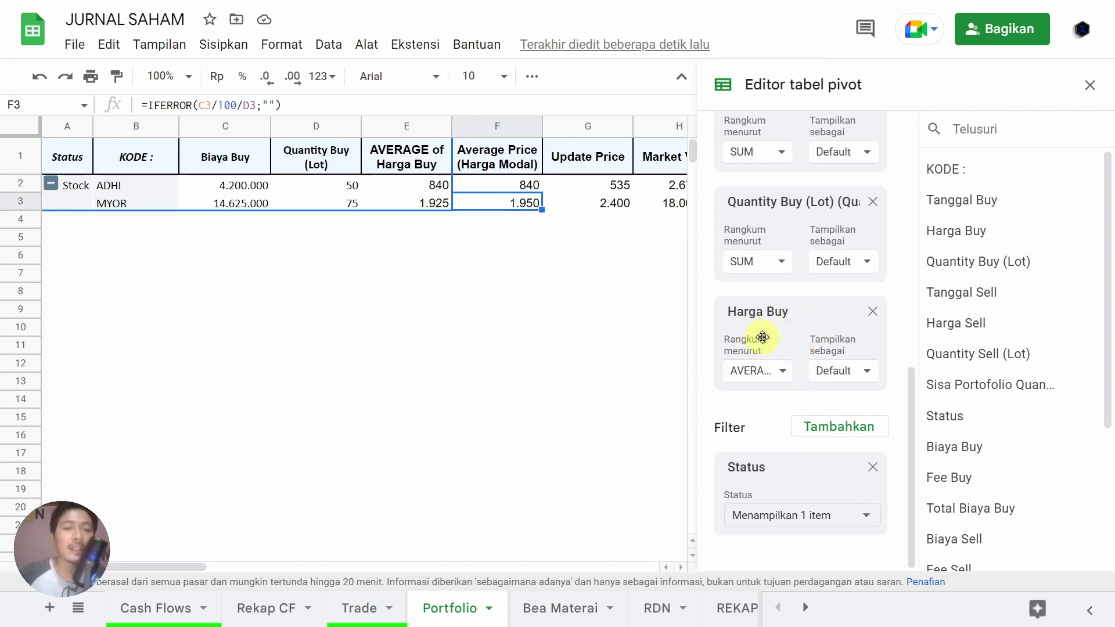
Step: Remove the Harga Buy value from the Portfolio pivot table, delete the emptied column E and close the pivot table editor
{"action": "left_click", "coordinate": [871, 313]}
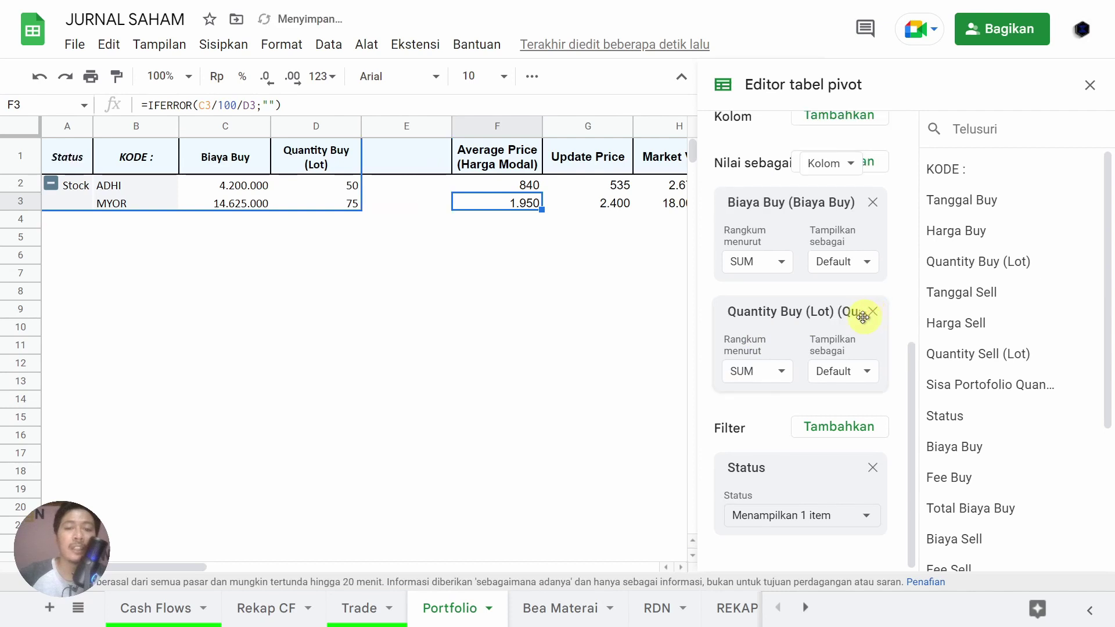
{"action": "left_click", "coordinate": [398, 125]}
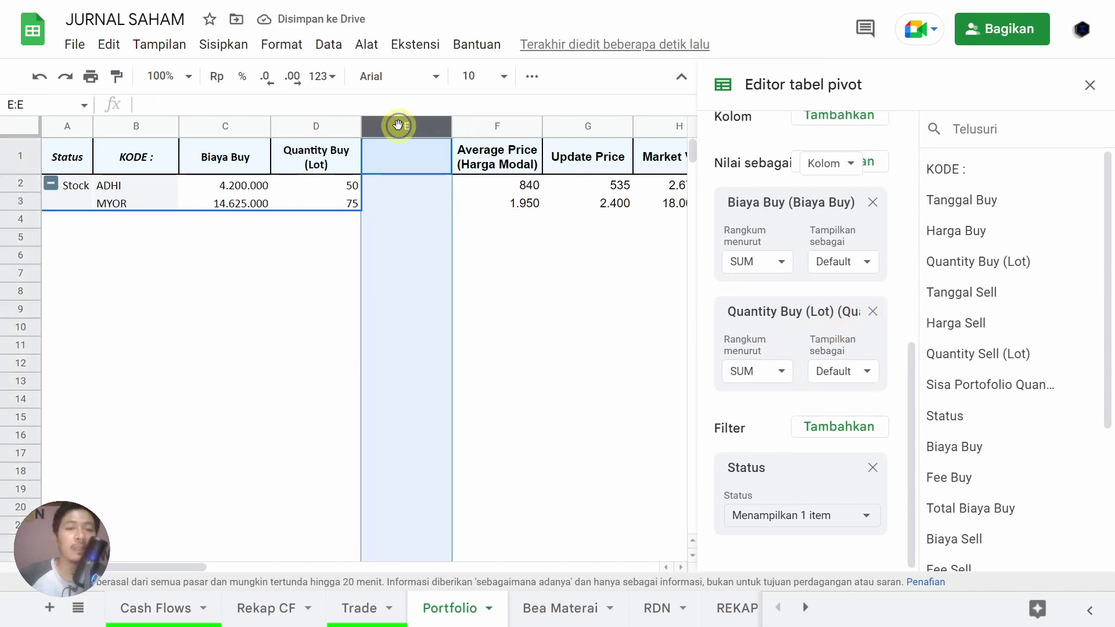
{"action": "right_click", "coordinate": [398, 126]}
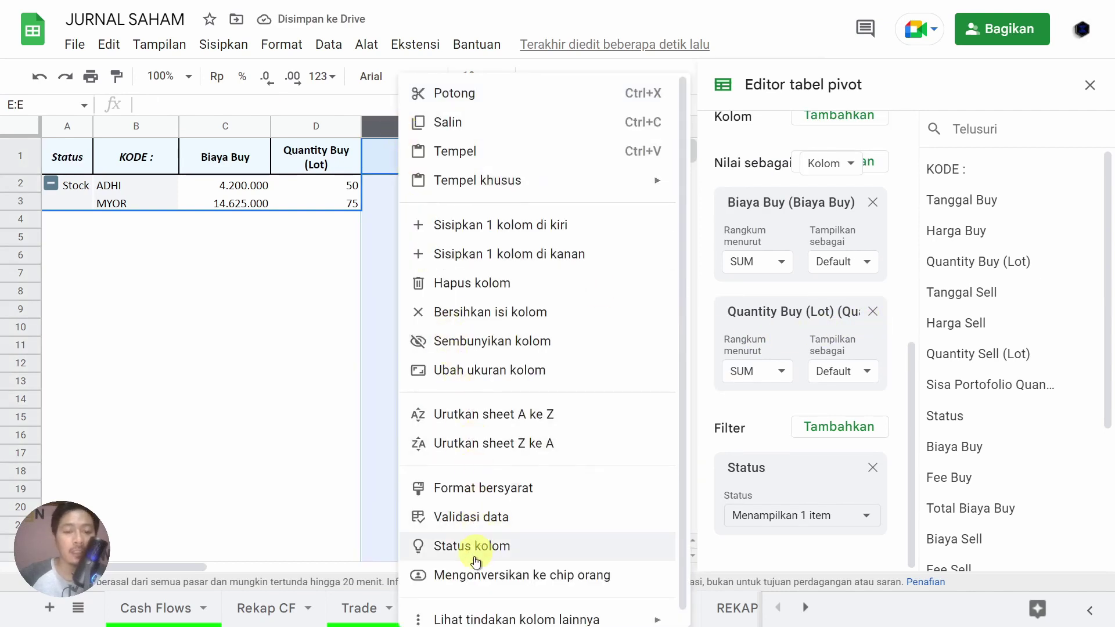
{"action": "left_click", "coordinate": [478, 284]}
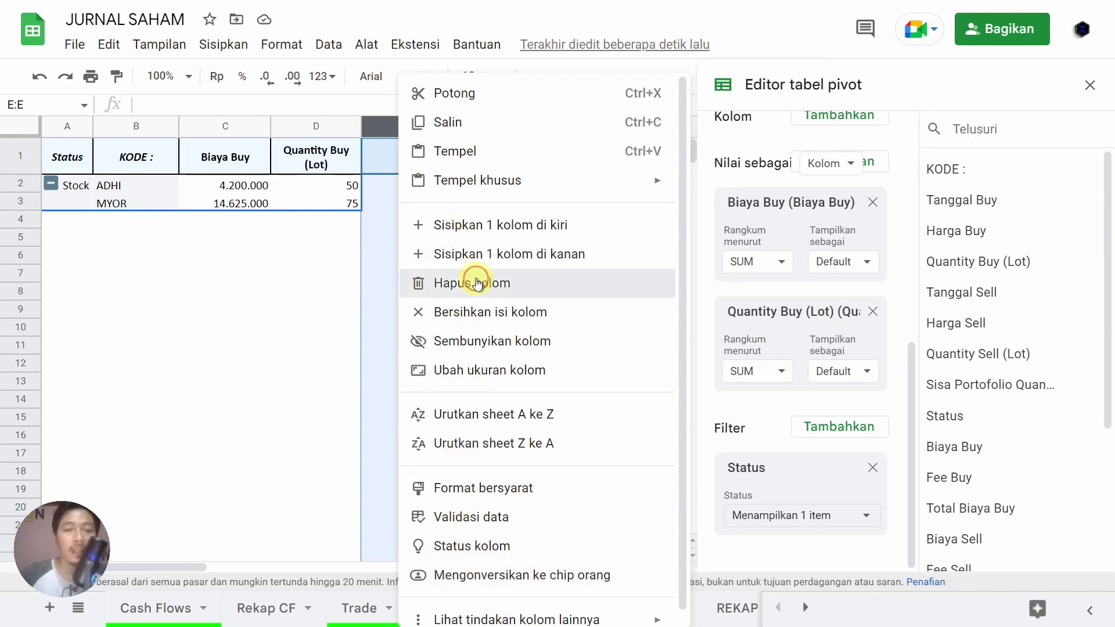
{"action": "left_click", "coordinate": [1091, 85]}
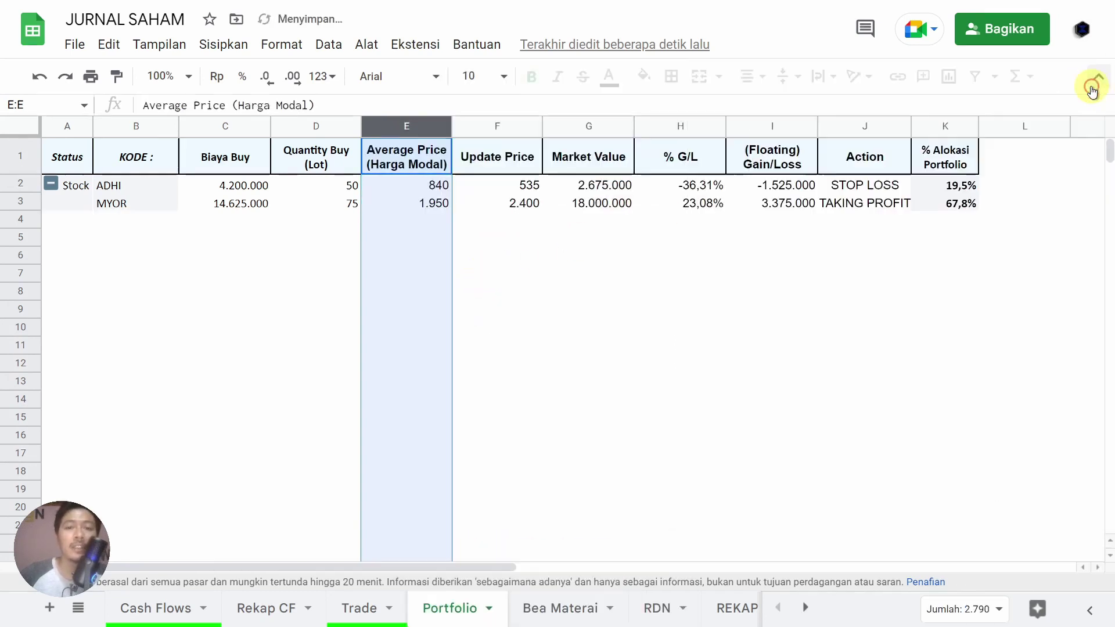
Step: Inspect the MYOR Average Price formula in E3 and the GOOGLEFINANCE part of the Update Price formula in F3
{"action": "left_click", "coordinate": [432, 202]}
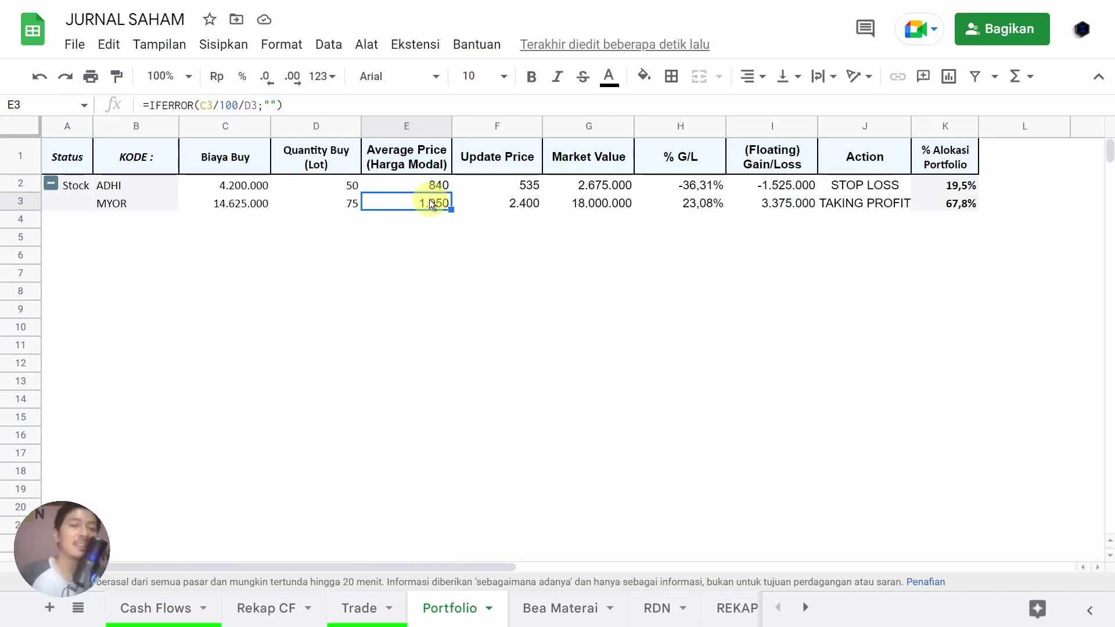
{"action": "key", "text": "Right"}
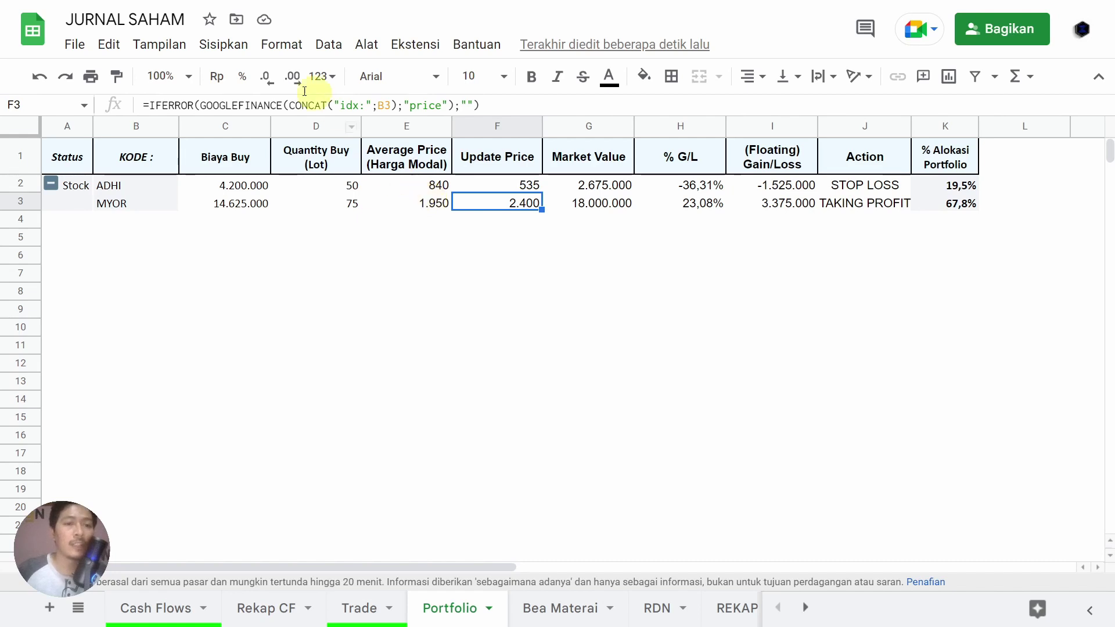
{"action": "left_click", "coordinate": [198, 105]}
{"action": "left_click_drag", "start_coordinate": [198, 105], "coordinate": [283, 107]}
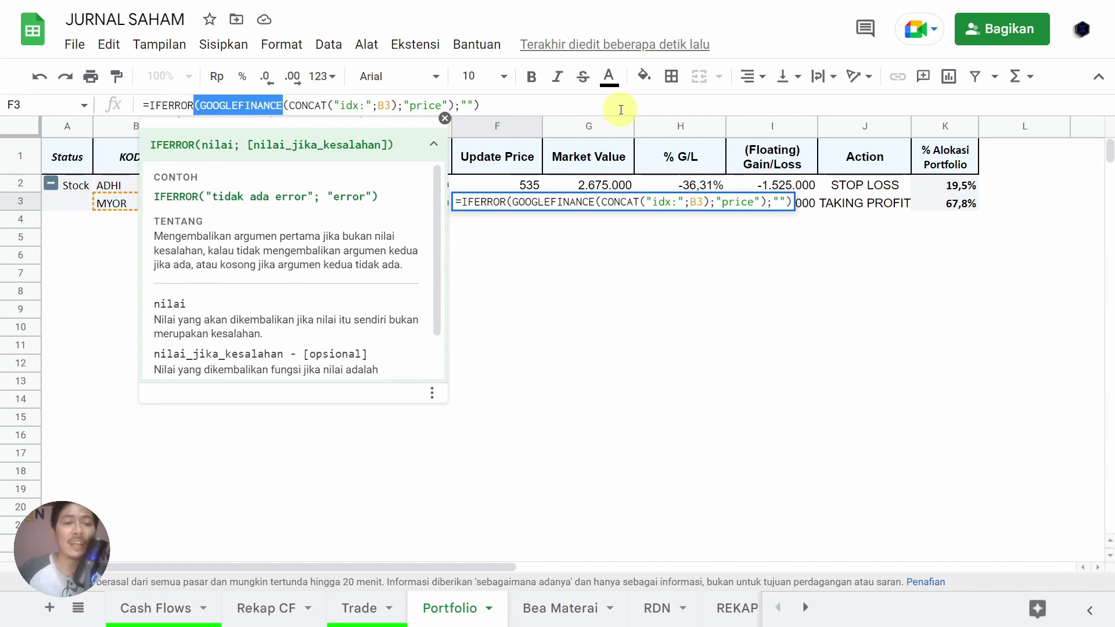
{"action": "key", "text": "Escape"}
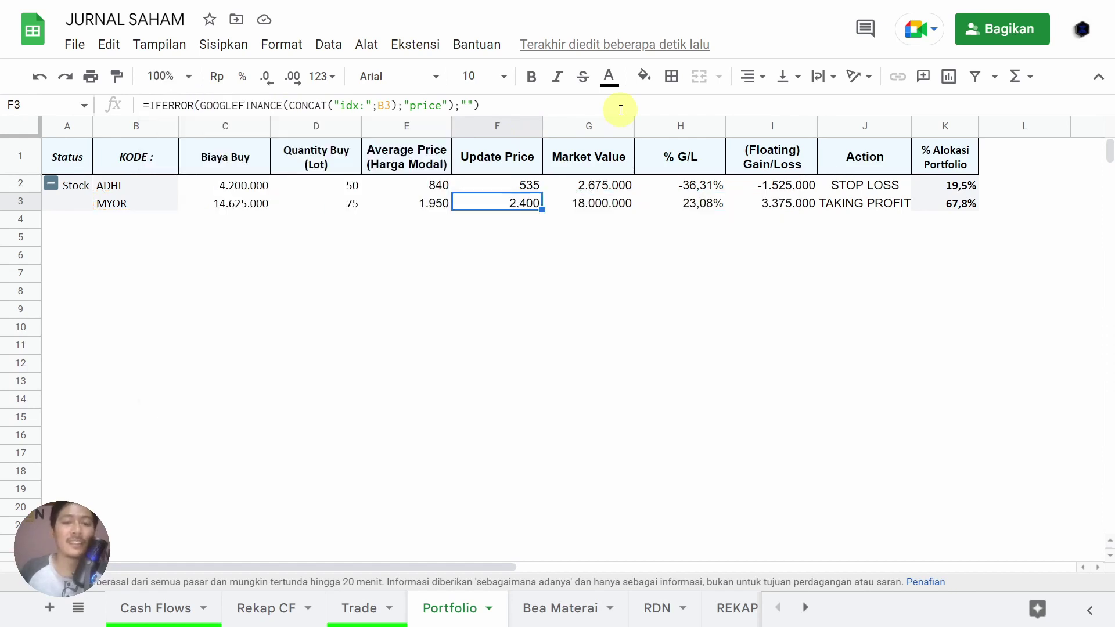